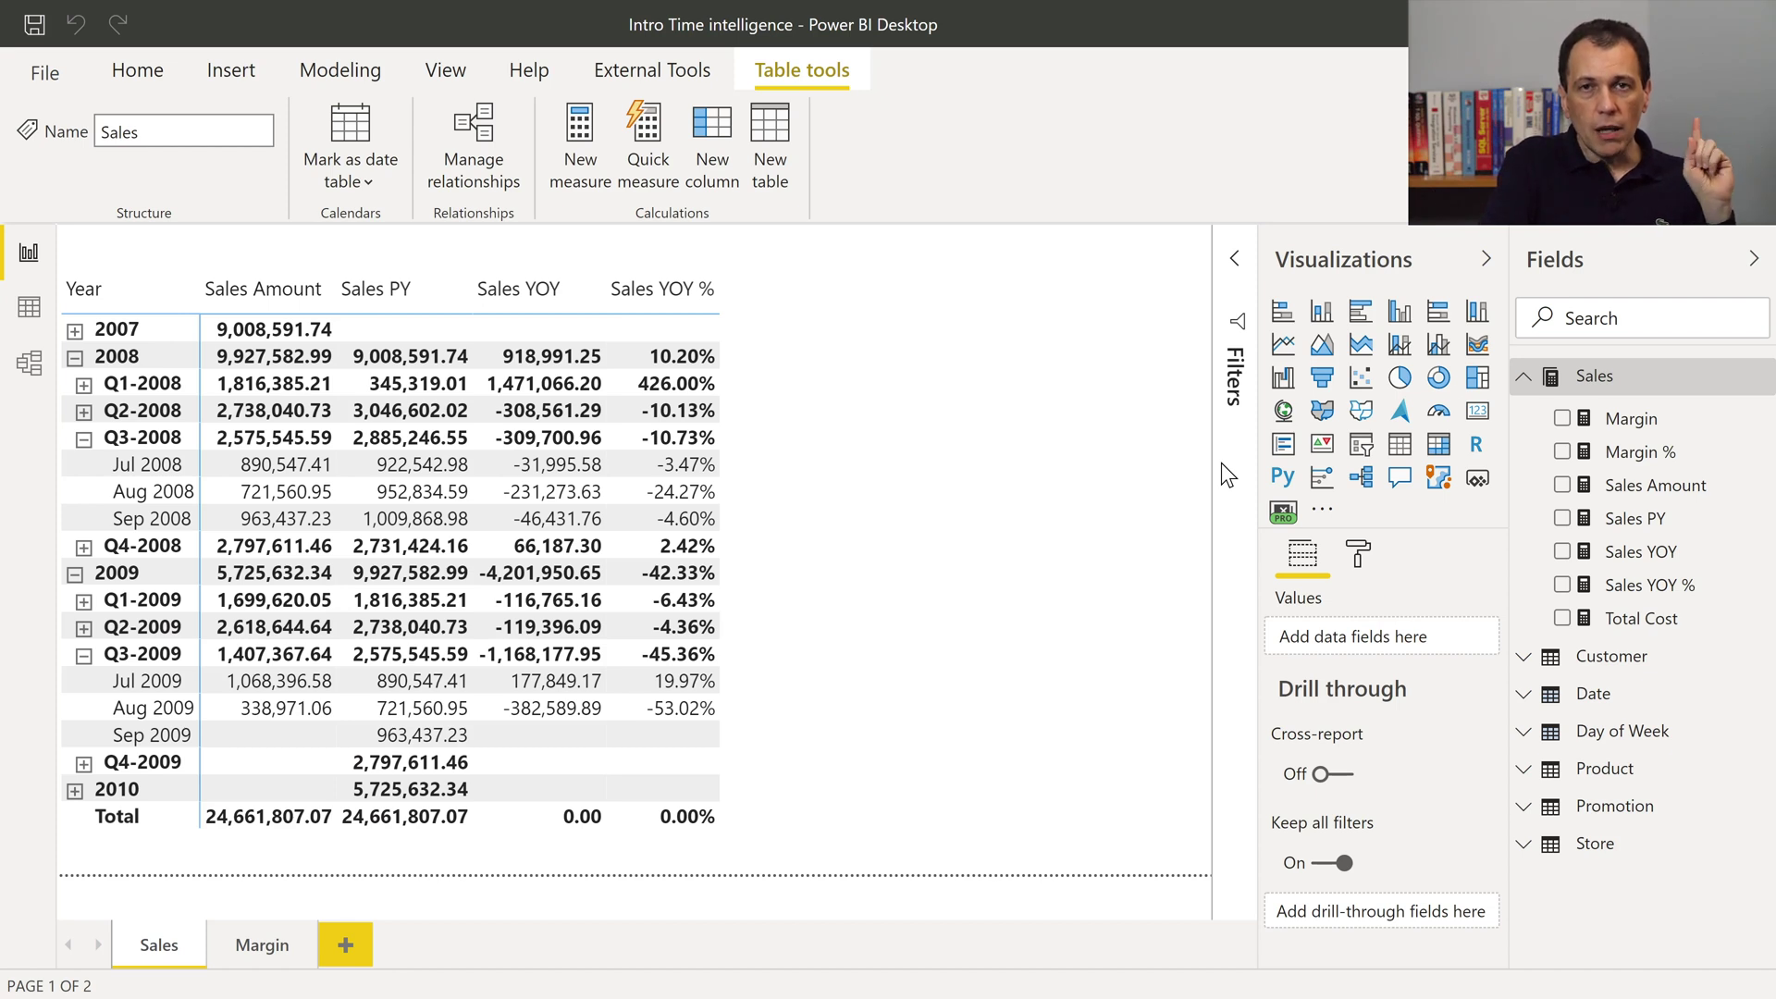
Launch Tabular Editor from Power BI's External Tools against the open report's model.
{"action": "left_click", "coordinate": [653, 74]}
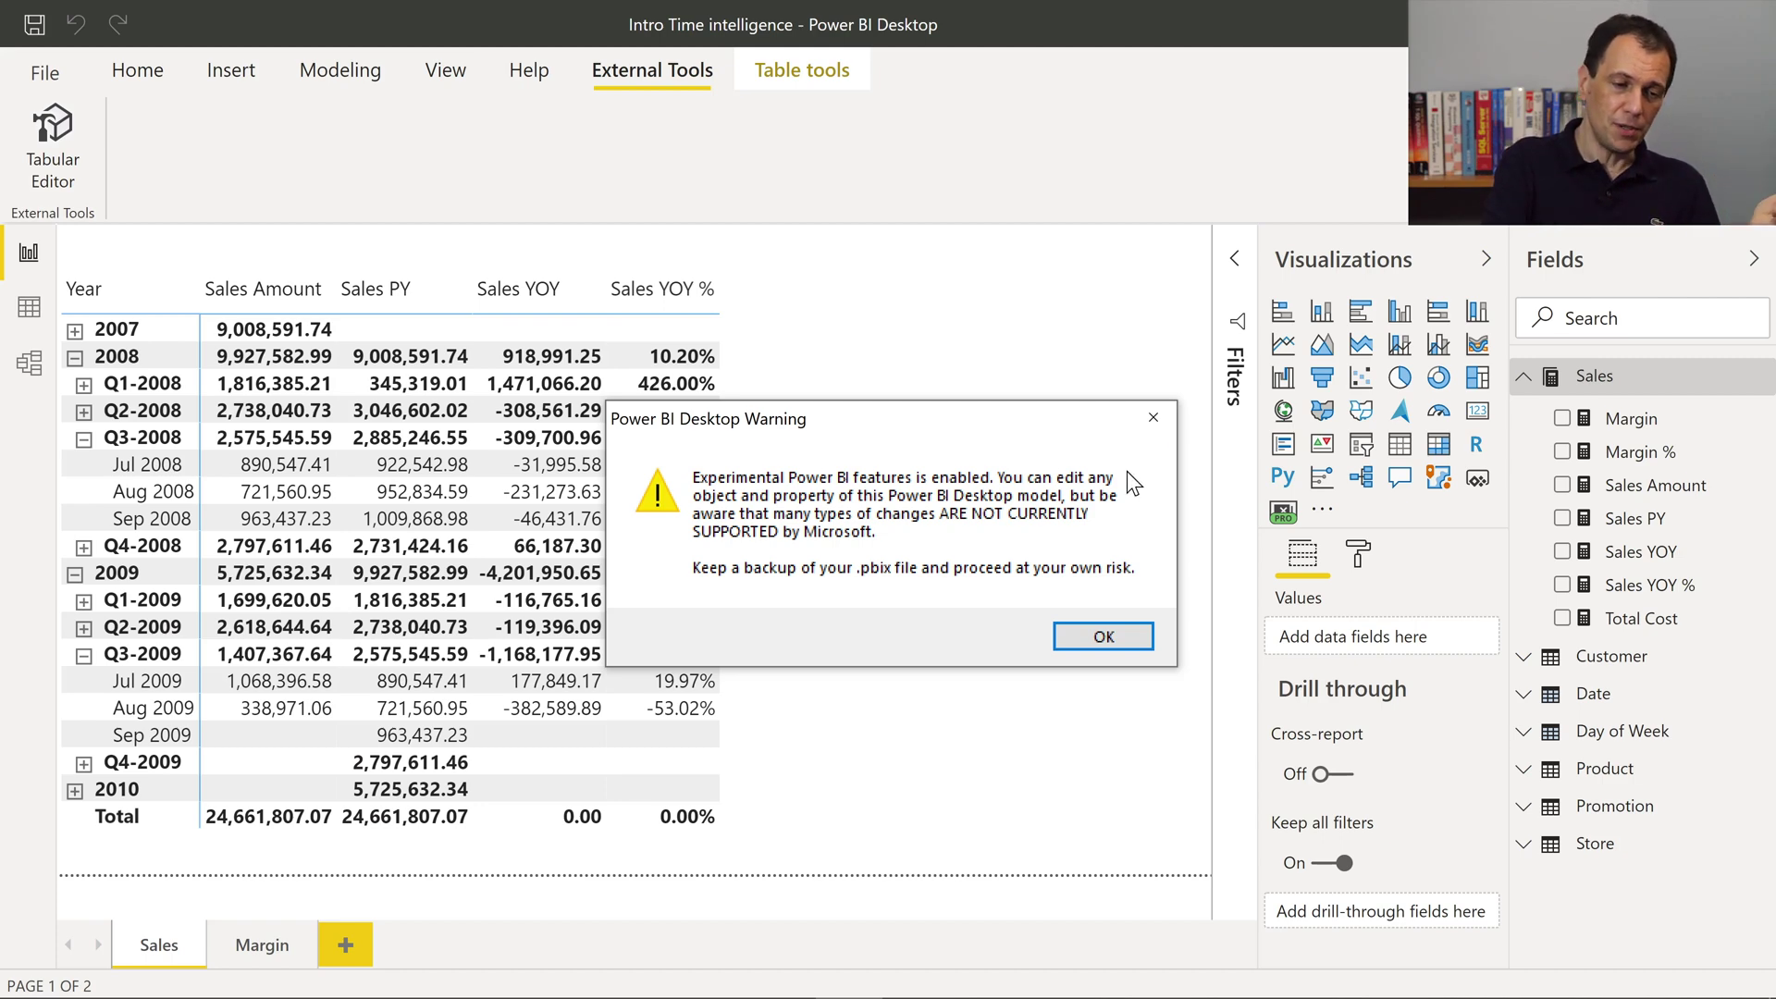
Dismiss the experimental-features warning and review the Sales Amount, Sales PY and Sales YOY % measure DAX.
{"action": "left_click", "coordinate": [1087, 639]}
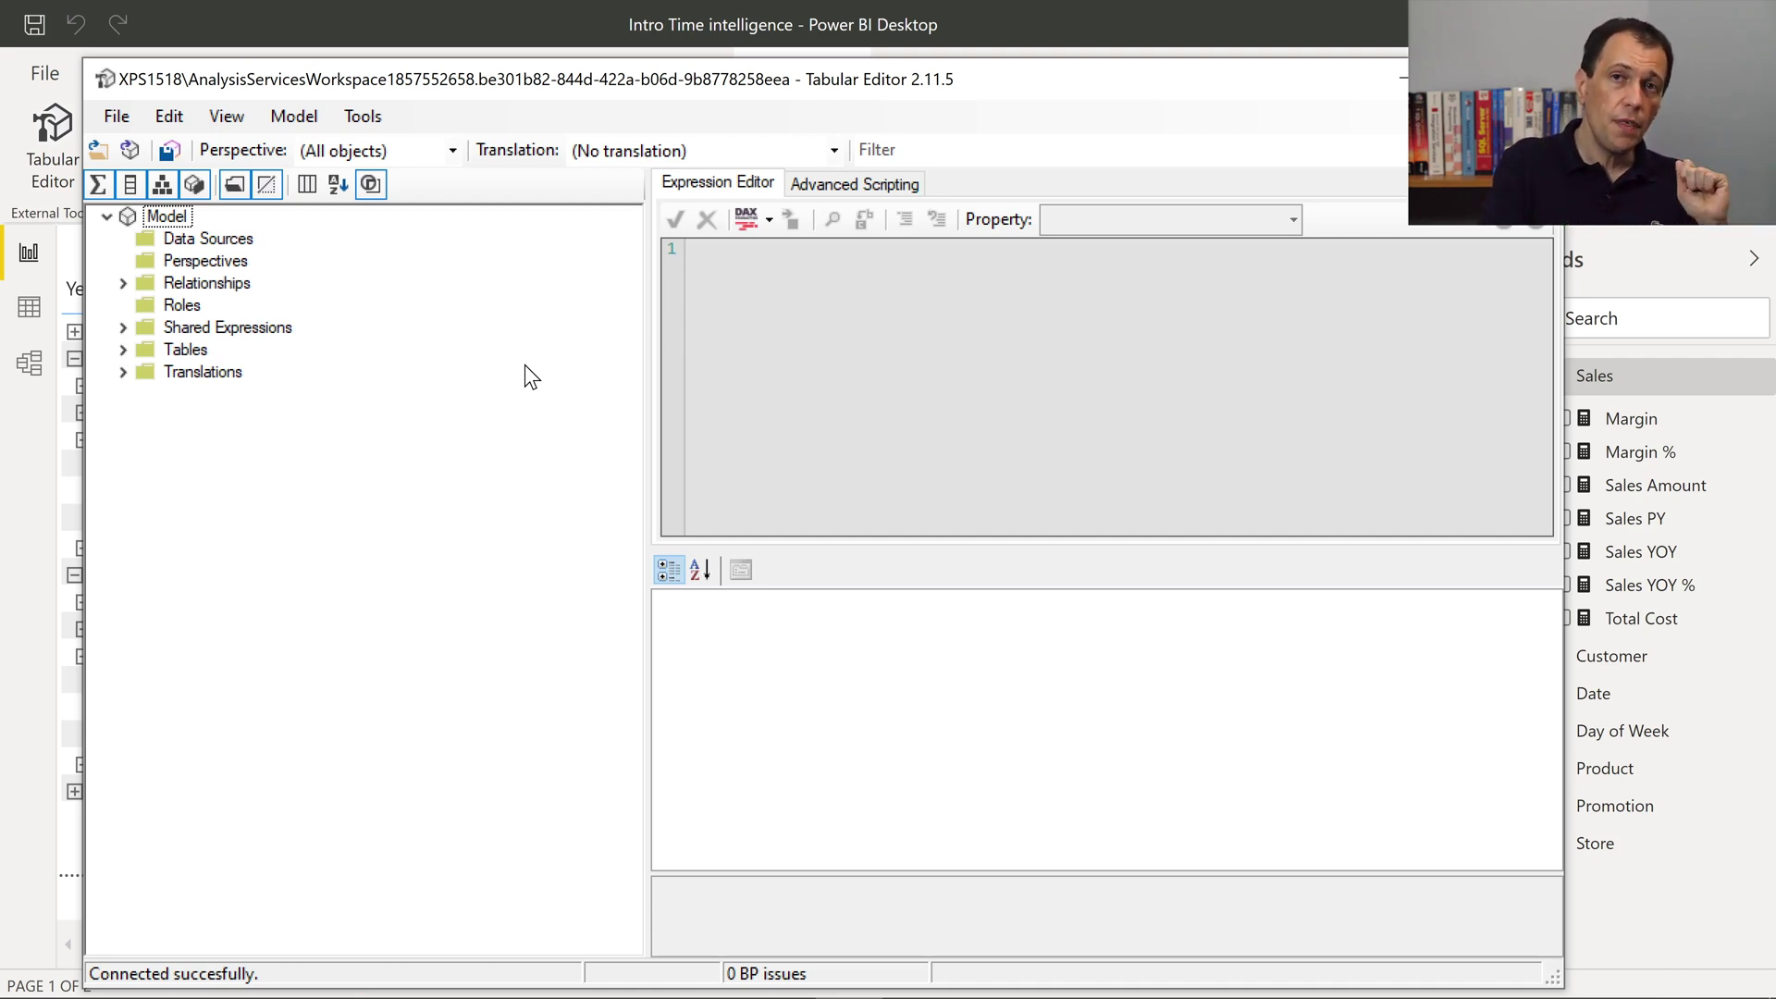
{"action": "left_click", "coordinate": [122, 350]}
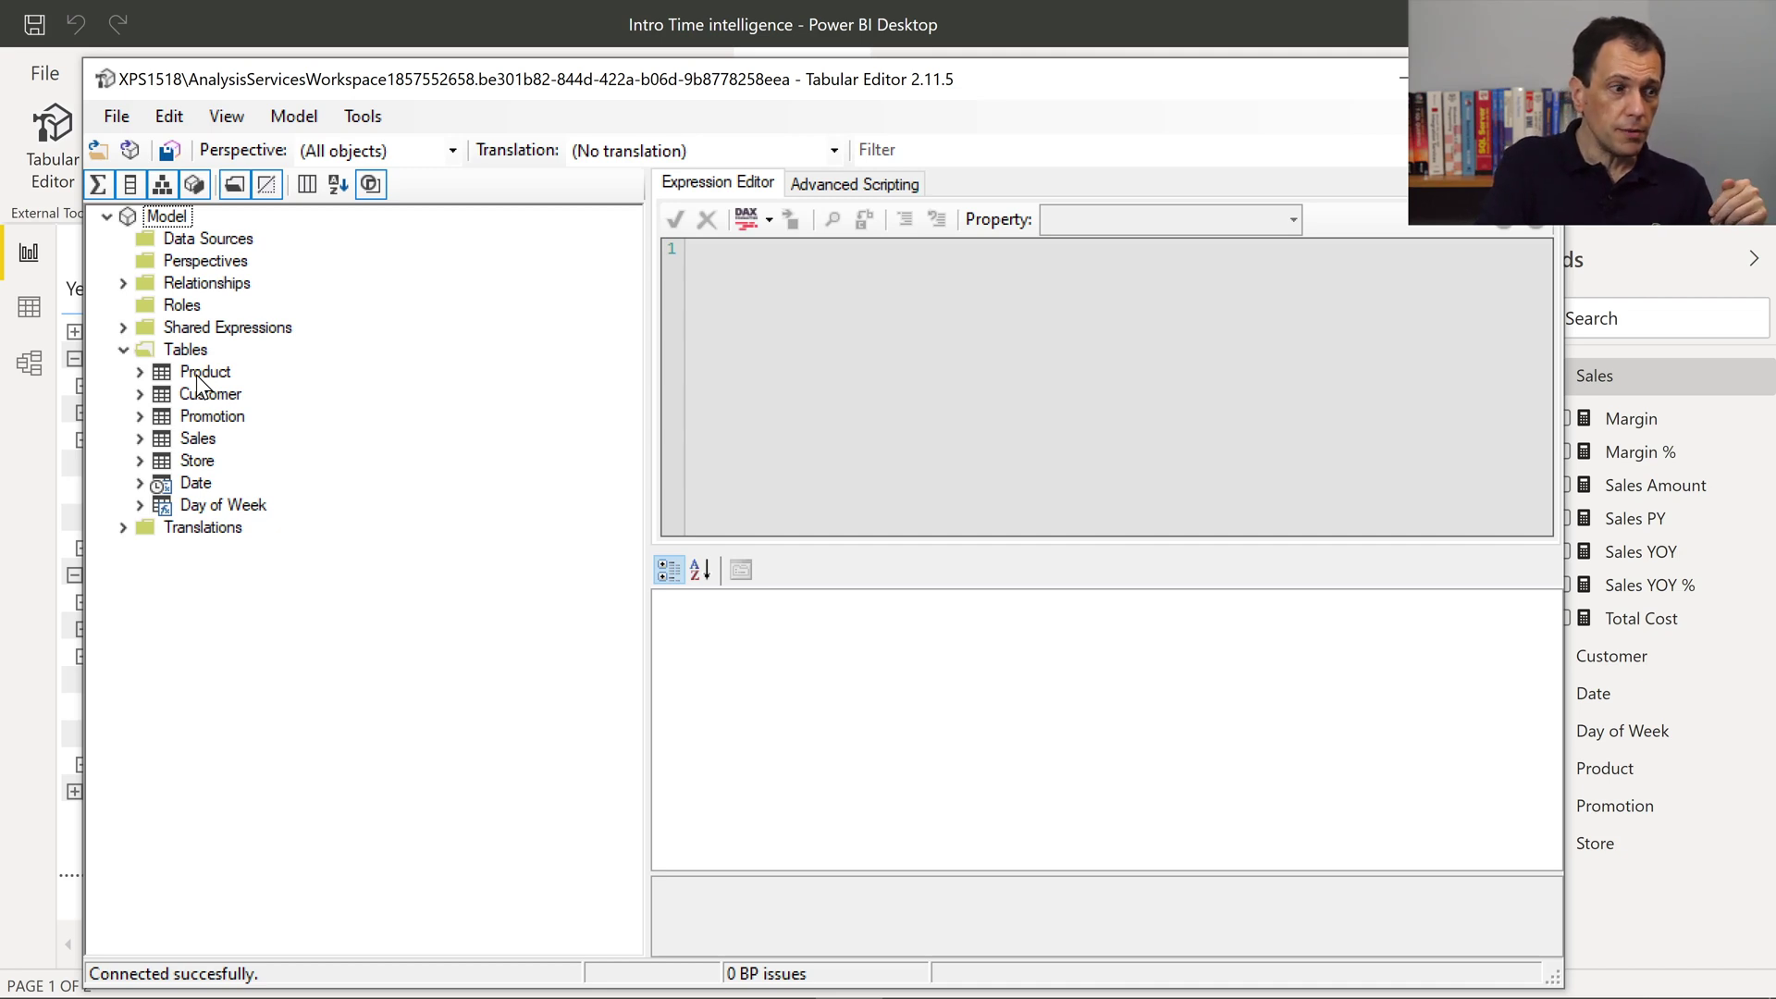
{"action": "left_click", "coordinate": [141, 438]}
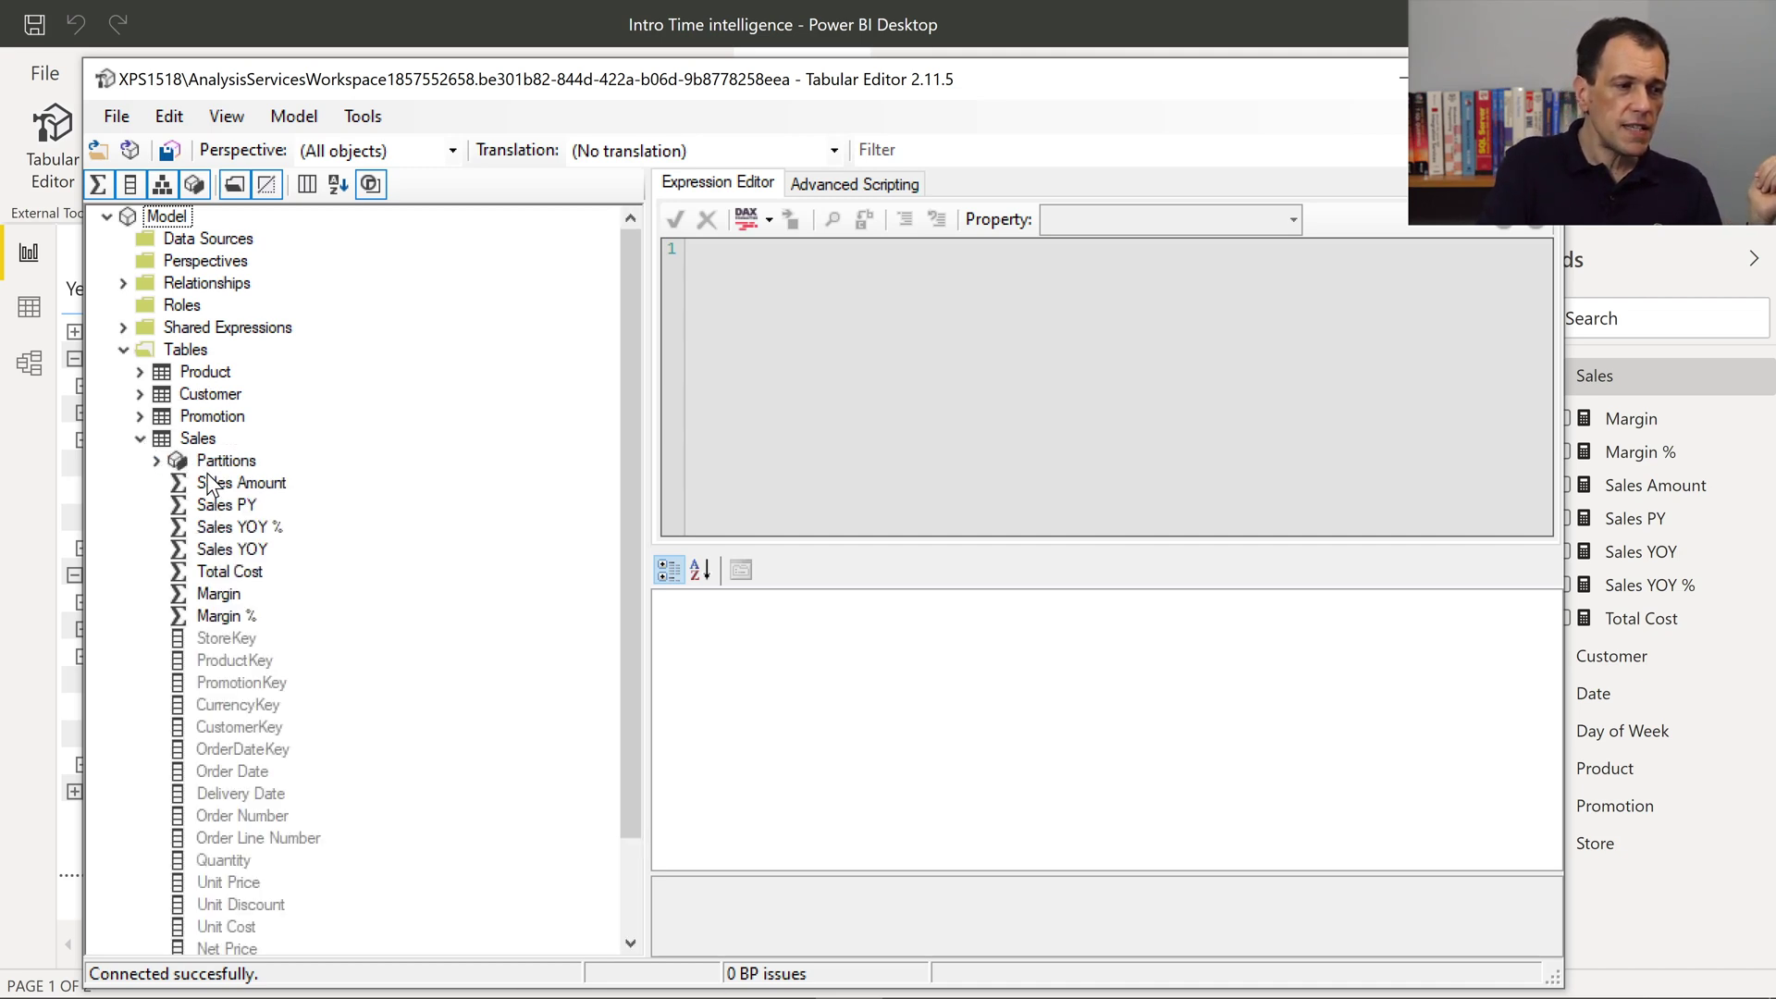
{"action": "left_click", "coordinate": [222, 482]}
{"action": "left_click", "coordinate": [227, 507]}
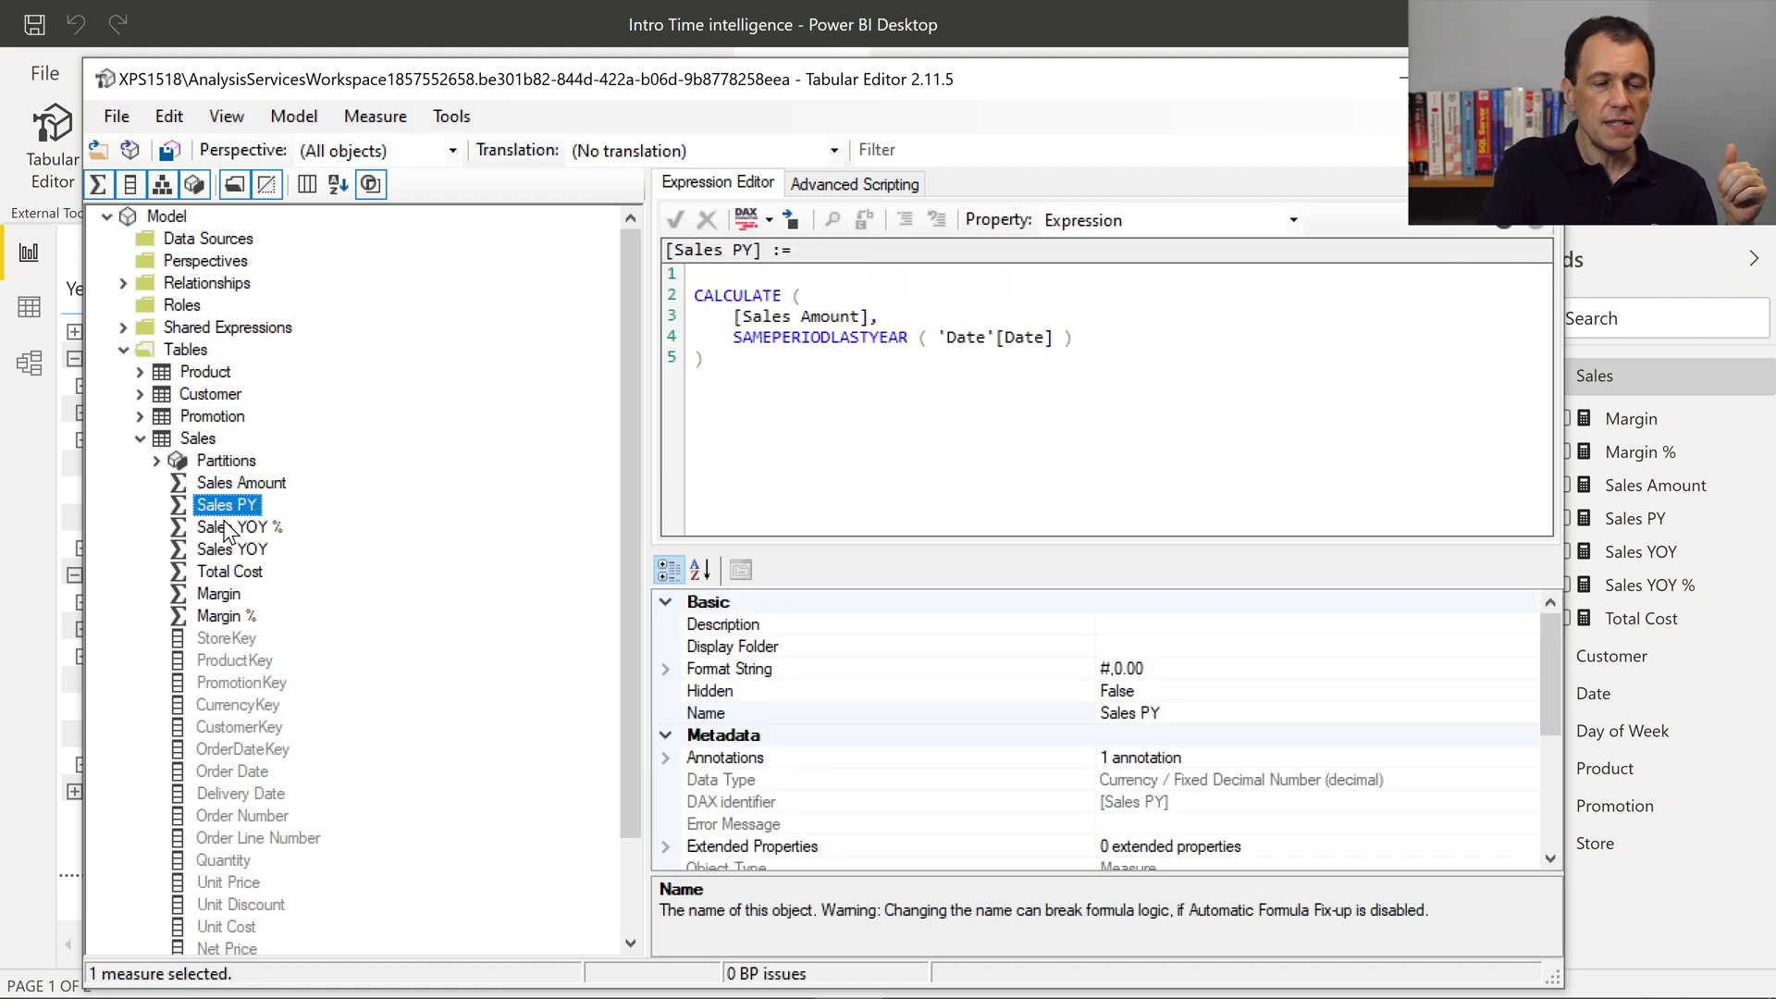
{"action": "left_click", "coordinate": [228, 529]}
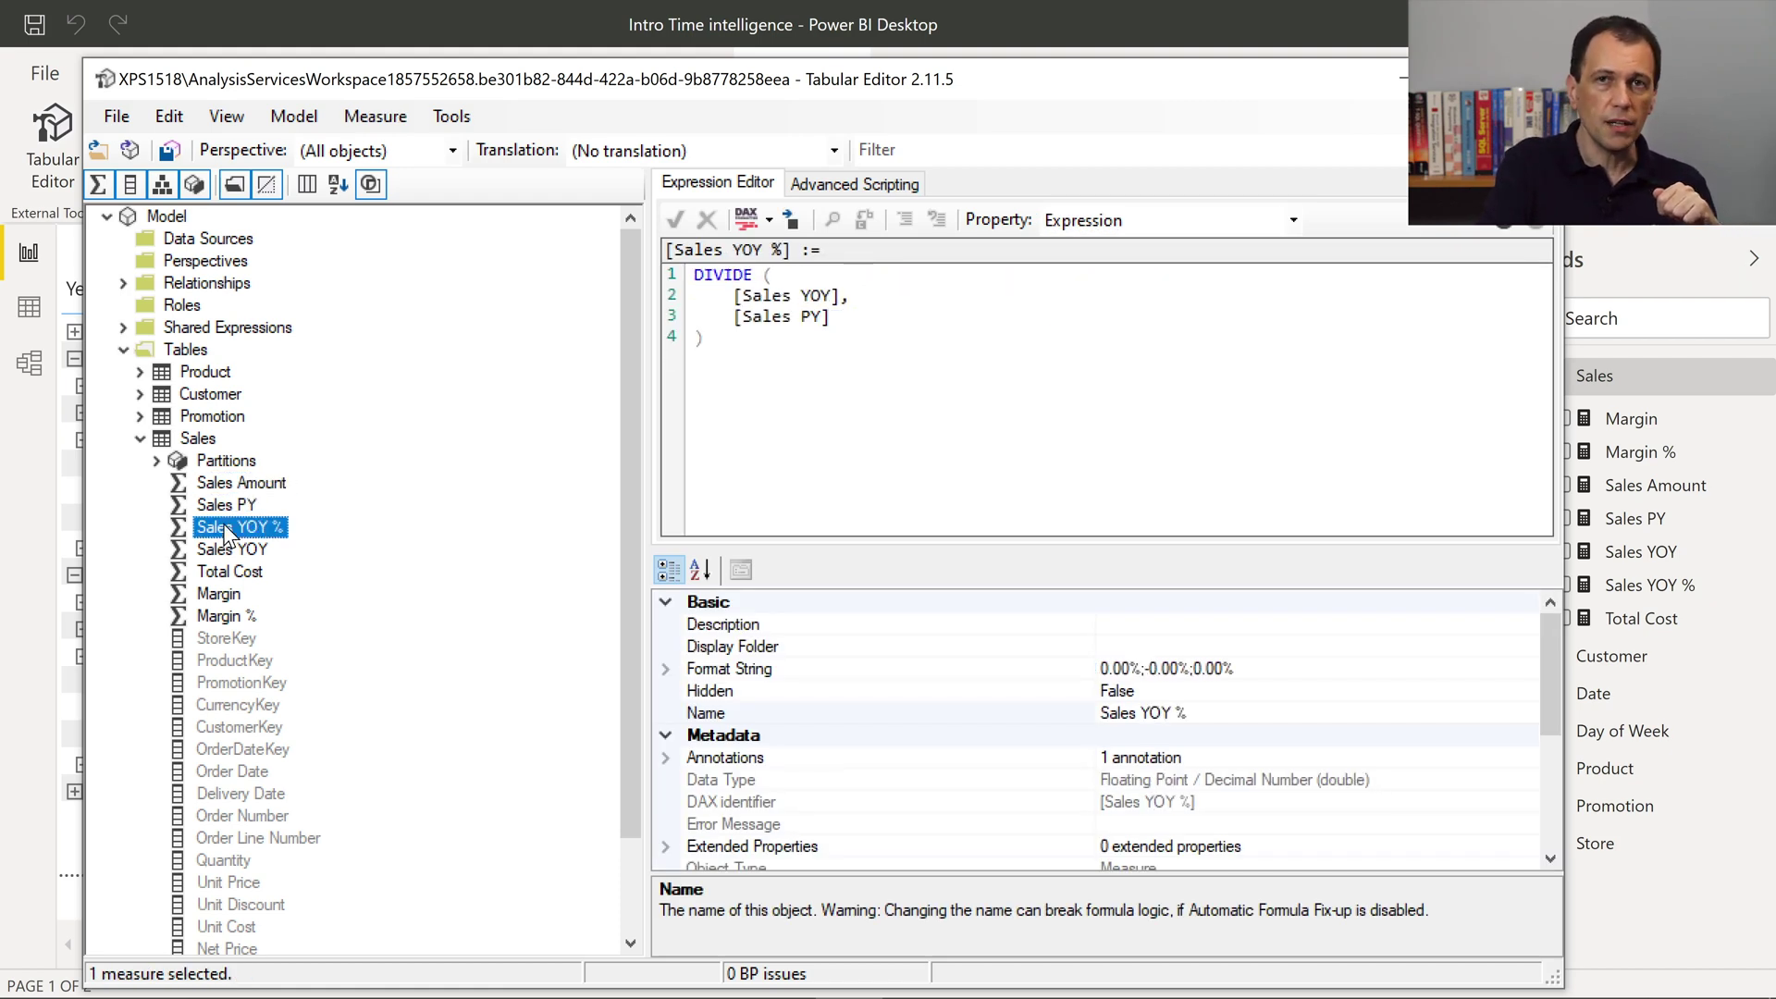
{"action": "left_click", "coordinate": [140, 440]}
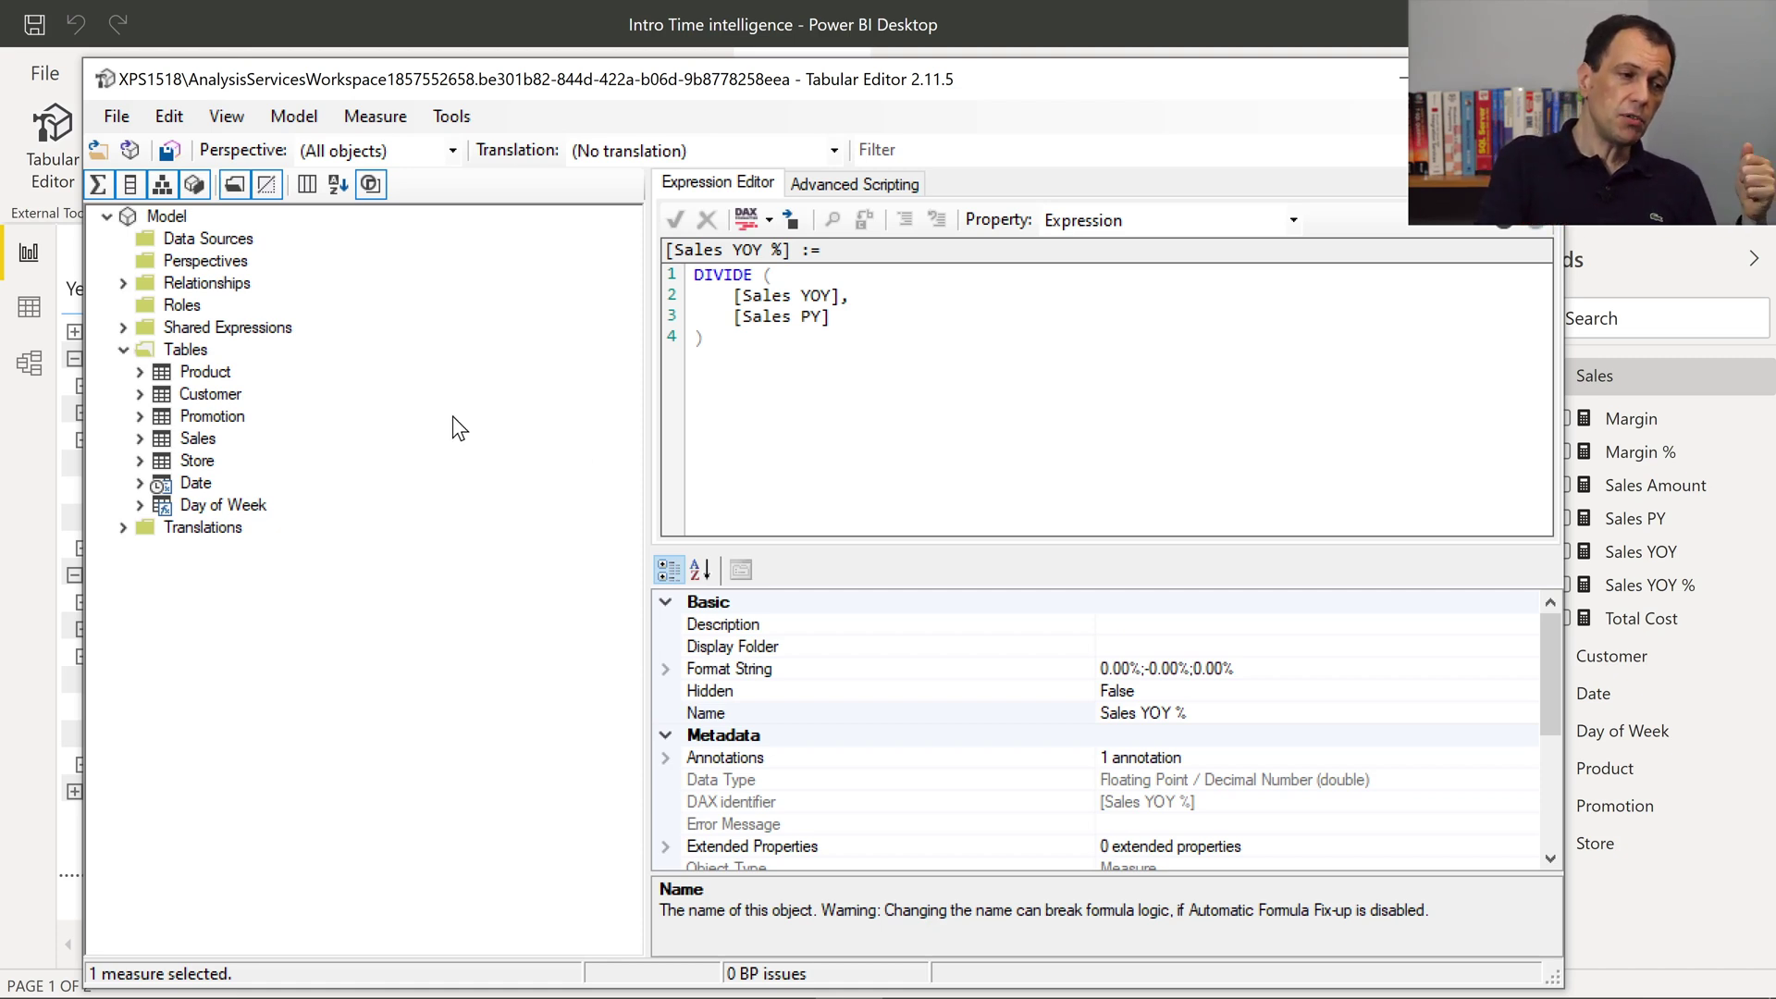
Create a new calculation group named Time Intelligence.
{"action": "right_click", "coordinate": [180, 346]}
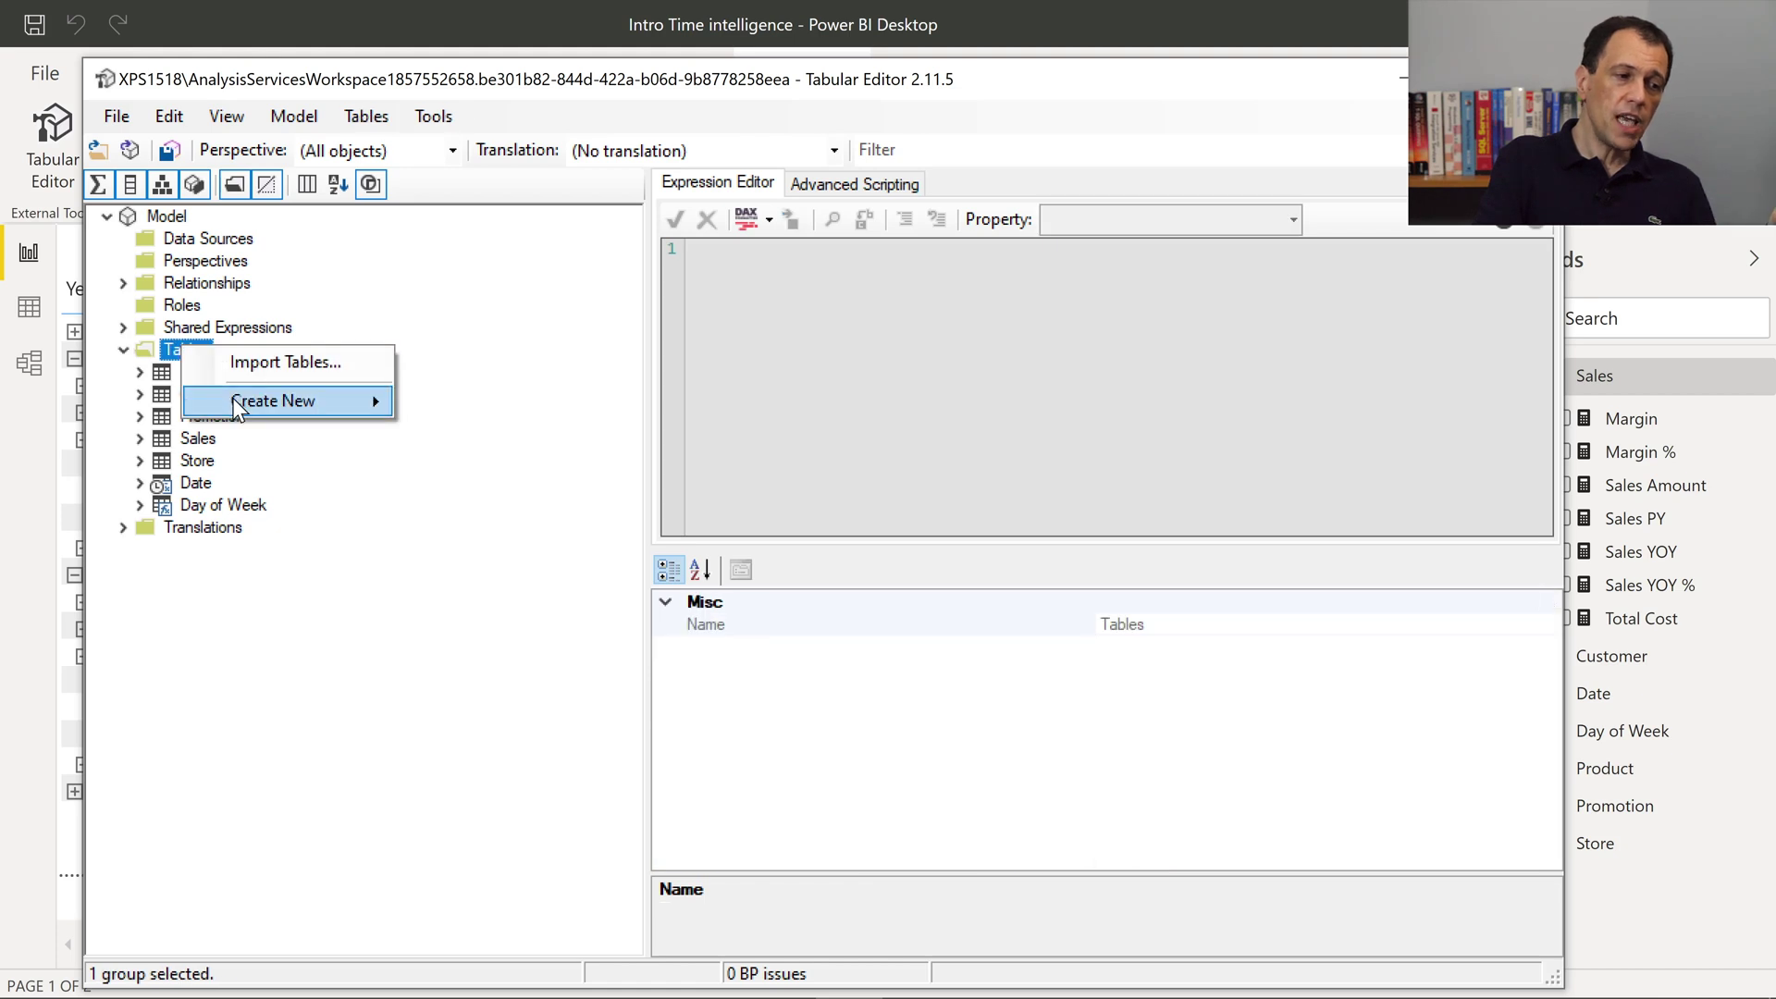
{"action": "mouse_move", "coordinate": [387, 413]}
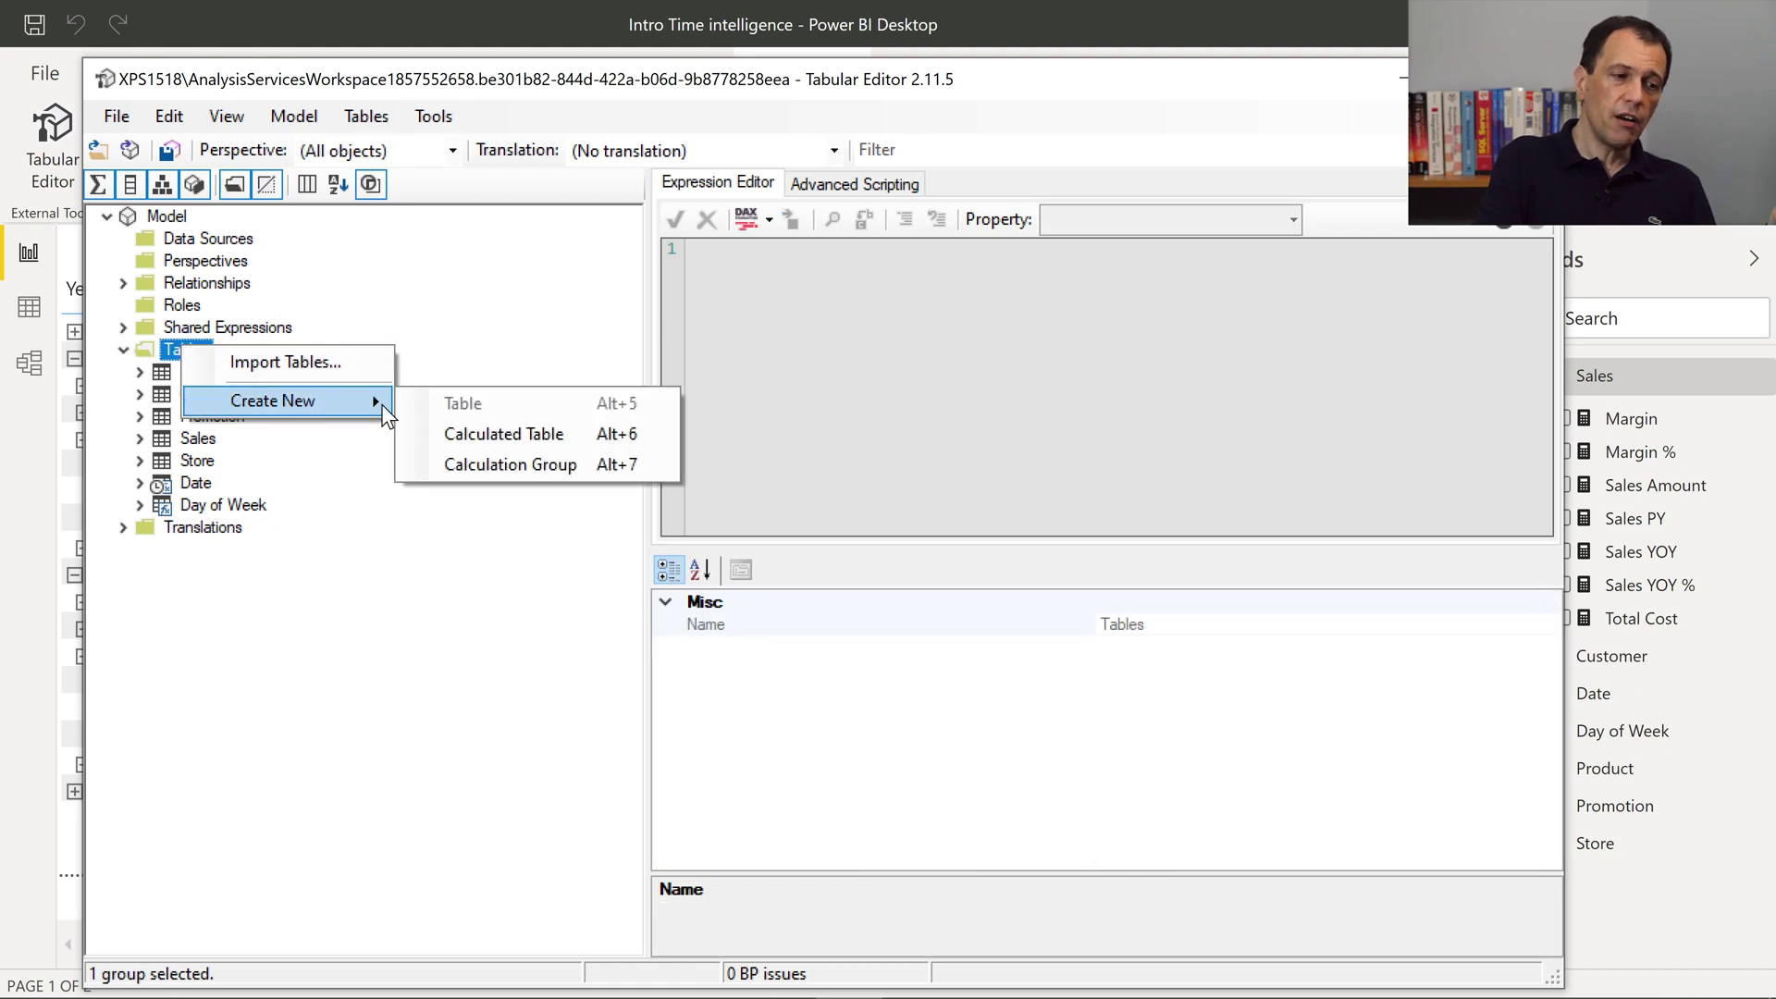
{"action": "left_click", "coordinate": [535, 462]}
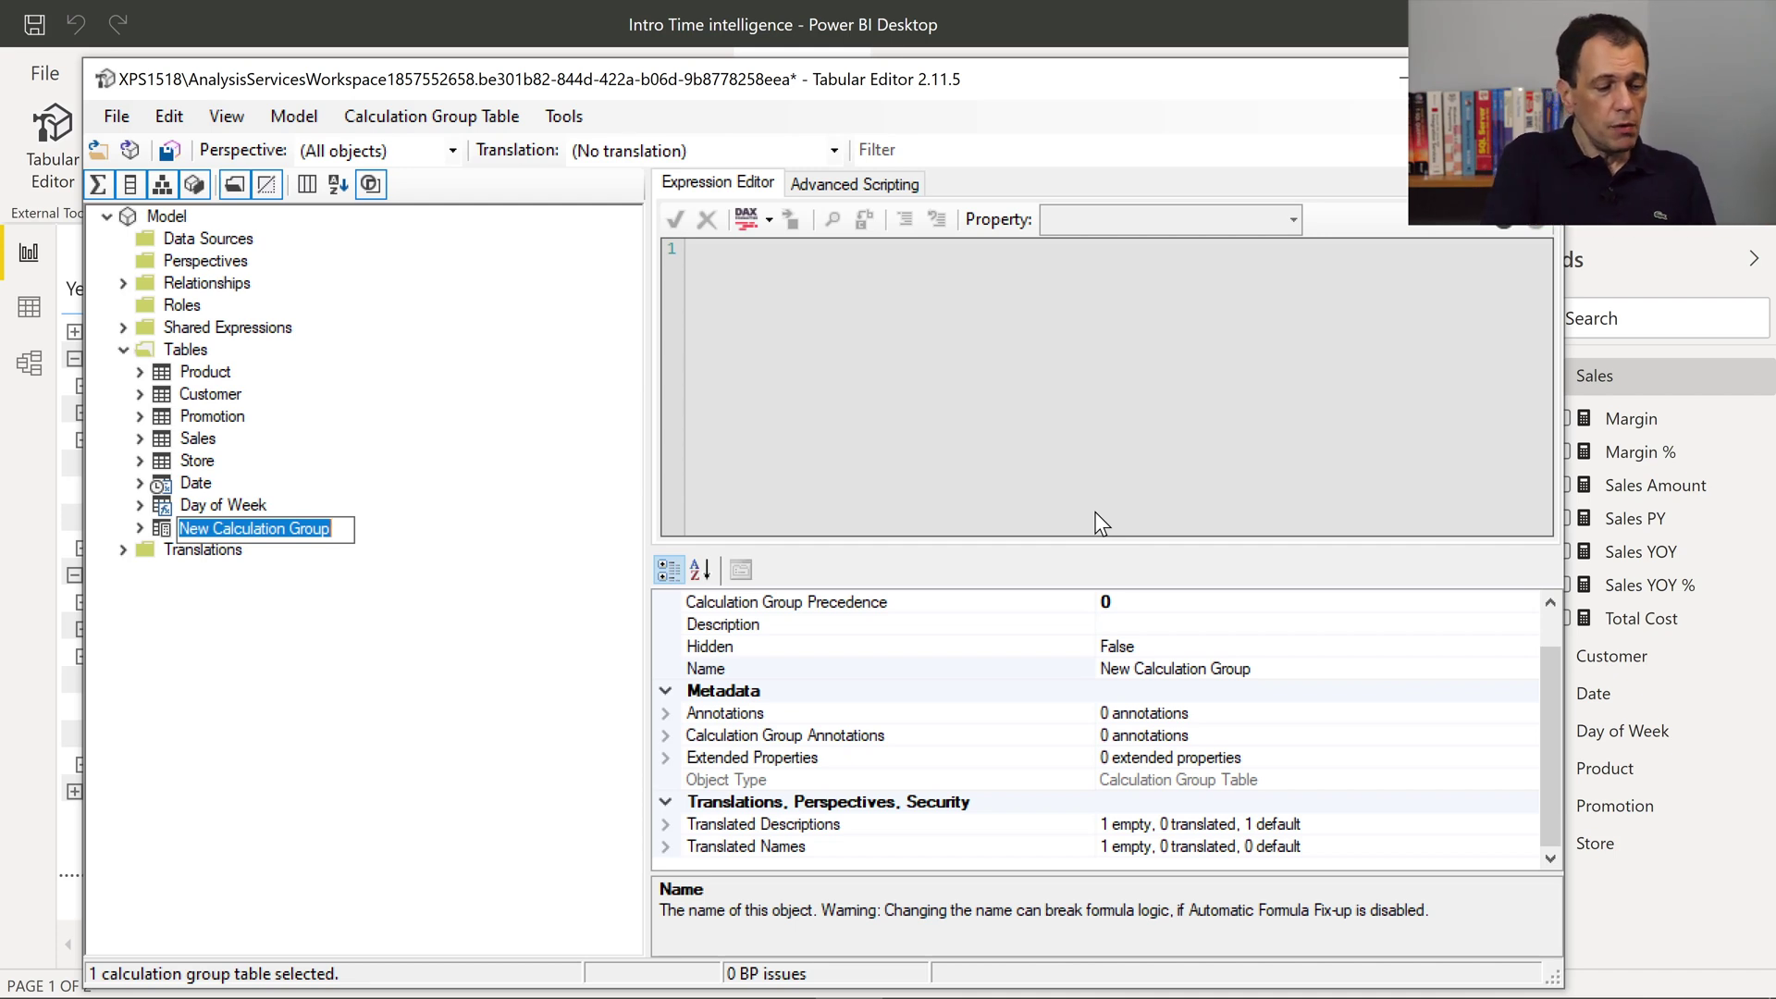
{"action": "type", "text": "Time Intelligen"}
{"action": "key", "text": "BackSpace"}
{"action": "key", "text": "BackSpace"}
{"action": "key", "text": "BackSpace"}
{"action": "type", "text": "gence"}
{"action": "key", "text": "Return"}
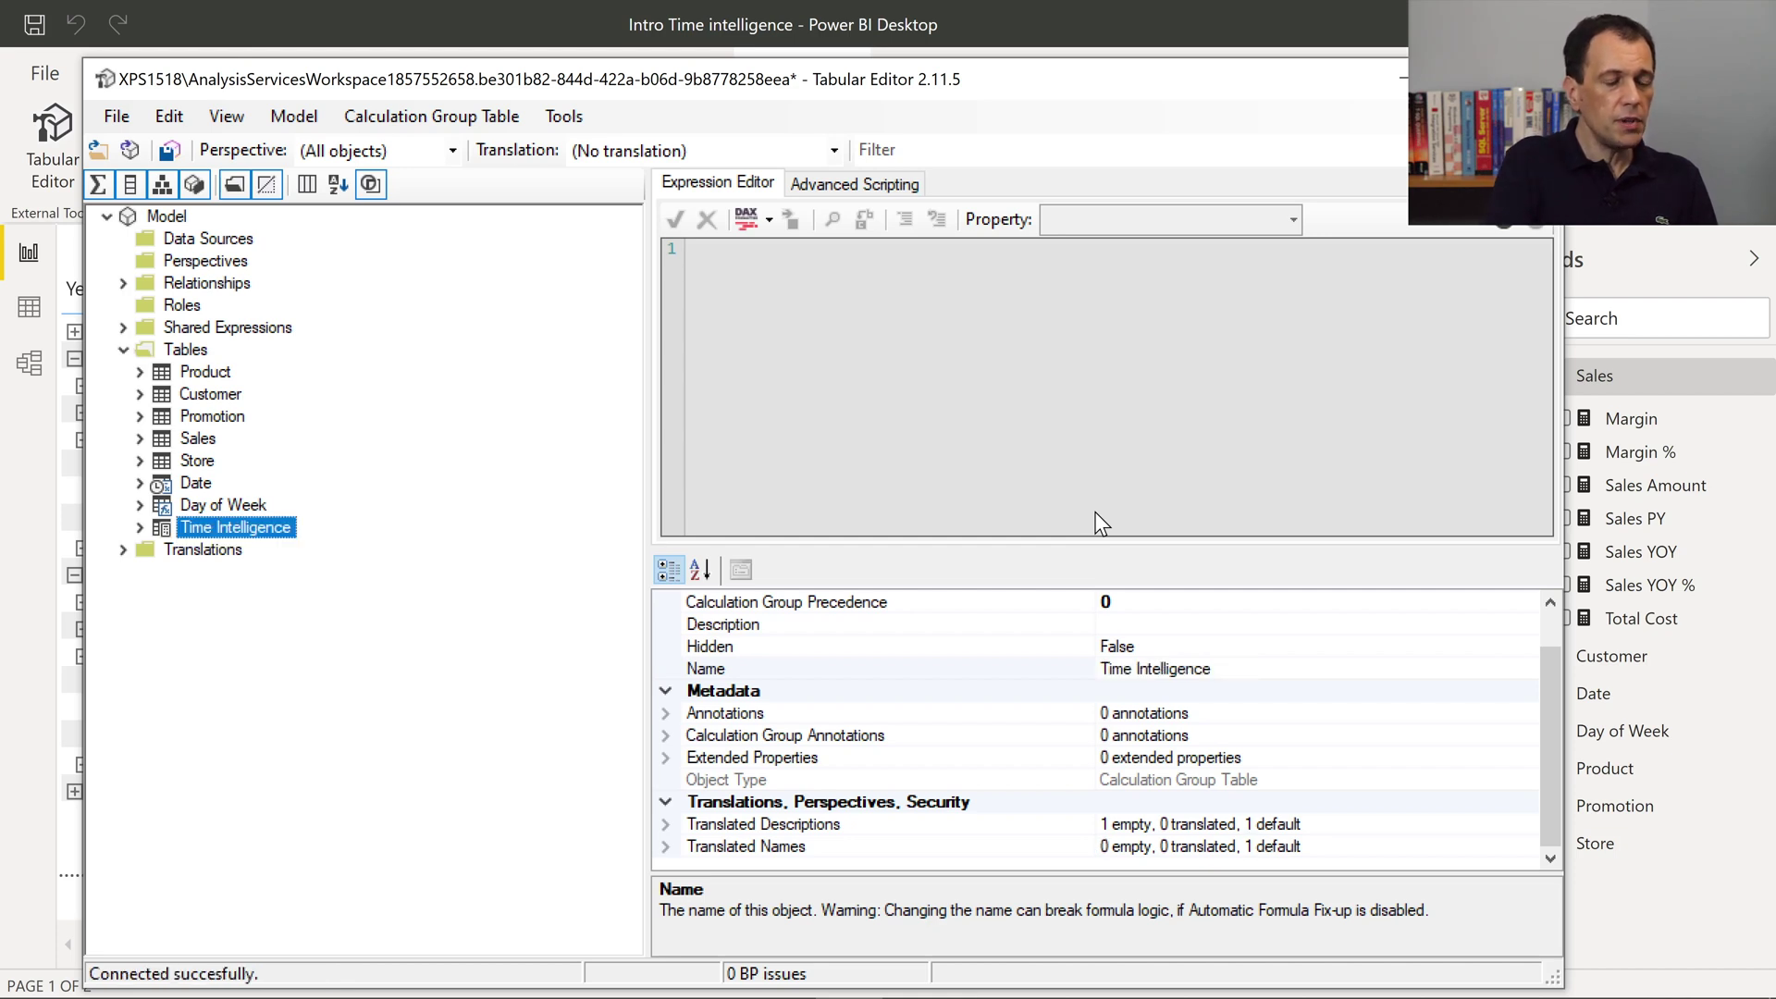
Rename the Time Intelligence group's Name column to Formula.
{"action": "left_click", "coordinate": [140, 528]}
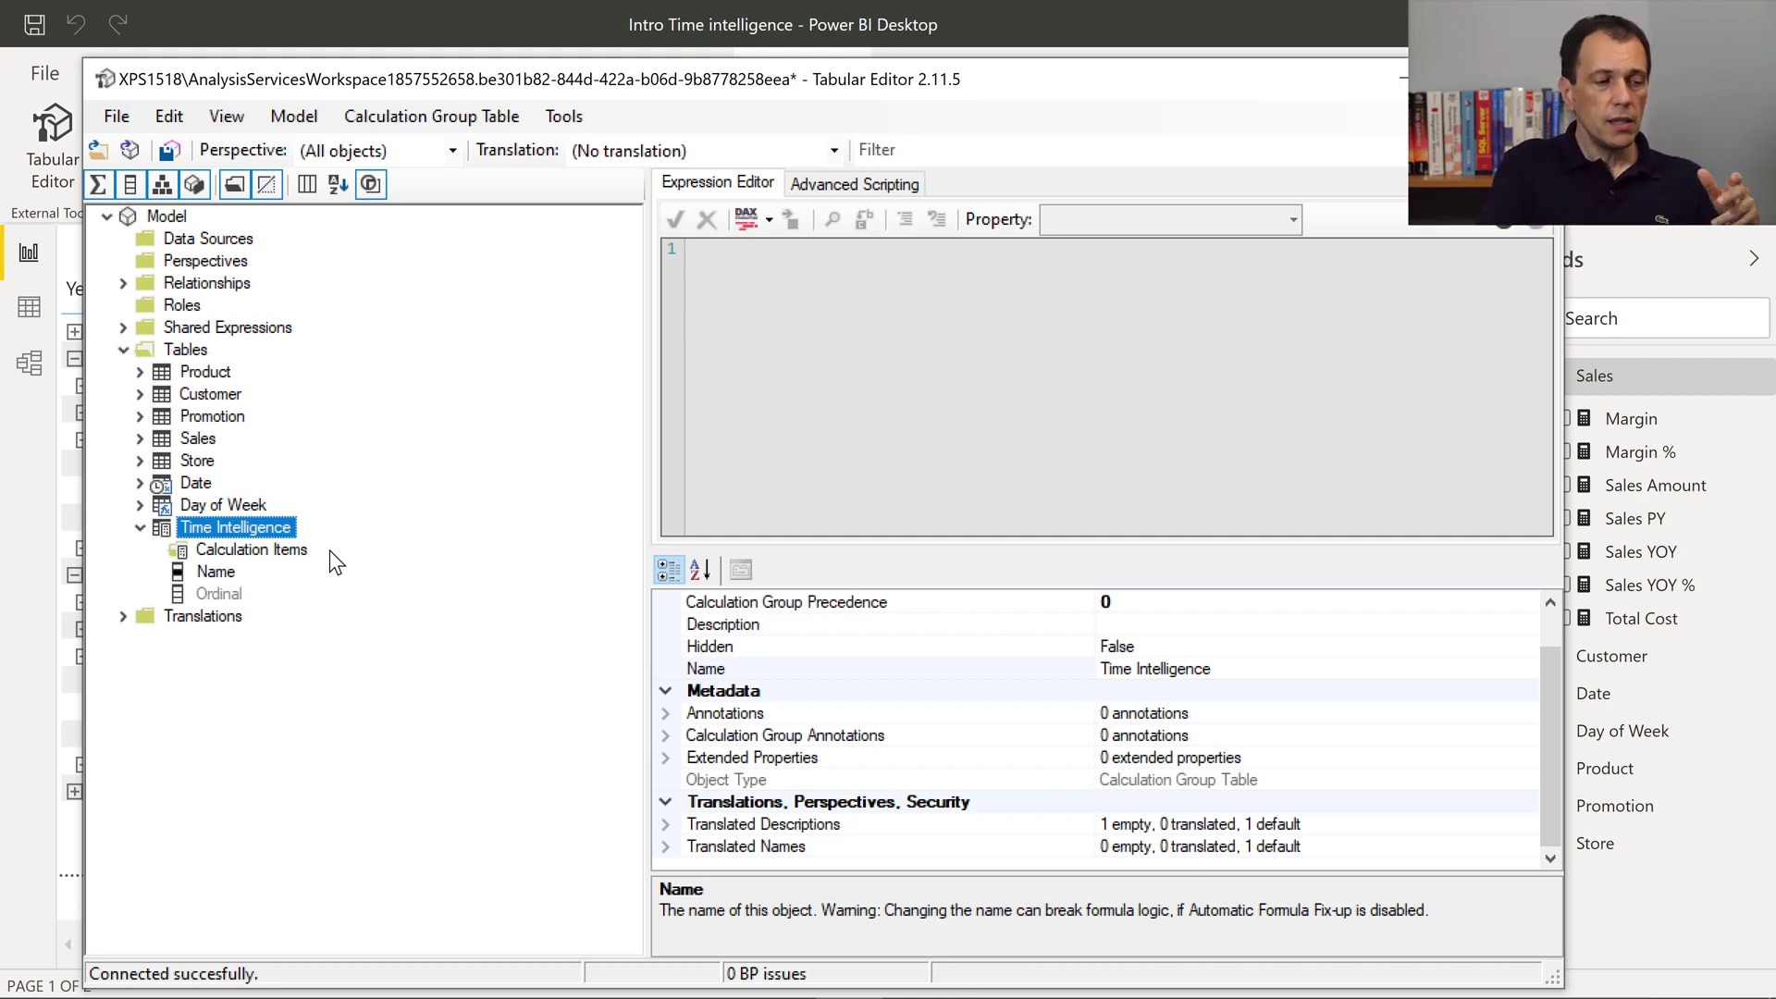
{"action": "left_click", "coordinate": [203, 570]}
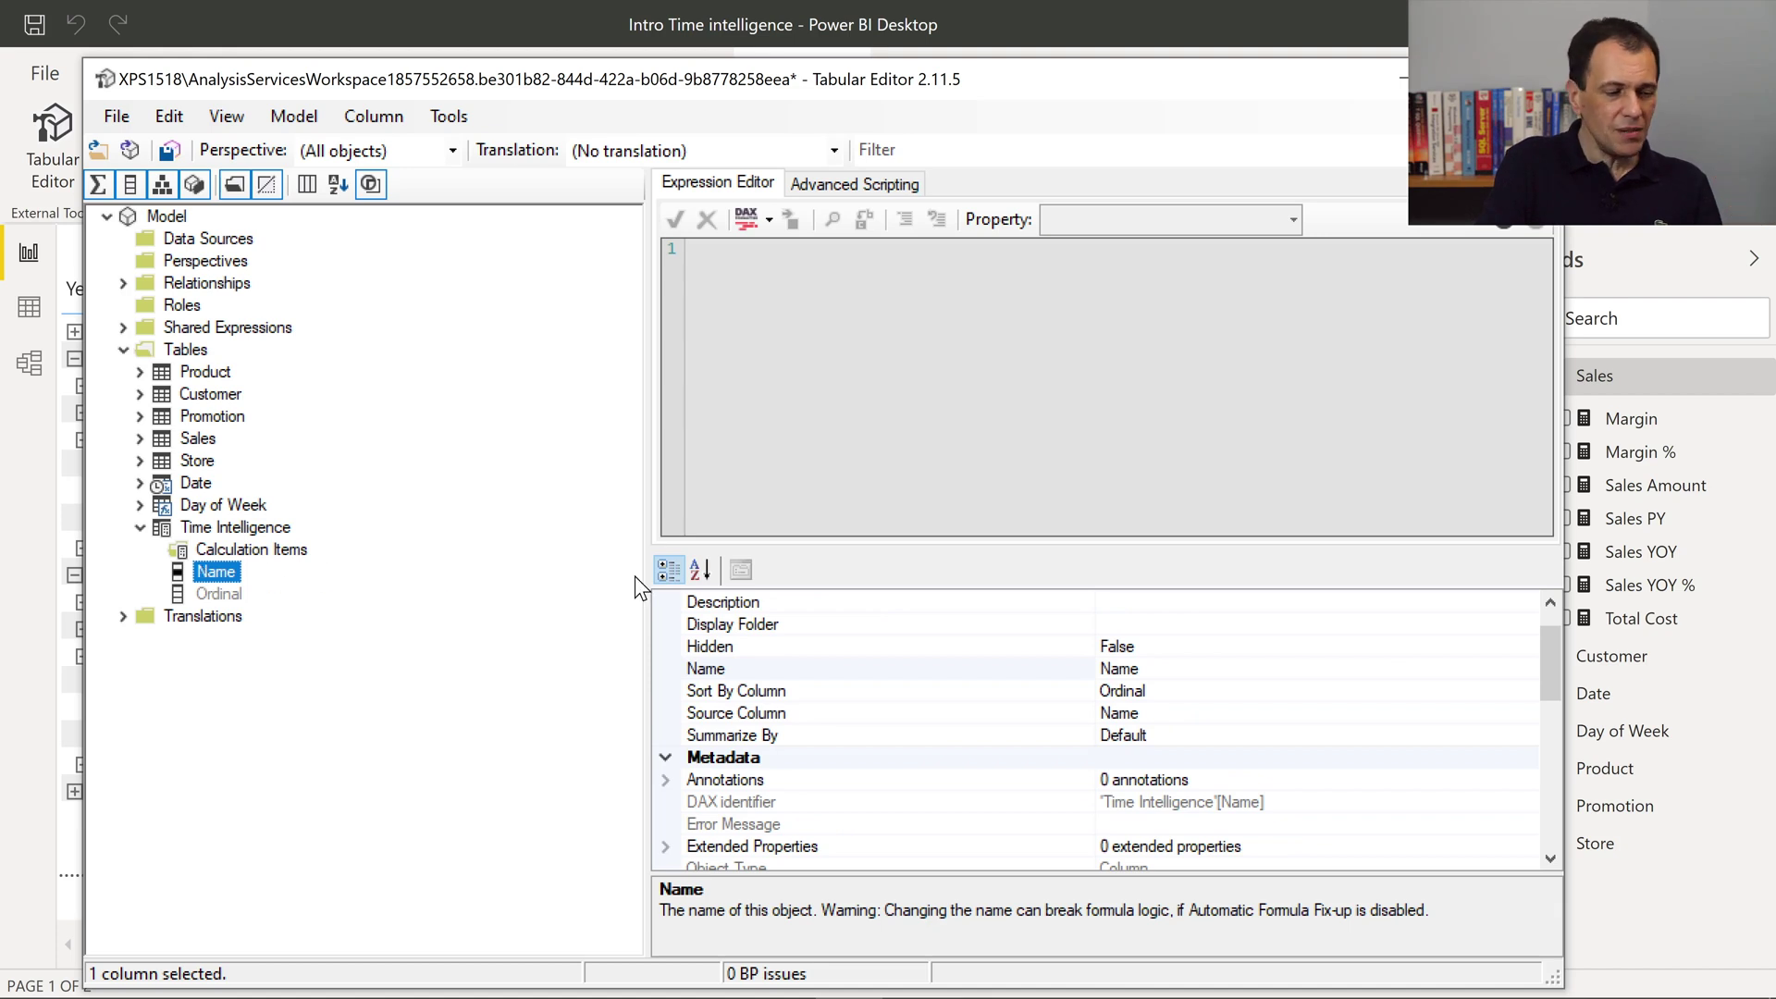
{"action": "key", "text": "F2"}
{"action": "type", "text": "Formau"}
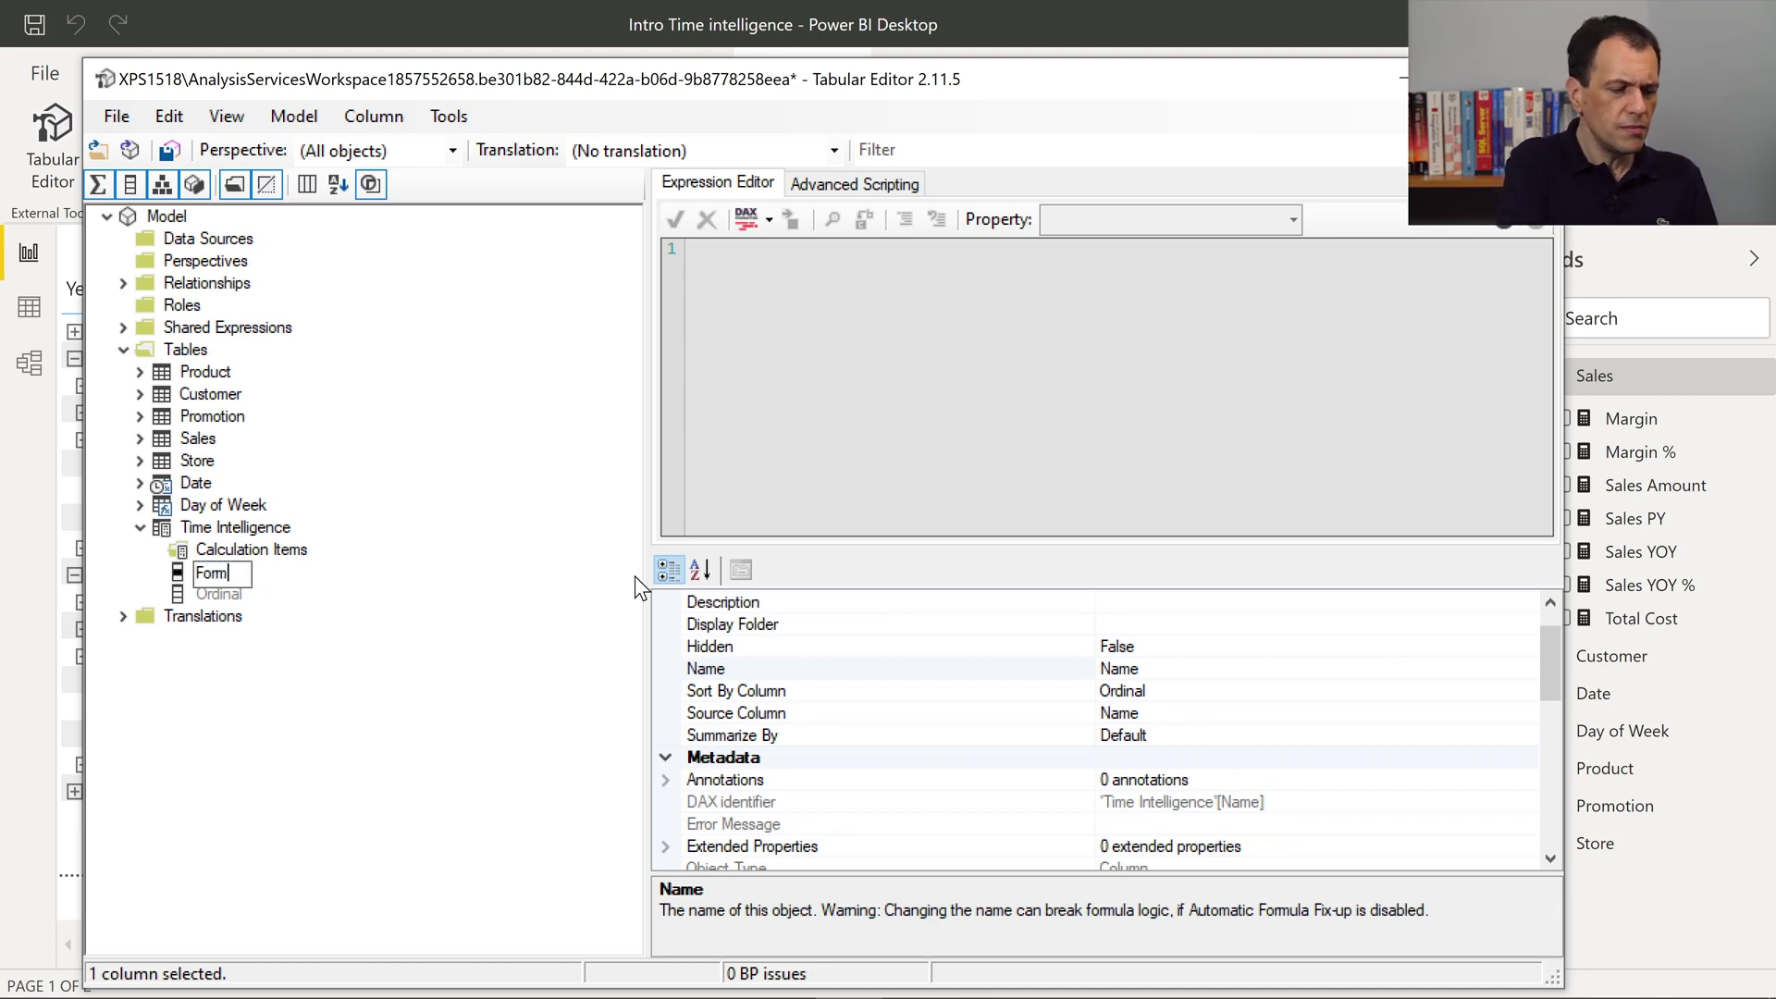
{"action": "key", "text": "BackSpace"}
{"action": "key", "text": "BackSpace"}
{"action": "key", "text": "BackSpace"}
{"action": "type", "text": "mula"}
{"action": "key", "text": "Return"}
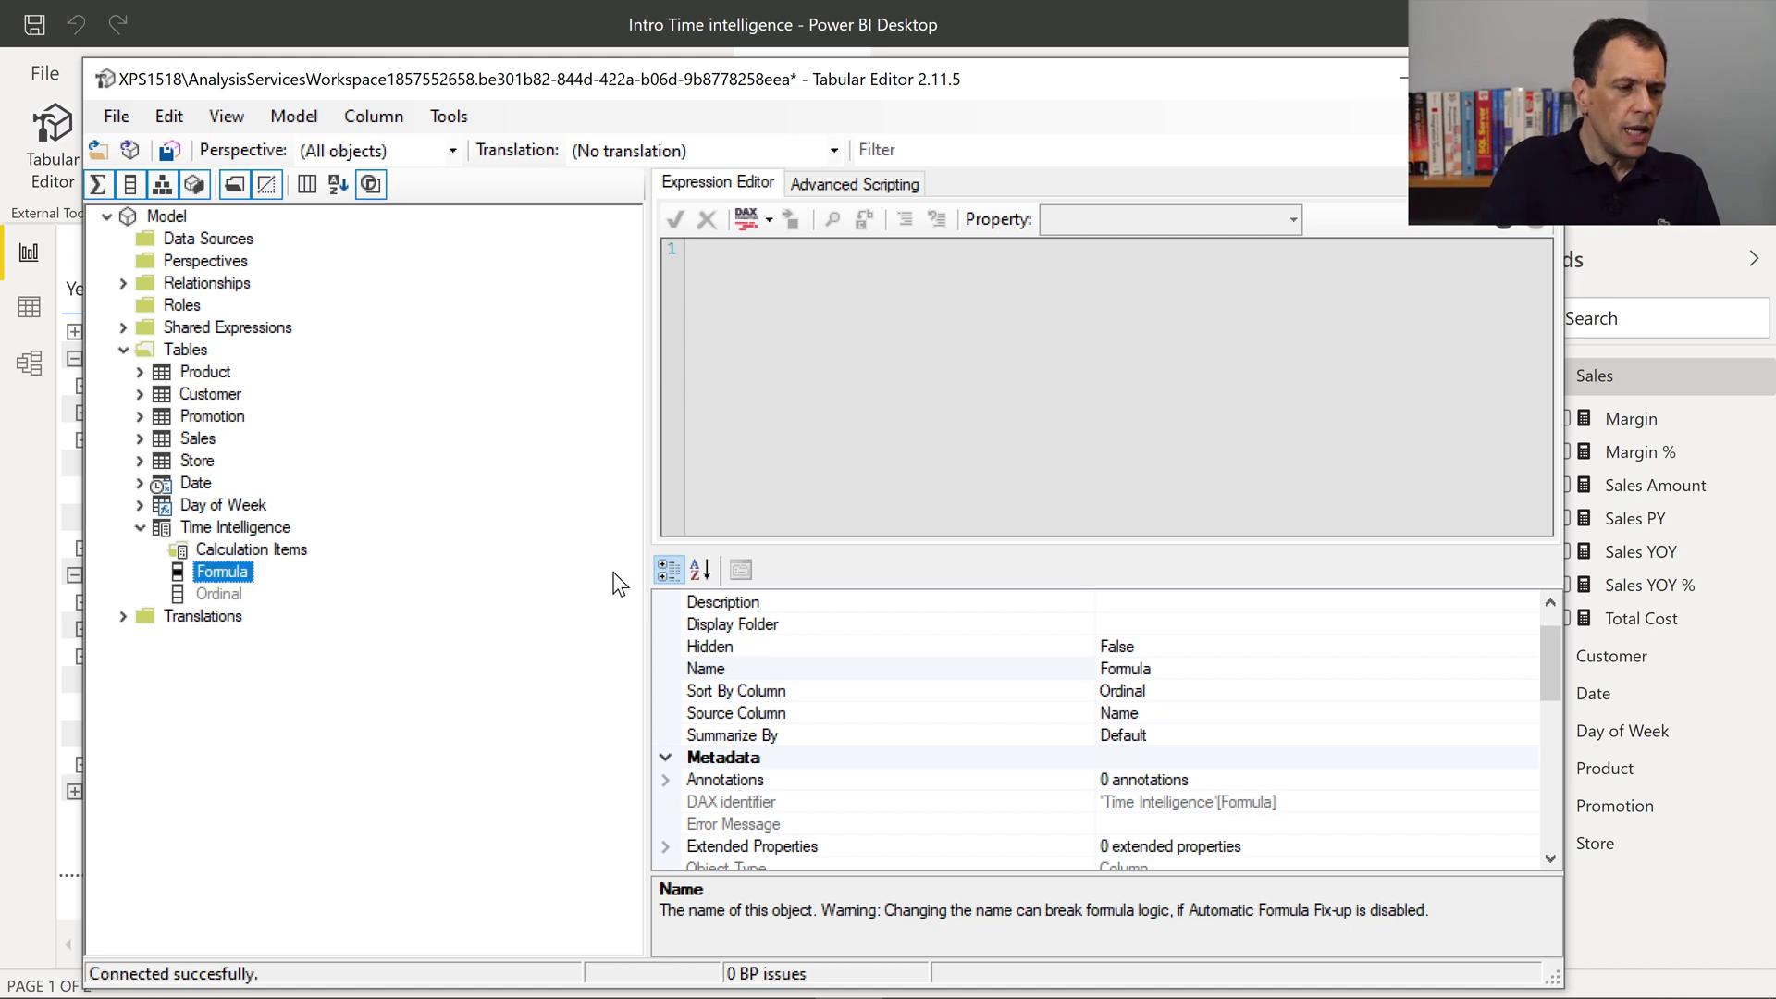
{"action": "left_click", "coordinate": [294, 550]}
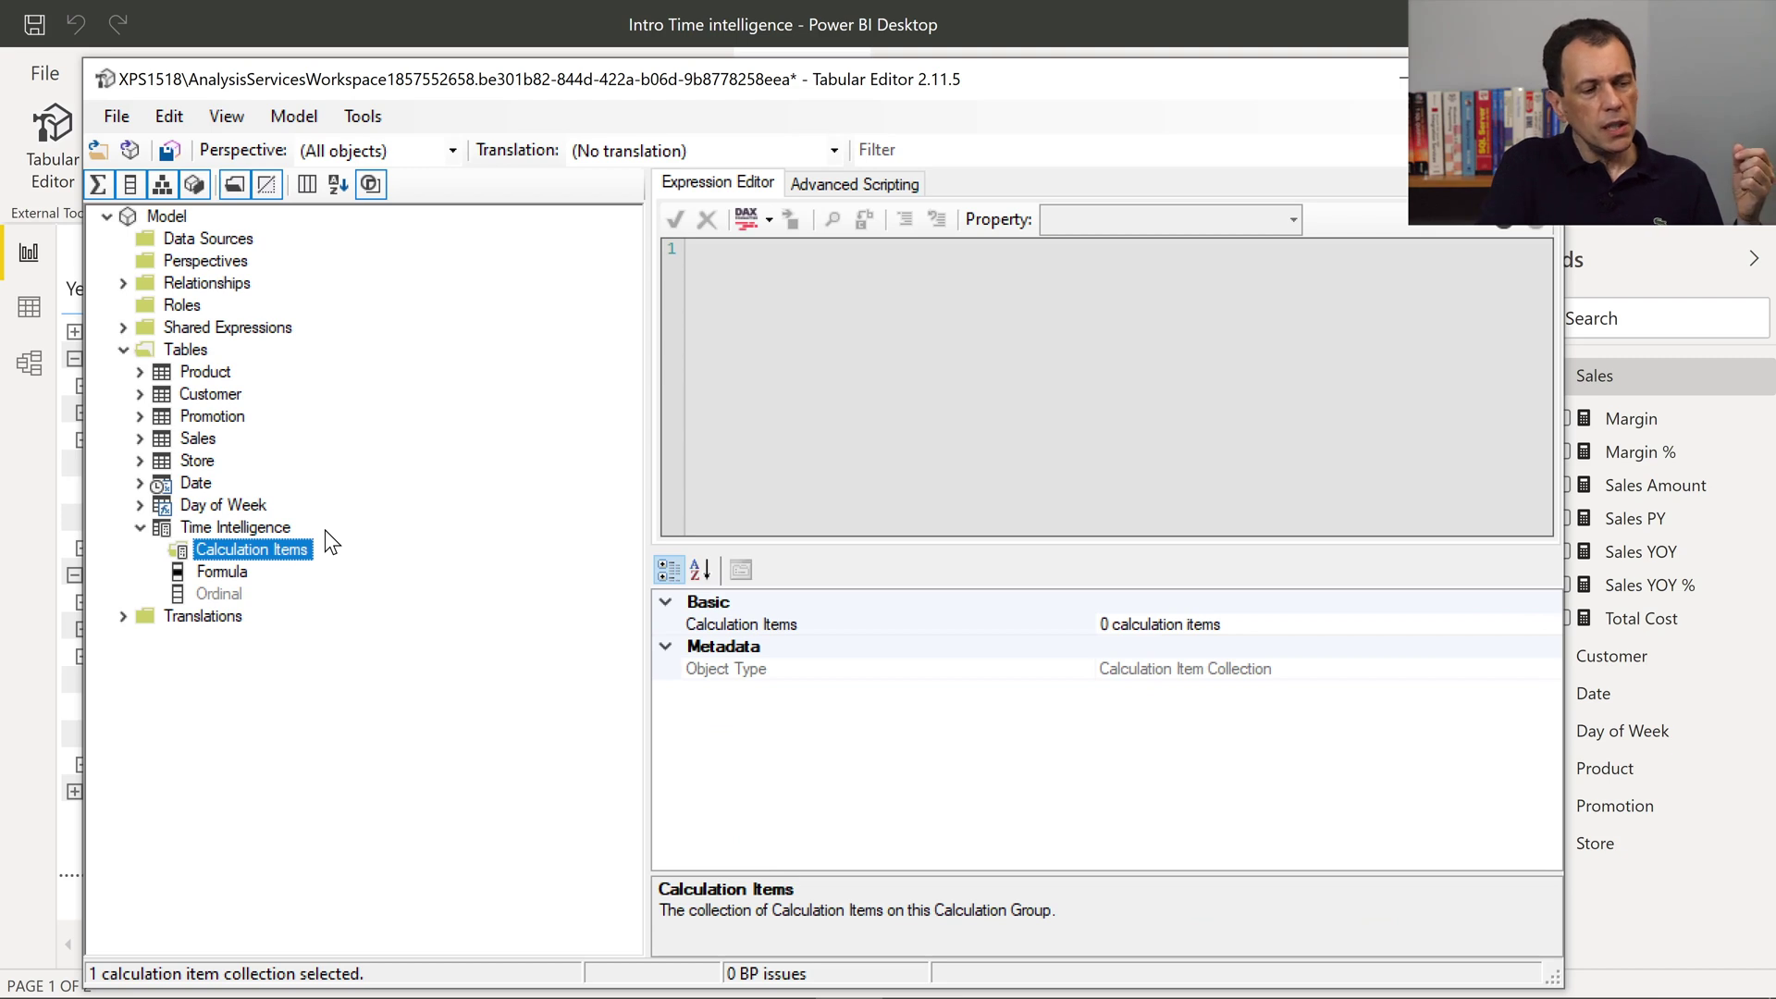
Add three calculation items to Time Intelligence named PY, YOY and YOY %.
{"action": "right_click", "coordinate": [248, 568]}
{"action": "left_click", "coordinate": [291, 571]}
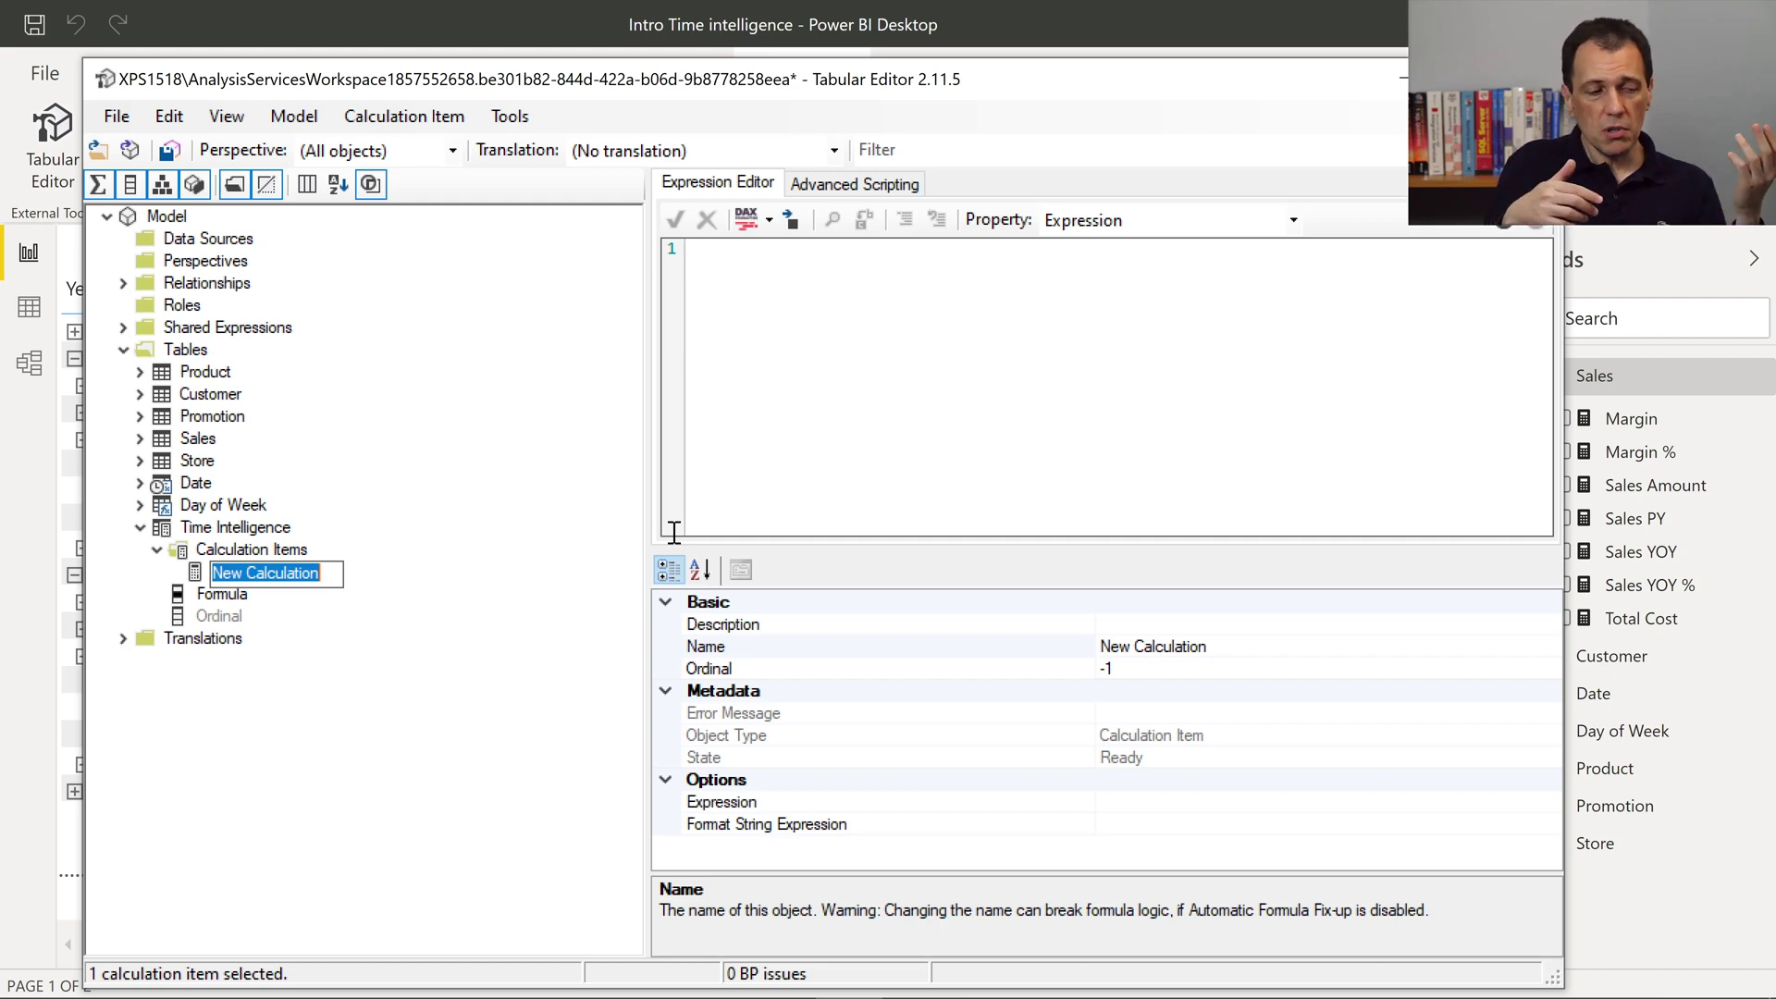
{"action": "type", "text": "PY"}
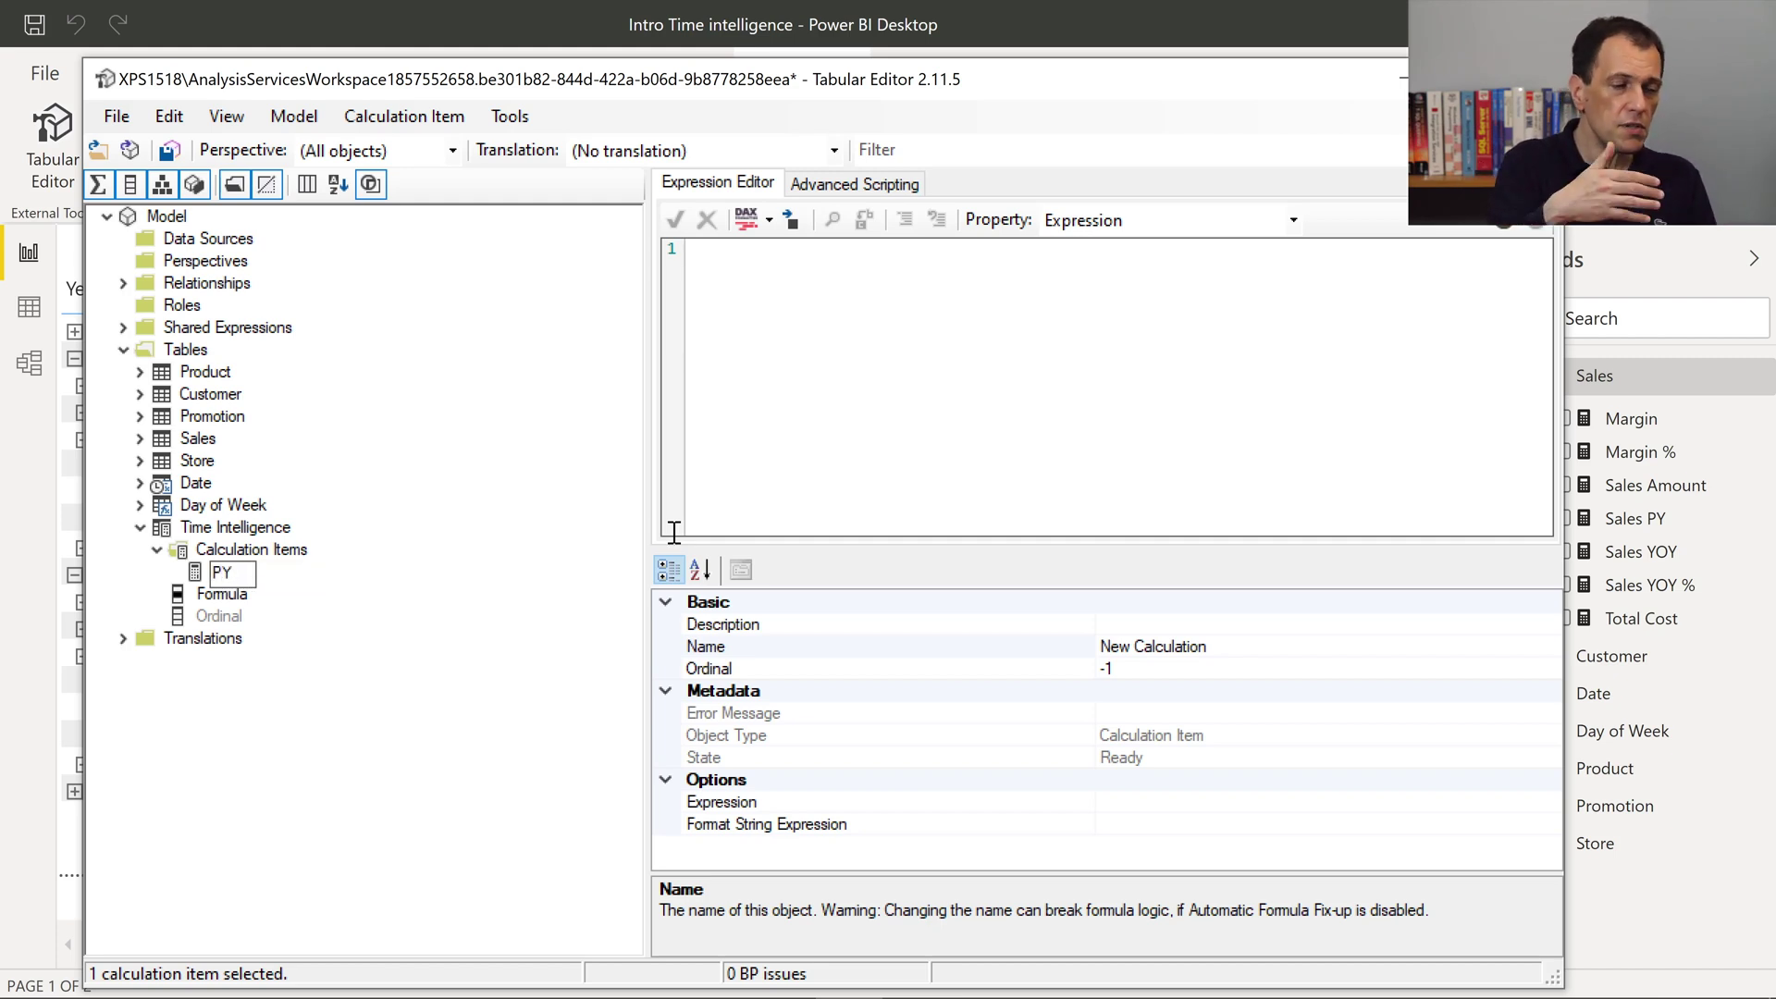
{"action": "key", "text": "Return"}
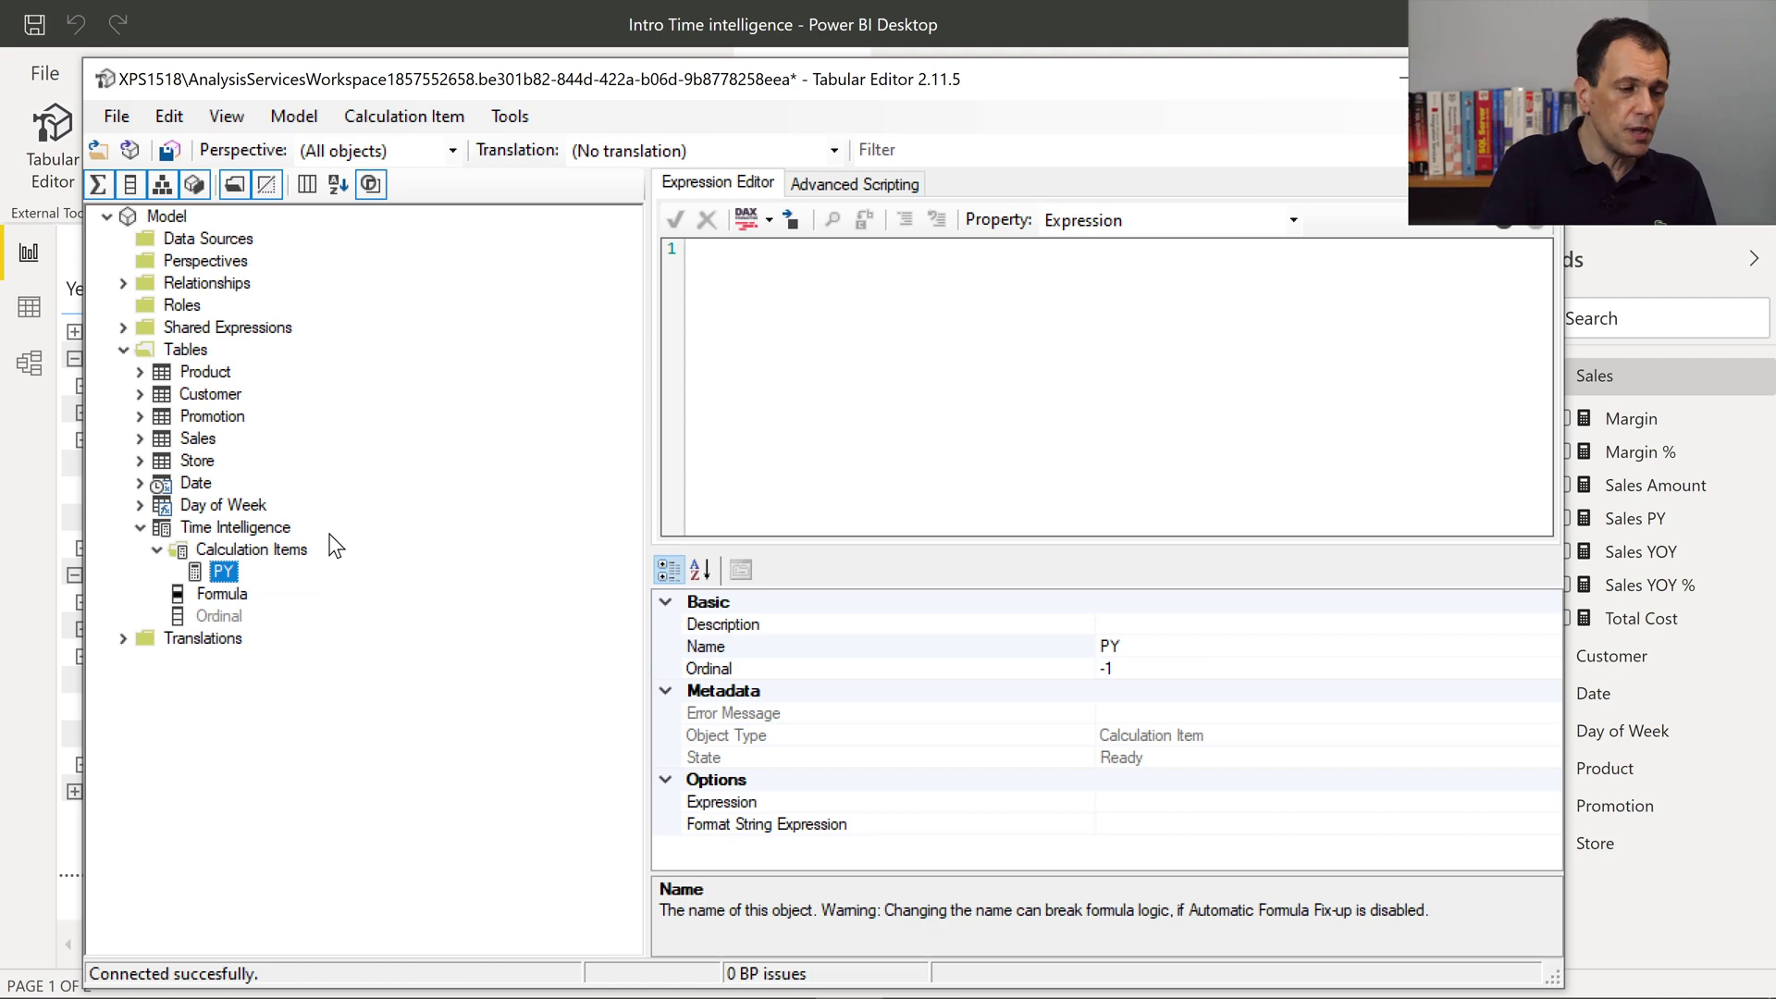
{"action": "right_click", "coordinate": [273, 550]}
{"action": "left_click", "coordinate": [334, 566]}
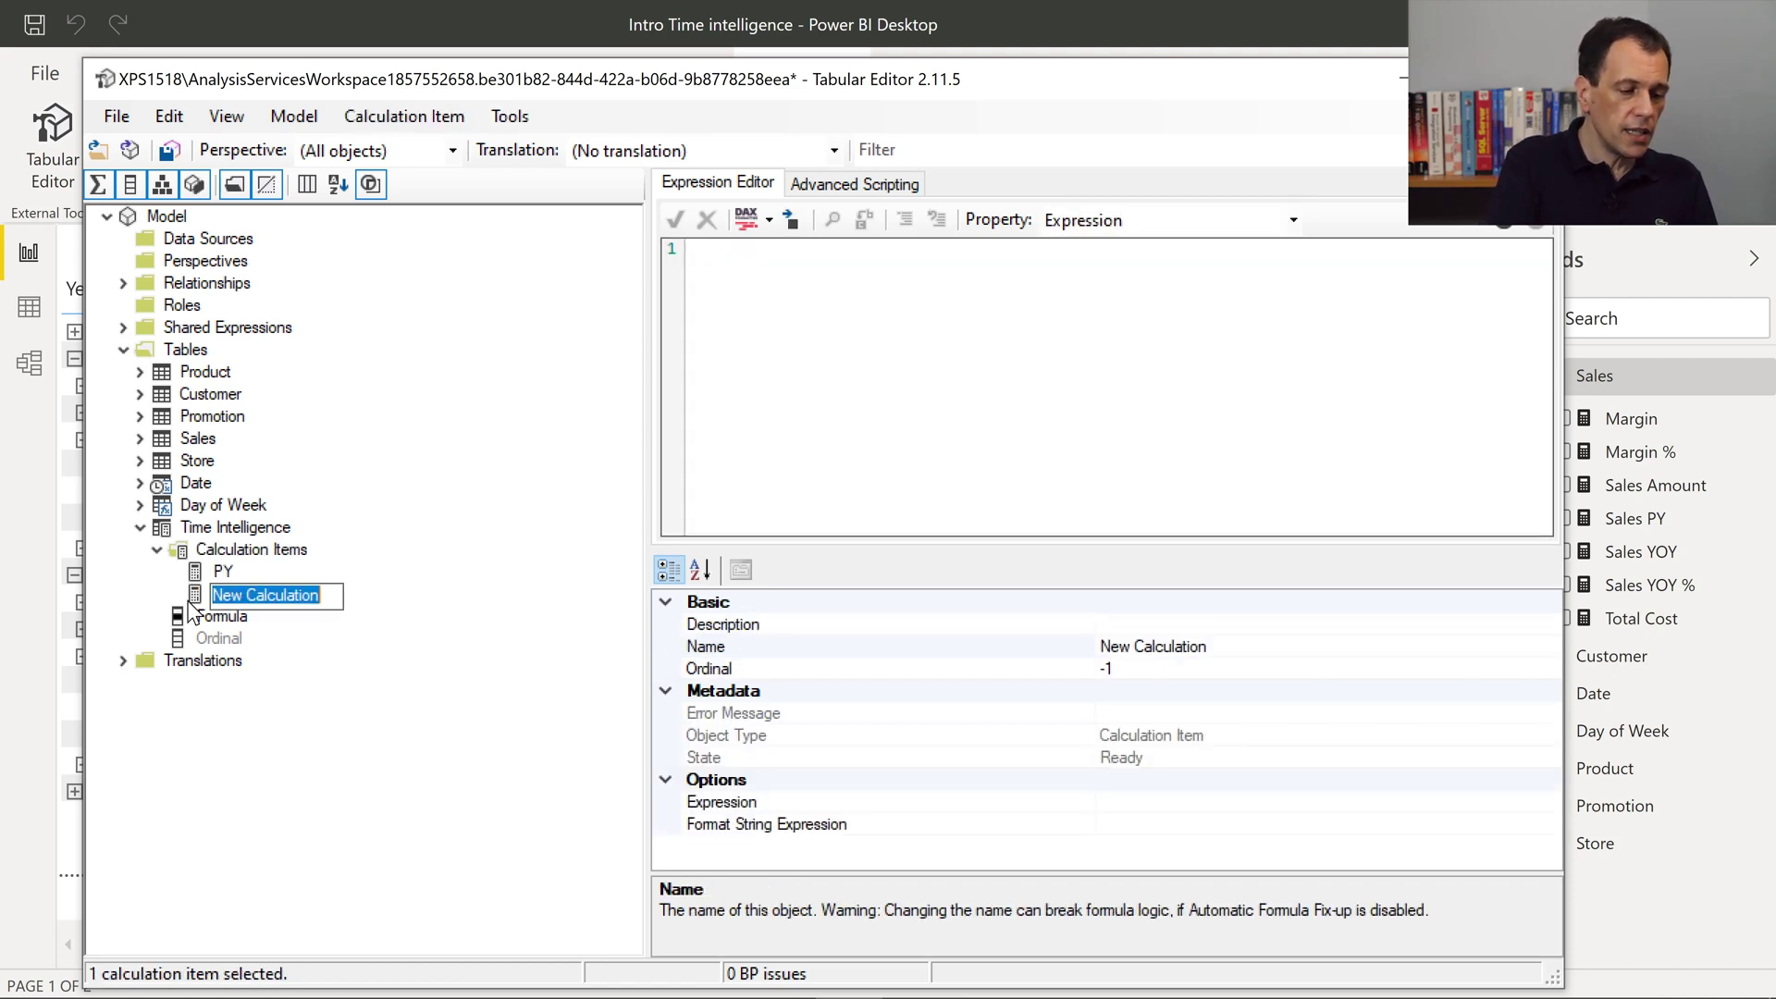
{"action": "type", "text": "YOY"}
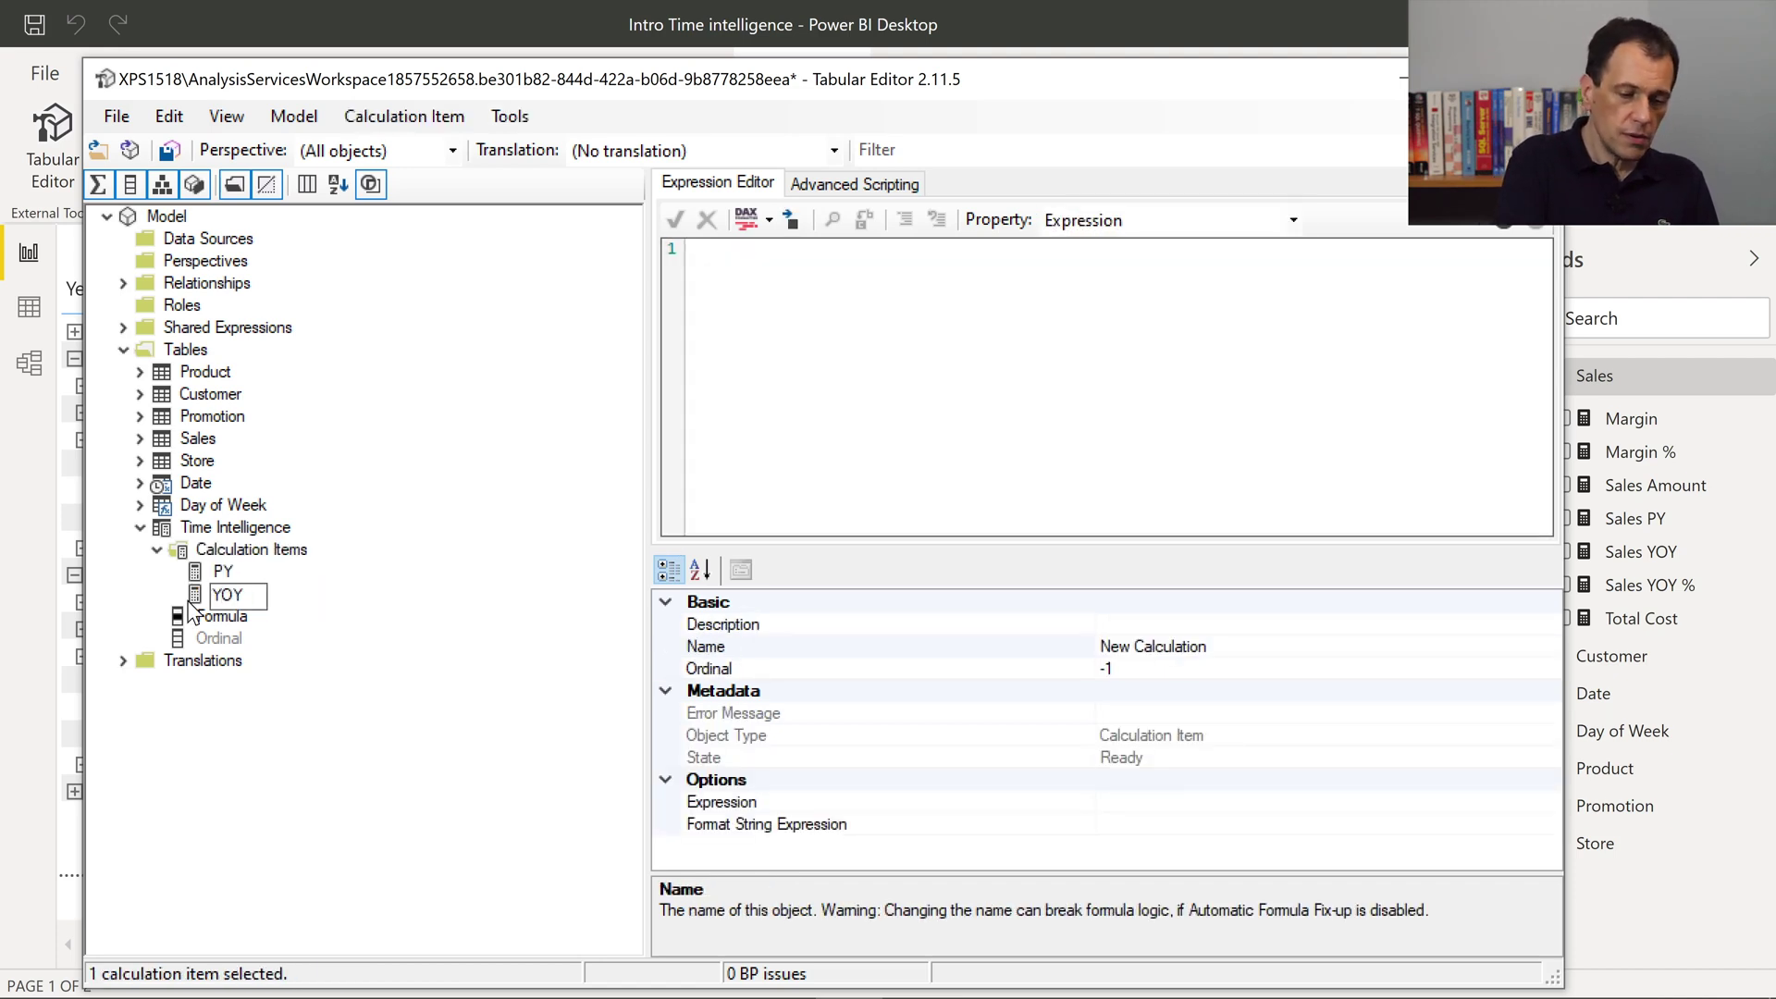
{"action": "key", "text": "Return"}
{"action": "right_click", "coordinate": [255, 549]}
{"action": "left_click", "coordinate": [263, 566]}
{"action": "type", "text": "YOY %"}
{"action": "key", "text": "Return"}
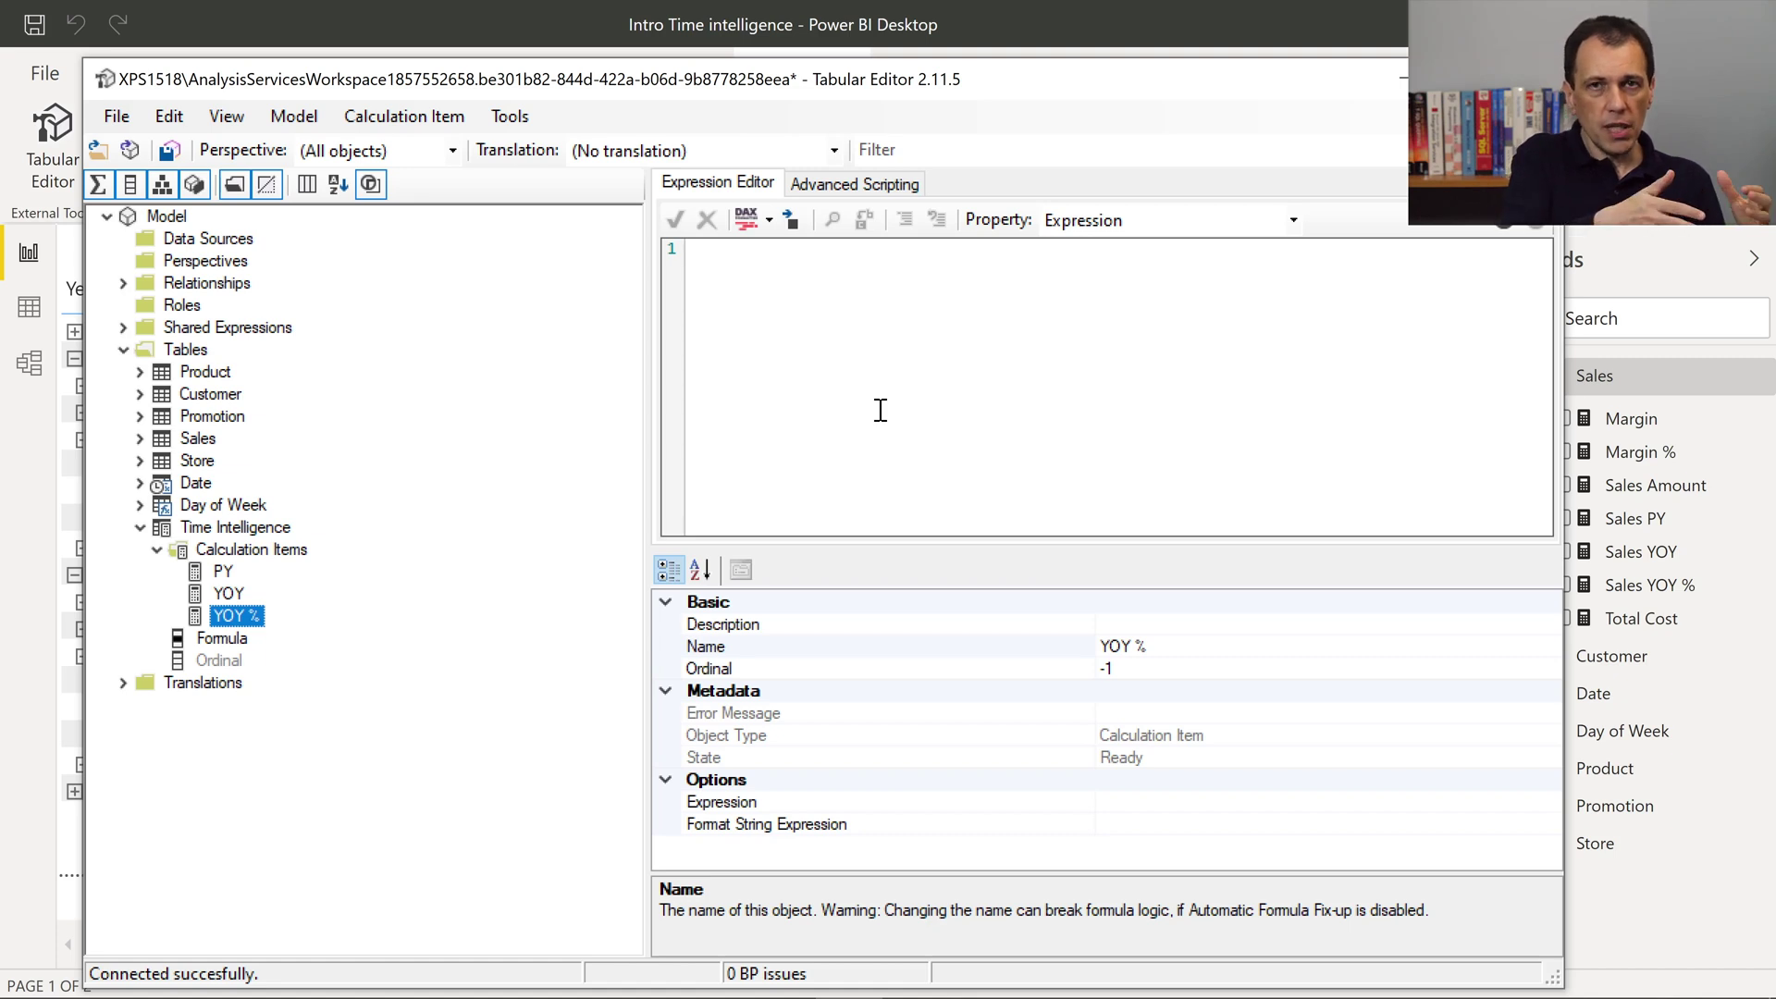
Place the cursor in the PY item's empty Expression Editor.
{"action": "left_click", "coordinate": [880, 410]}
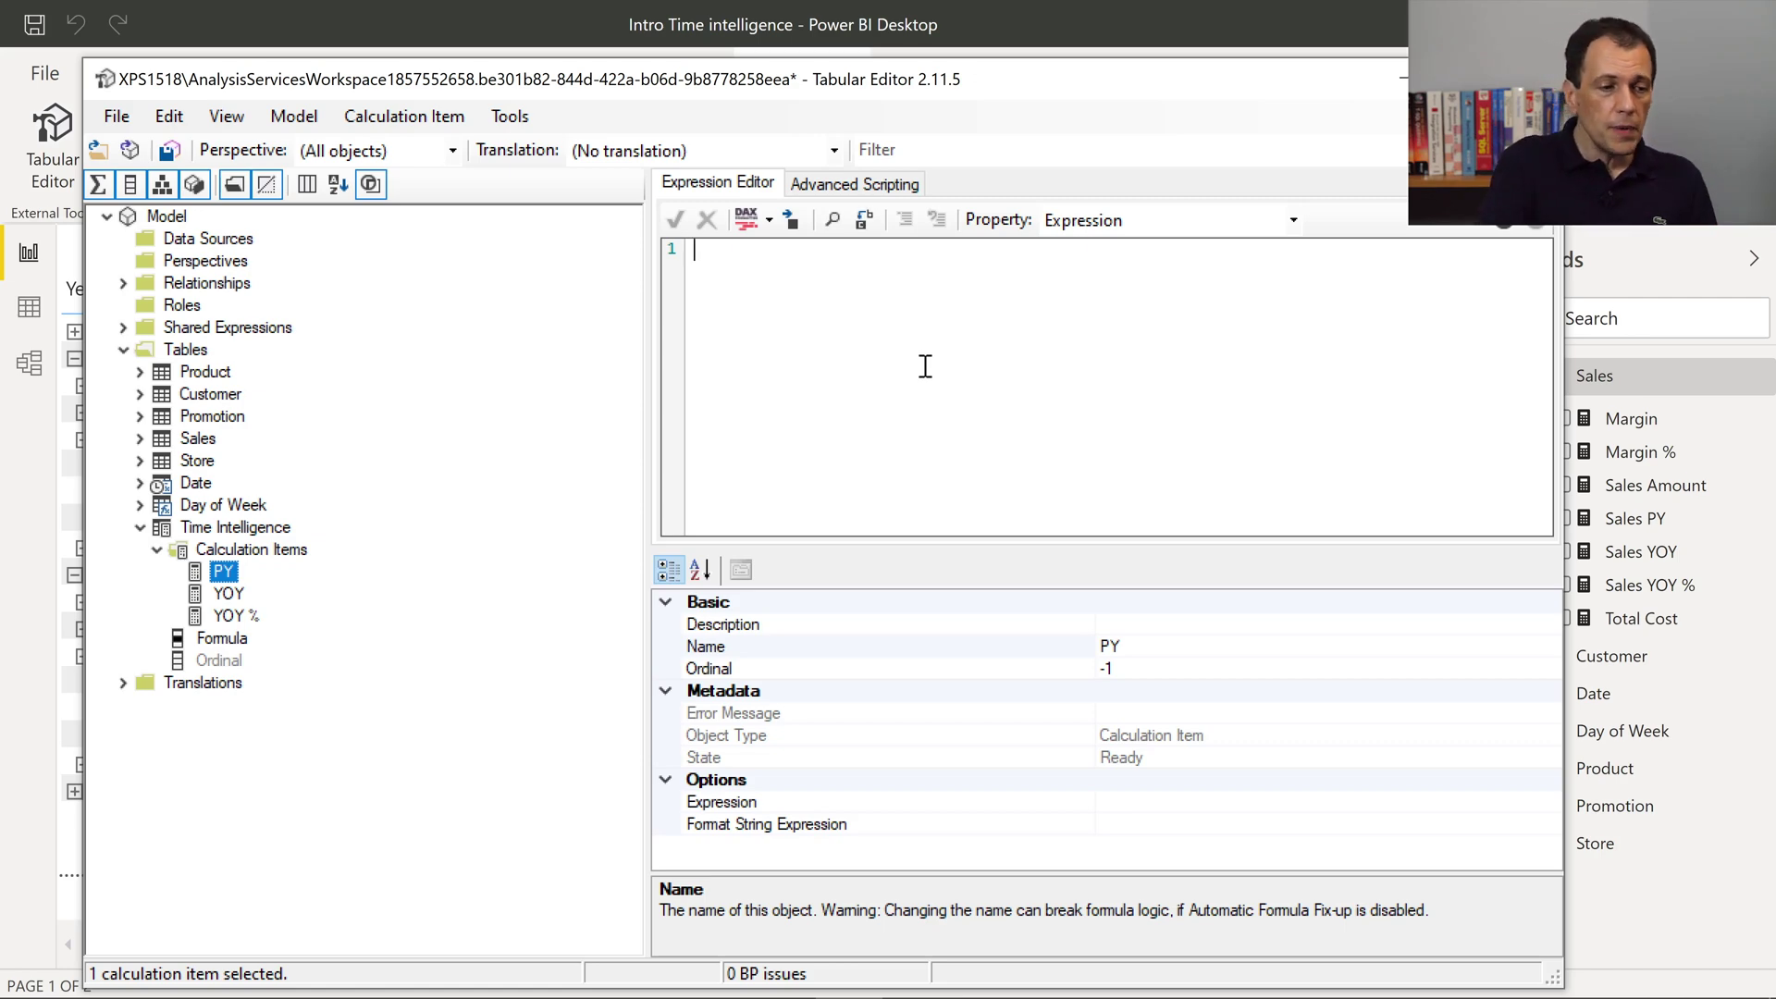
Paste the Sales PY CALCULATE body into PY, swap [Sales Amount] for SELECTEDMEASURE (), and commit.
{"action": "key", "text": "alt+Tab"}
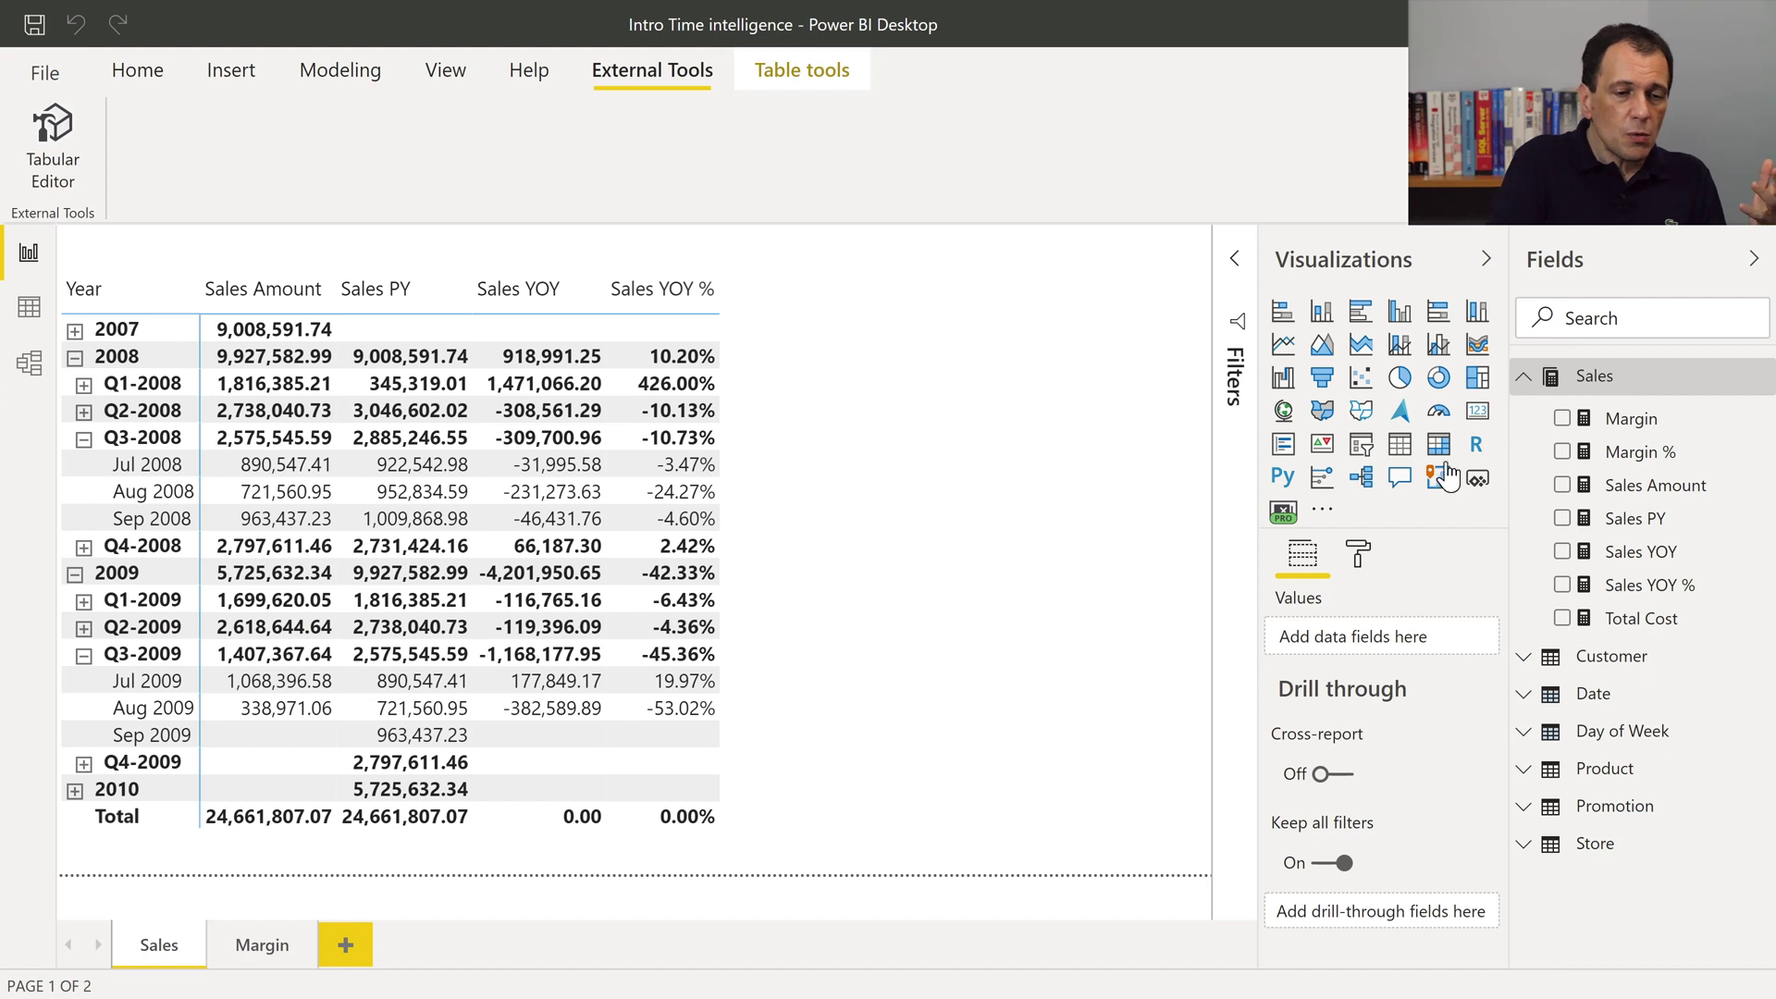
{"action": "left_click", "coordinate": [1633, 518]}
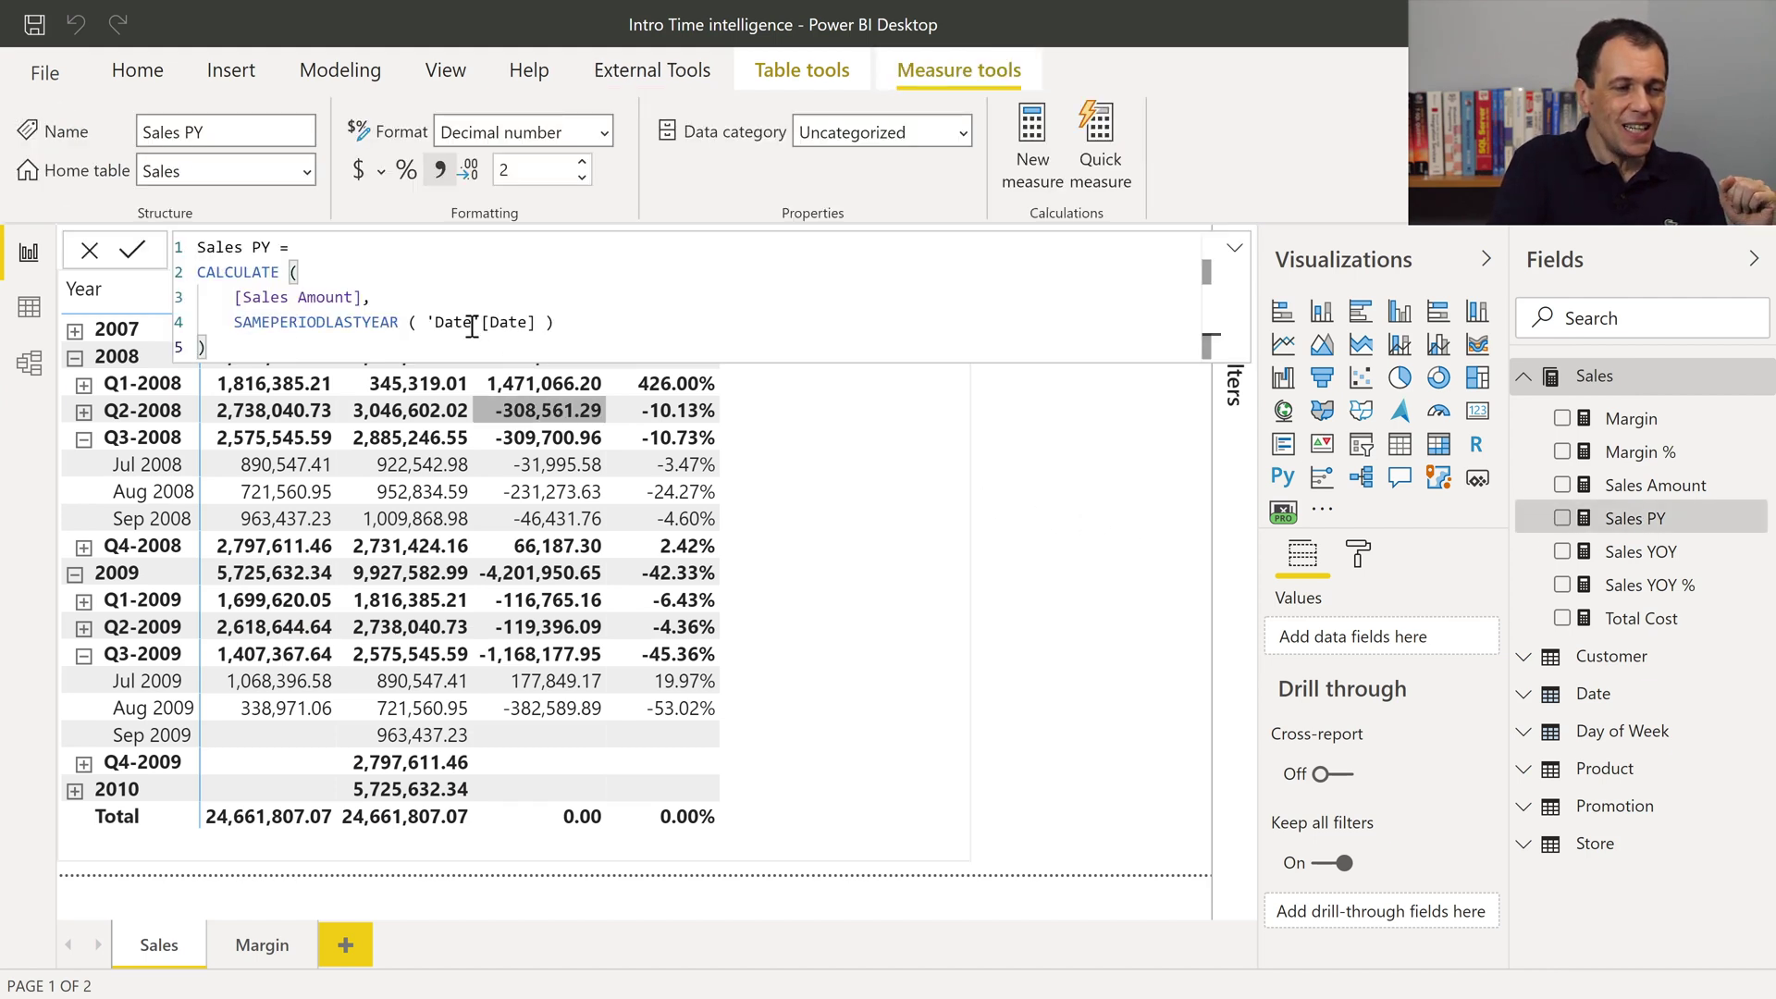
{"action": "left_click_drag", "start_coordinate": [207, 348], "coordinate": [162, 289]}
{"action": "key", "text": "ctrl+c"}
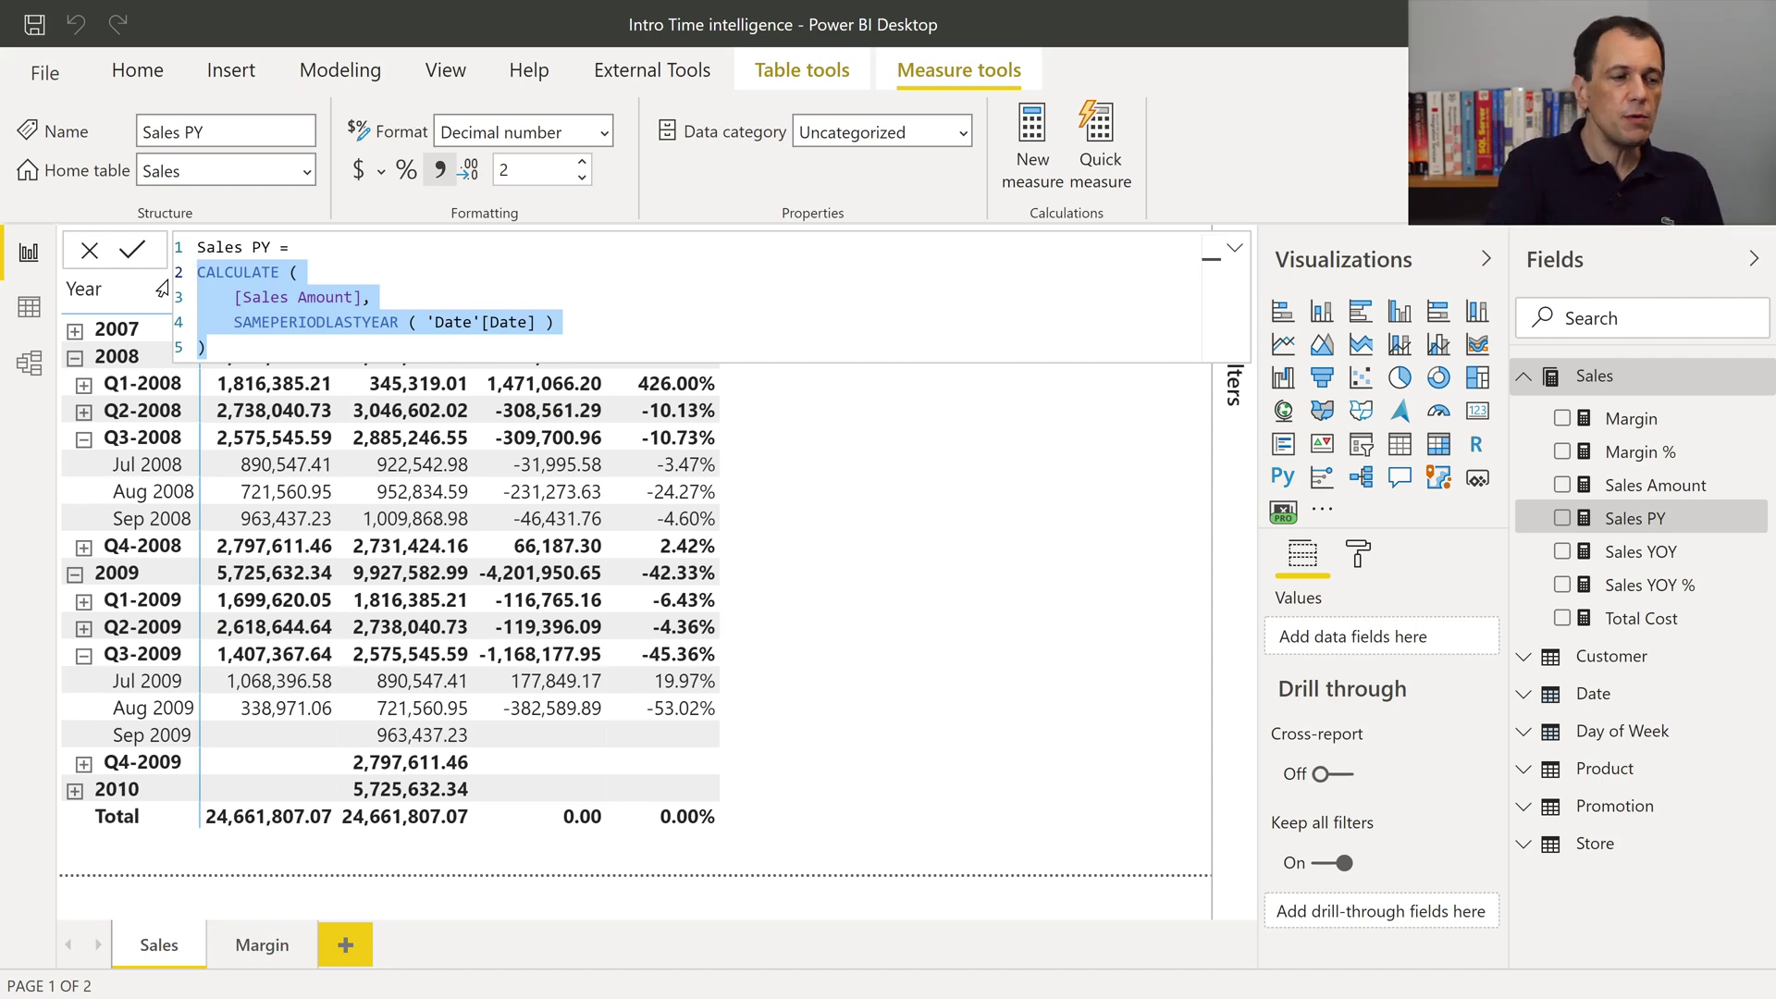
{"action": "key", "text": "alt+Tab"}
{"action": "key", "text": "ctrl+v"}
{"action": "scroll", "coordinate": [1002, 396], "scroll_direction": "up", "scroll_amount": 4}
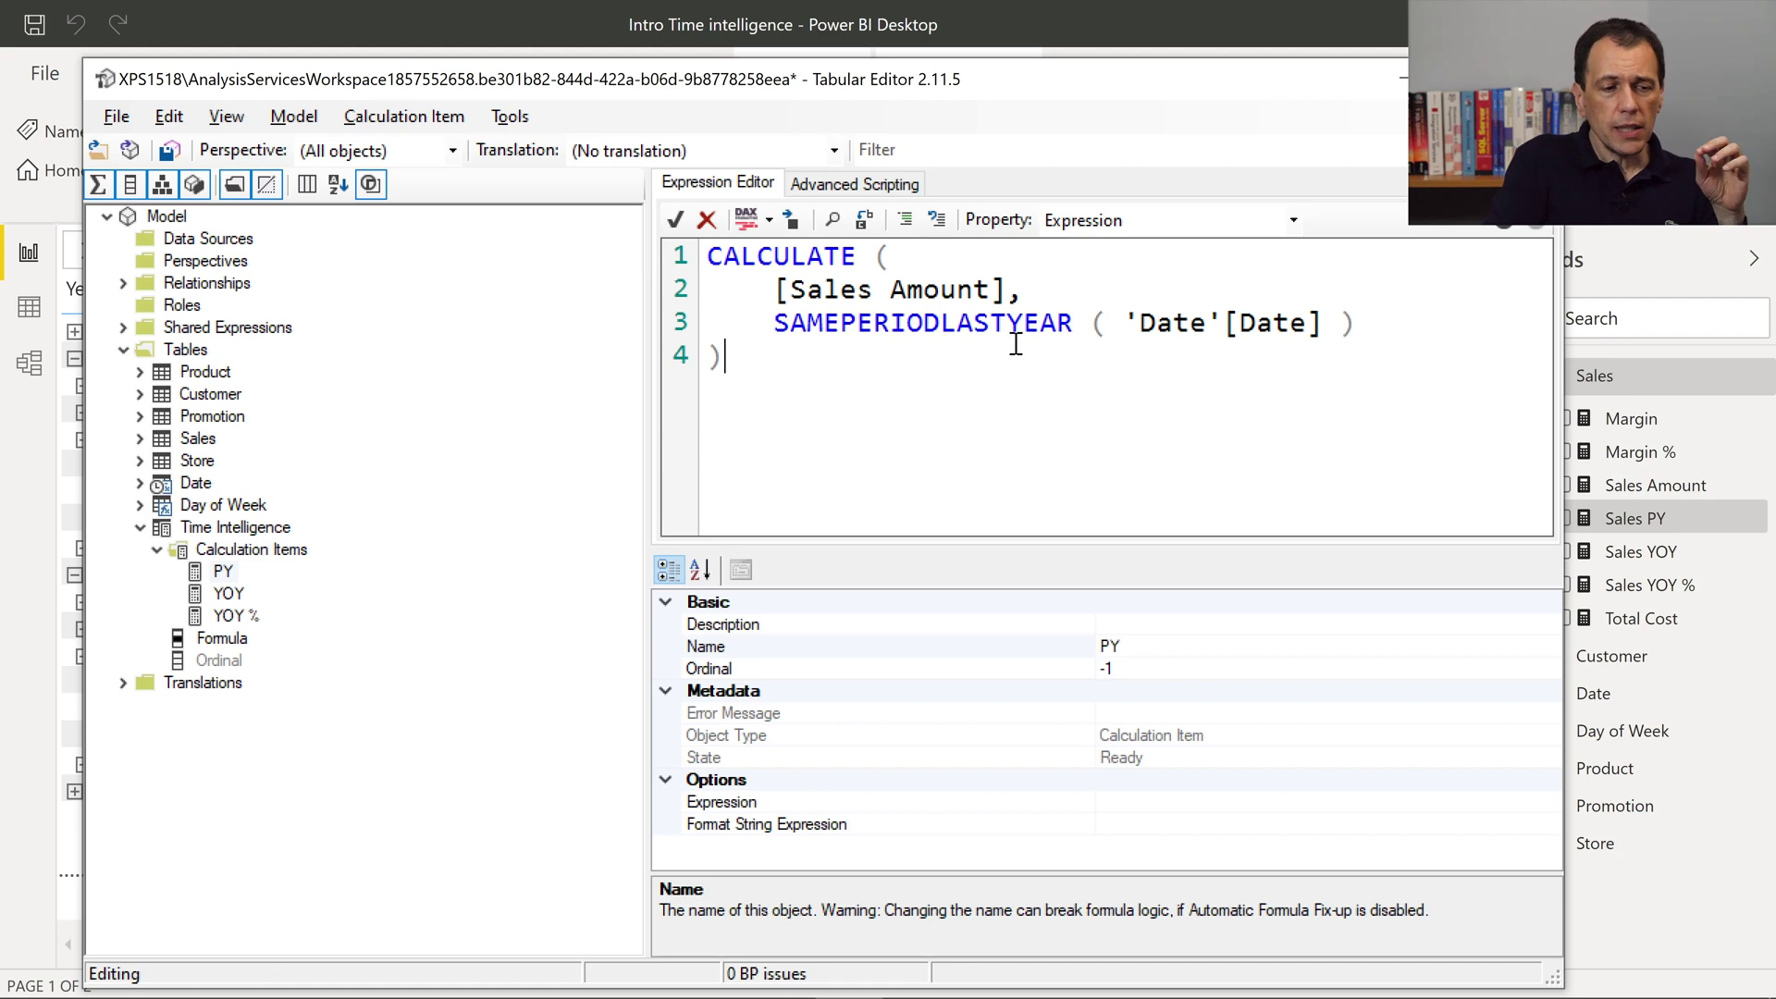
{"action": "left_click_drag", "start_coordinate": [1009, 289], "coordinate": [775, 289]}
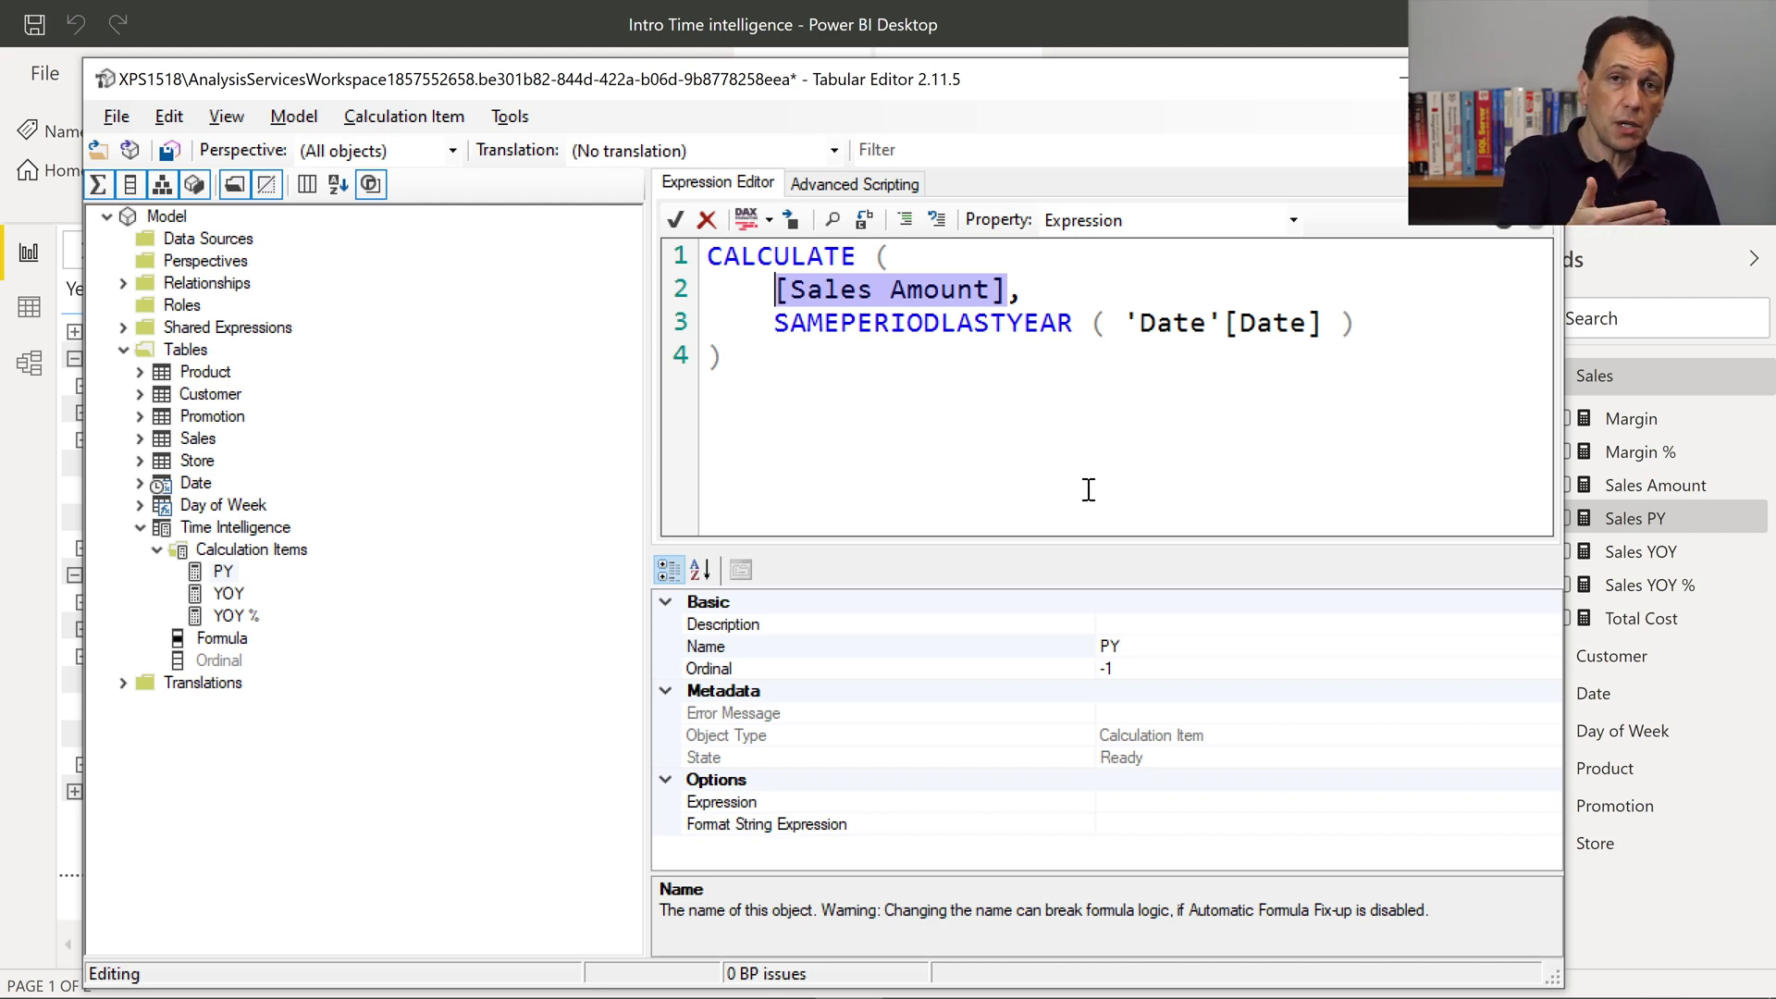
{"action": "type", "text": "SELECTE"}
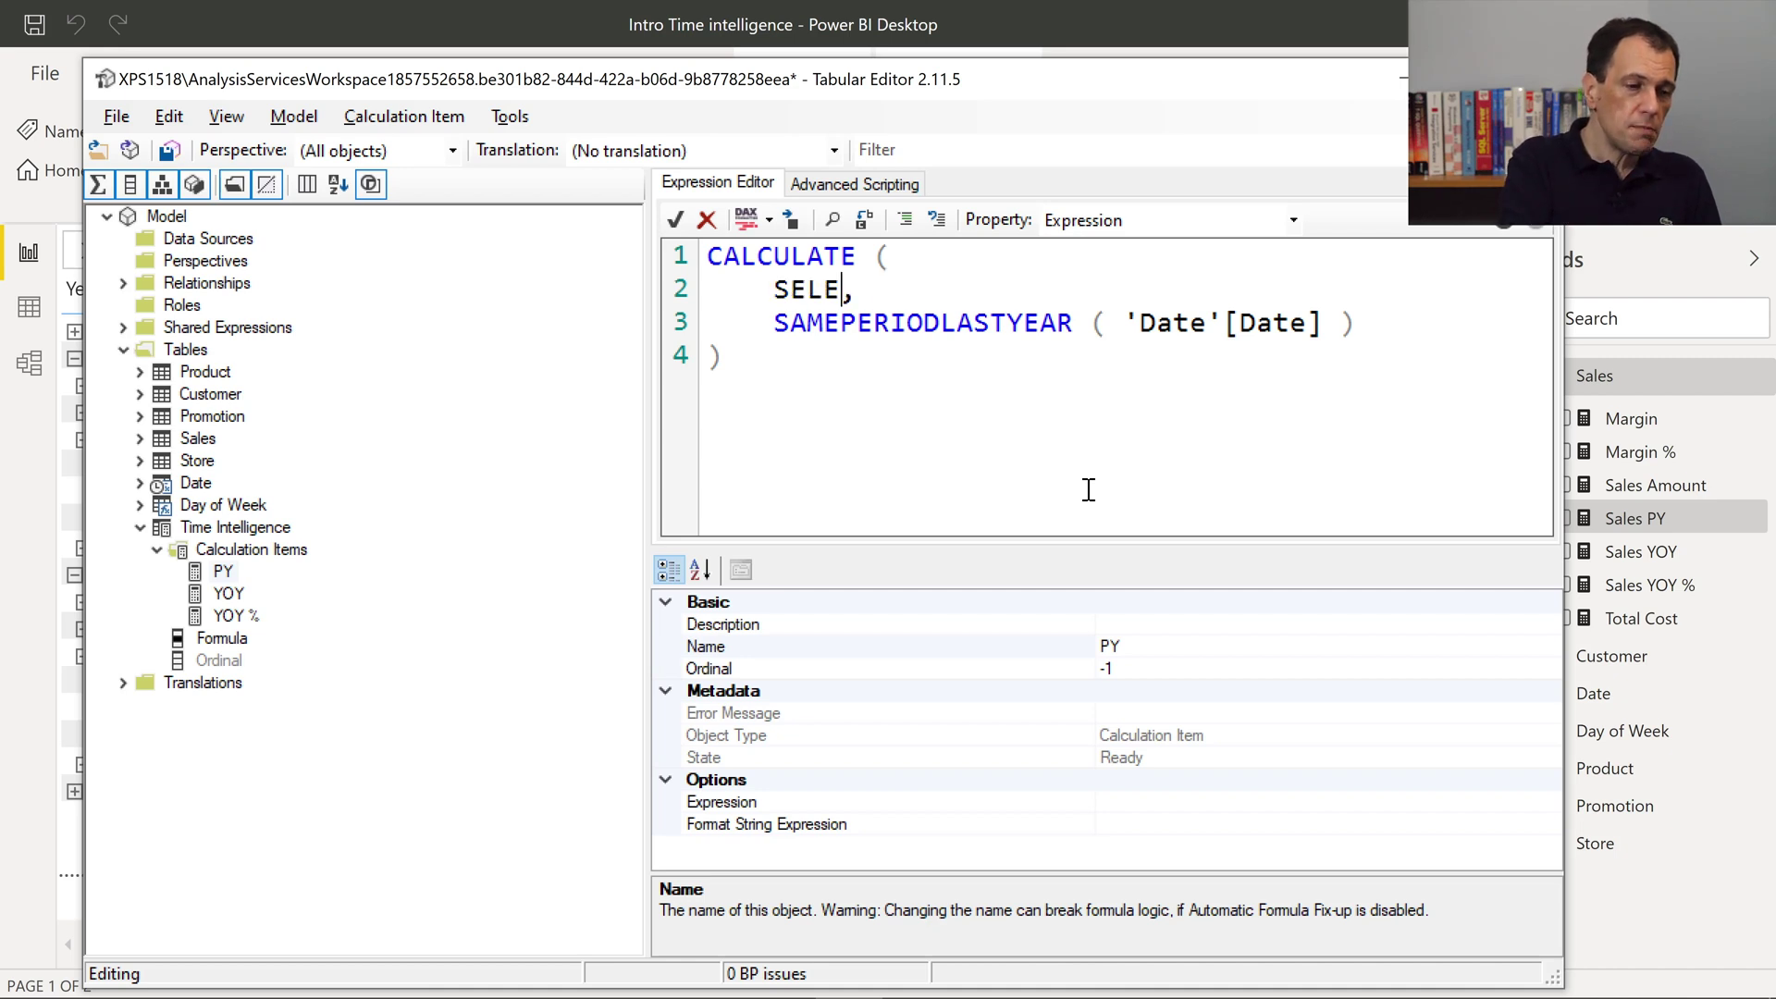
{"action": "type", "text": "DMEASU"}
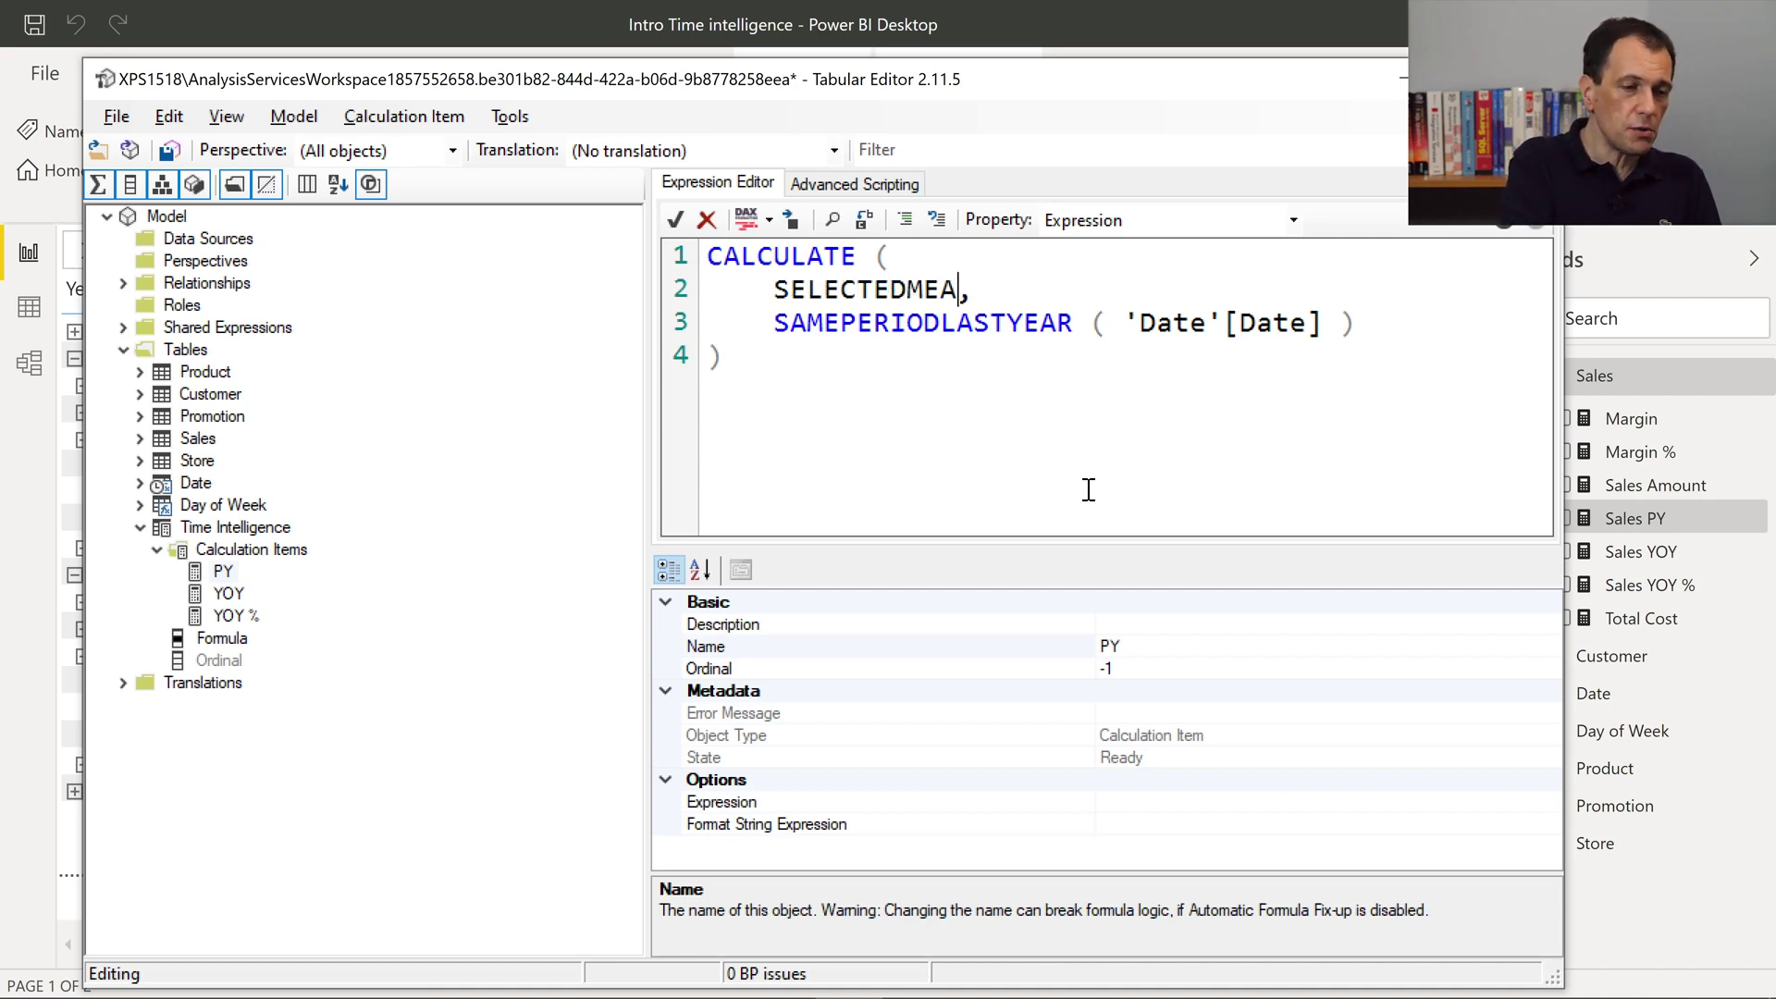
{"action": "type", "text": "RE ()"}
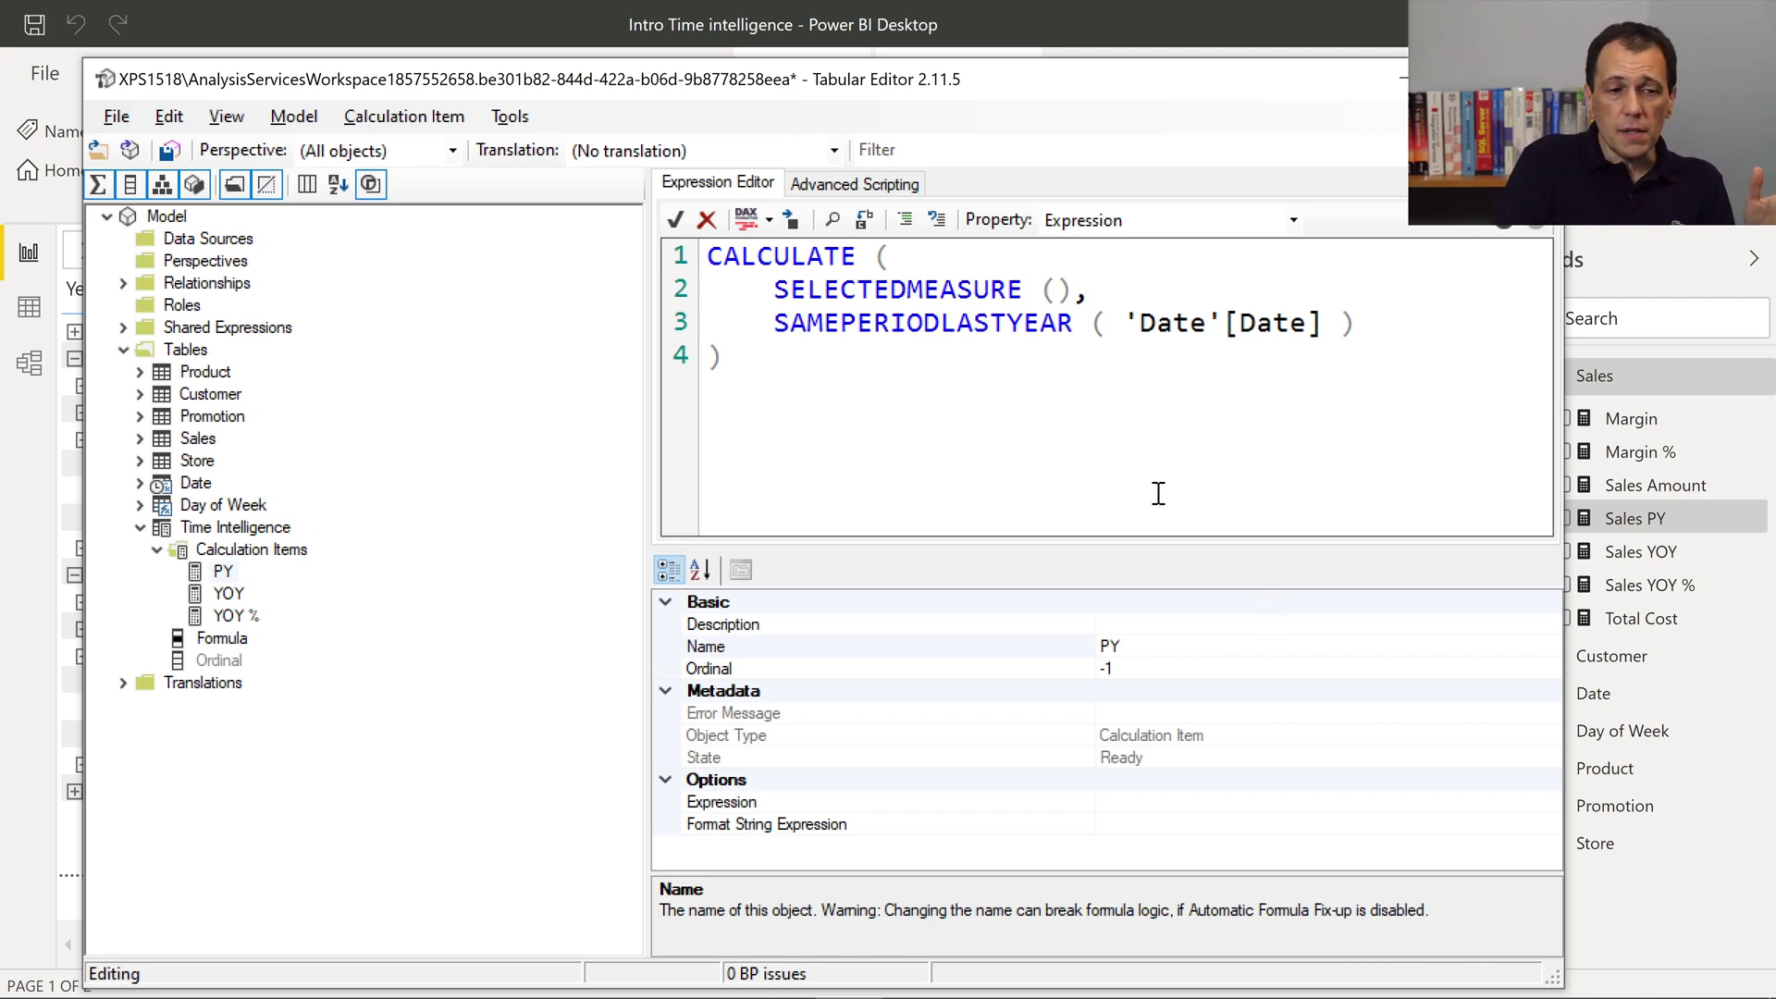
{"action": "left_click", "coordinate": [675, 222]}
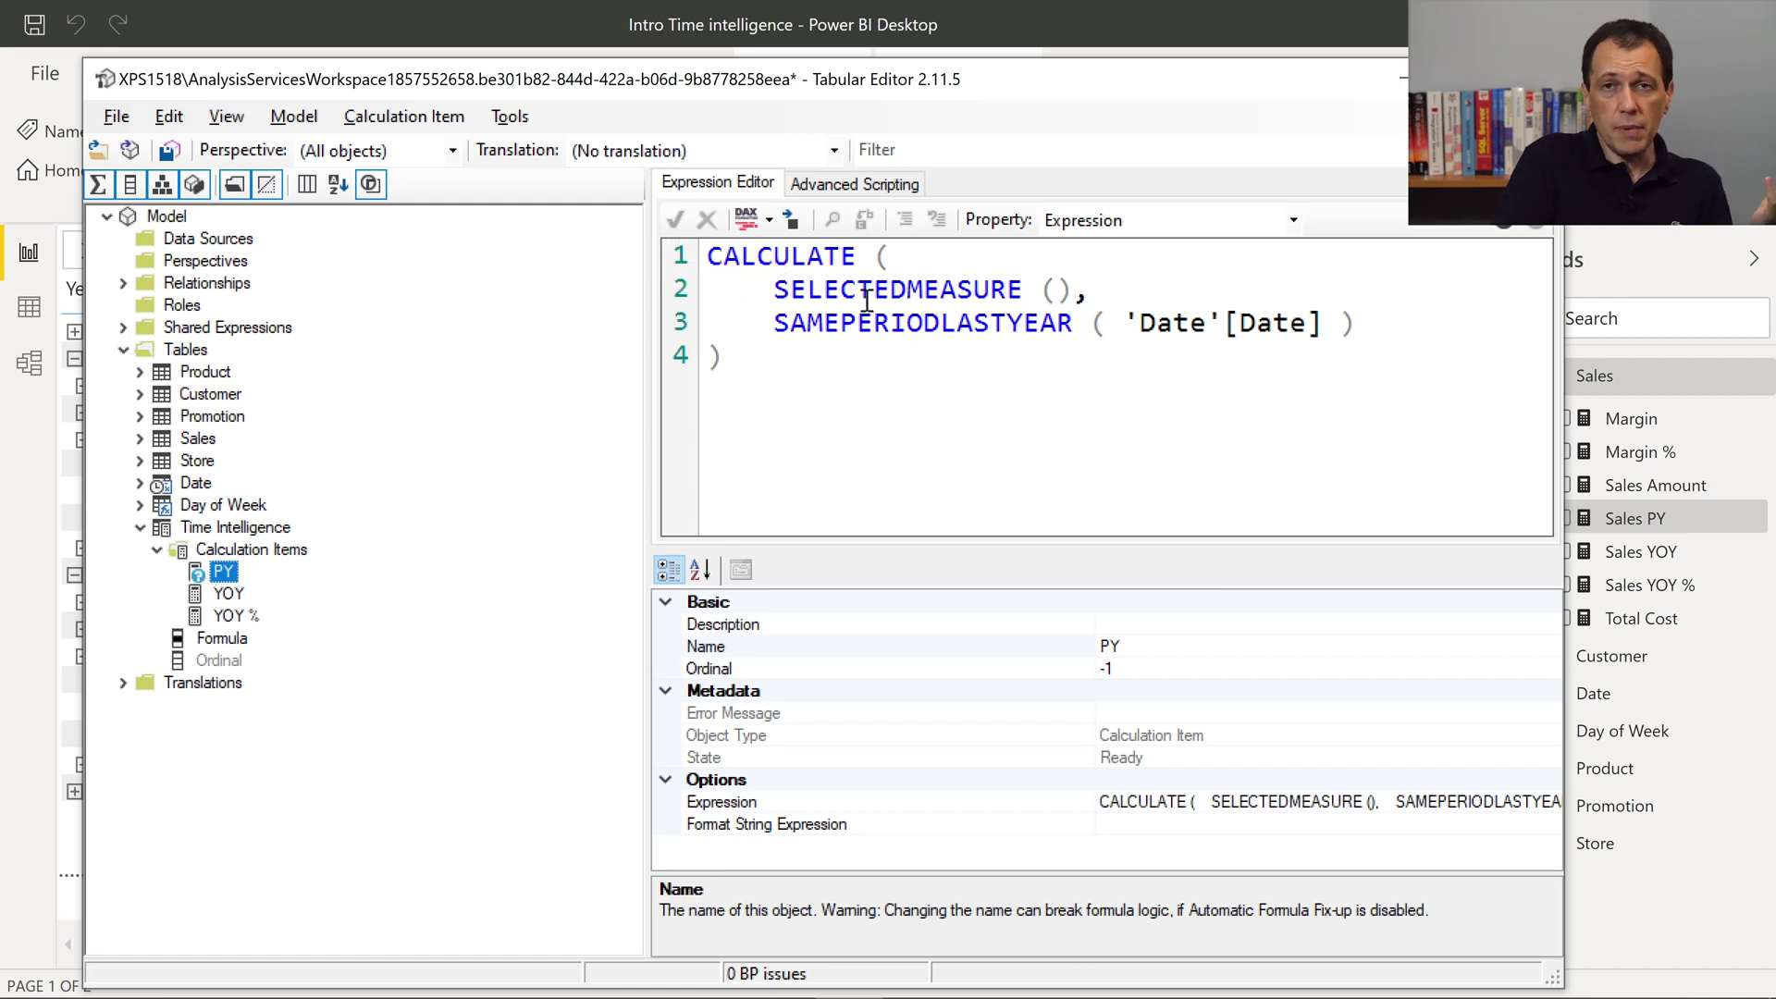
{"action": "left_click", "coordinate": [231, 592]}
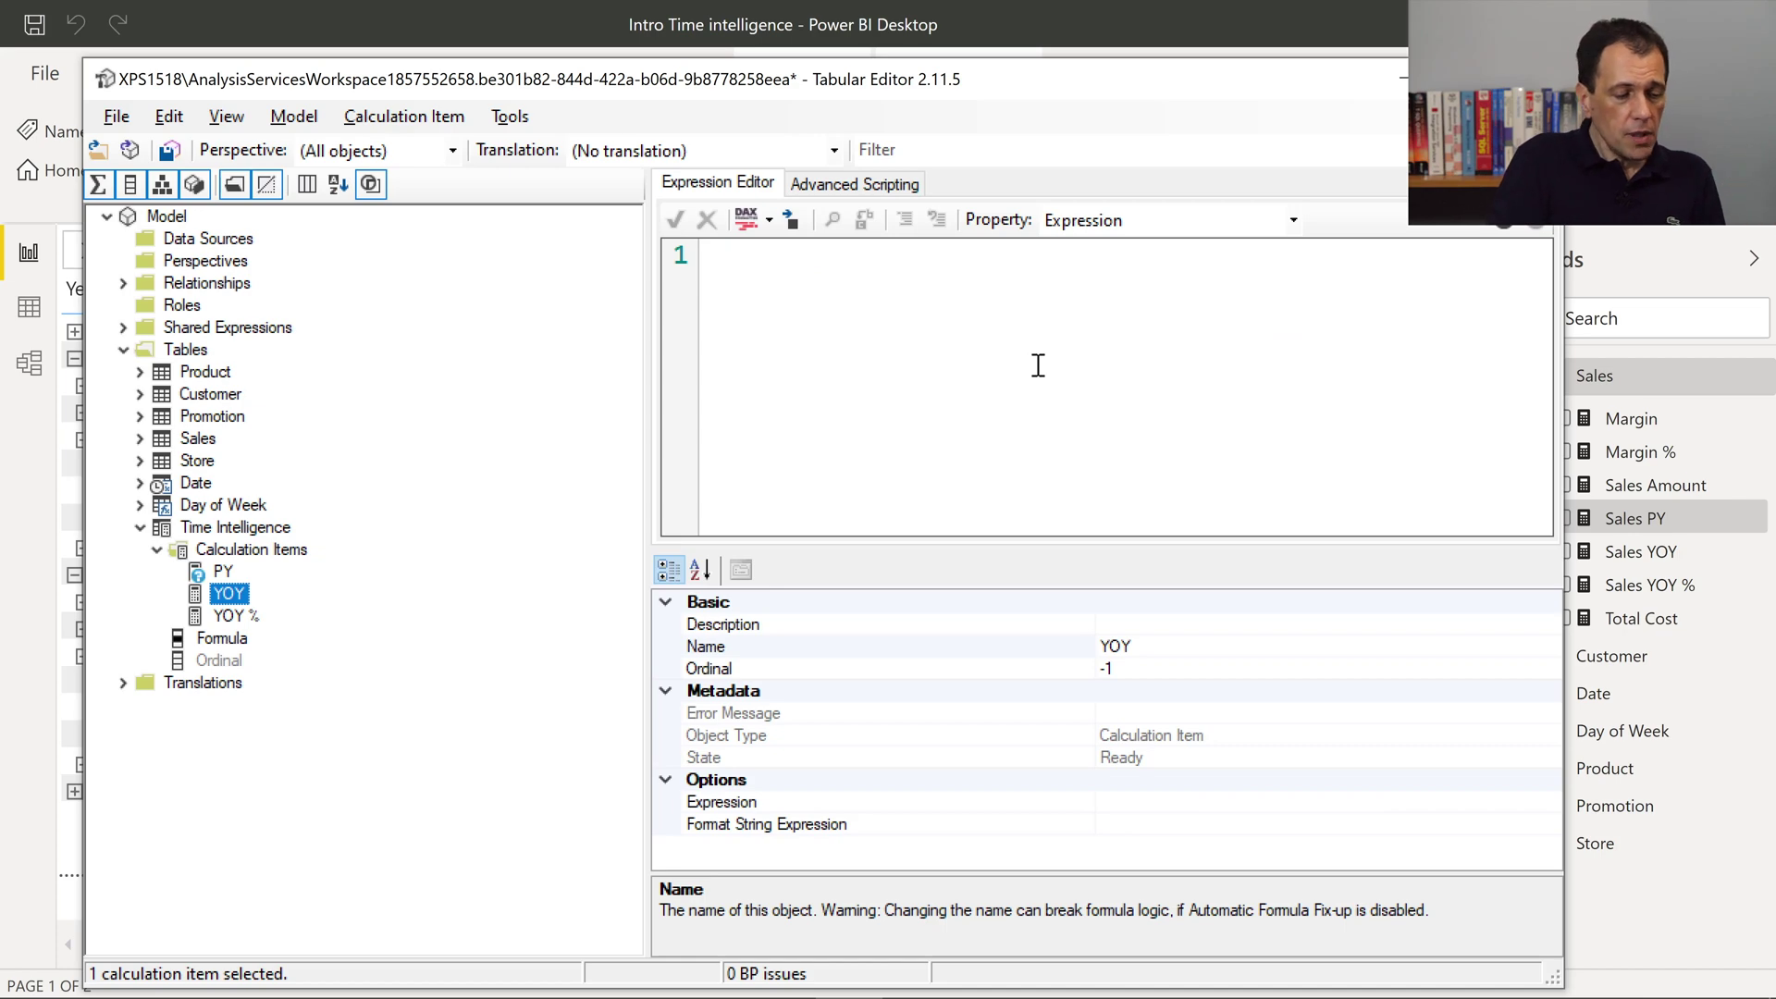
Paste the Sales YOY formula into YOY and replace [Sales Amount] with SELECTEDMEASURE ().
{"action": "key", "text": "alt+Tab"}
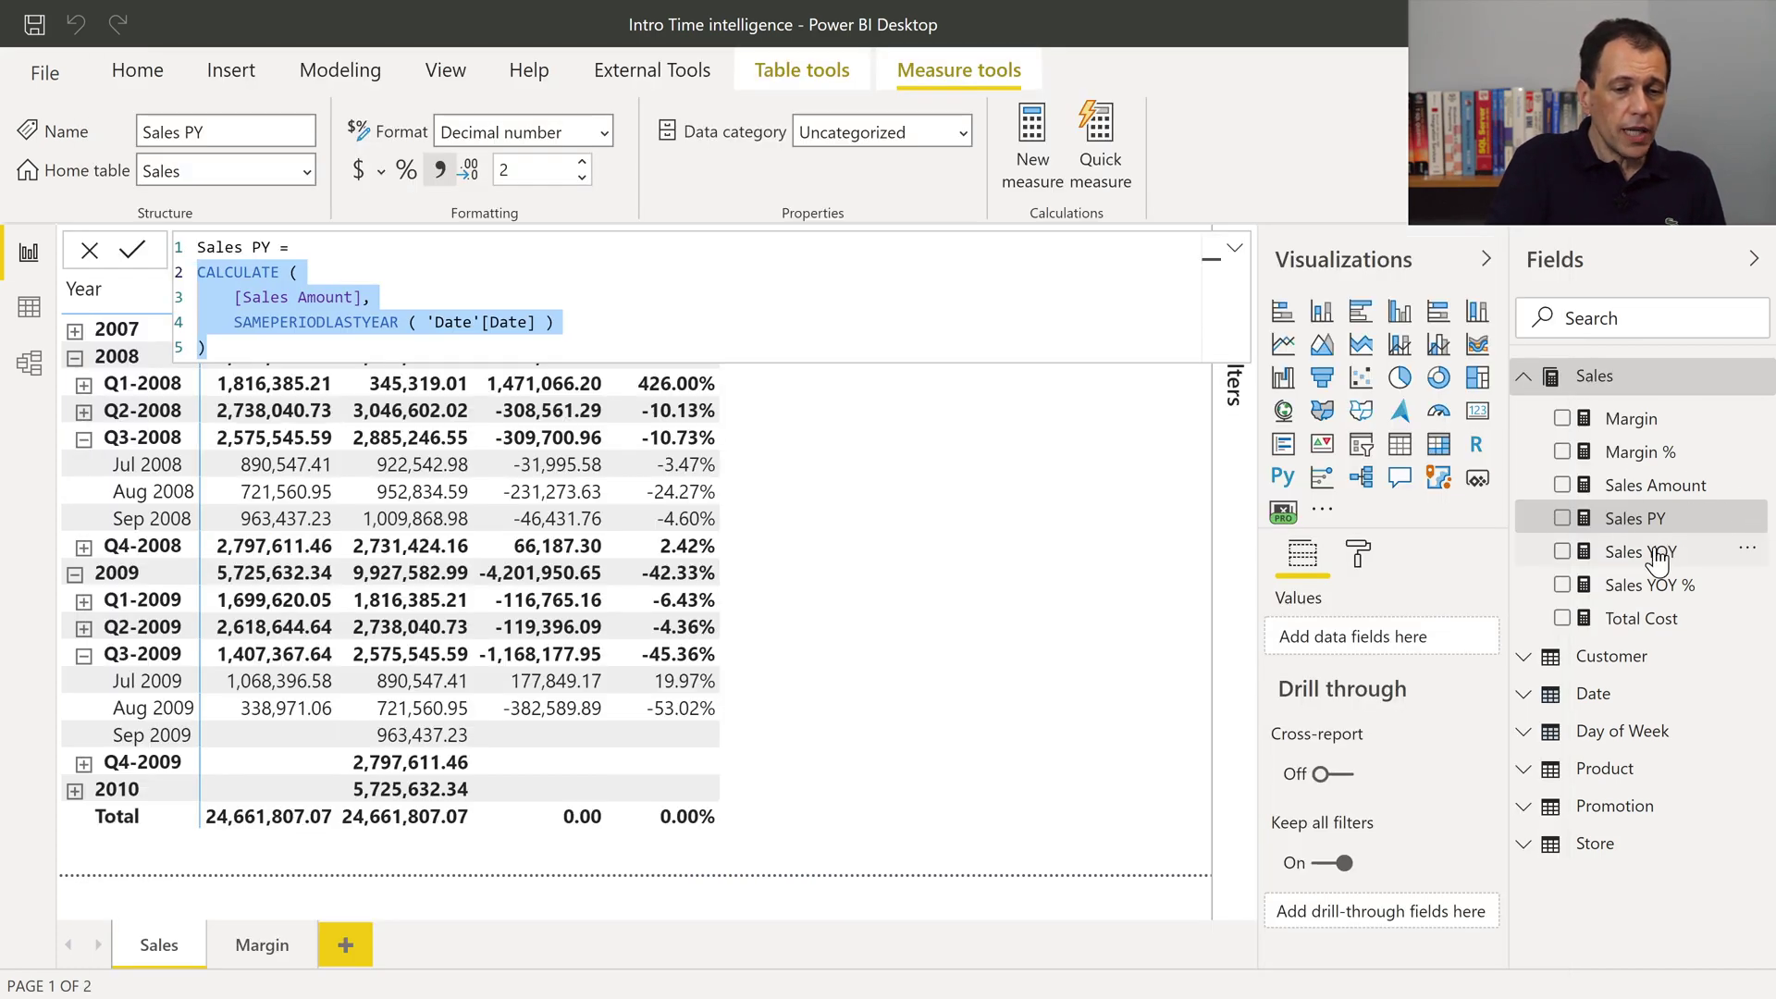
{"action": "left_click", "coordinate": [1655, 553]}
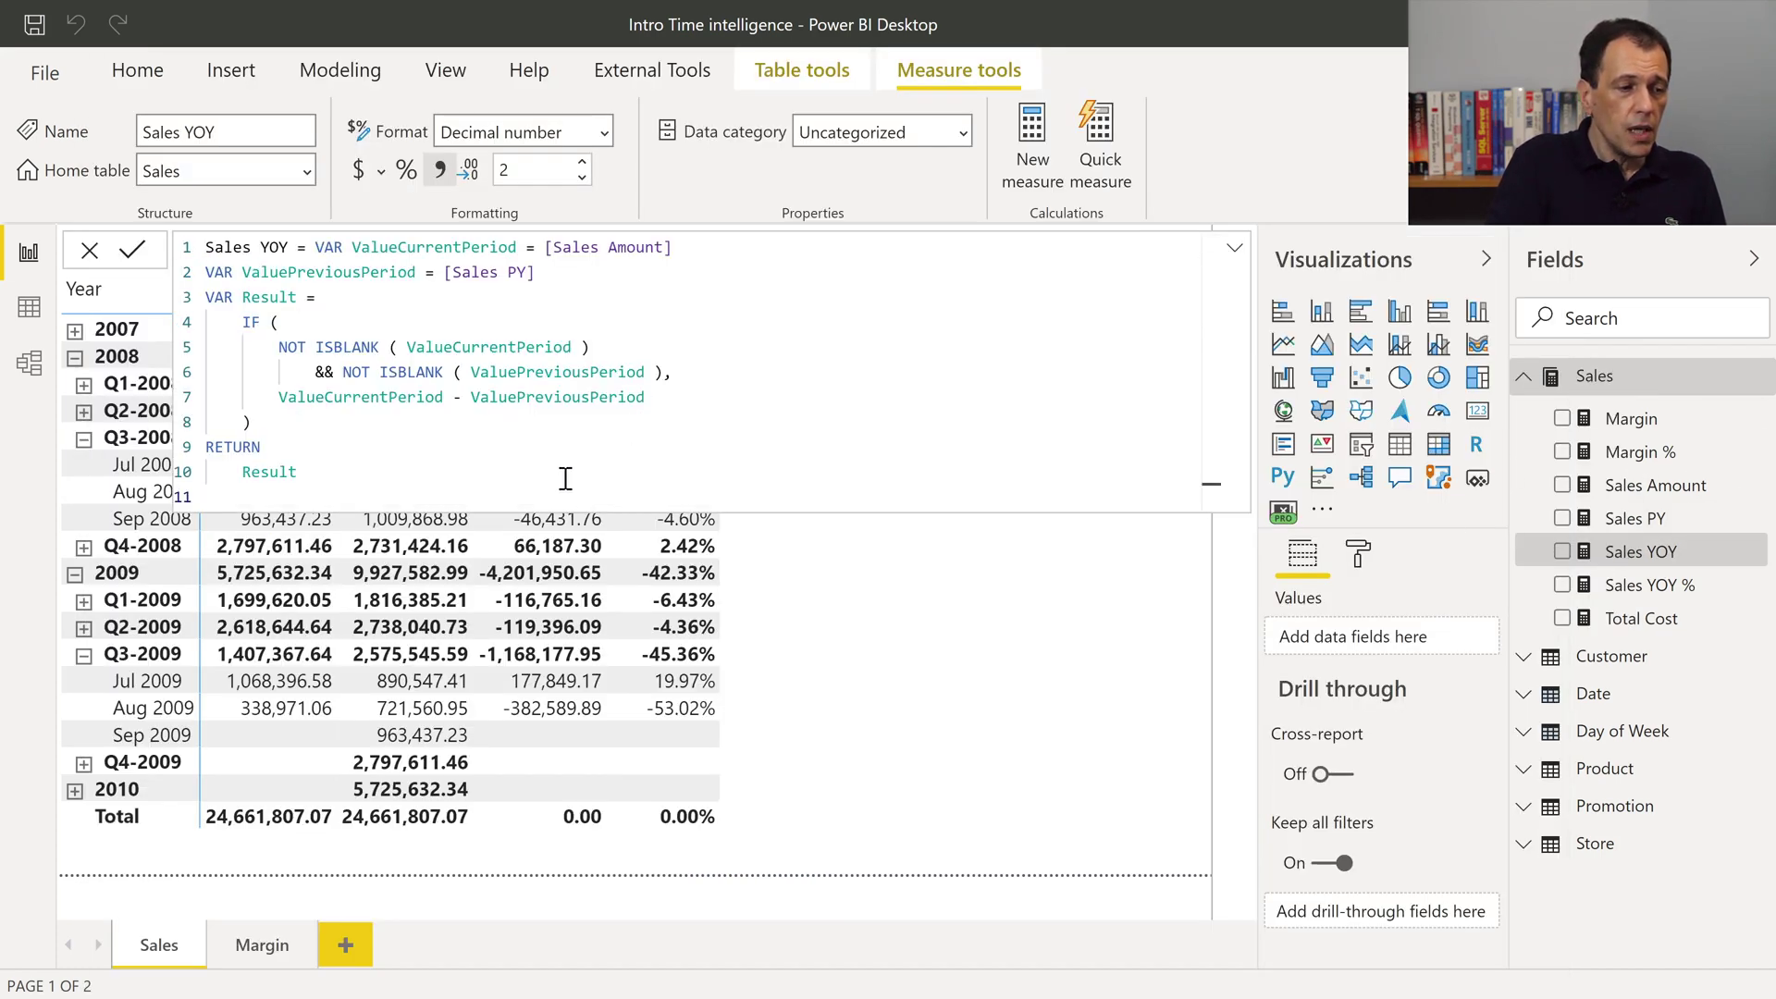
{"action": "left_click_drag", "start_coordinate": [564, 474], "coordinate": [320, 239]}
{"action": "key", "text": "ctrl+c"}
{"action": "key", "text": "alt+Tab"}
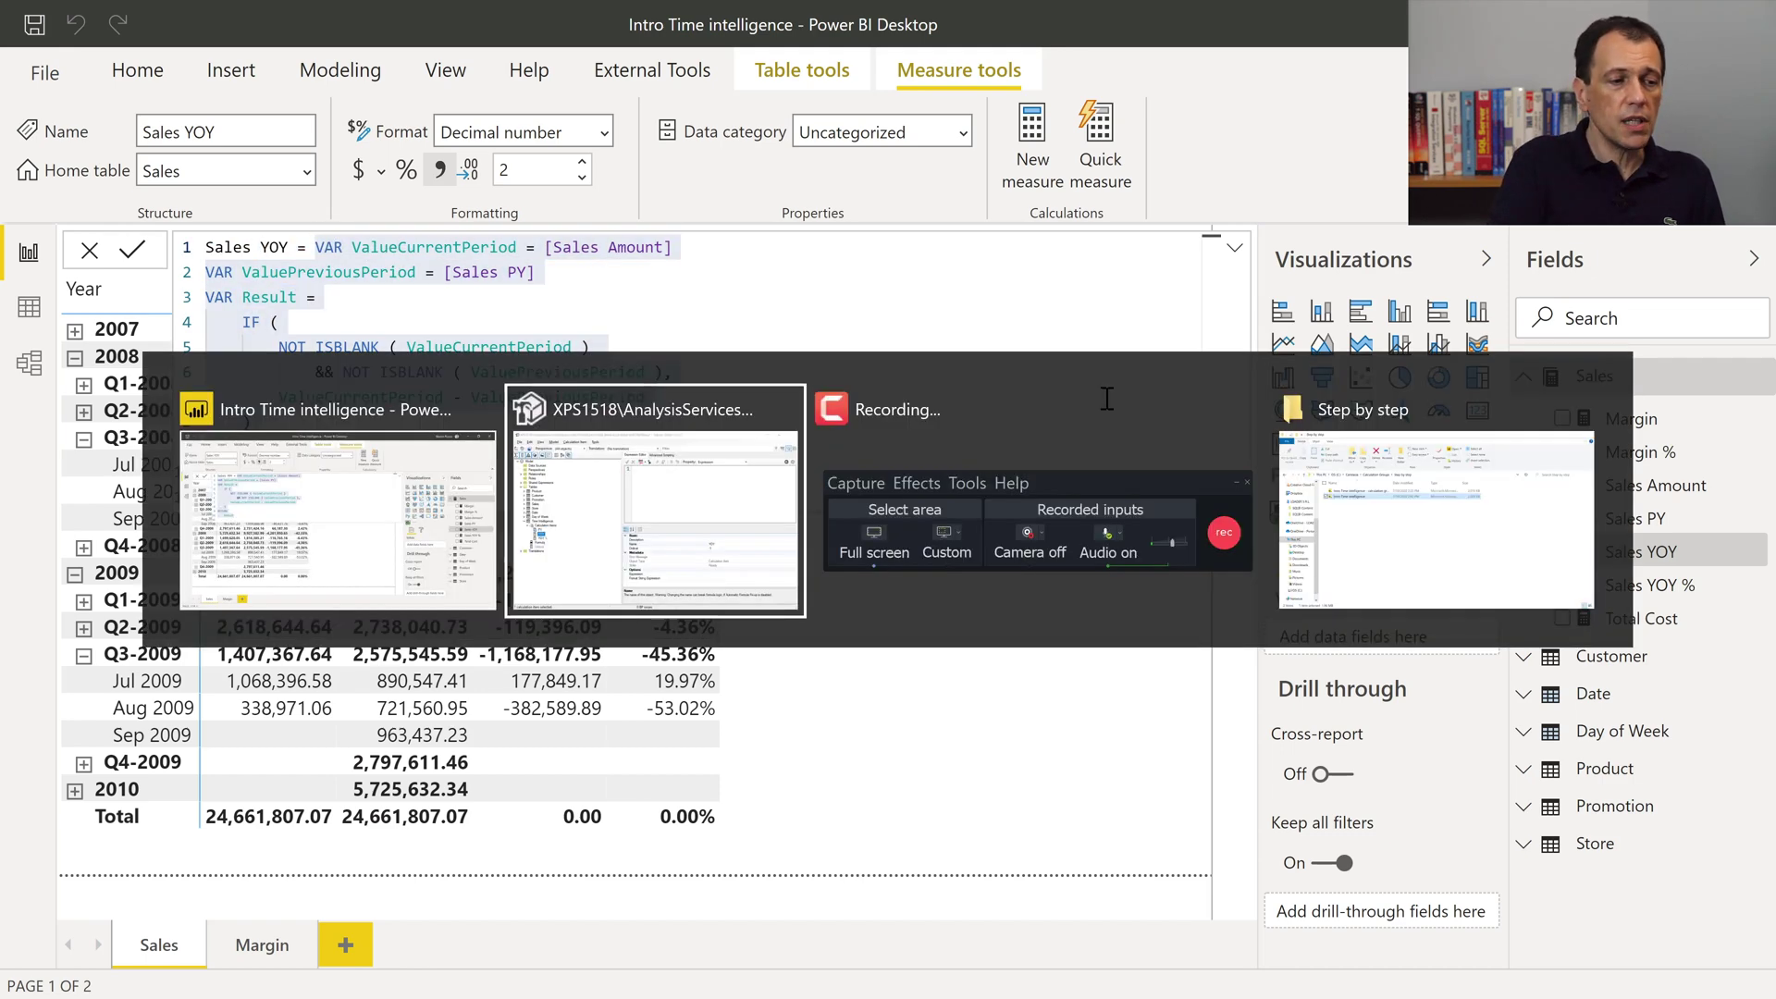
{"action": "key", "text": "ctrl+v"}
{"action": "scroll", "coordinate": [1231, 406], "scroll_direction": "up", "scroll_amount": 2}
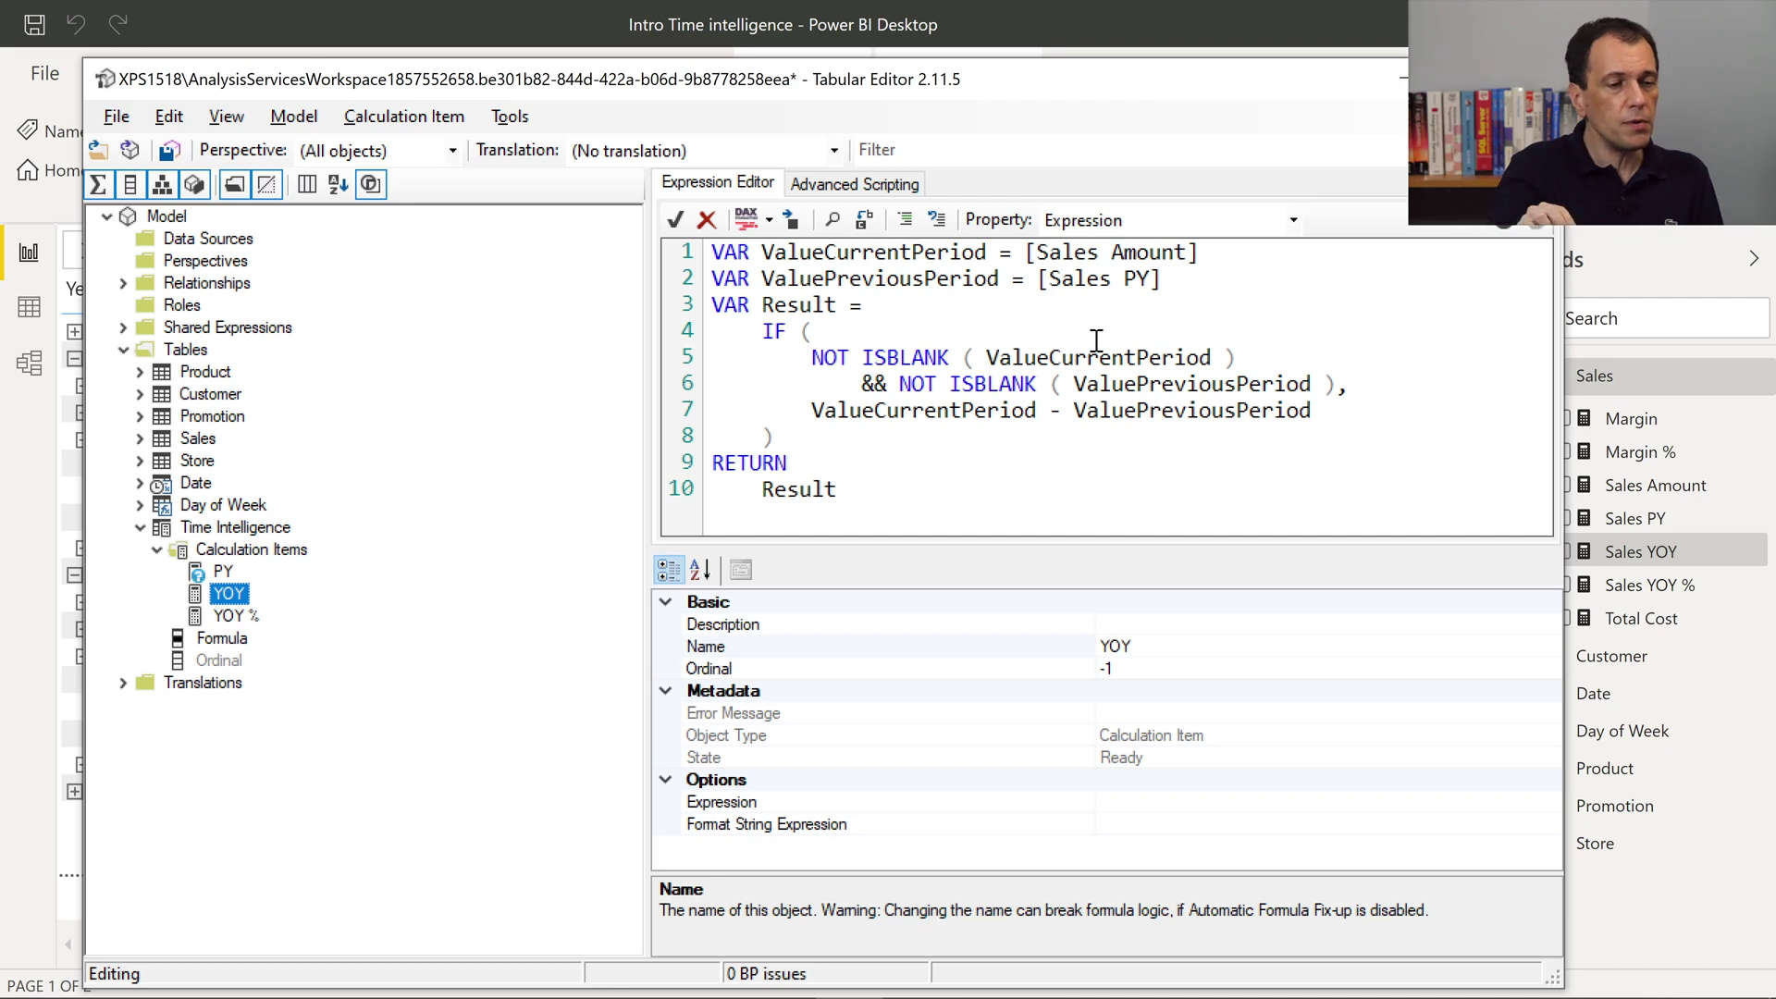
{"action": "left_click_drag", "start_coordinate": [1222, 255], "coordinate": [1015, 256]}
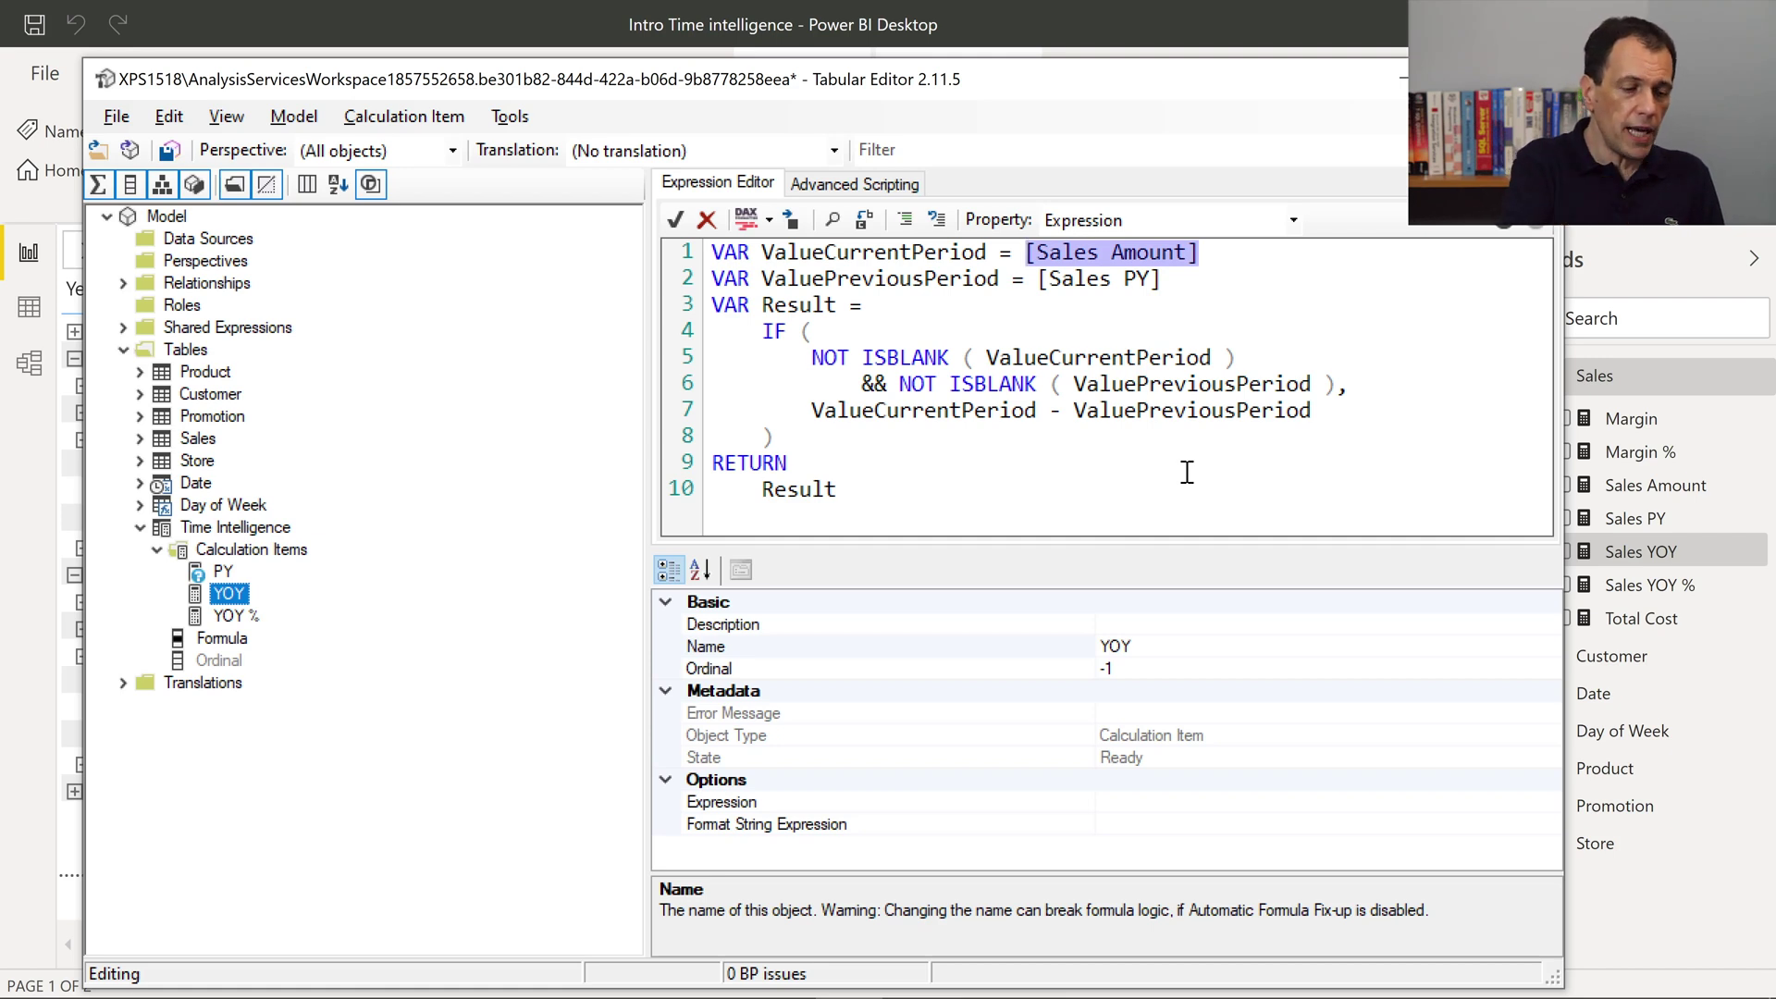
{"action": "type", "text": "SELECTEDMEASURE ()"}
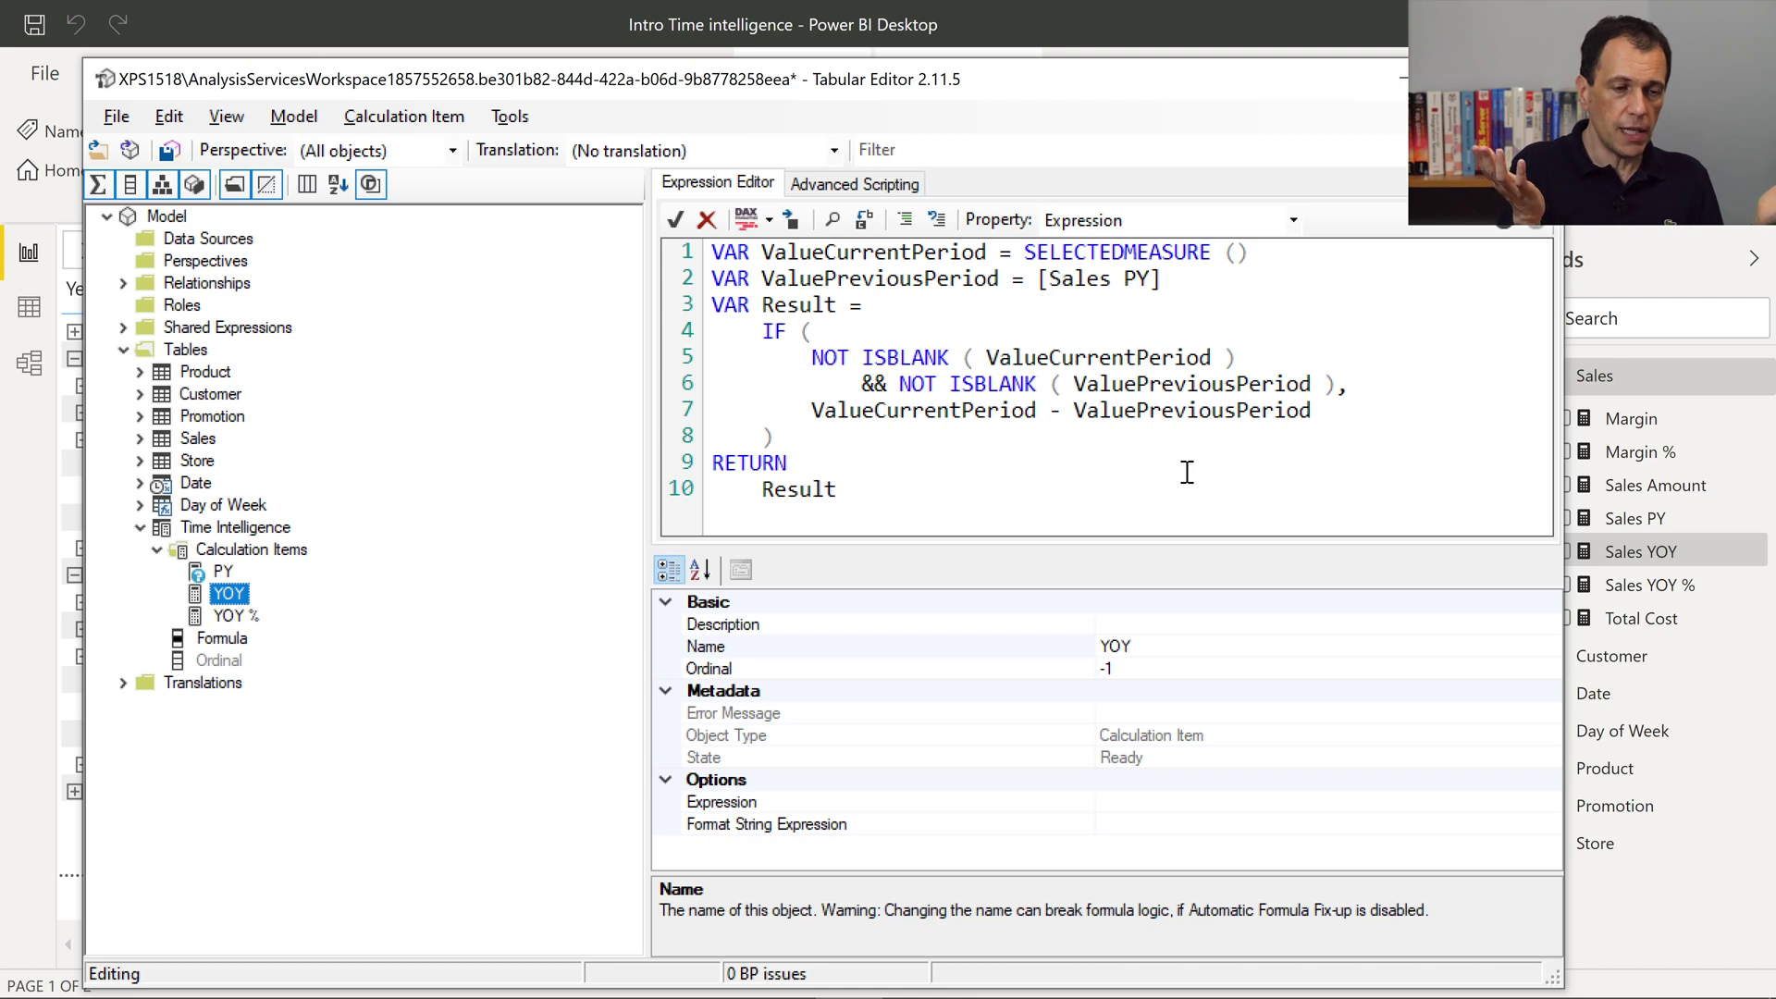
Replace [Sales PY] in YOY with the PY item's CALCULATE SAMEPERIODLASTYEAR expression.
{"action": "left_click", "coordinate": [1188, 282]}
{"action": "key", "text": "ctrl+shift+Left"}
{"action": "key", "text": "ctrl+shift+Left"}
{"action": "key", "text": "ctrl+shift+Left"}
{"action": "key", "text": "ctrl+shift+Left"}
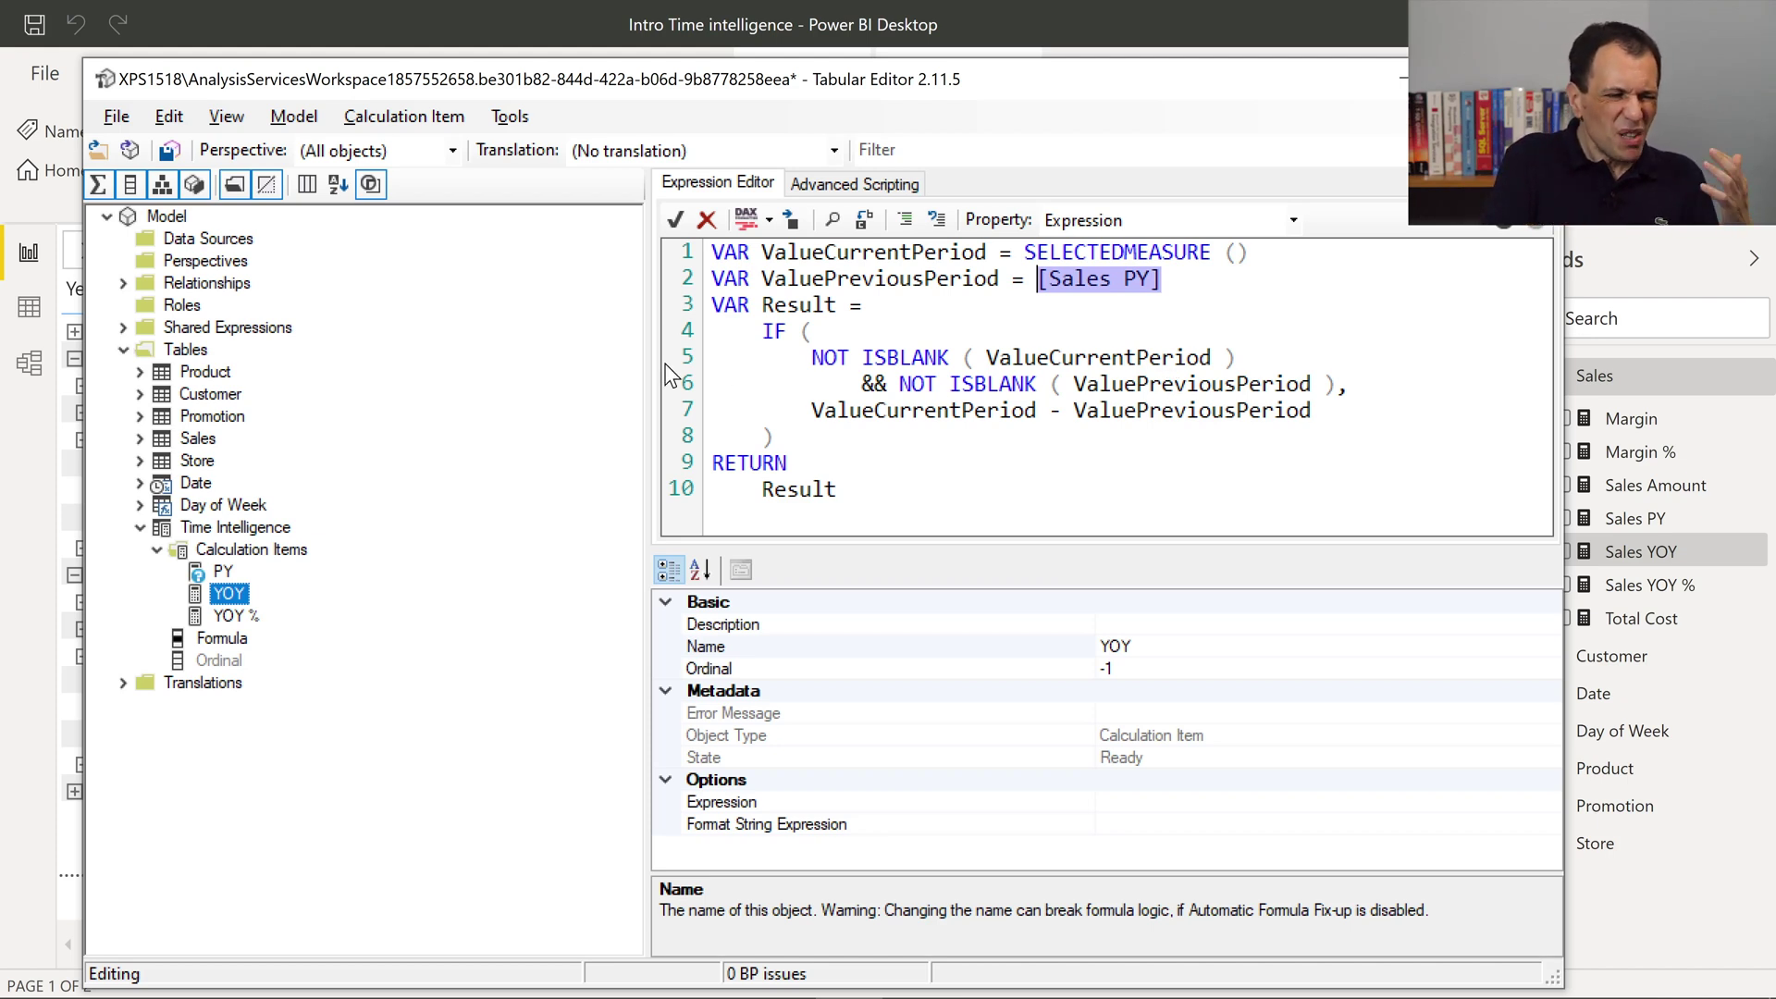
{"action": "left_click", "coordinate": [220, 575]}
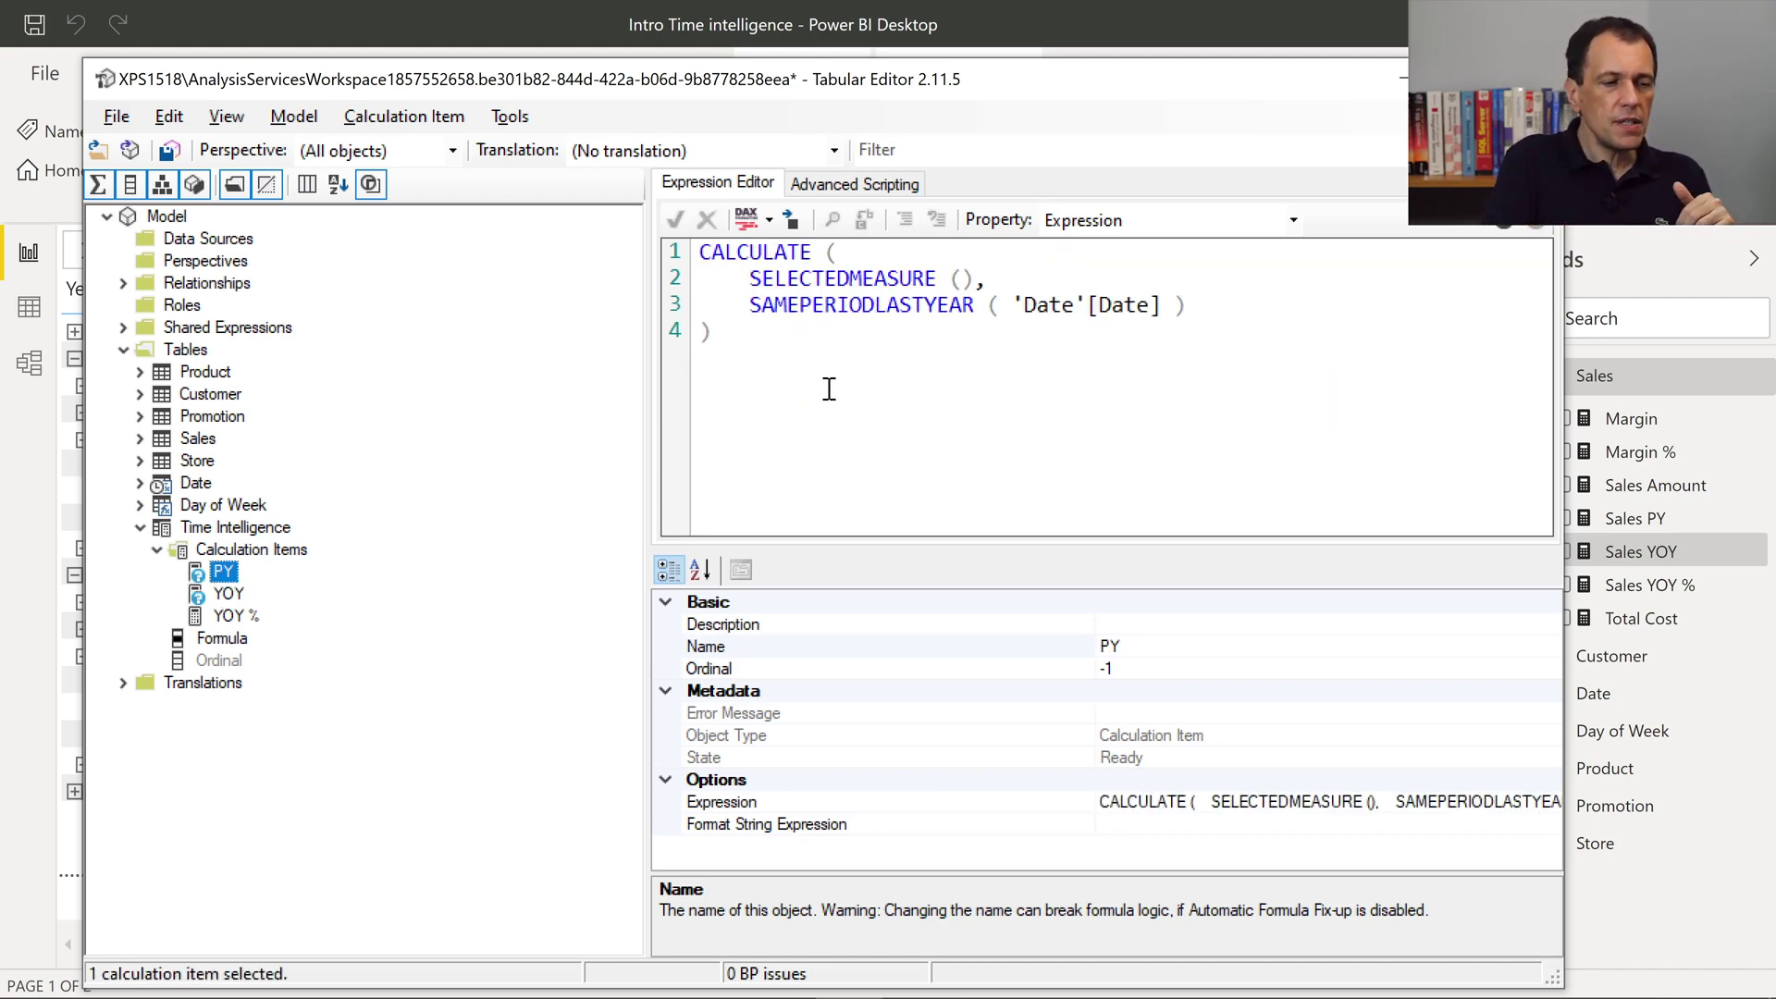
{"action": "key", "text": "ctrl+a"}
{"action": "key", "text": "ctrl+c"}
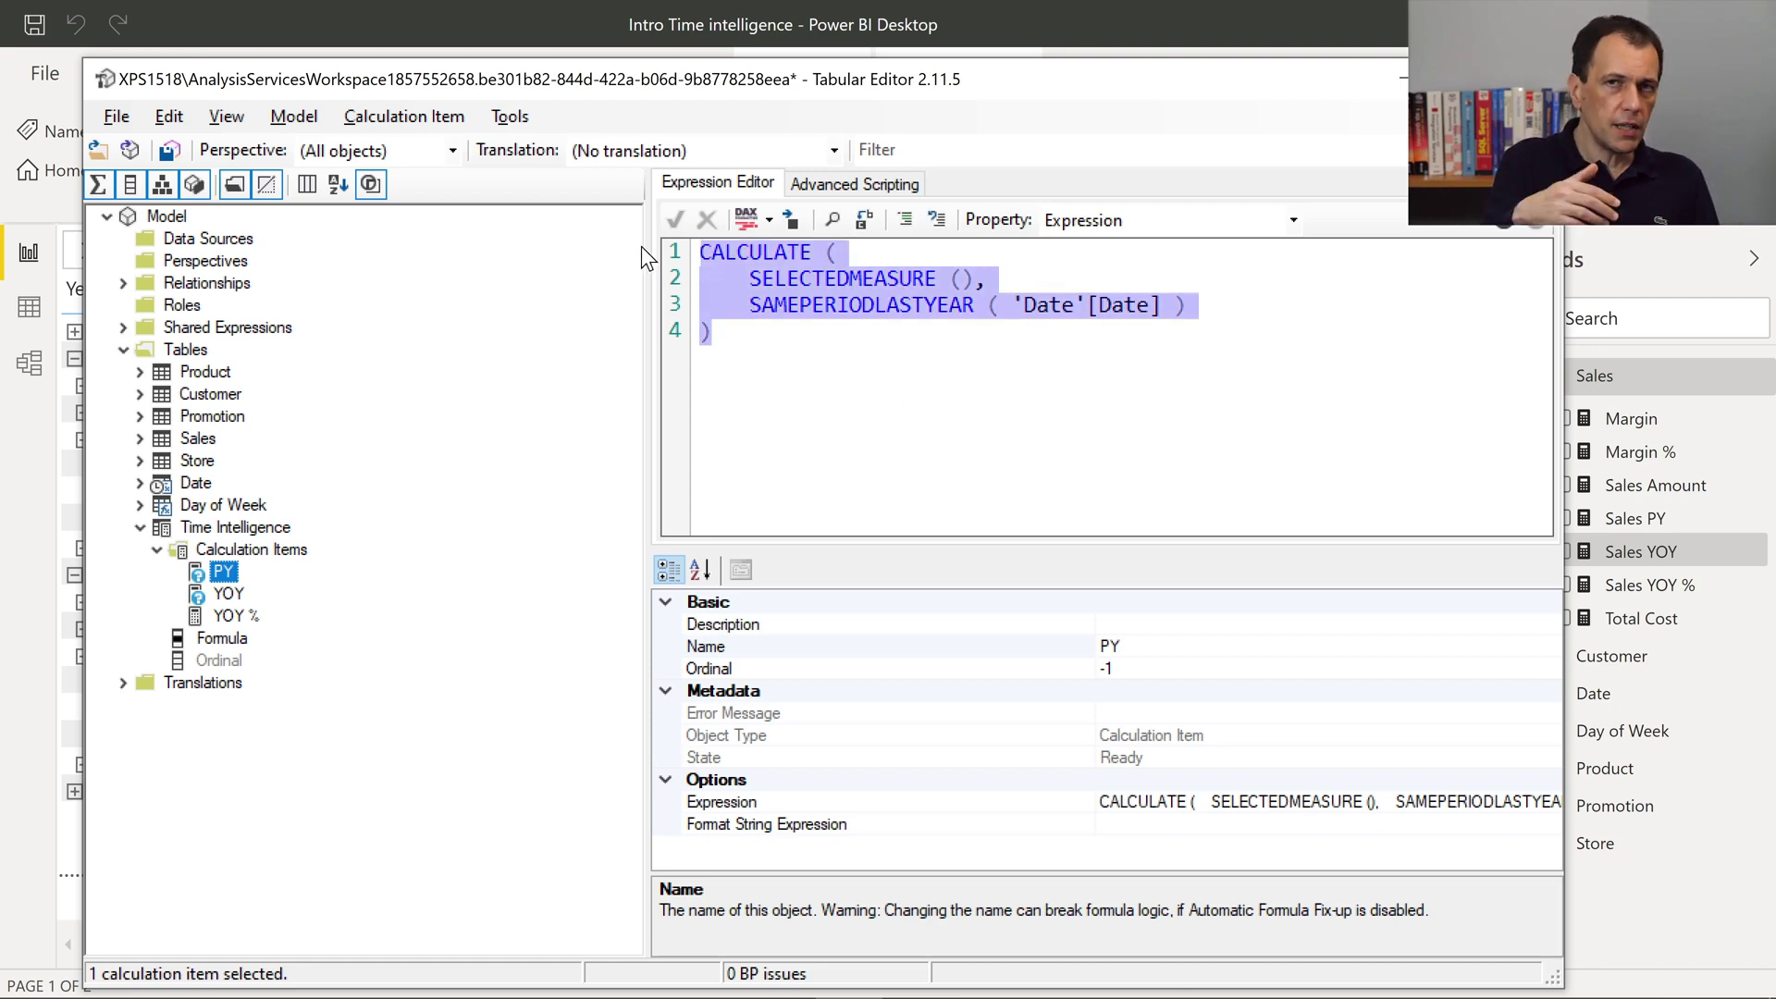
{"action": "left_click", "coordinate": [229, 593]}
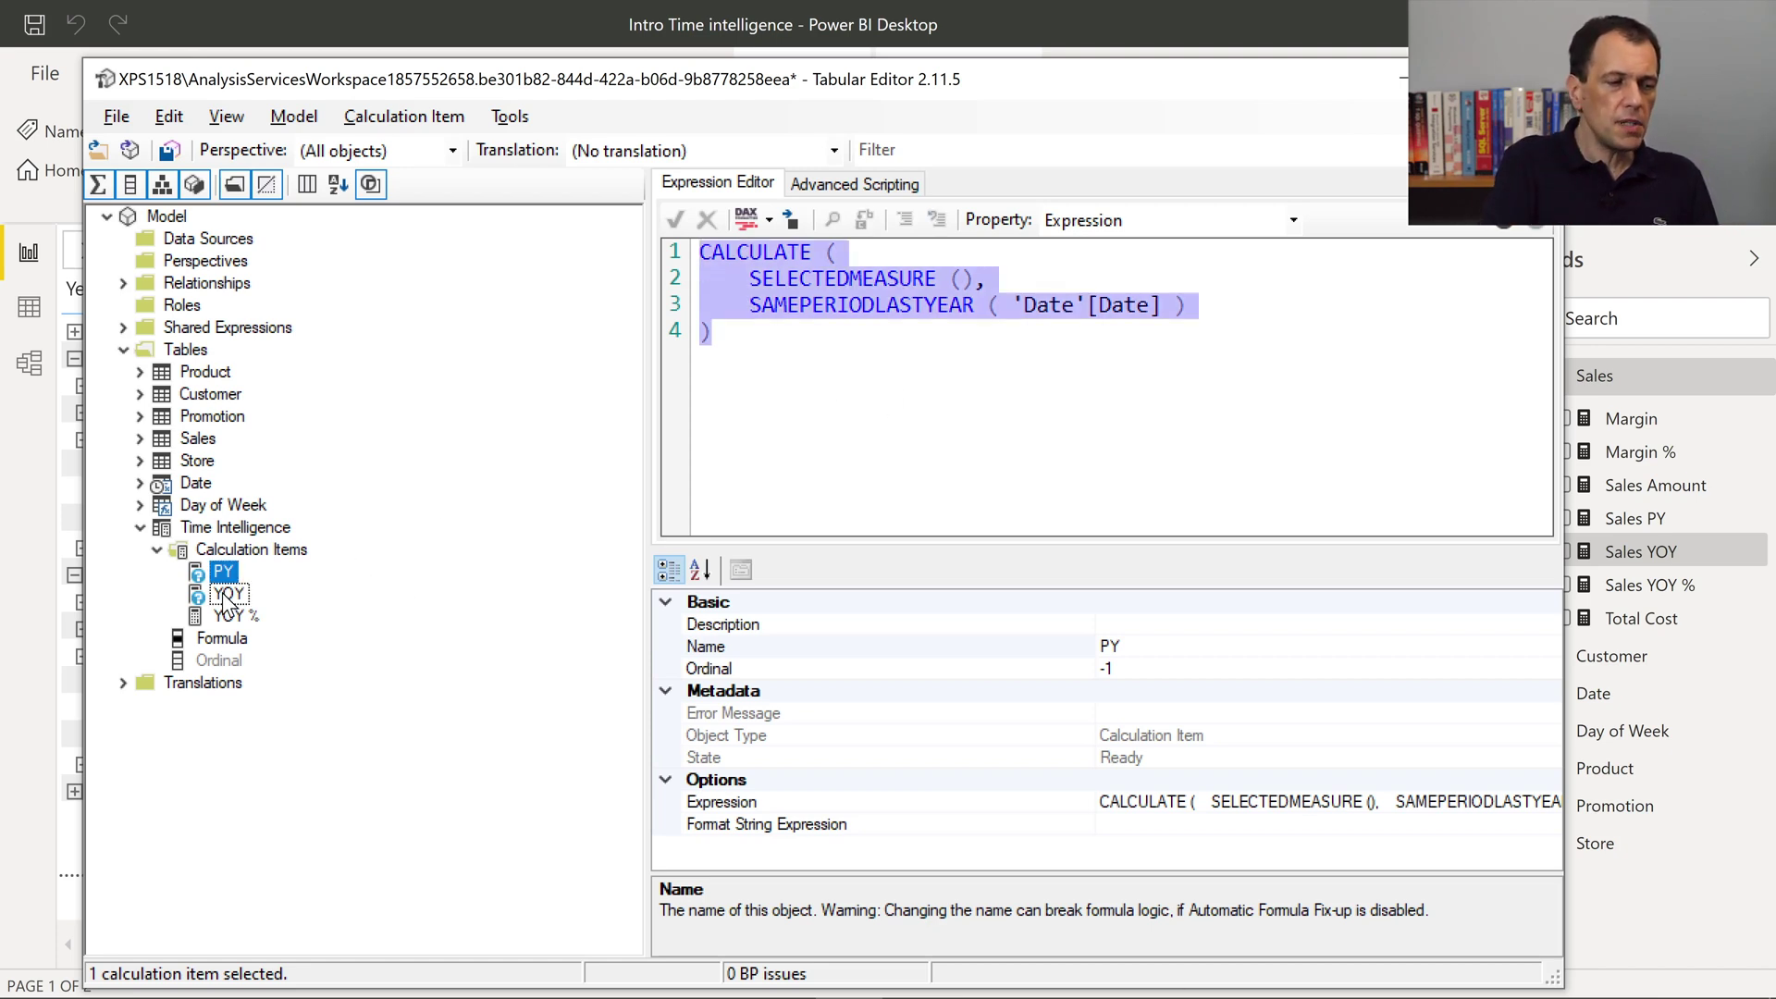
{"action": "left_click_drag", "start_coordinate": [1191, 279], "coordinate": [1025, 279]}
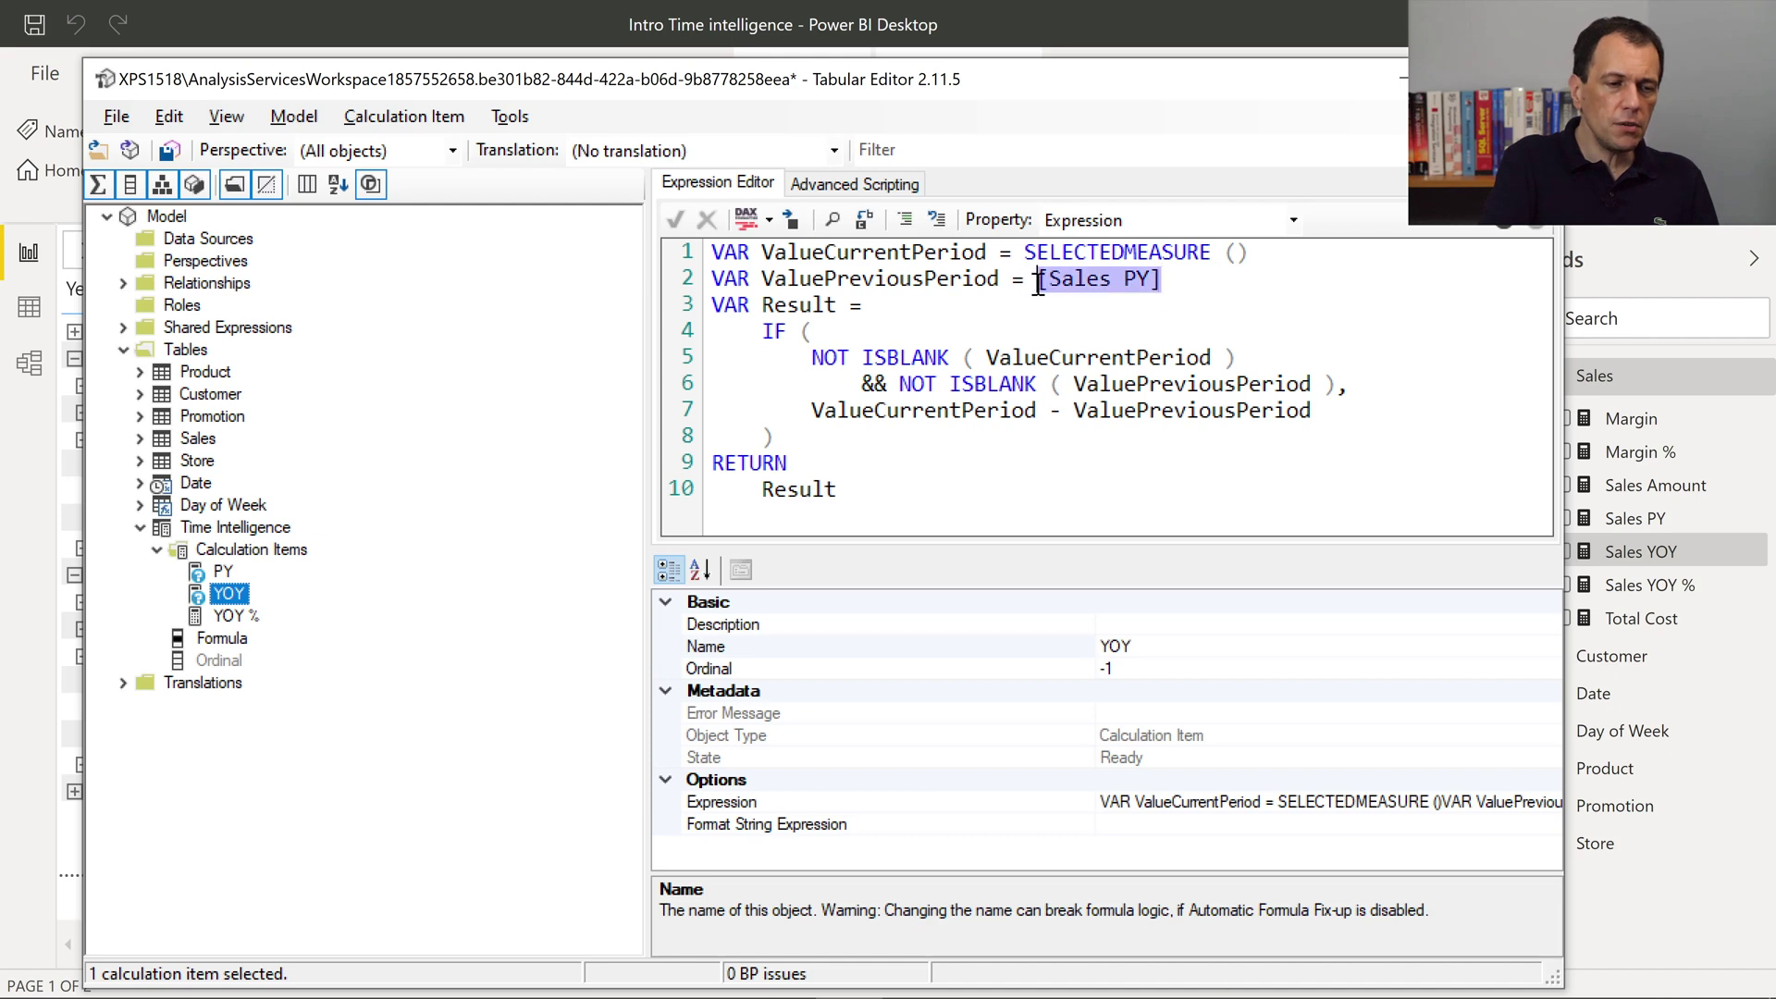
{"action": "key", "text": "ctrl+v"}
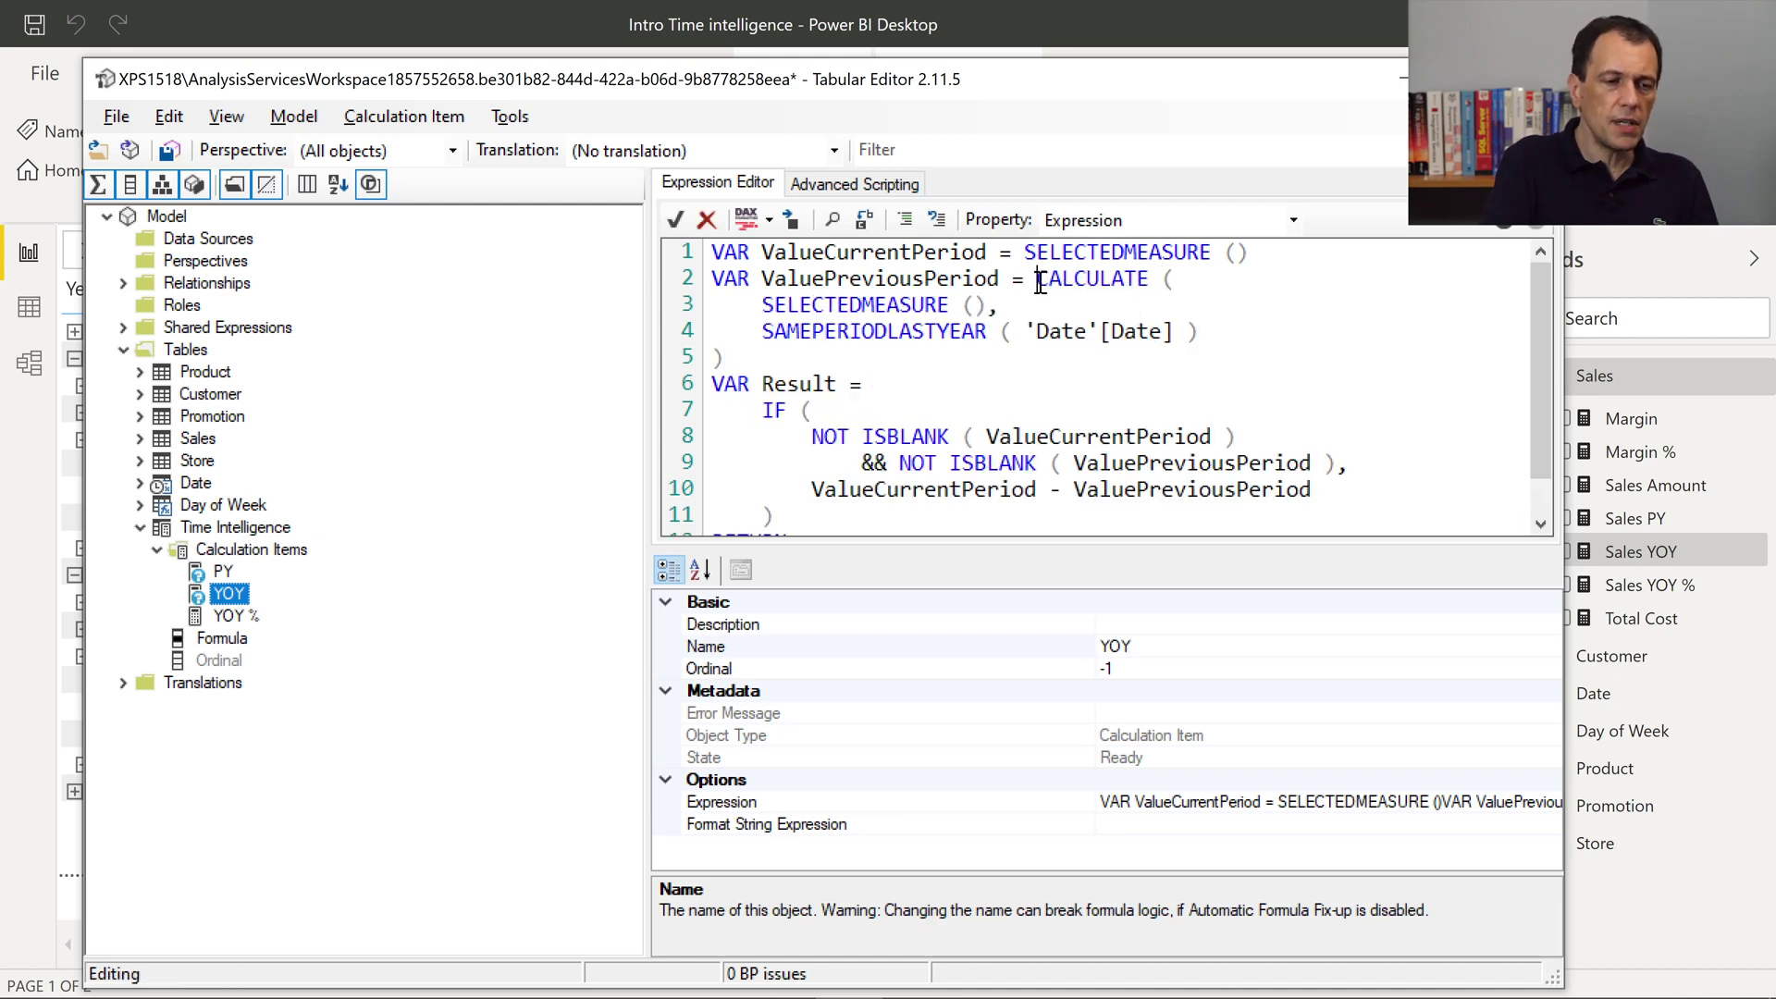
{"action": "key", "text": "Return"}
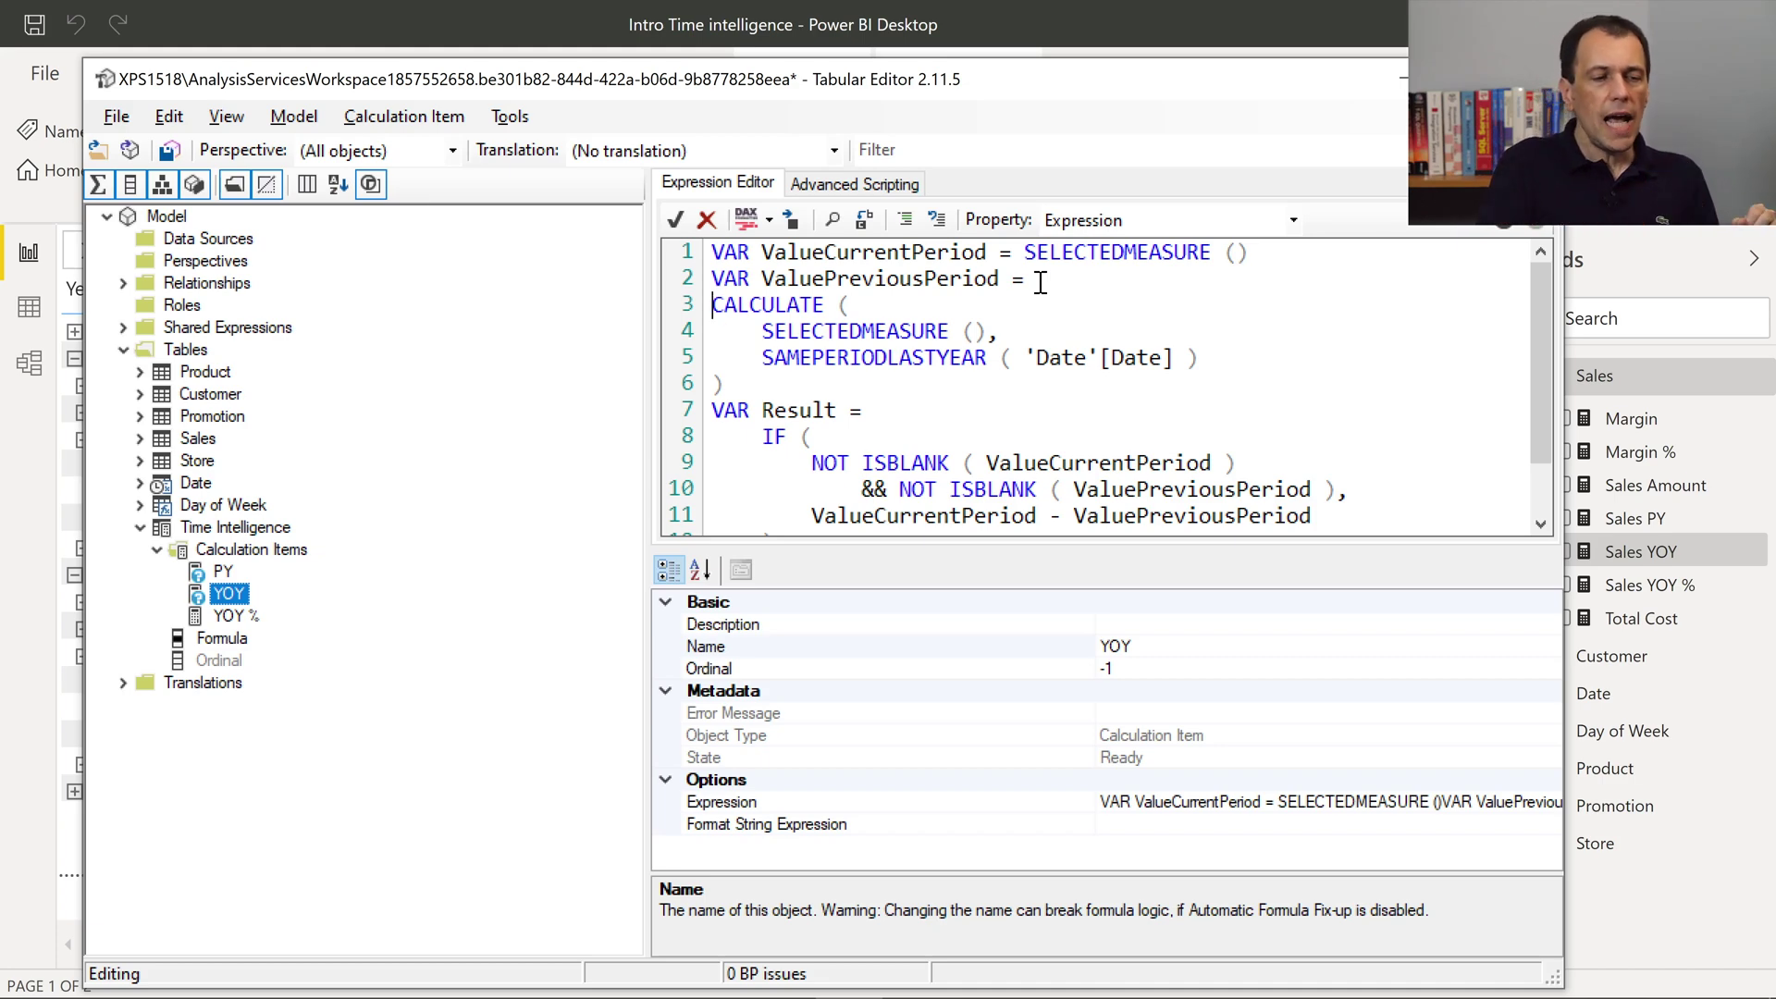
{"action": "scroll", "coordinate": [1172, 317], "scroll_direction": "down", "scroll_amount": 1}
{"action": "scroll", "coordinate": [1172, 317], "scroll_direction": "up", "scroll_amount": 1}
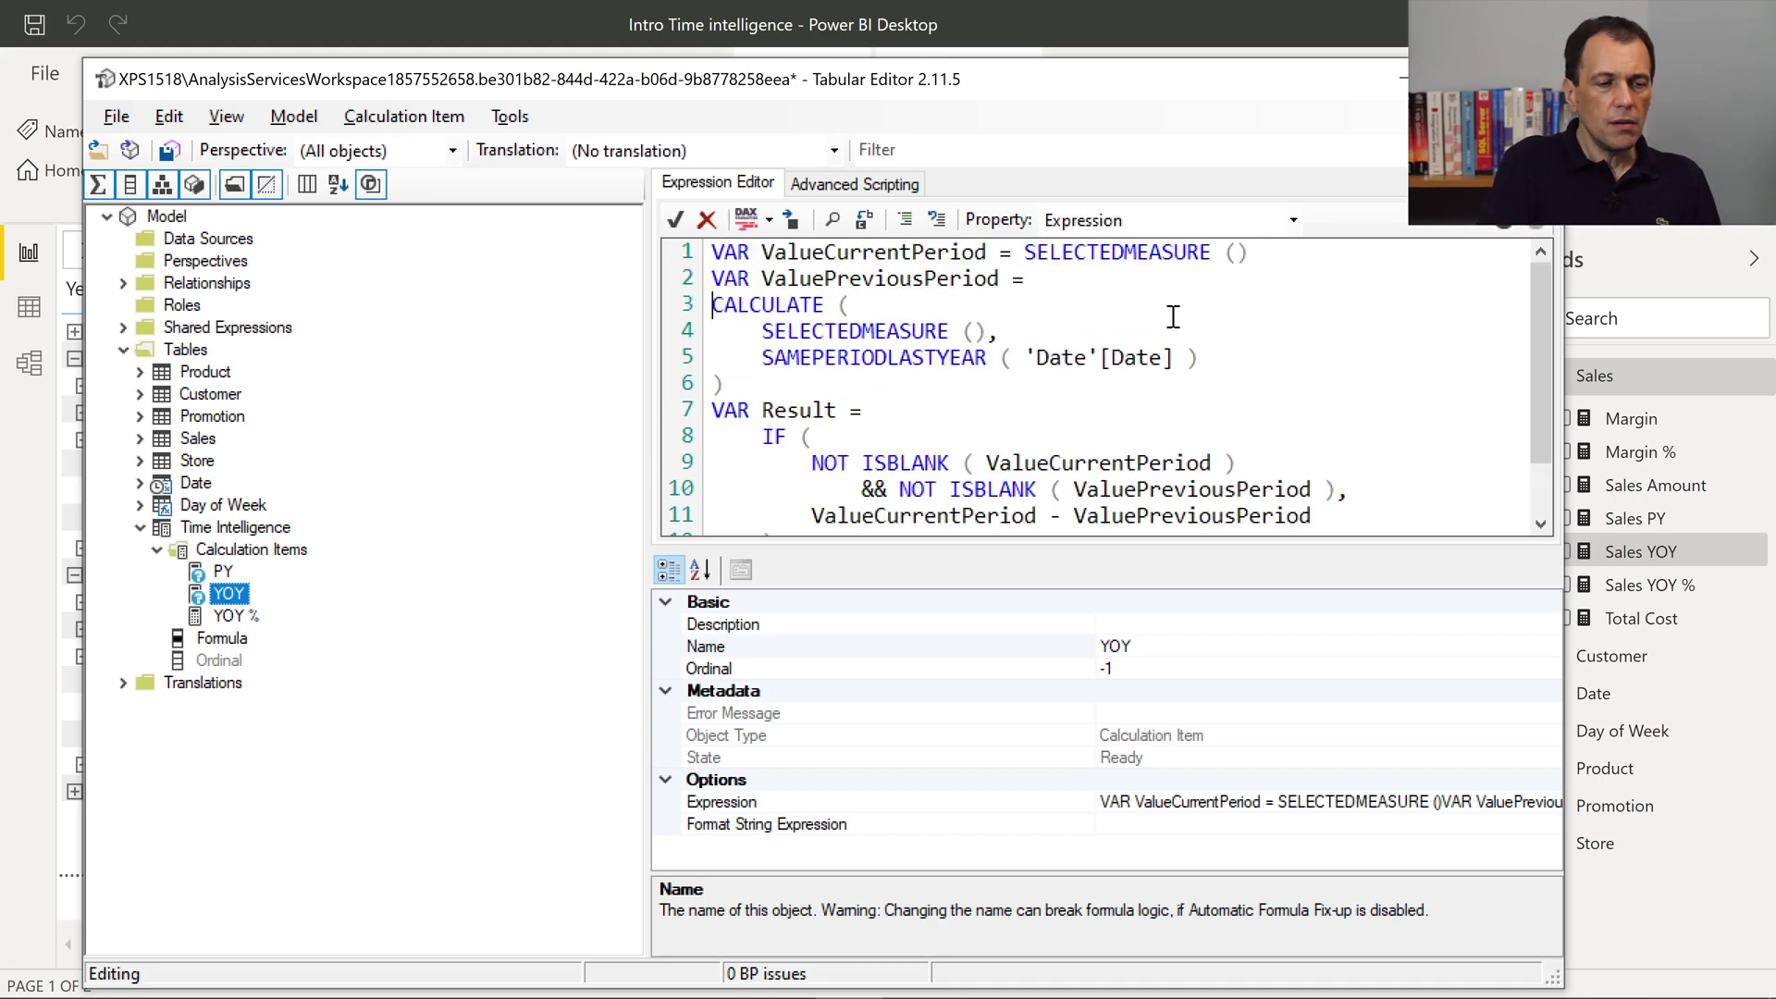
{"action": "double_click", "coordinate": [1125, 252]}
{"action": "double_click", "coordinate": [922, 331]}
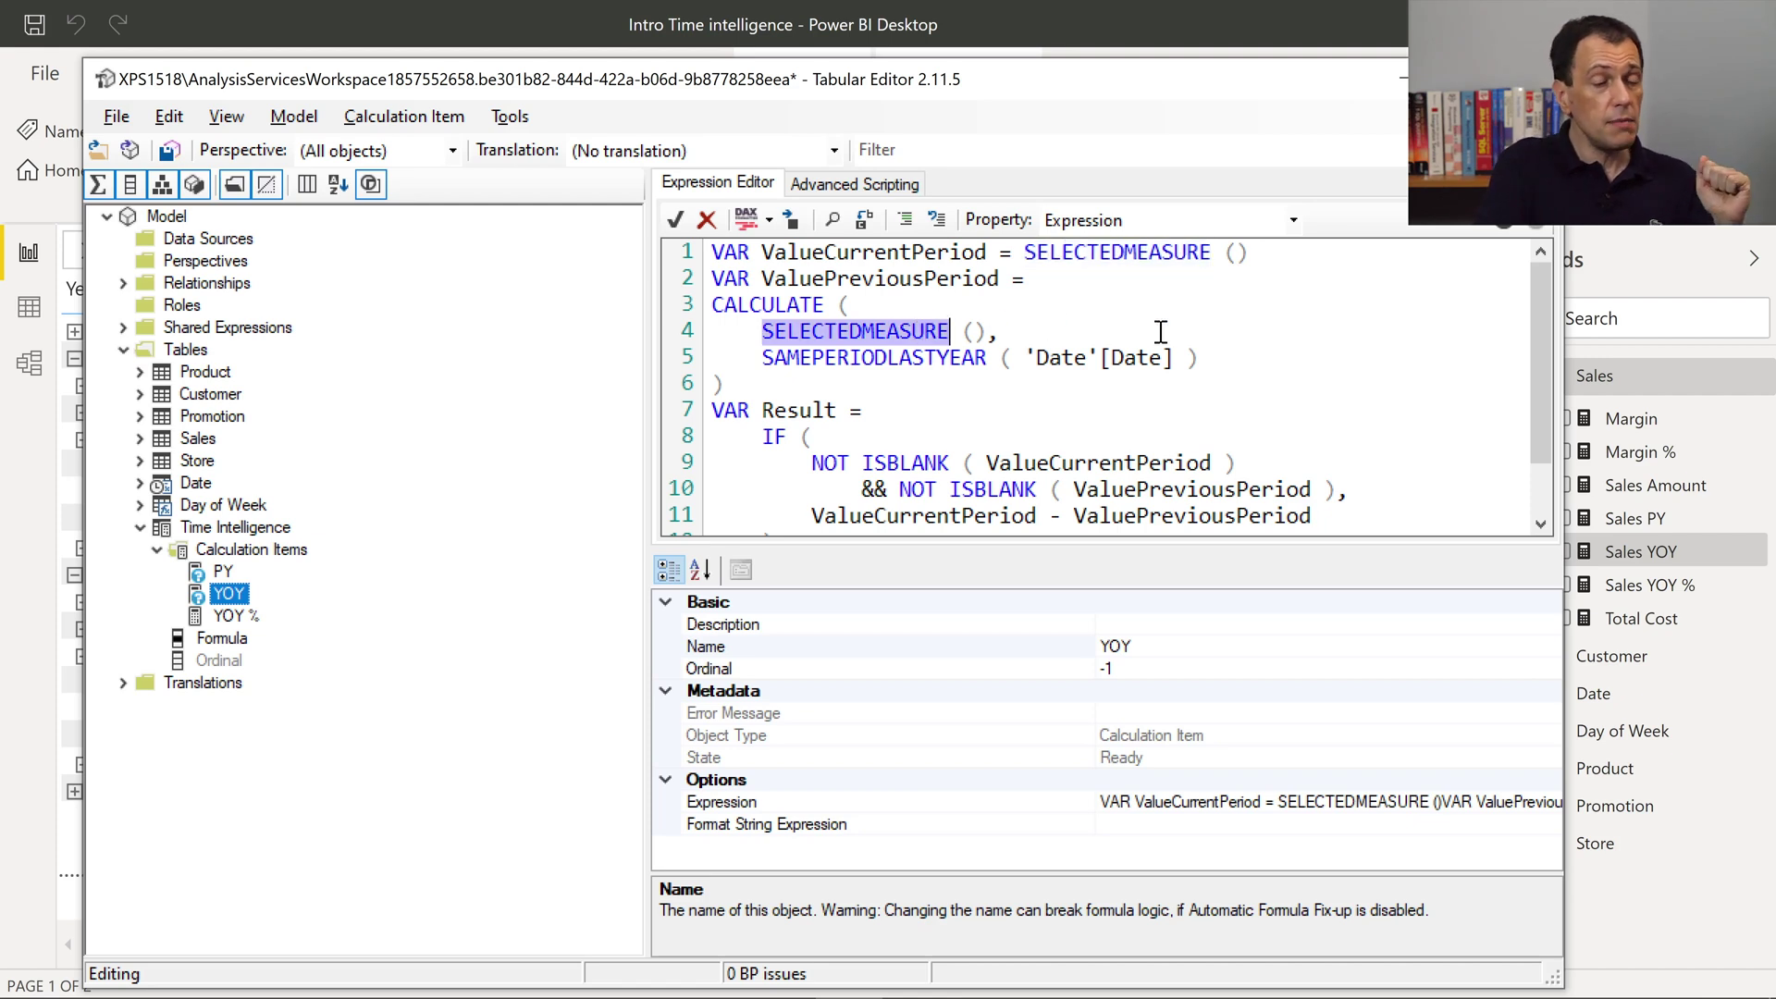
{"action": "scroll", "coordinate": [1161, 331], "scroll_direction": "down", "scroll_amount": 1}
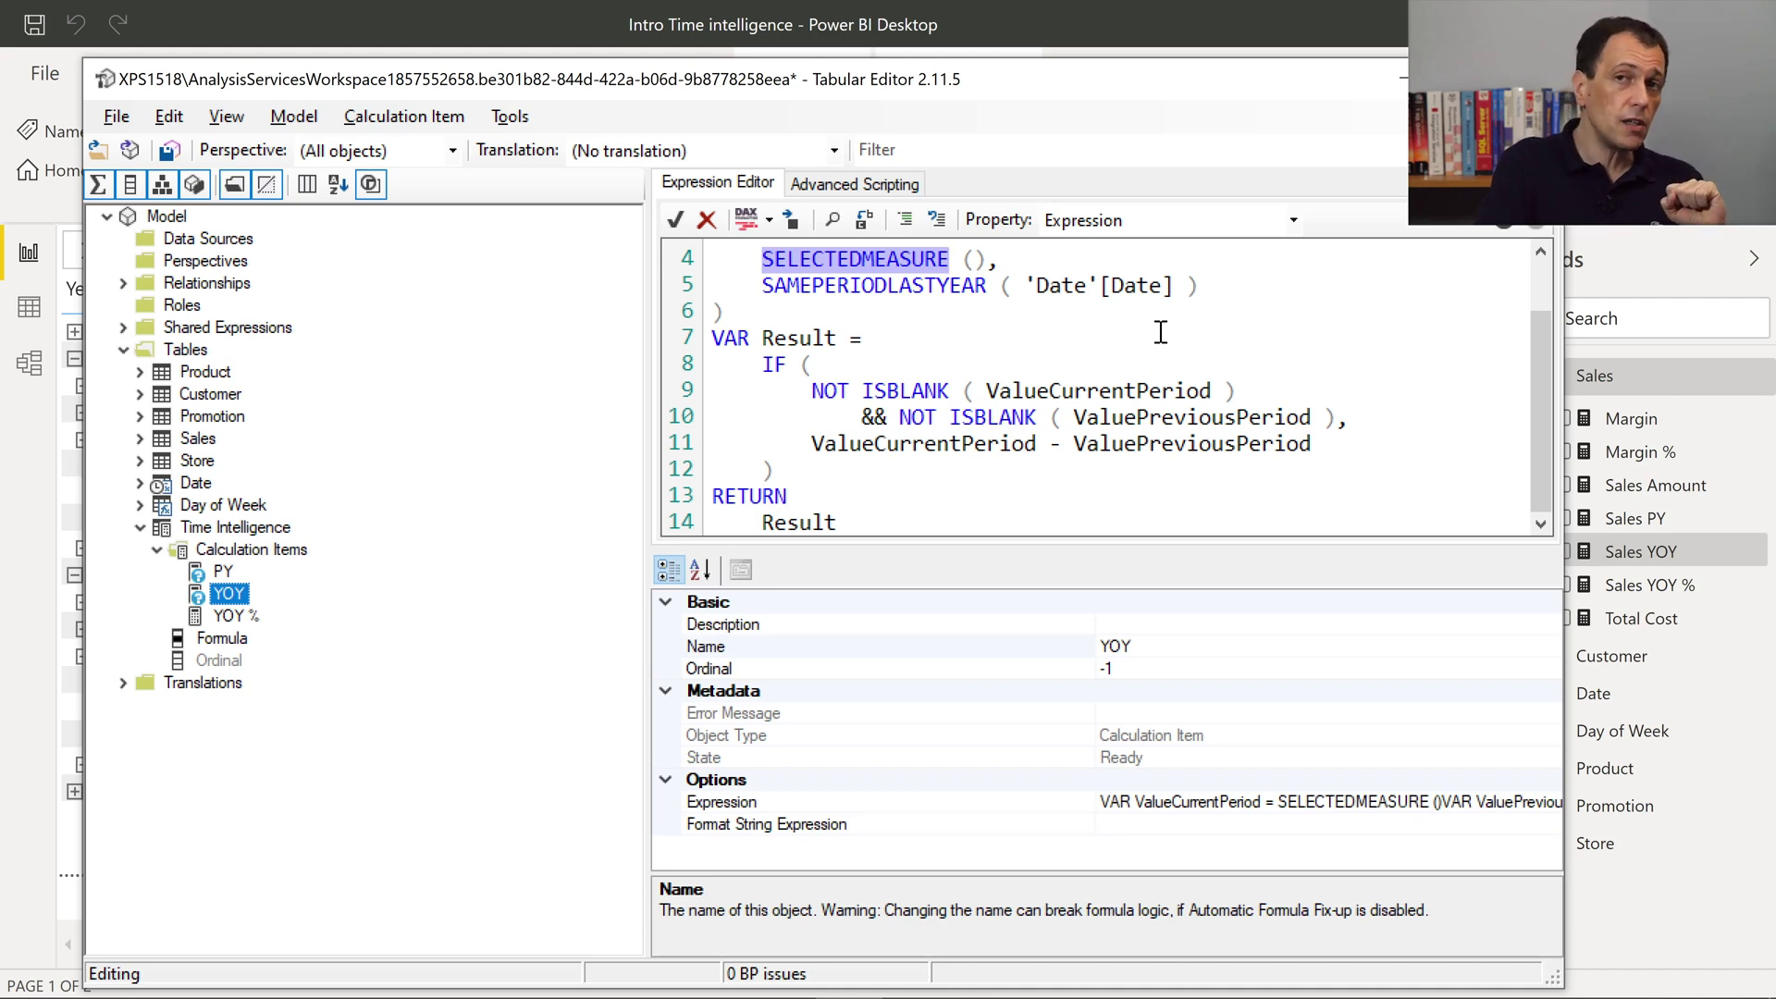
Paste the Sales YOY % DIVIDE formula into the YOY % item's expression.
{"action": "left_click", "coordinate": [239, 616]}
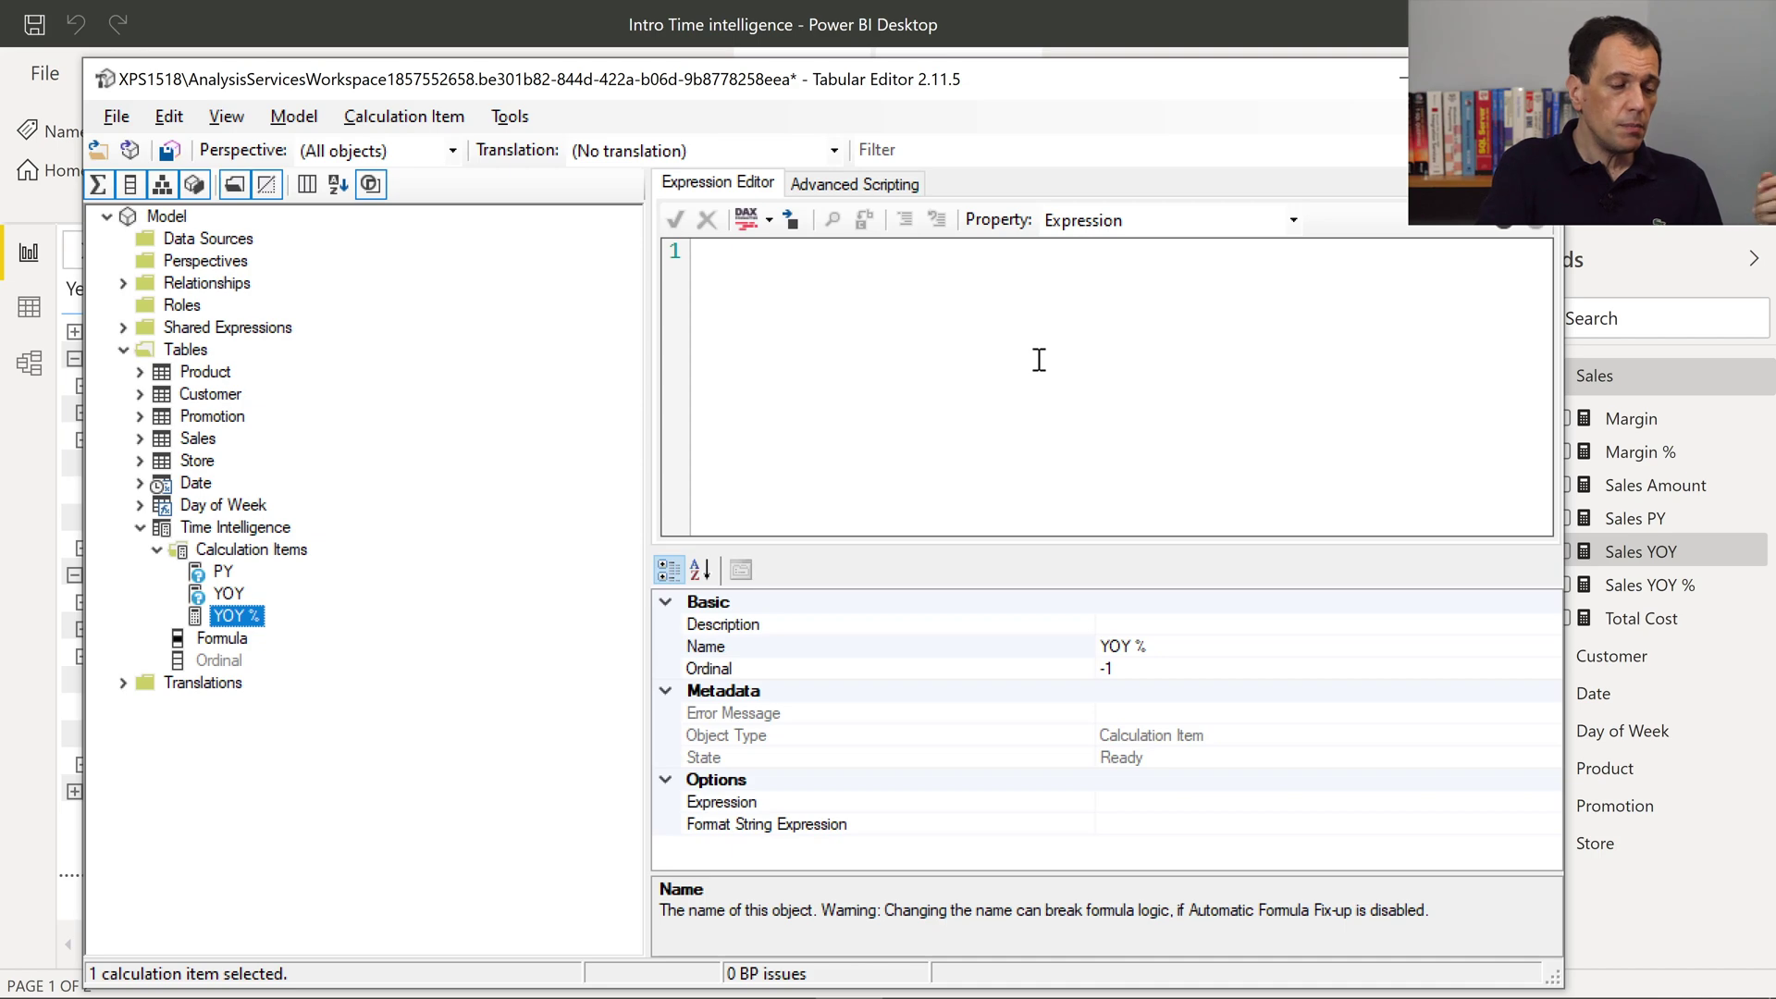
{"action": "key", "text": "alt+Tab"}
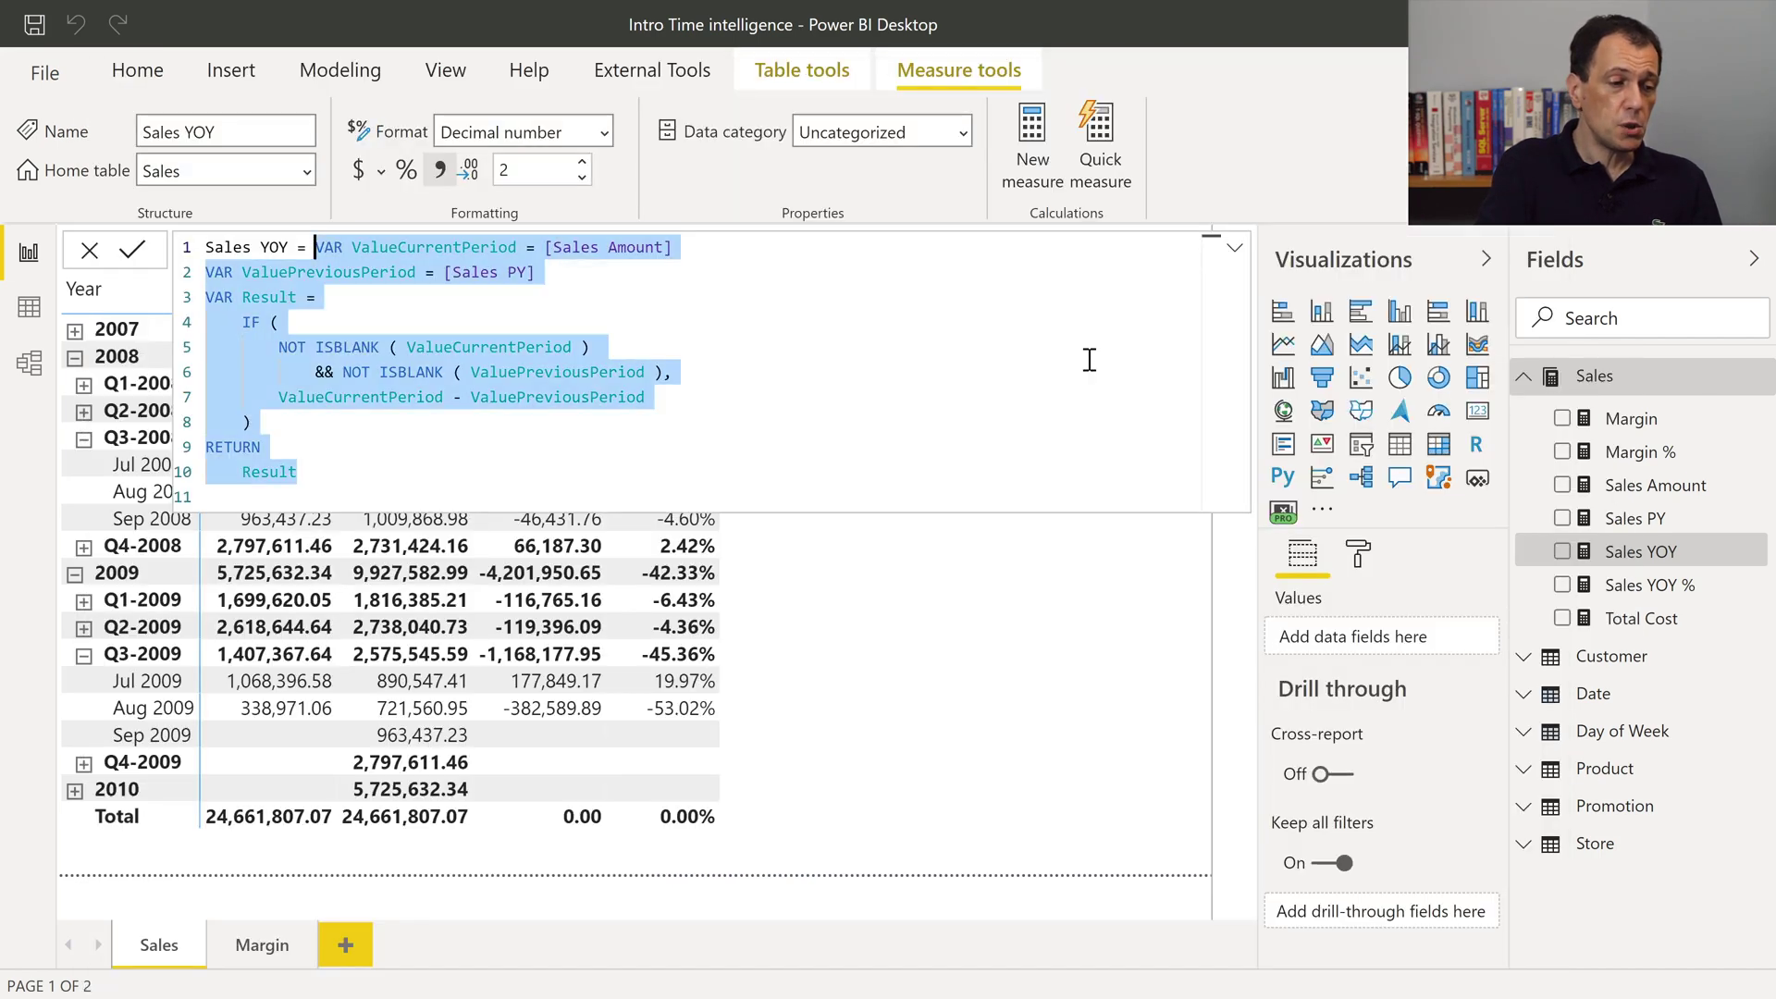
{"action": "left_click", "coordinate": [1682, 597]}
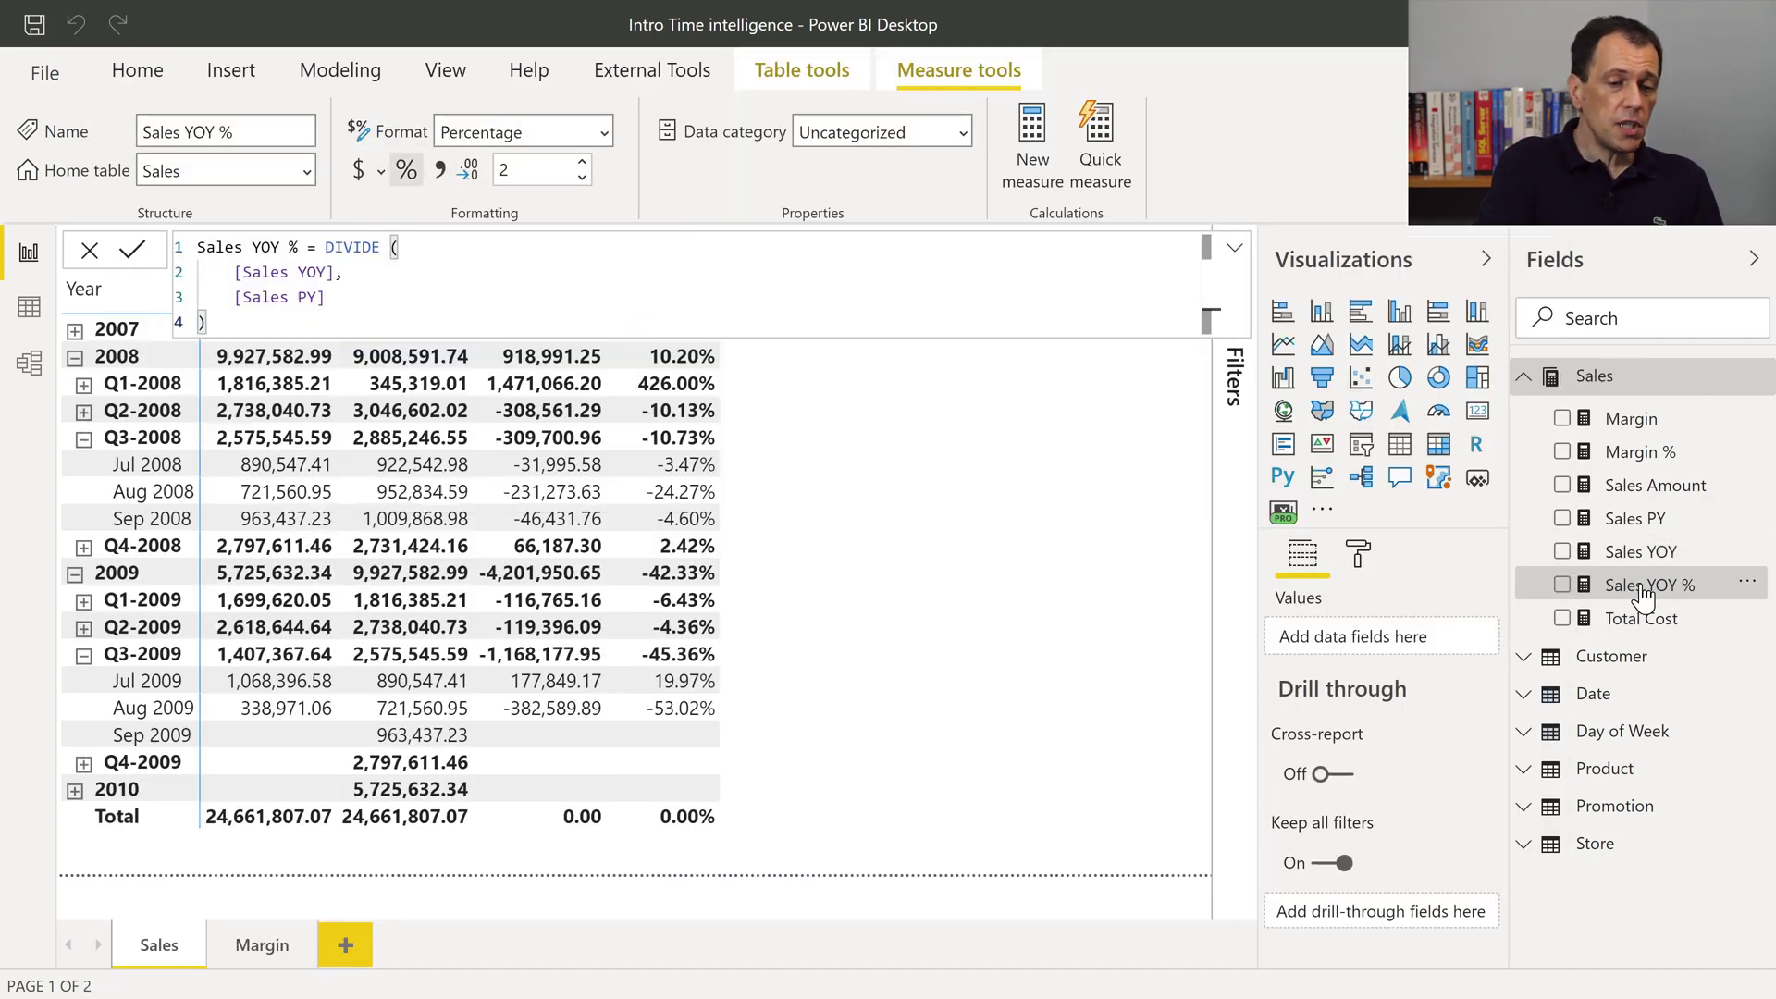
{"action": "left_click_drag", "start_coordinate": [583, 325], "coordinate": [325, 248]}
{"action": "key", "text": "ctrl+c"}
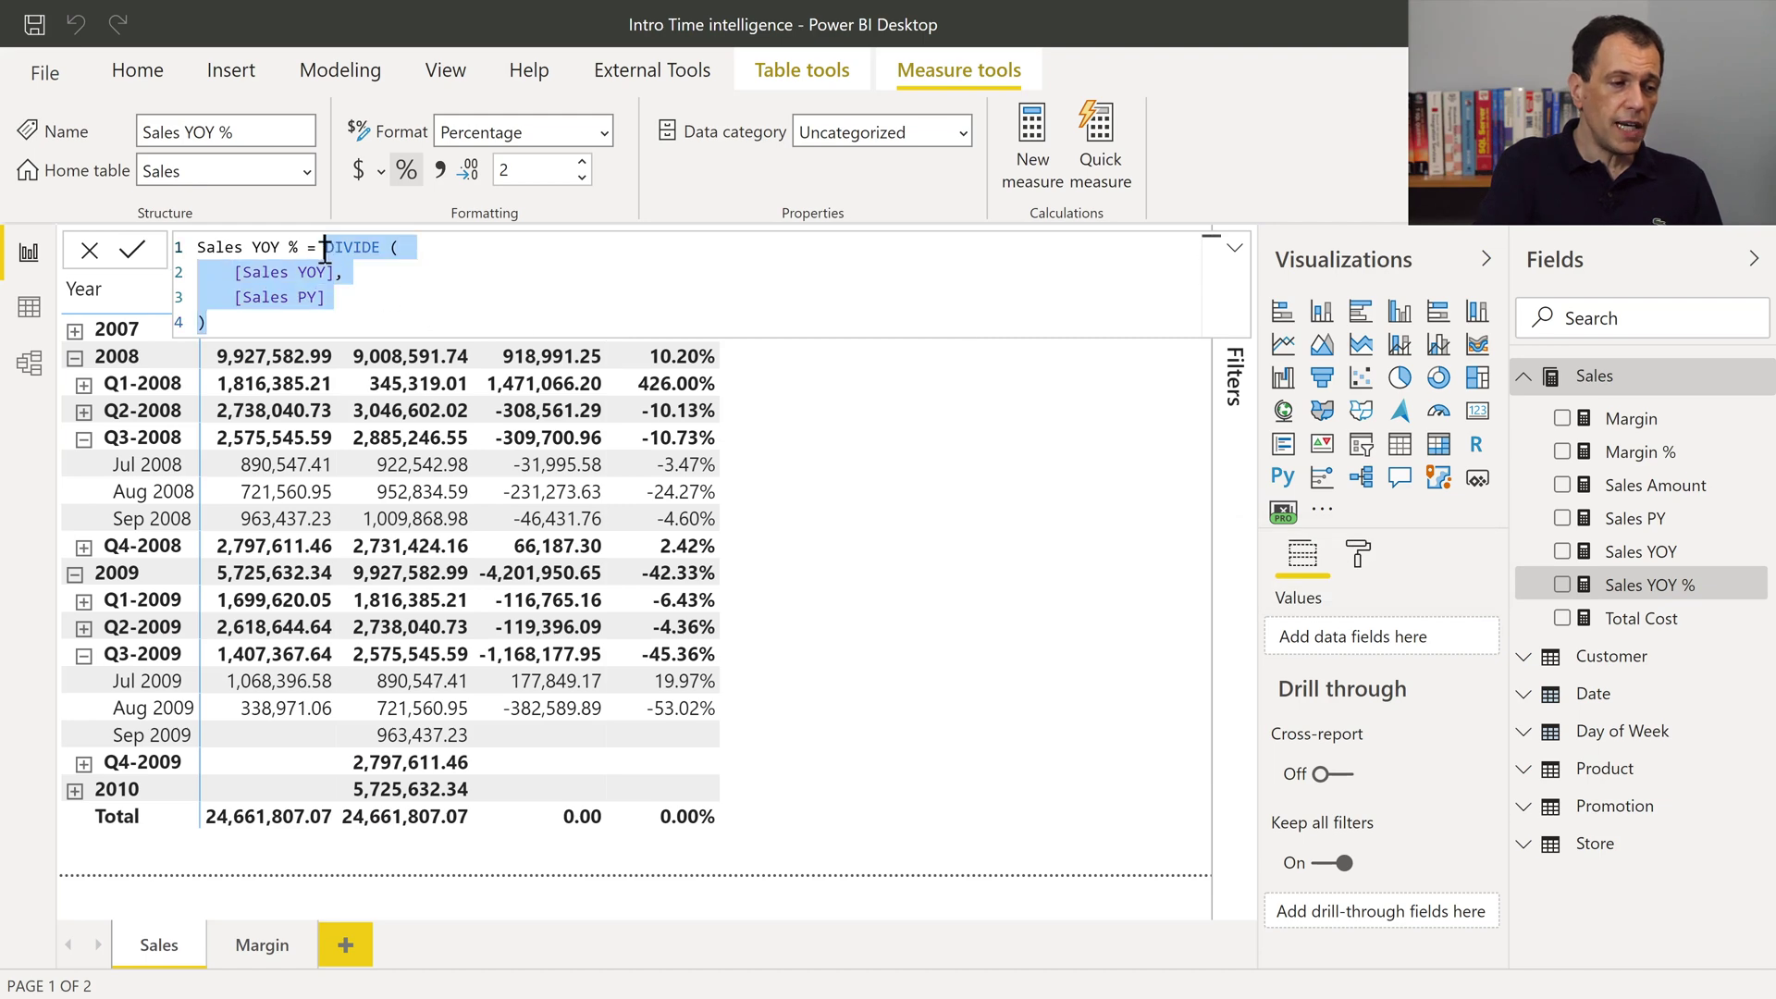
{"action": "key", "text": "alt+Tab"}
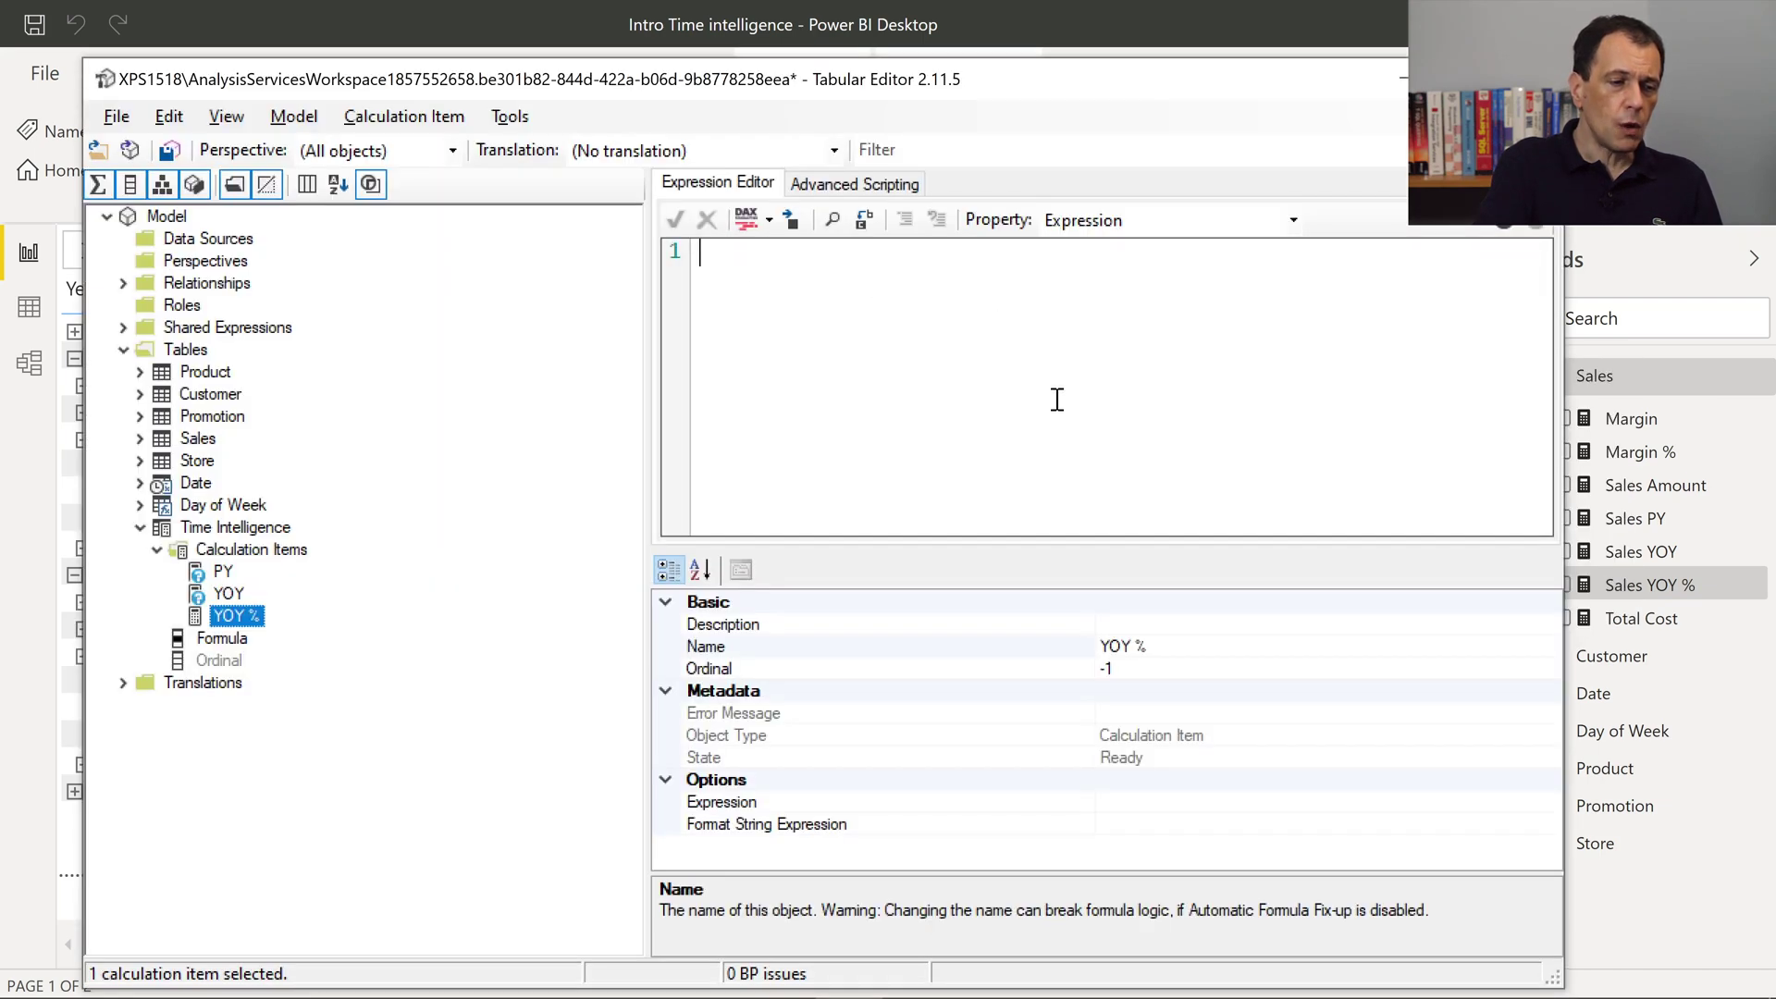
{"action": "key", "text": "ctrl+v"}
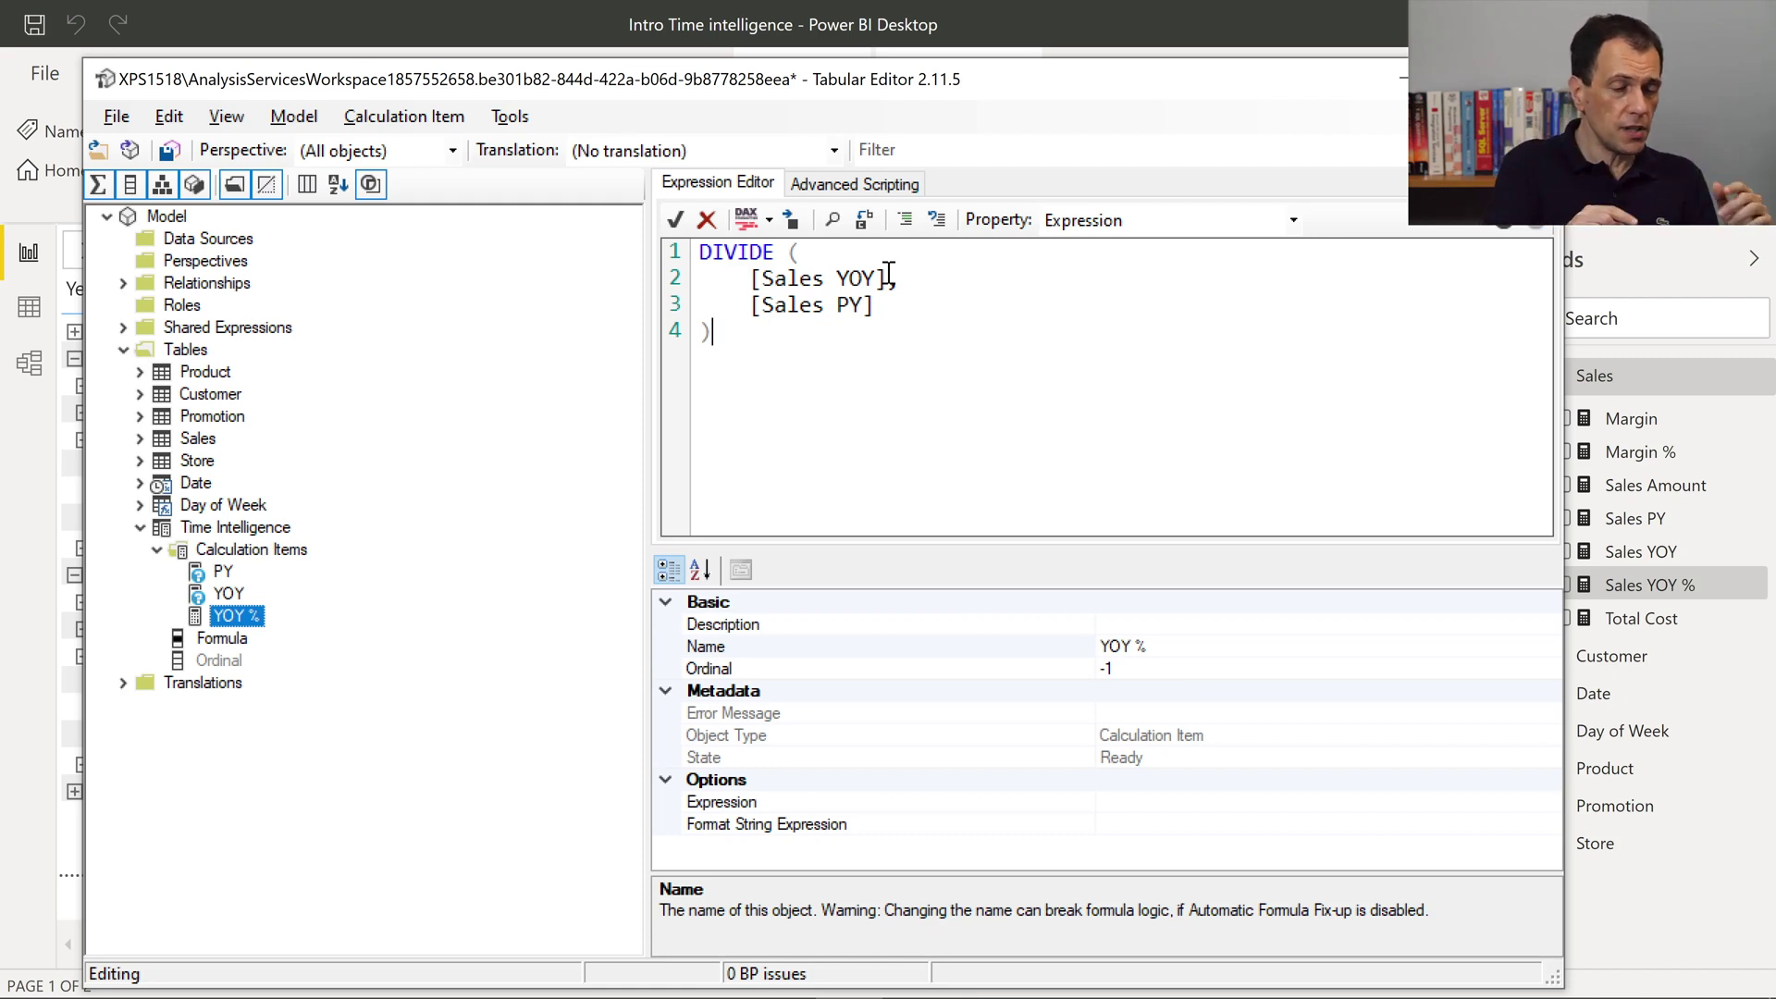
Insert the YOY expression ahead of DIVIDE and rename its Result variable to ValueYOY.
{"action": "left_click", "coordinate": [228, 593]}
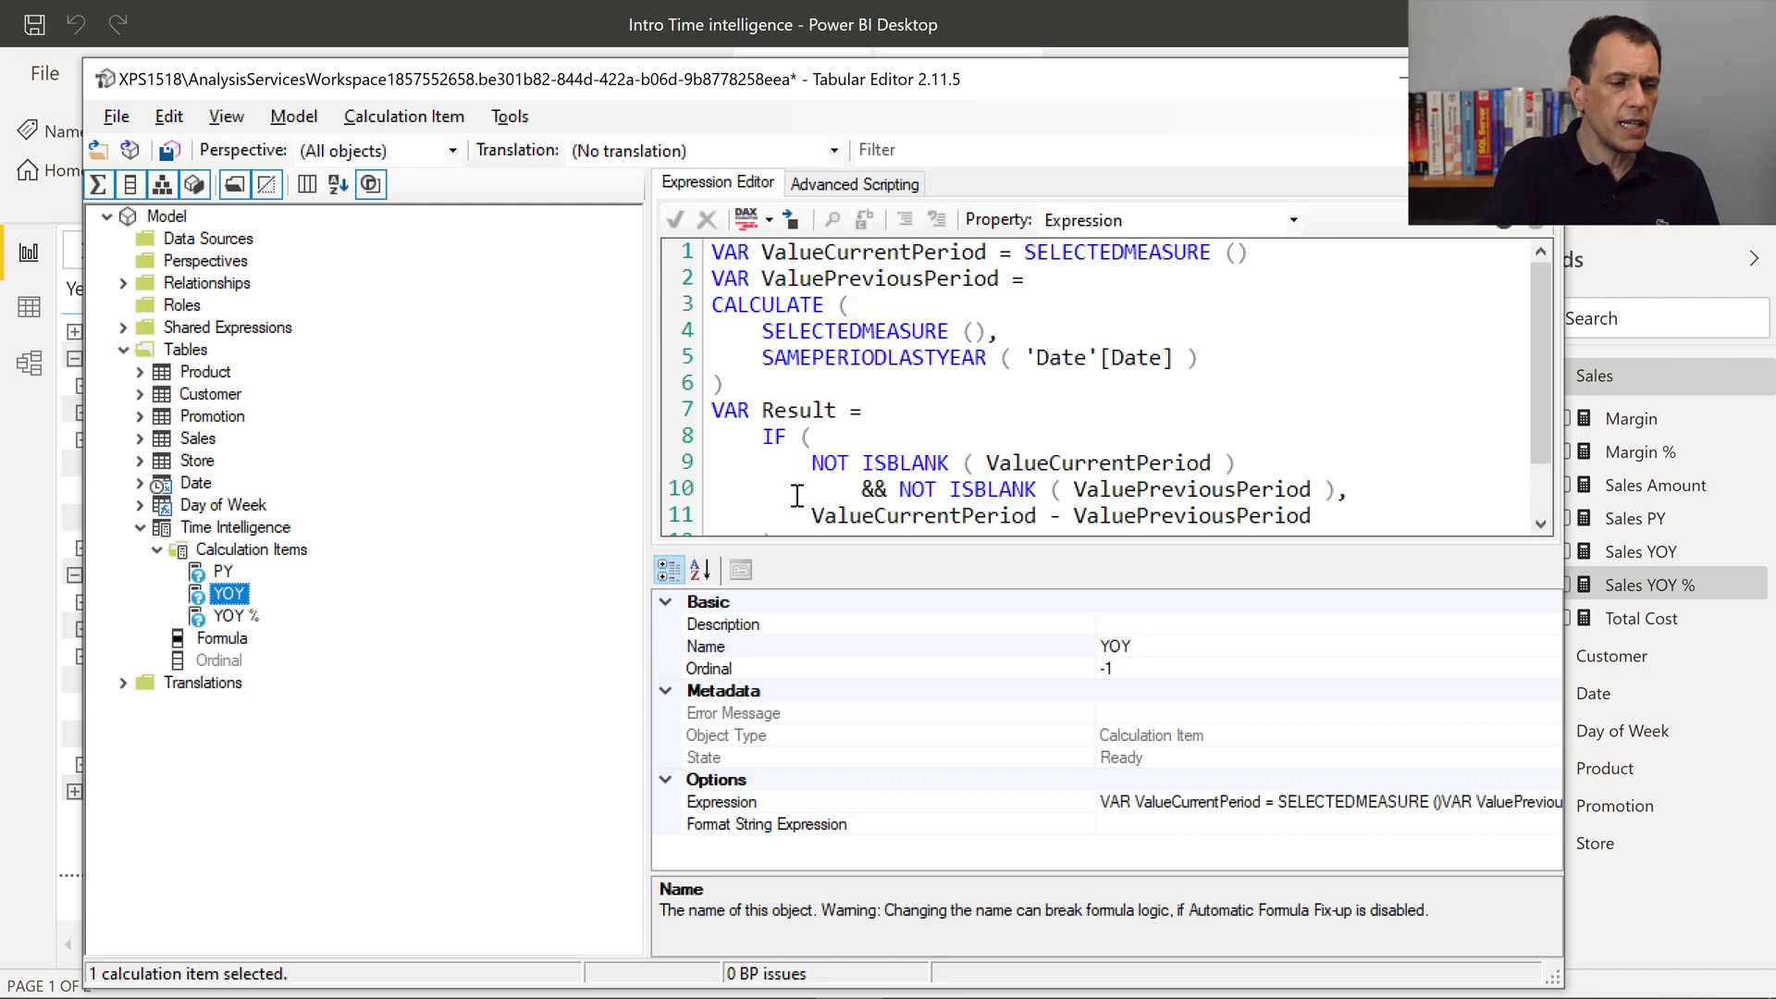
{"action": "key", "text": "ctrl+a"}
{"action": "key", "text": "ctrl+c"}
{"action": "left_click", "coordinate": [239, 616]}
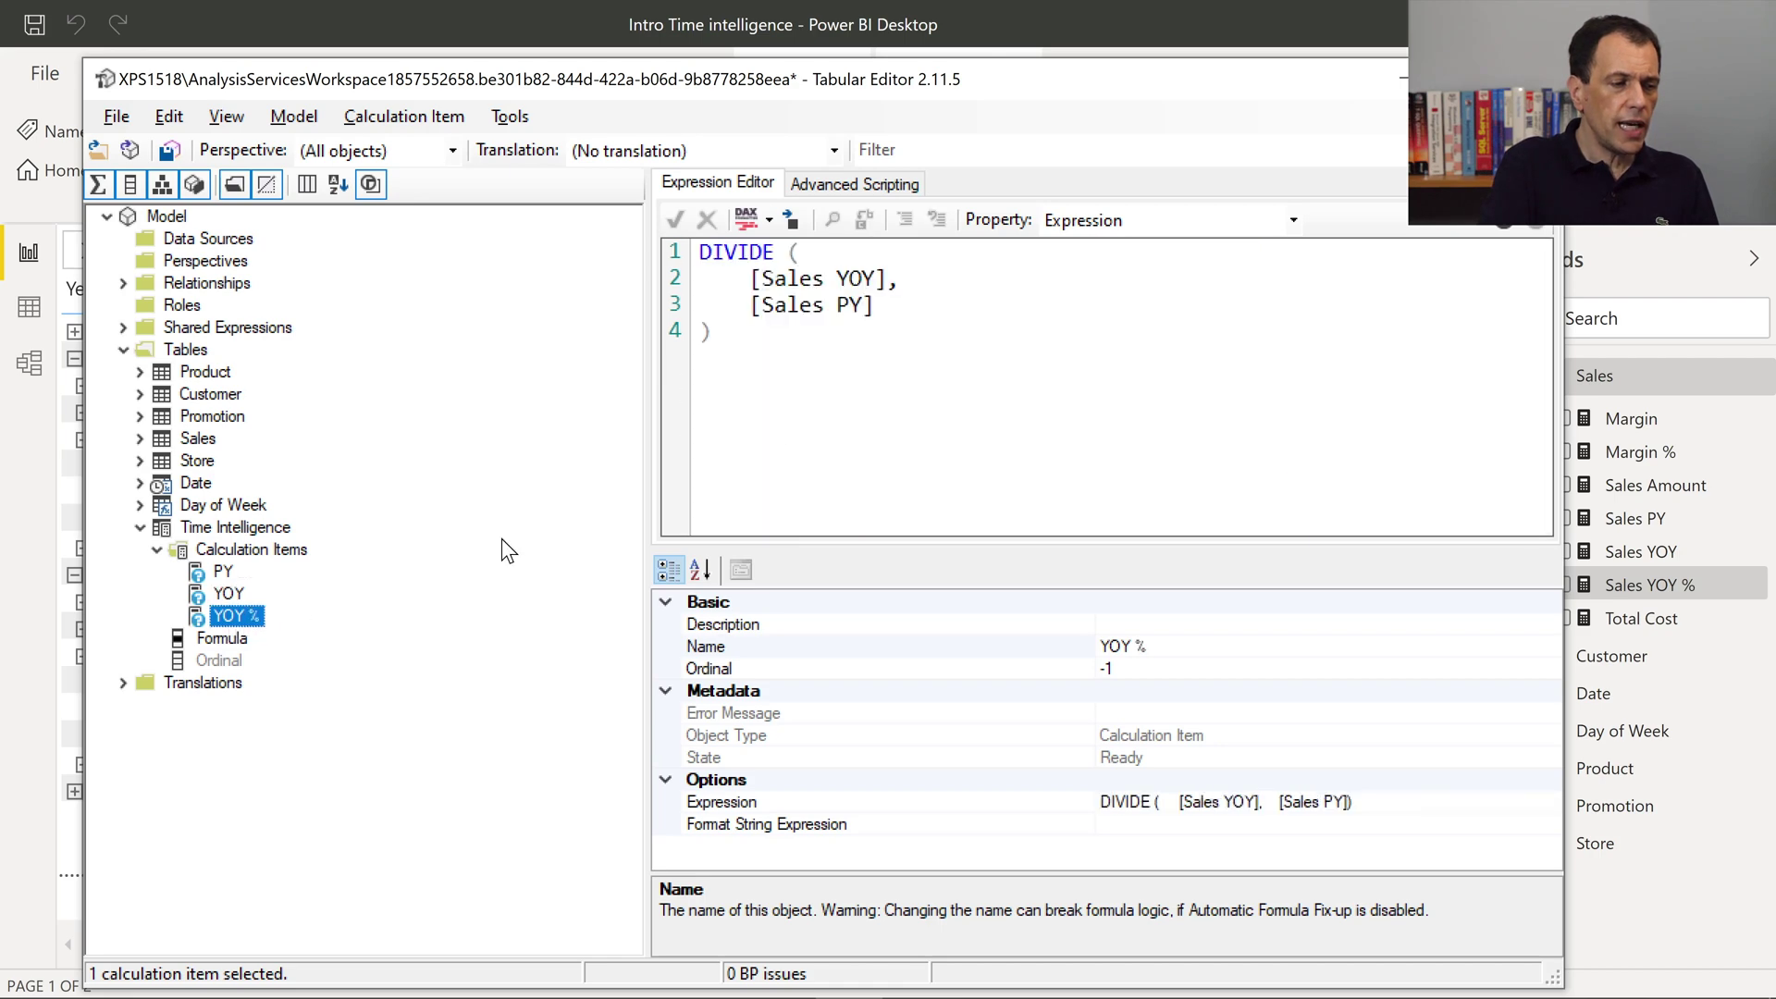
{"action": "left_click", "coordinate": [701, 254]}
{"action": "key", "text": "ctrl+v"}
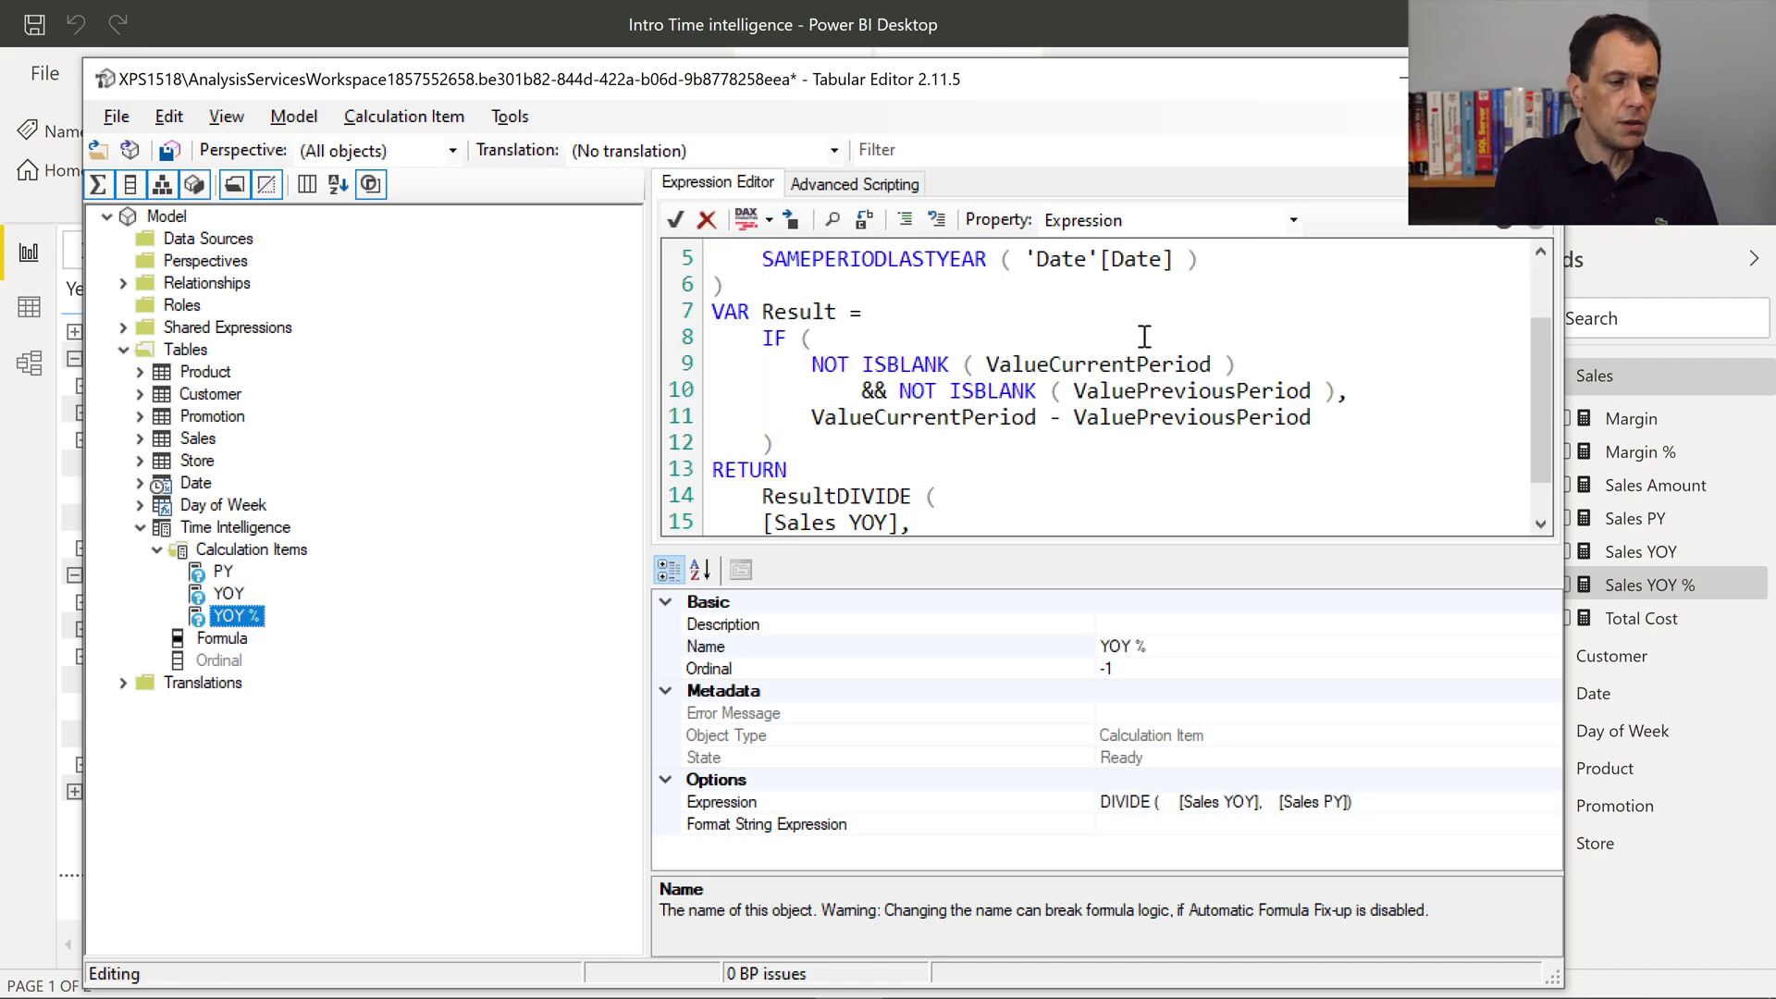
{"action": "key", "text": "Return"}
{"action": "double_click", "coordinate": [799, 286]}
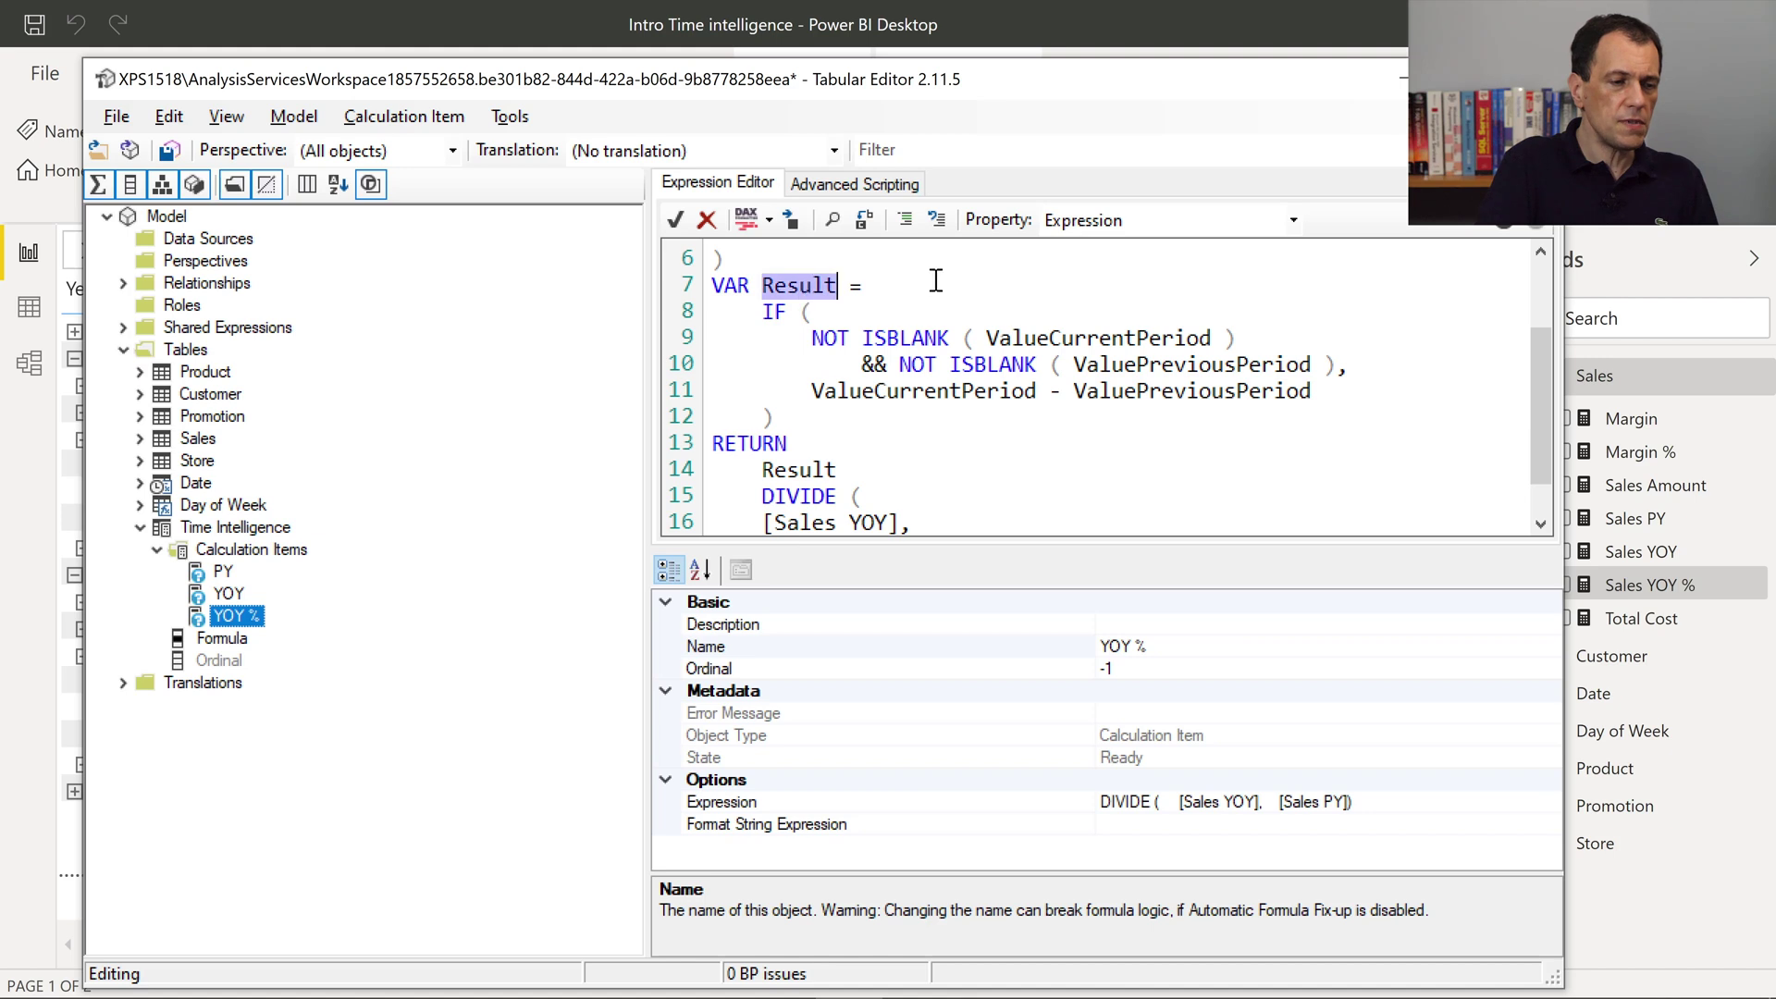
{"action": "key", "text": "BackSpace"}
{"action": "type", "text": "Value"}
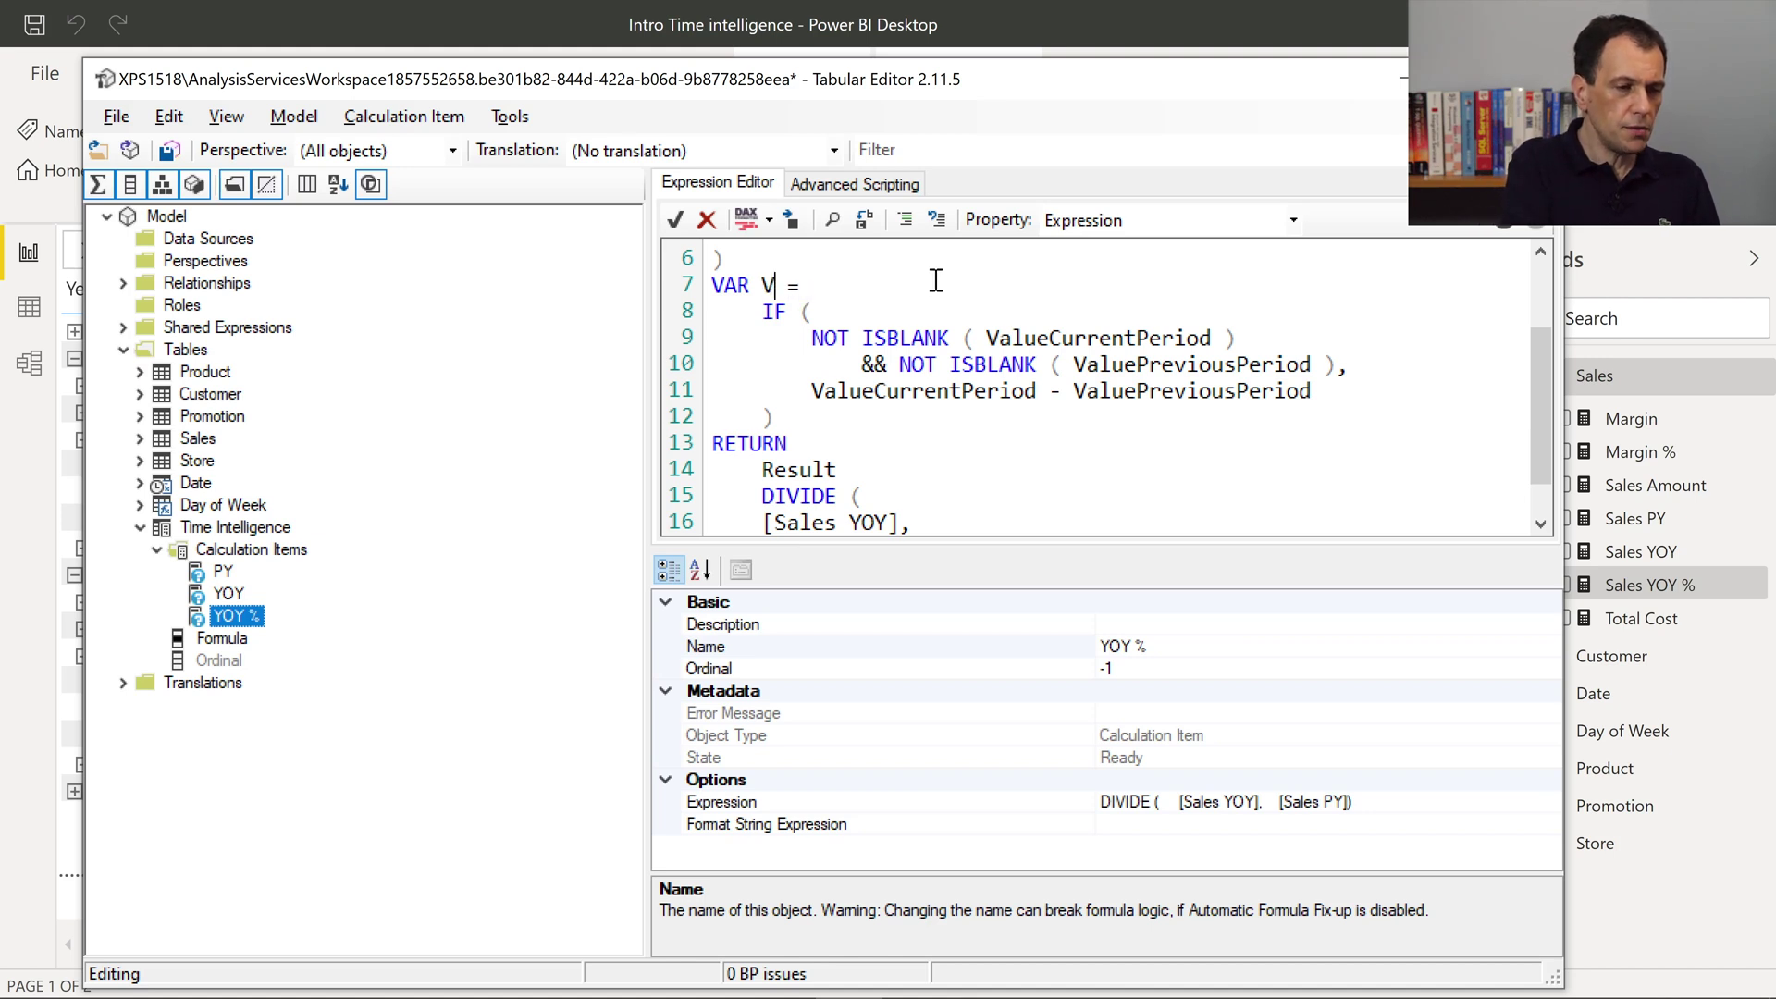
{"action": "type", "text": "YOY"}
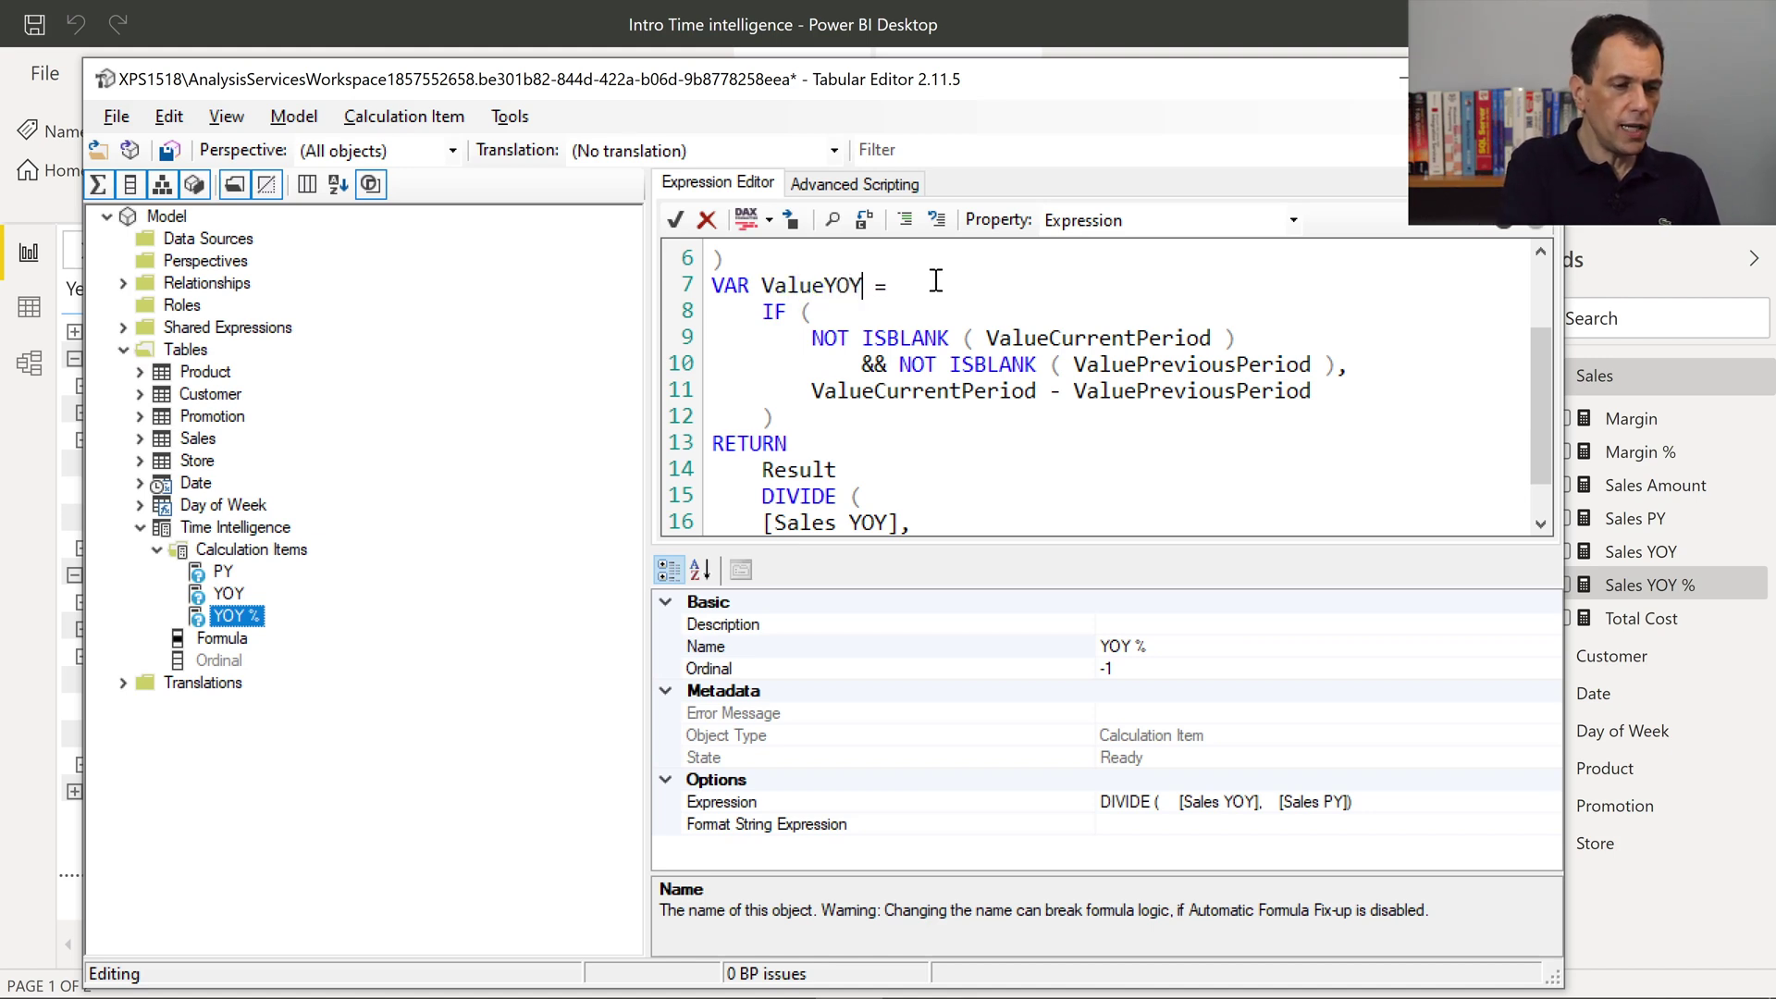
Replace [Sales YOY] with ValueYOY, make it VAR Result =, and indent the DIVIDE block.
{"action": "scroll", "coordinate": [918, 421], "scroll_direction": "down", "scroll_amount": 1}
{"action": "left_click_drag", "start_coordinate": [898, 472], "coordinate": [764, 472]}
{"action": "type", "text": "ValueYOY"}
{"action": "left_click", "coordinate": [886, 420]}
{"action": "type", "text": "="}
{"action": "key", "text": "Delete"}
{"action": "key", "text": "Delete"}
{"action": "key", "text": "Delete"}
{"action": "key", "text": "Delete"}
{"action": "key", "text": "Delete"}
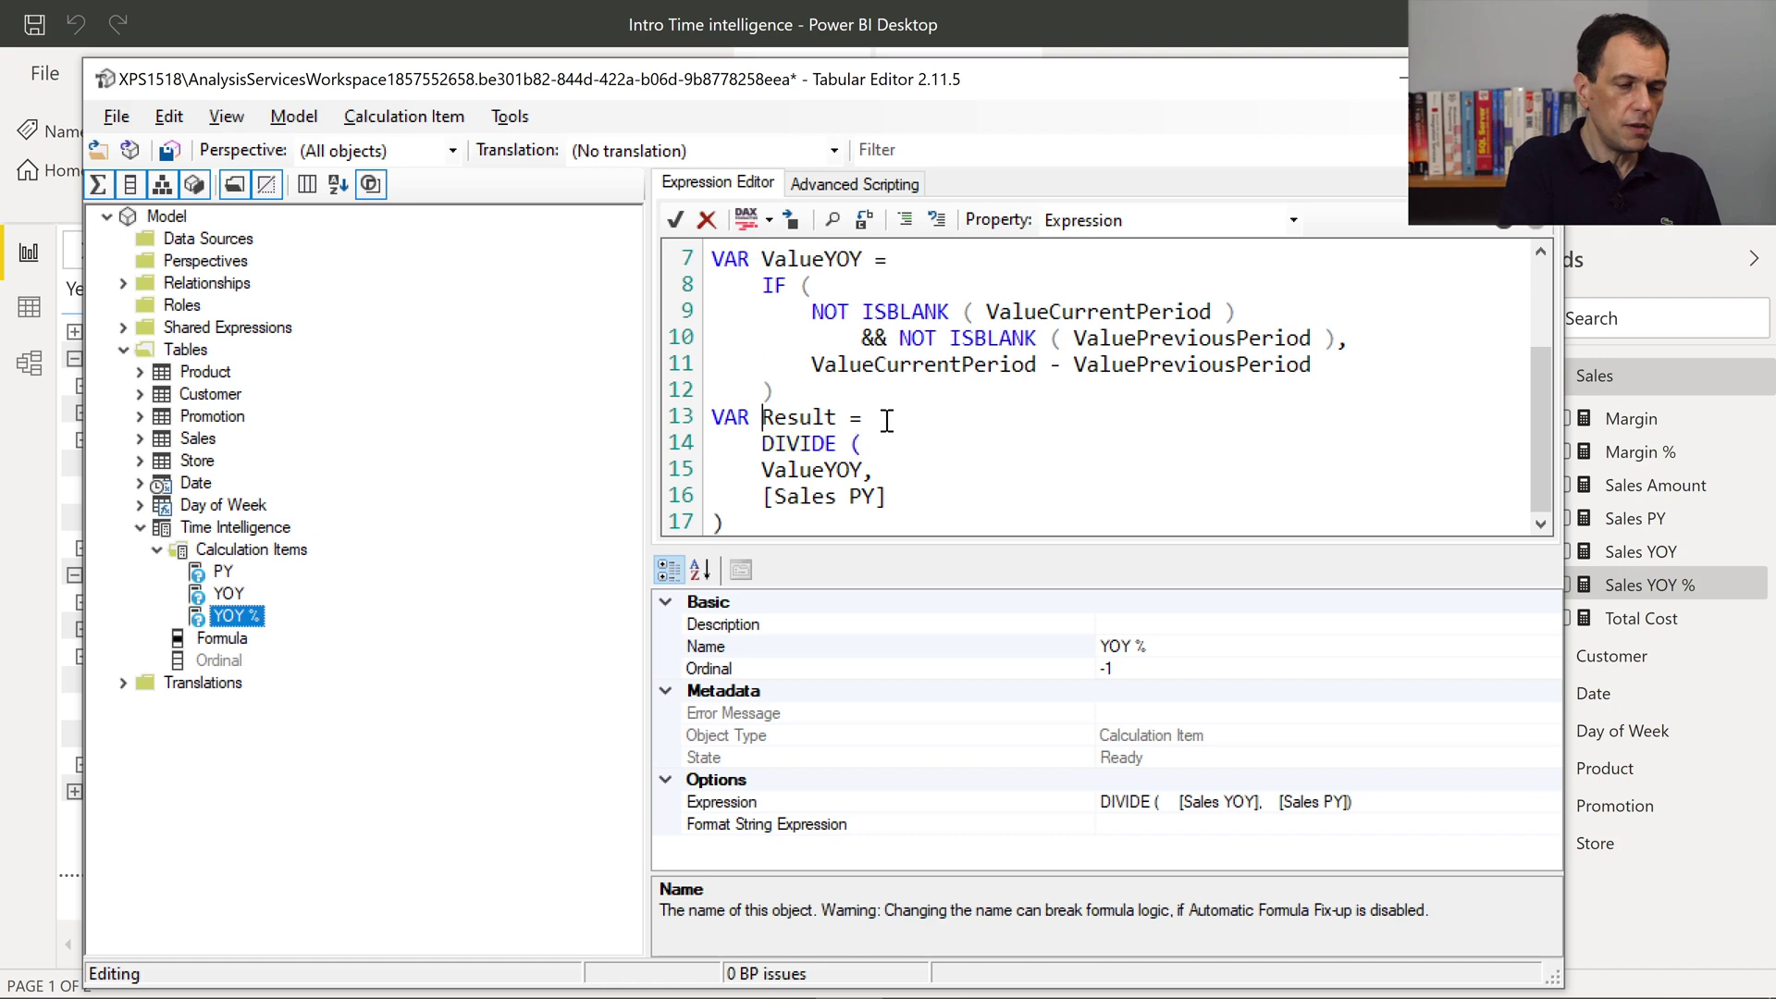
{"action": "key", "text": "Down"}
{"action": "key", "text": "BackSpace"}
{"action": "key", "text": "BackSpace"}
{"action": "key", "text": "BackSpace"}
{"action": "key", "text": "BackSpace"}
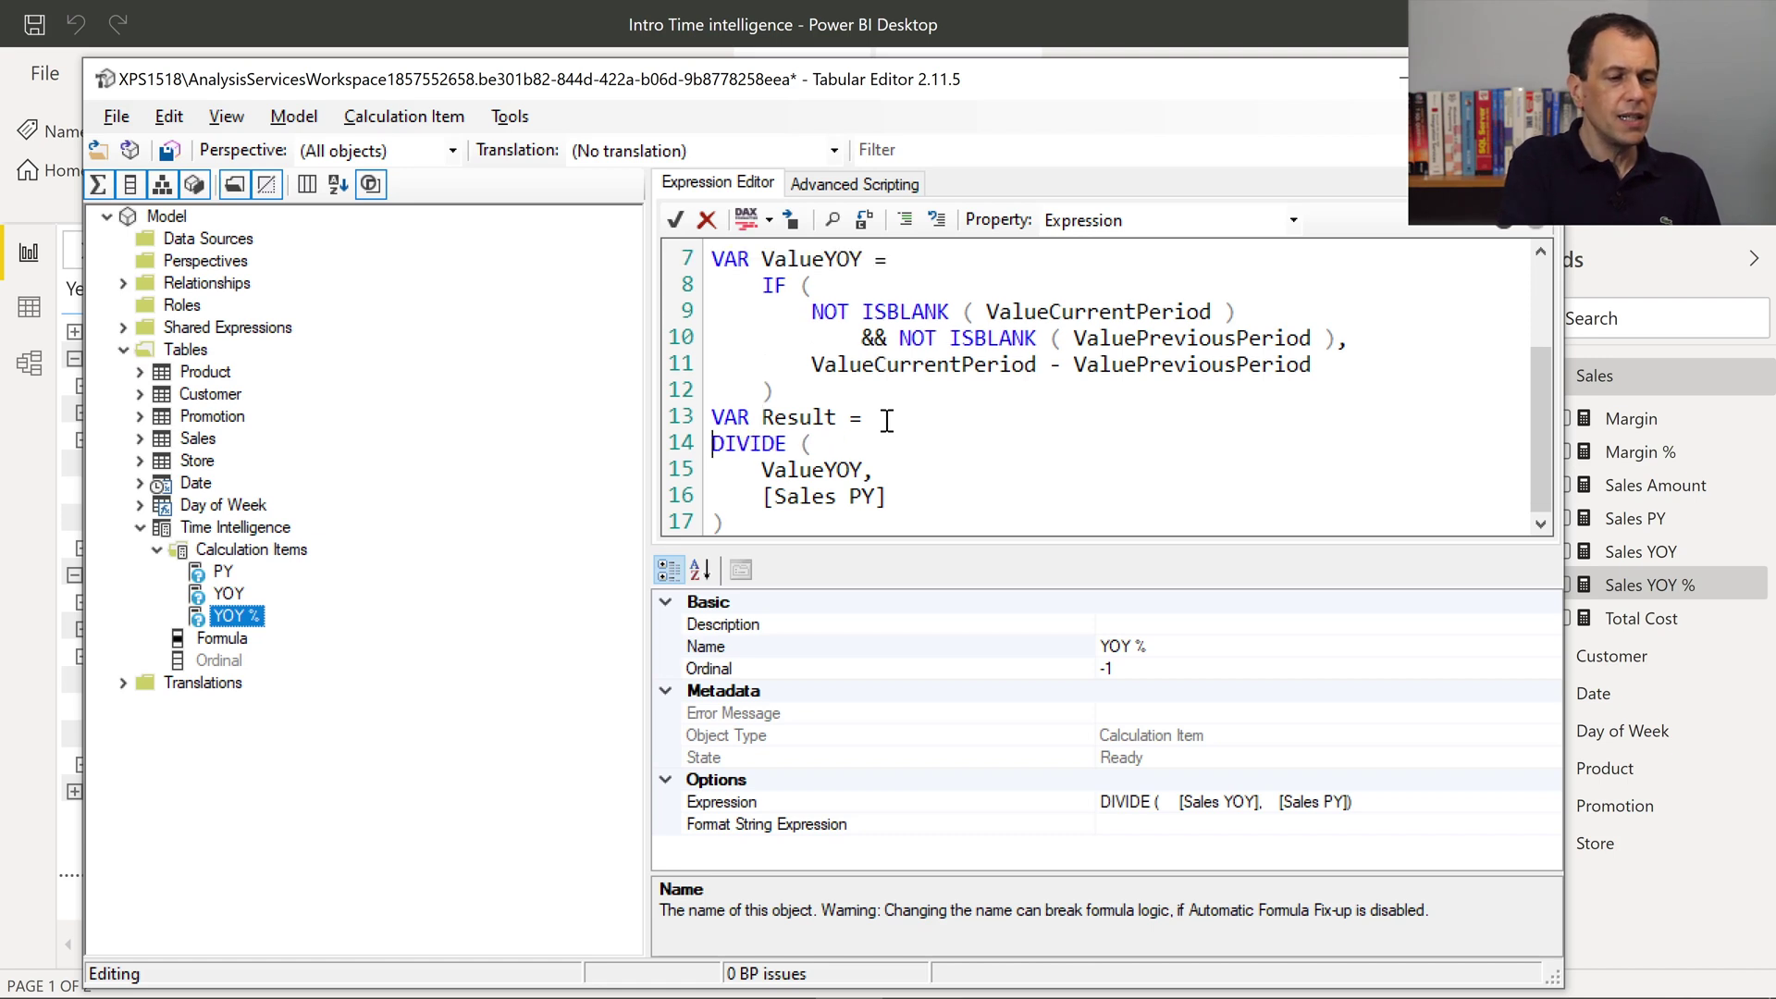
{"action": "left_click_drag", "start_coordinate": [777, 522], "coordinate": [709, 444]}
{"action": "key", "text": "Tab"}
Replace [Sales PY] with ValuePreviousPeriod and end the expression with RETURN Result.
{"action": "left_click", "coordinate": [954, 497]}
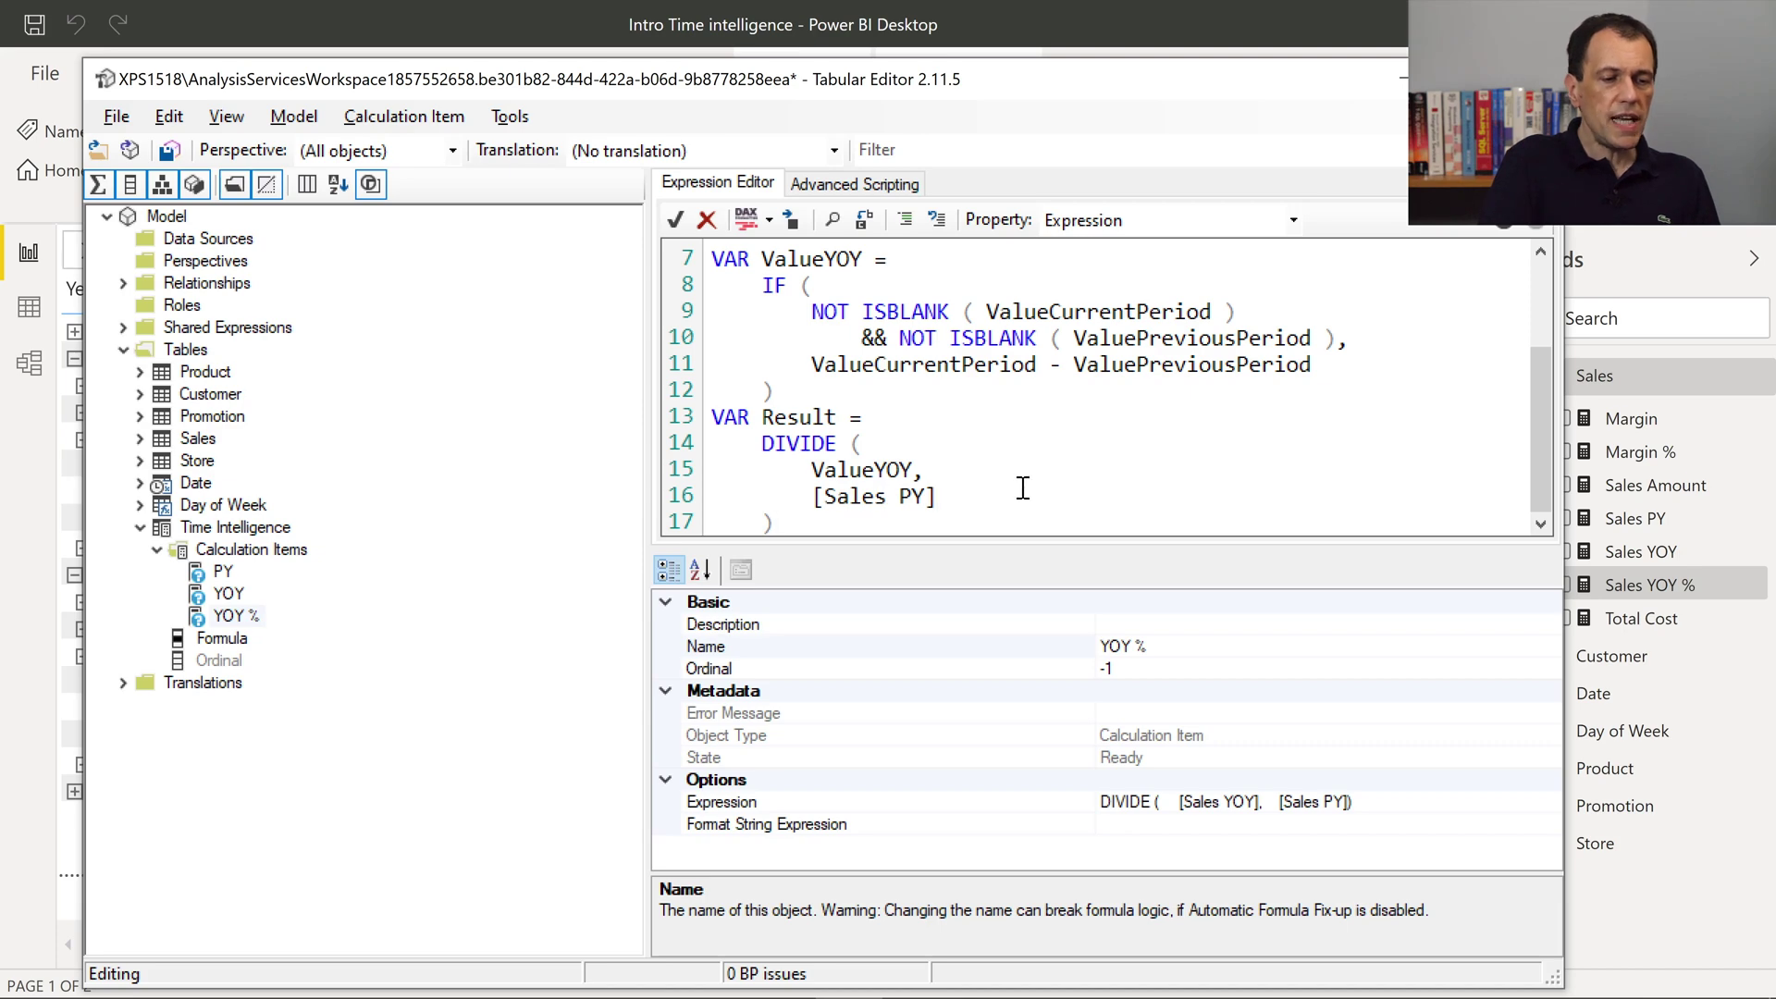
{"action": "scroll", "coordinate": [1023, 487], "scroll_direction": "up", "scroll_amount": 2}
{"action": "double_click", "coordinate": [924, 279]}
{"action": "key", "text": "ctrl+c"}
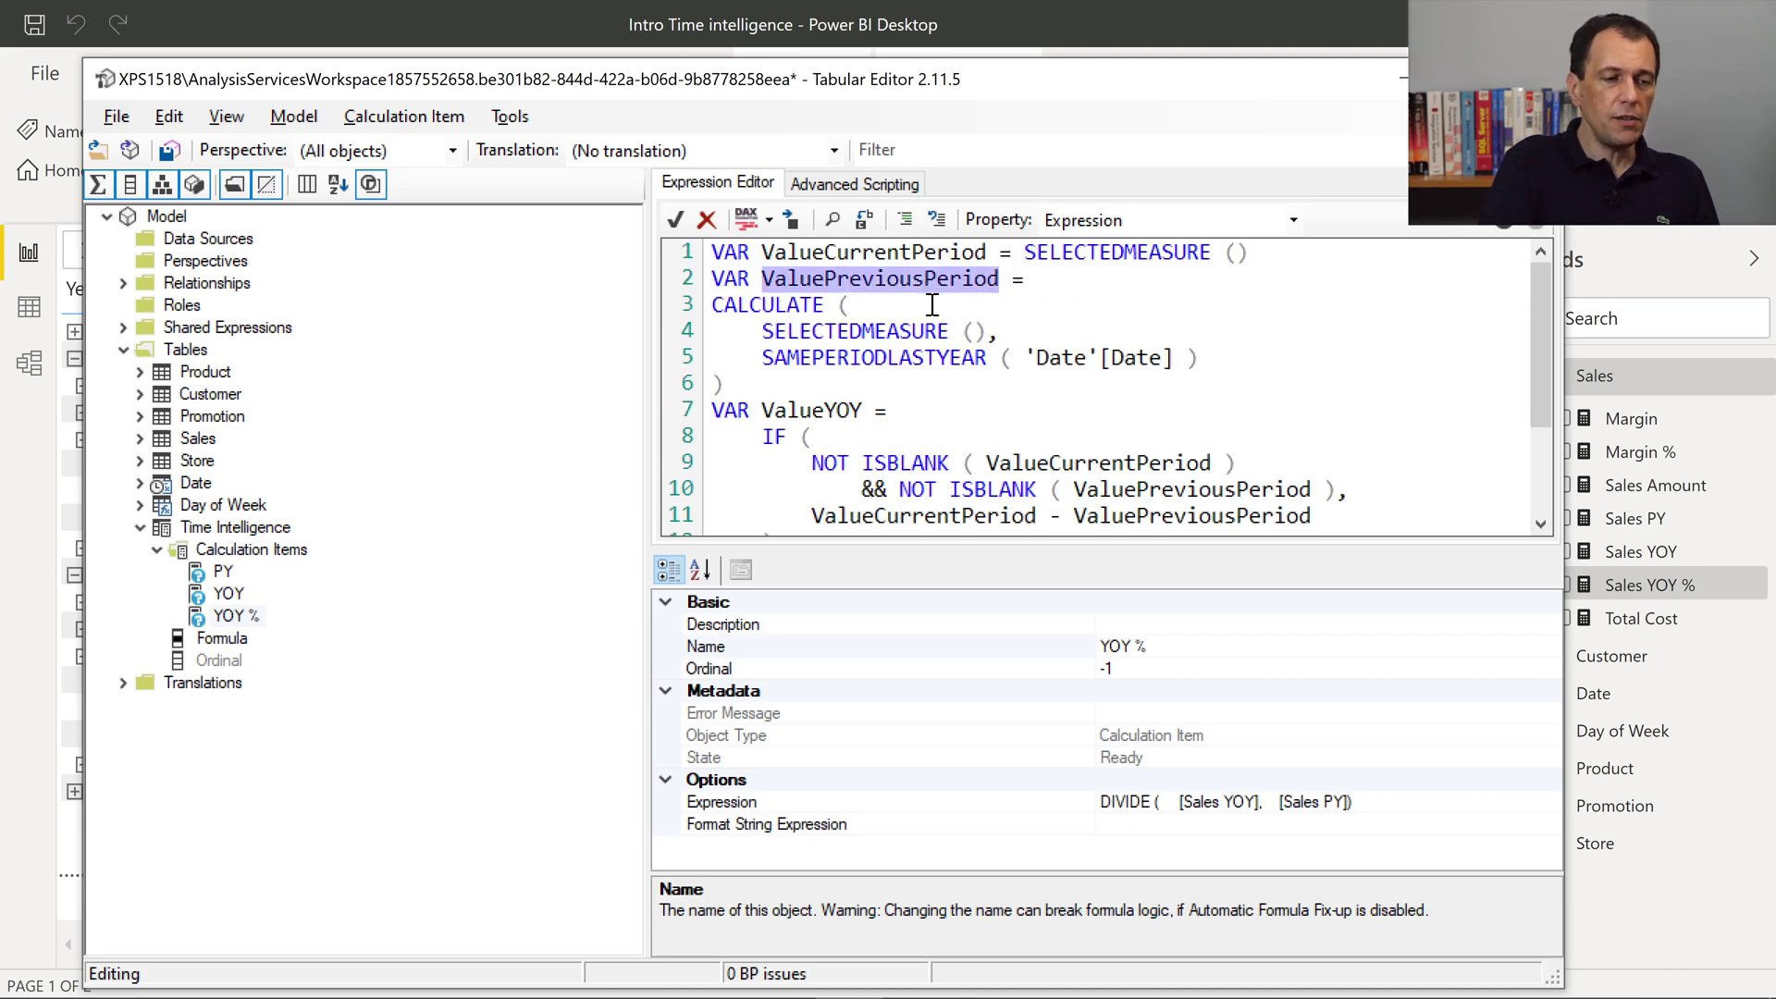
{"action": "scroll", "coordinate": [924, 296], "scroll_direction": "down", "scroll_amount": 2}
{"action": "left_click_drag", "start_coordinate": [936, 497], "coordinate": [813, 497]}
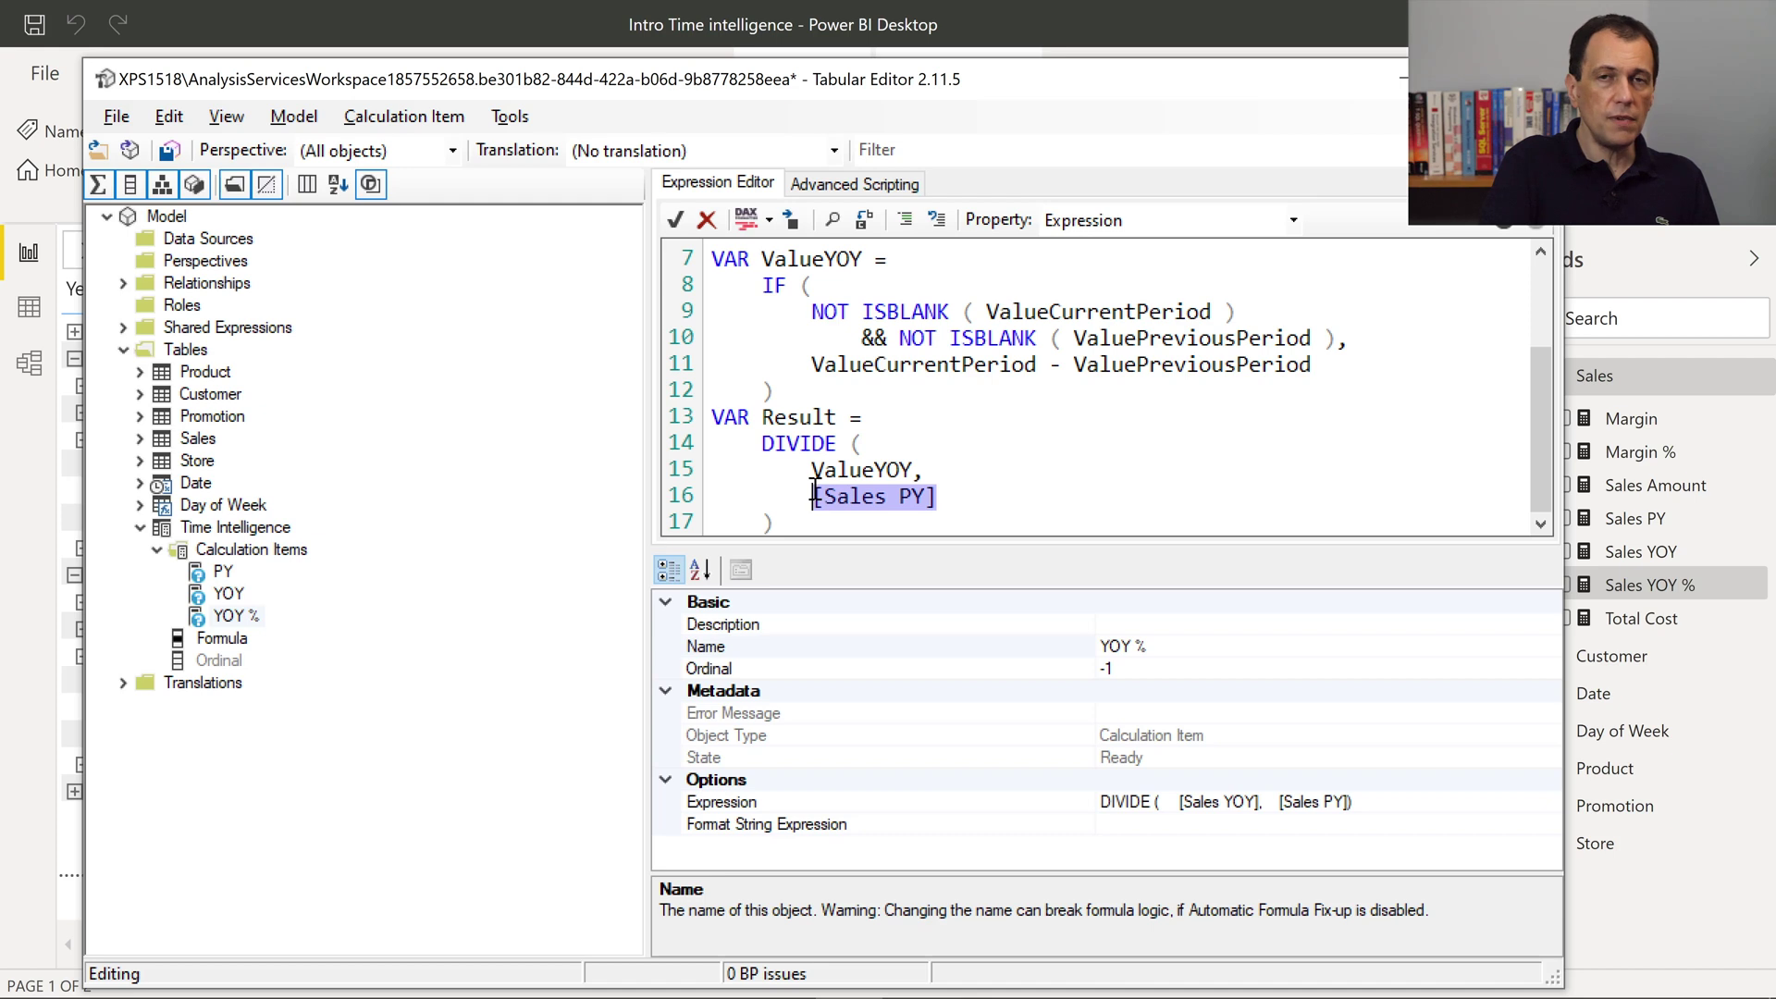
{"action": "key", "text": "ctrl+v"}
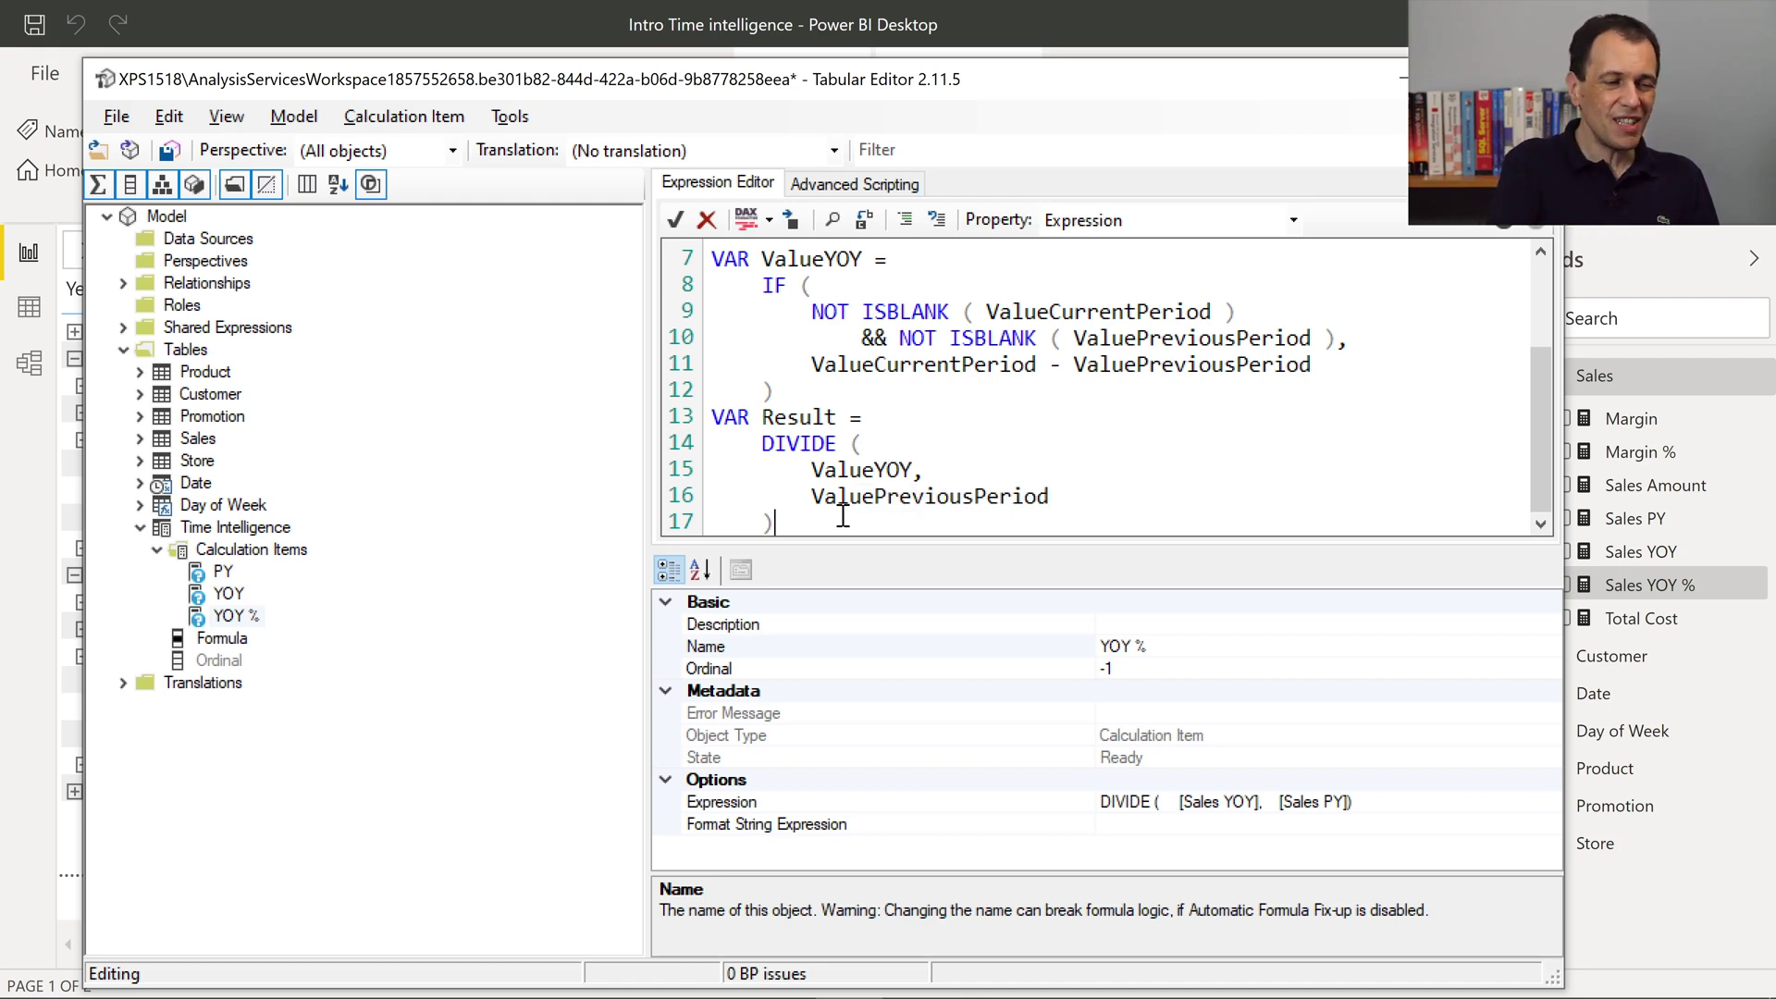
{"action": "scroll", "coordinate": [843, 515], "scroll_direction": "down", "scroll_amount": 1}
{"action": "type", "text": "RETU"}
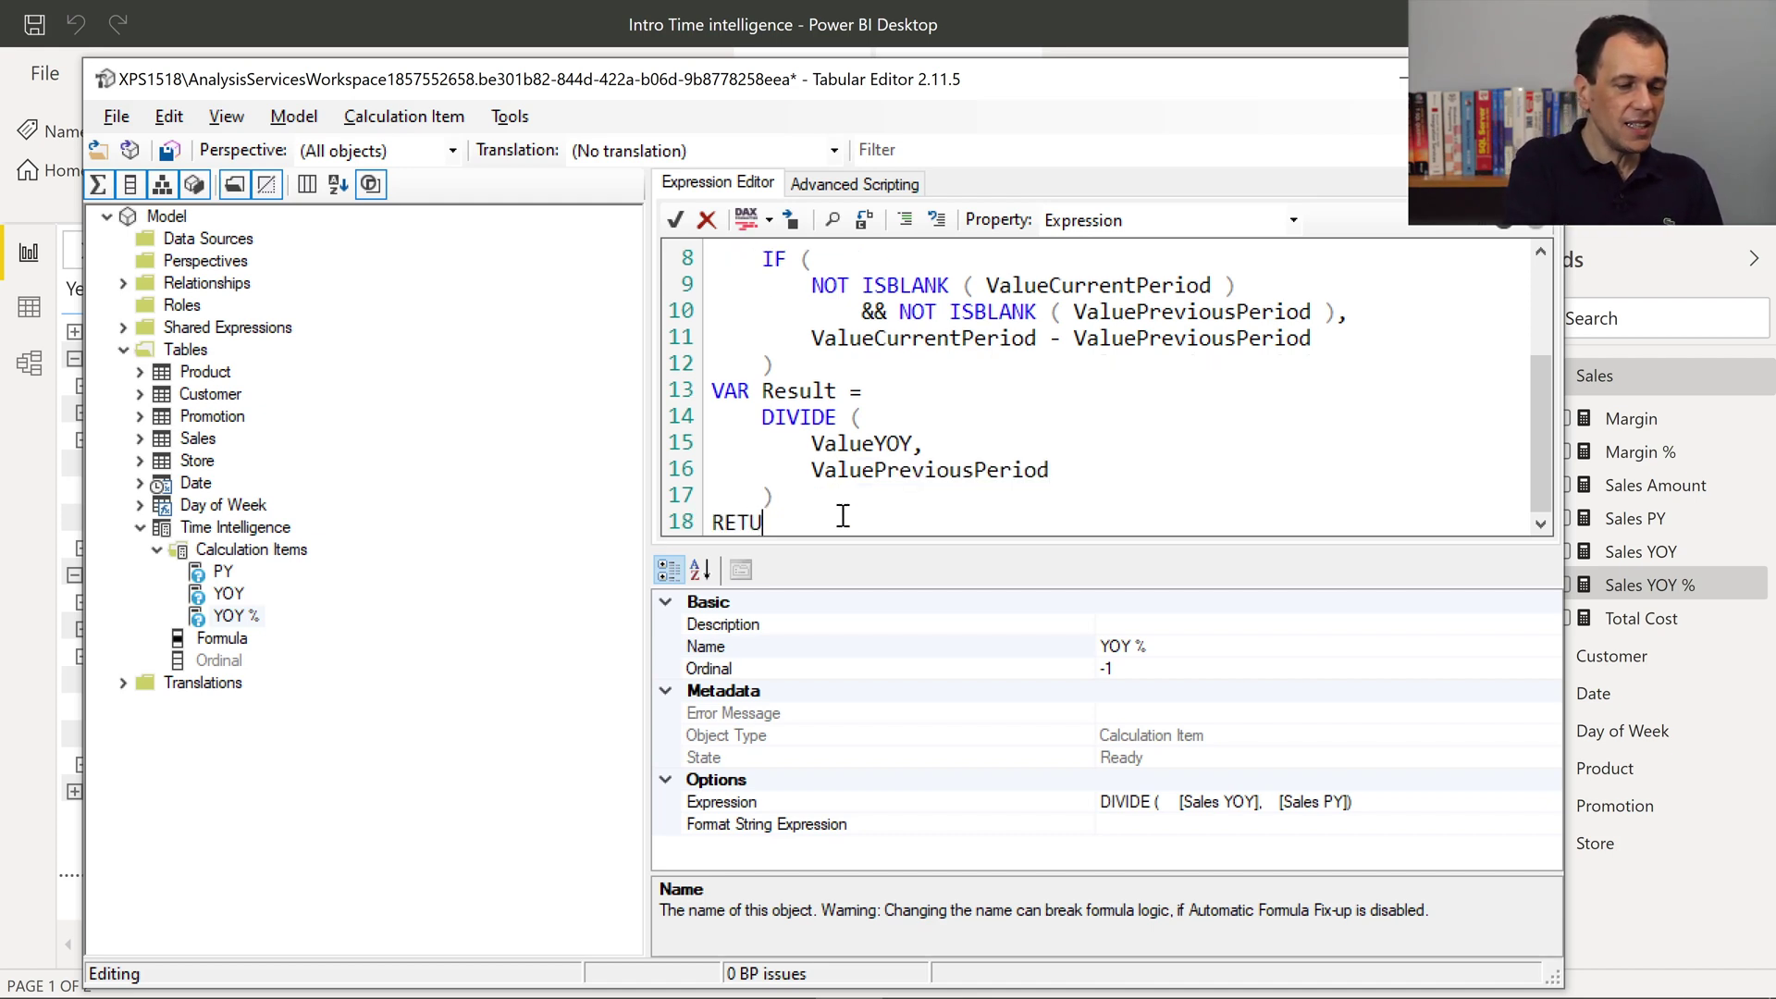
{"action": "type", "text": "RN Result"}
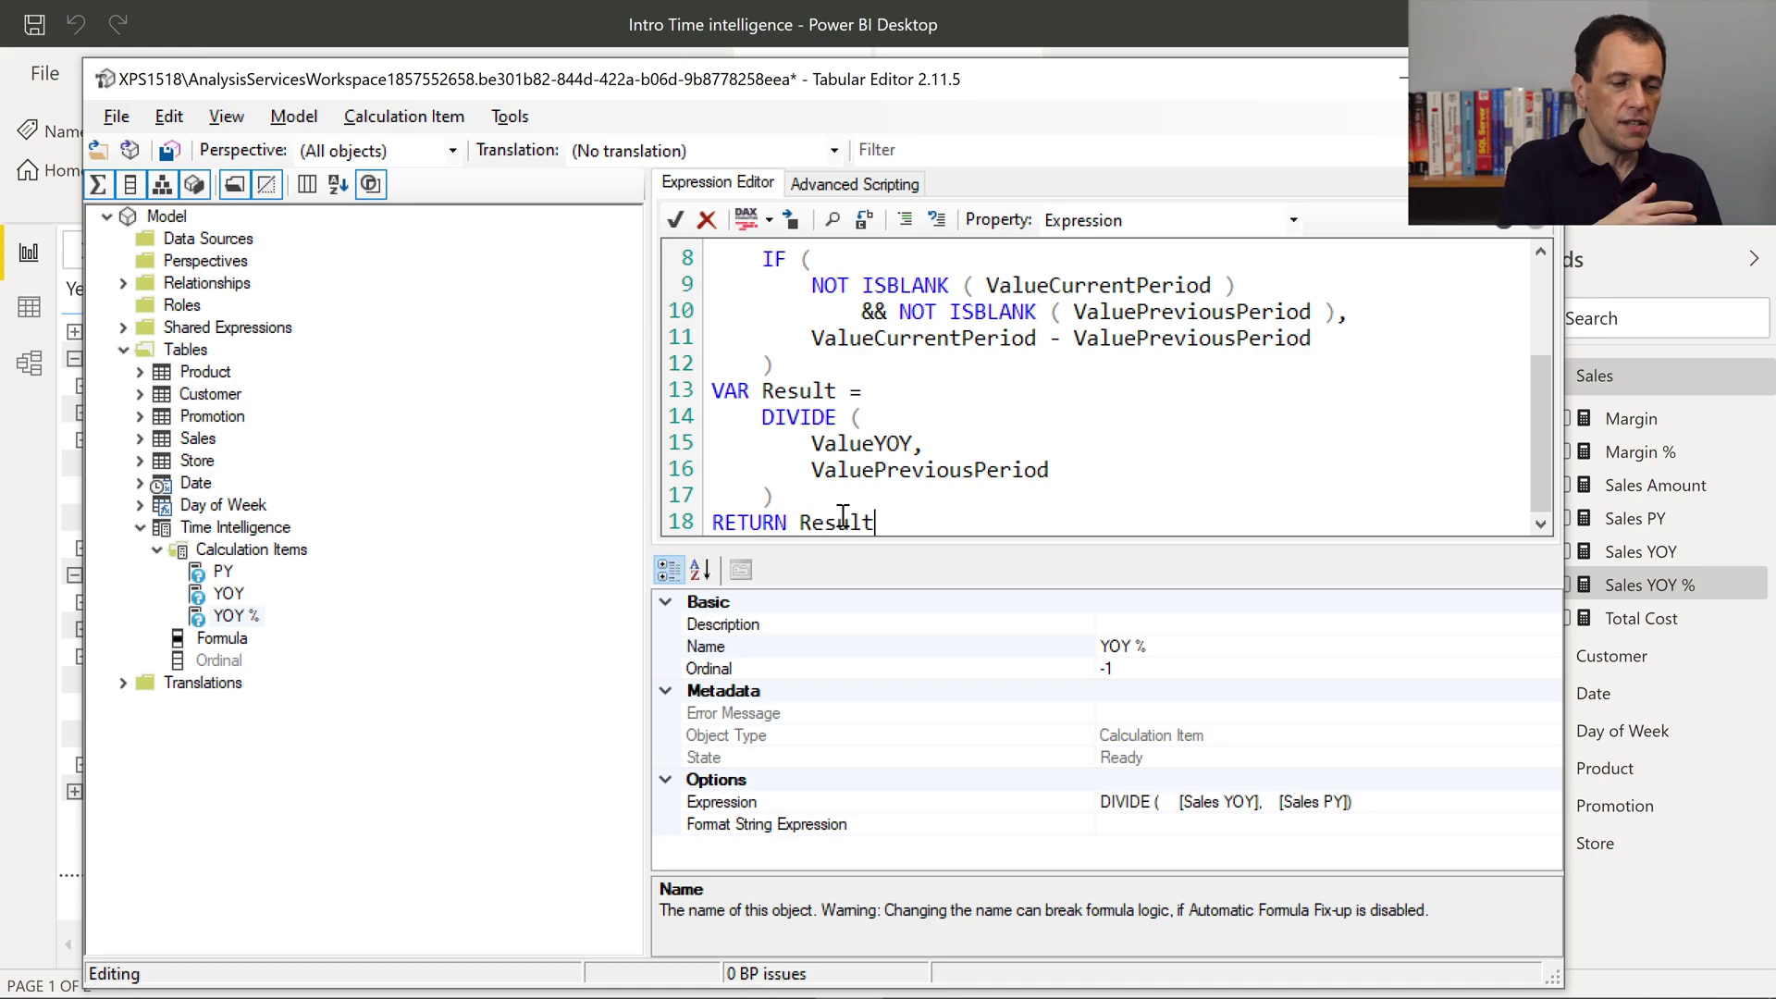
{"action": "scroll", "coordinate": [1237, 437], "scroll_direction": "up", "scroll_amount": 3}
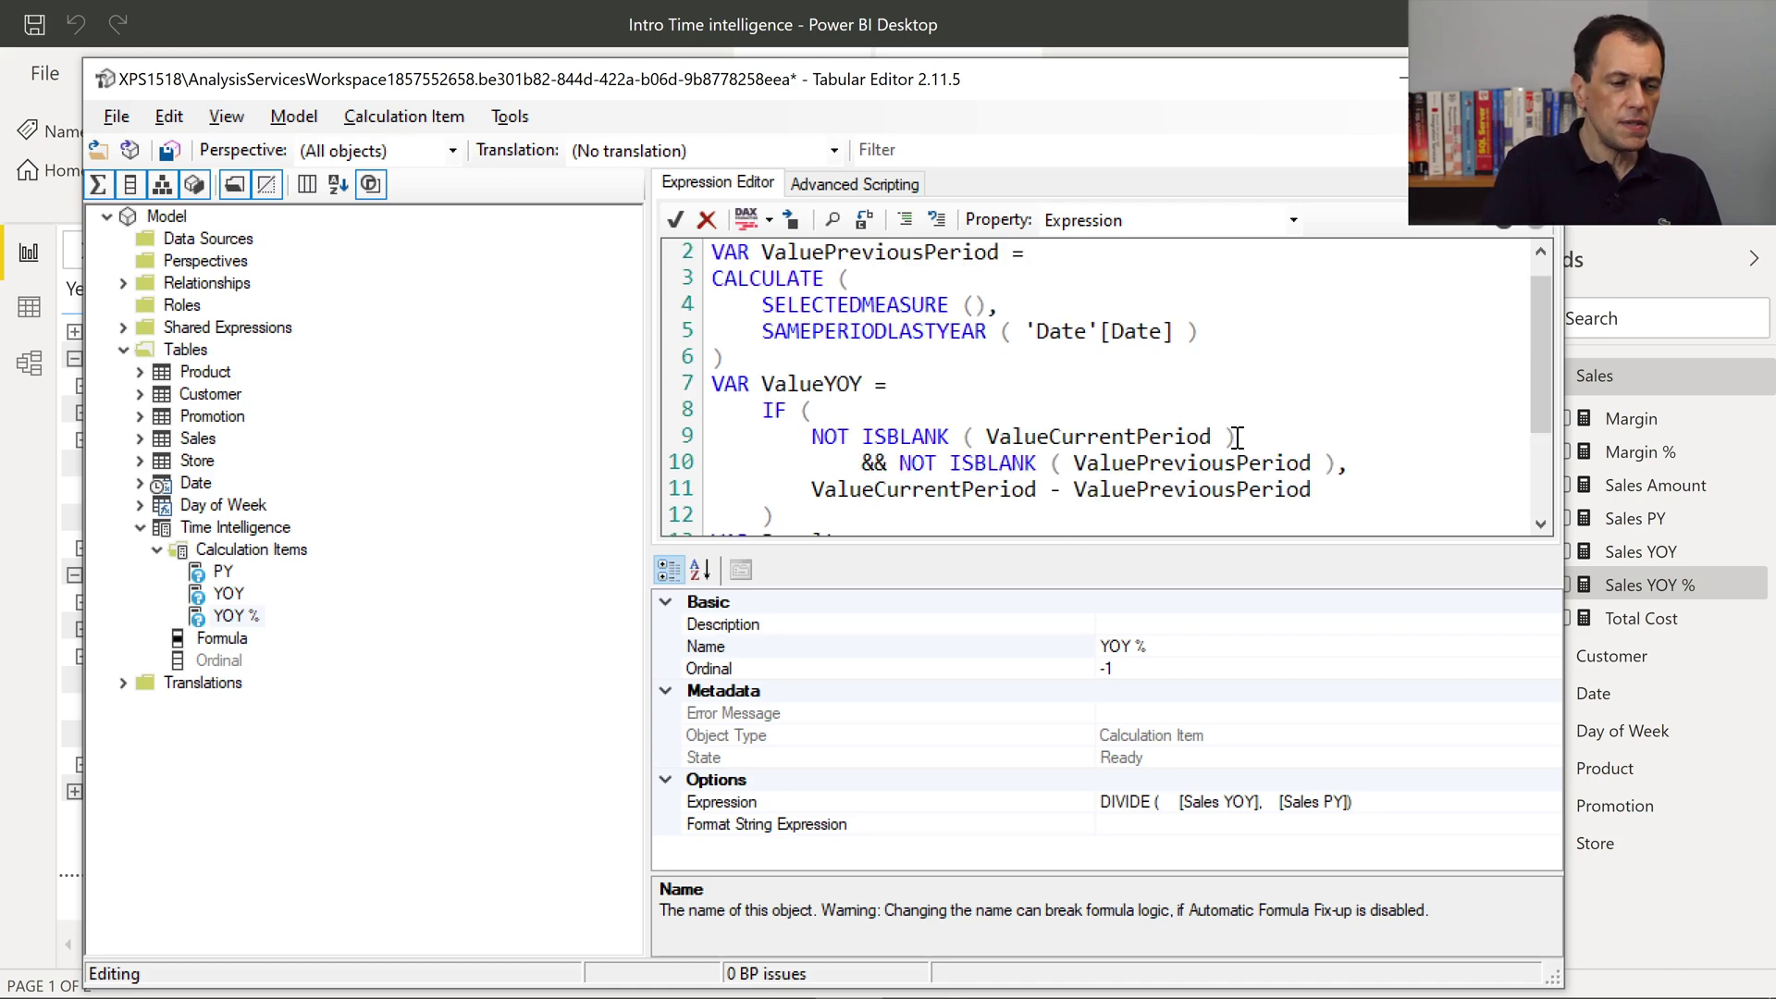
Save the Time Intelligence changes to the connected model with File > Save, then bring Power BI Desktop forward.
{"action": "scroll", "coordinate": [1238, 437], "scroll_direction": "down", "scroll_amount": 3}
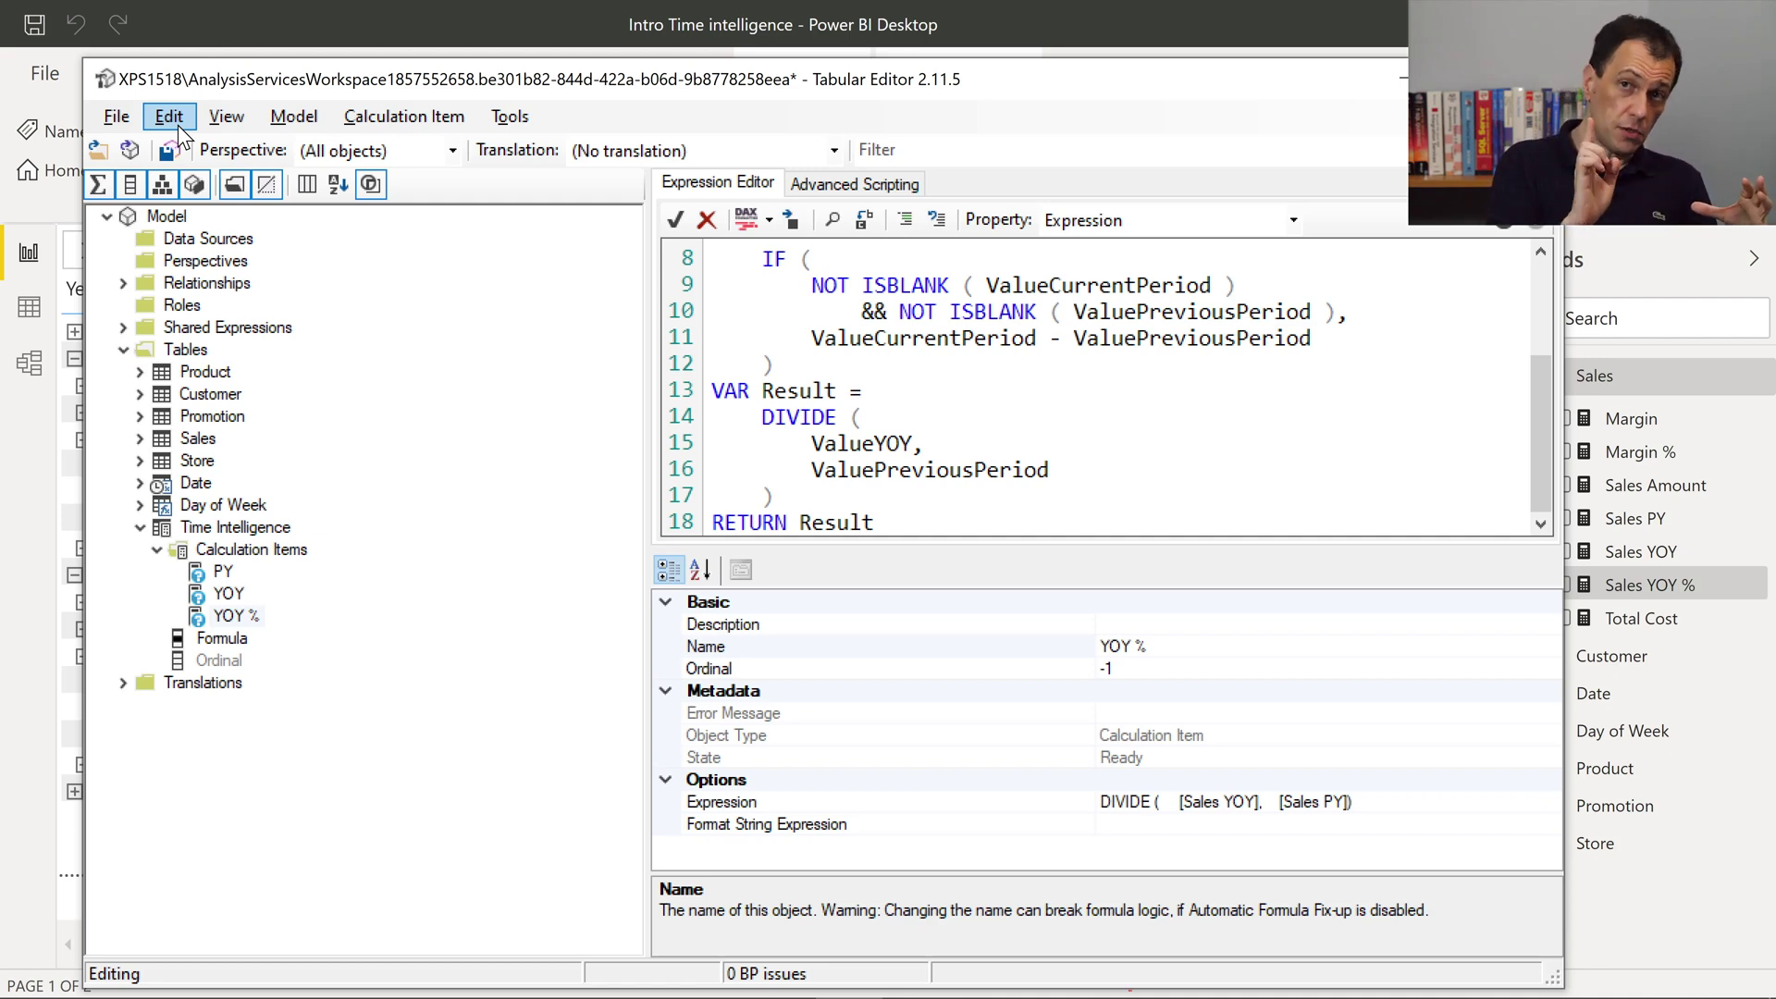
{"action": "left_click", "coordinate": [116, 115]}
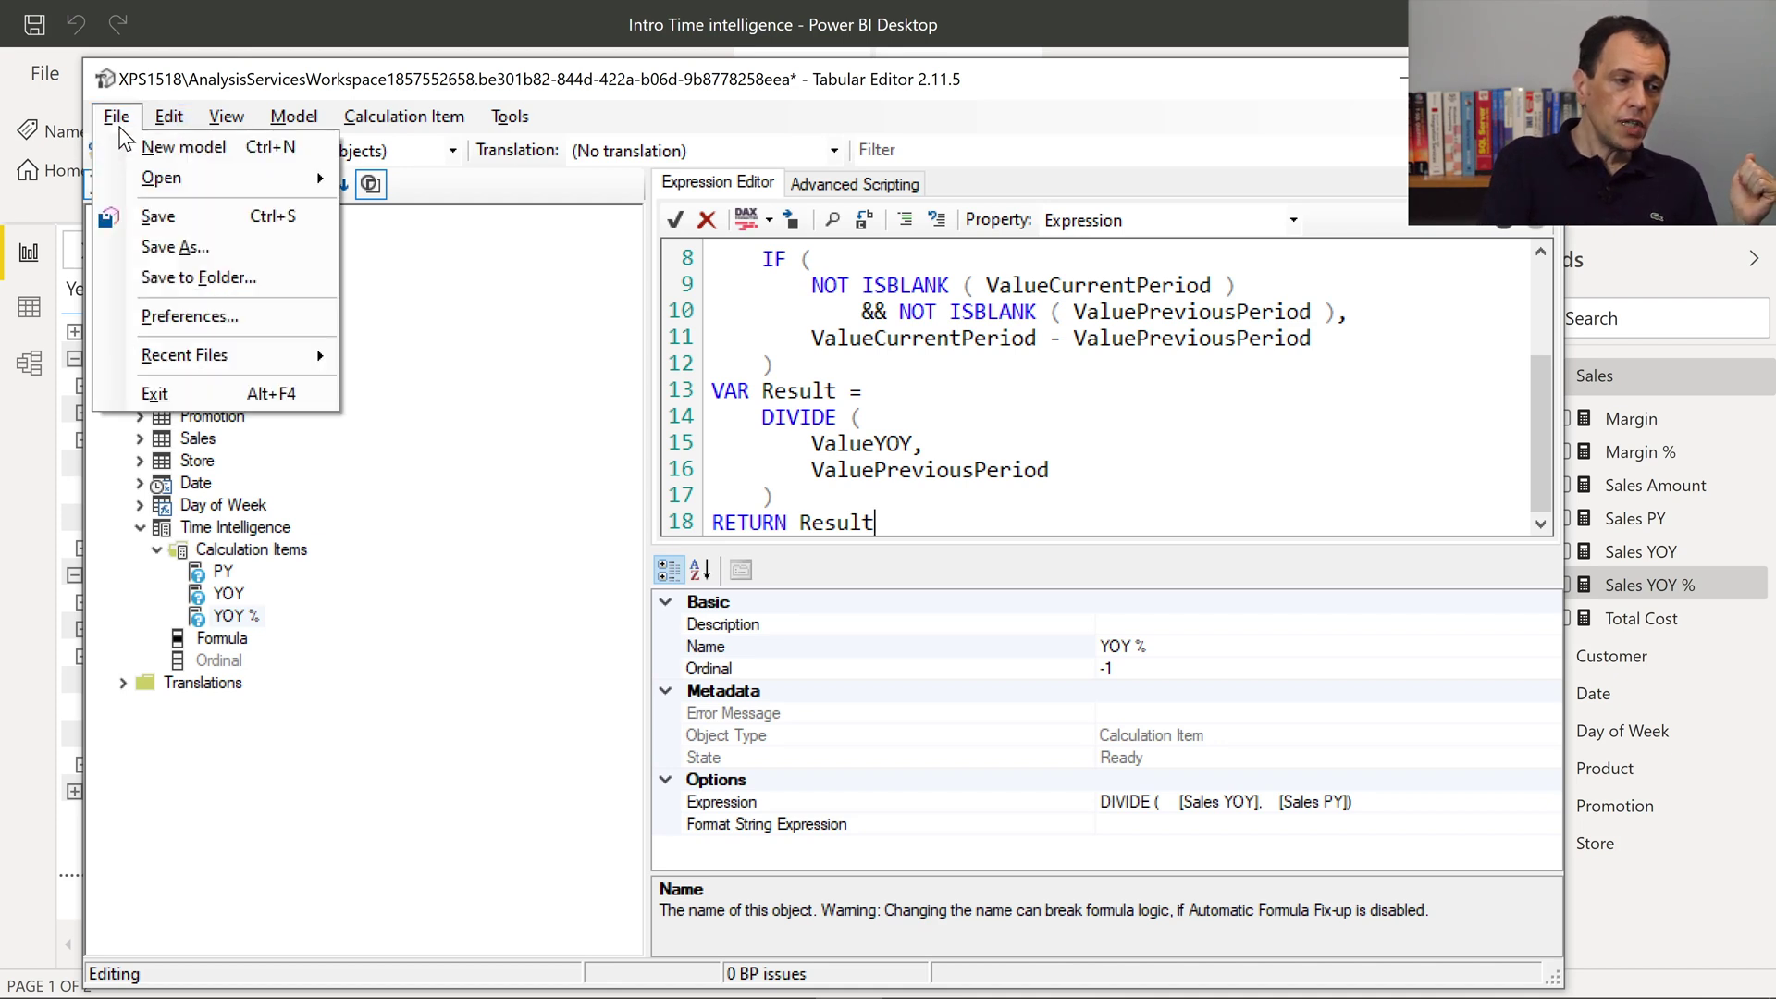
{"action": "left_click", "coordinate": [185, 210]}
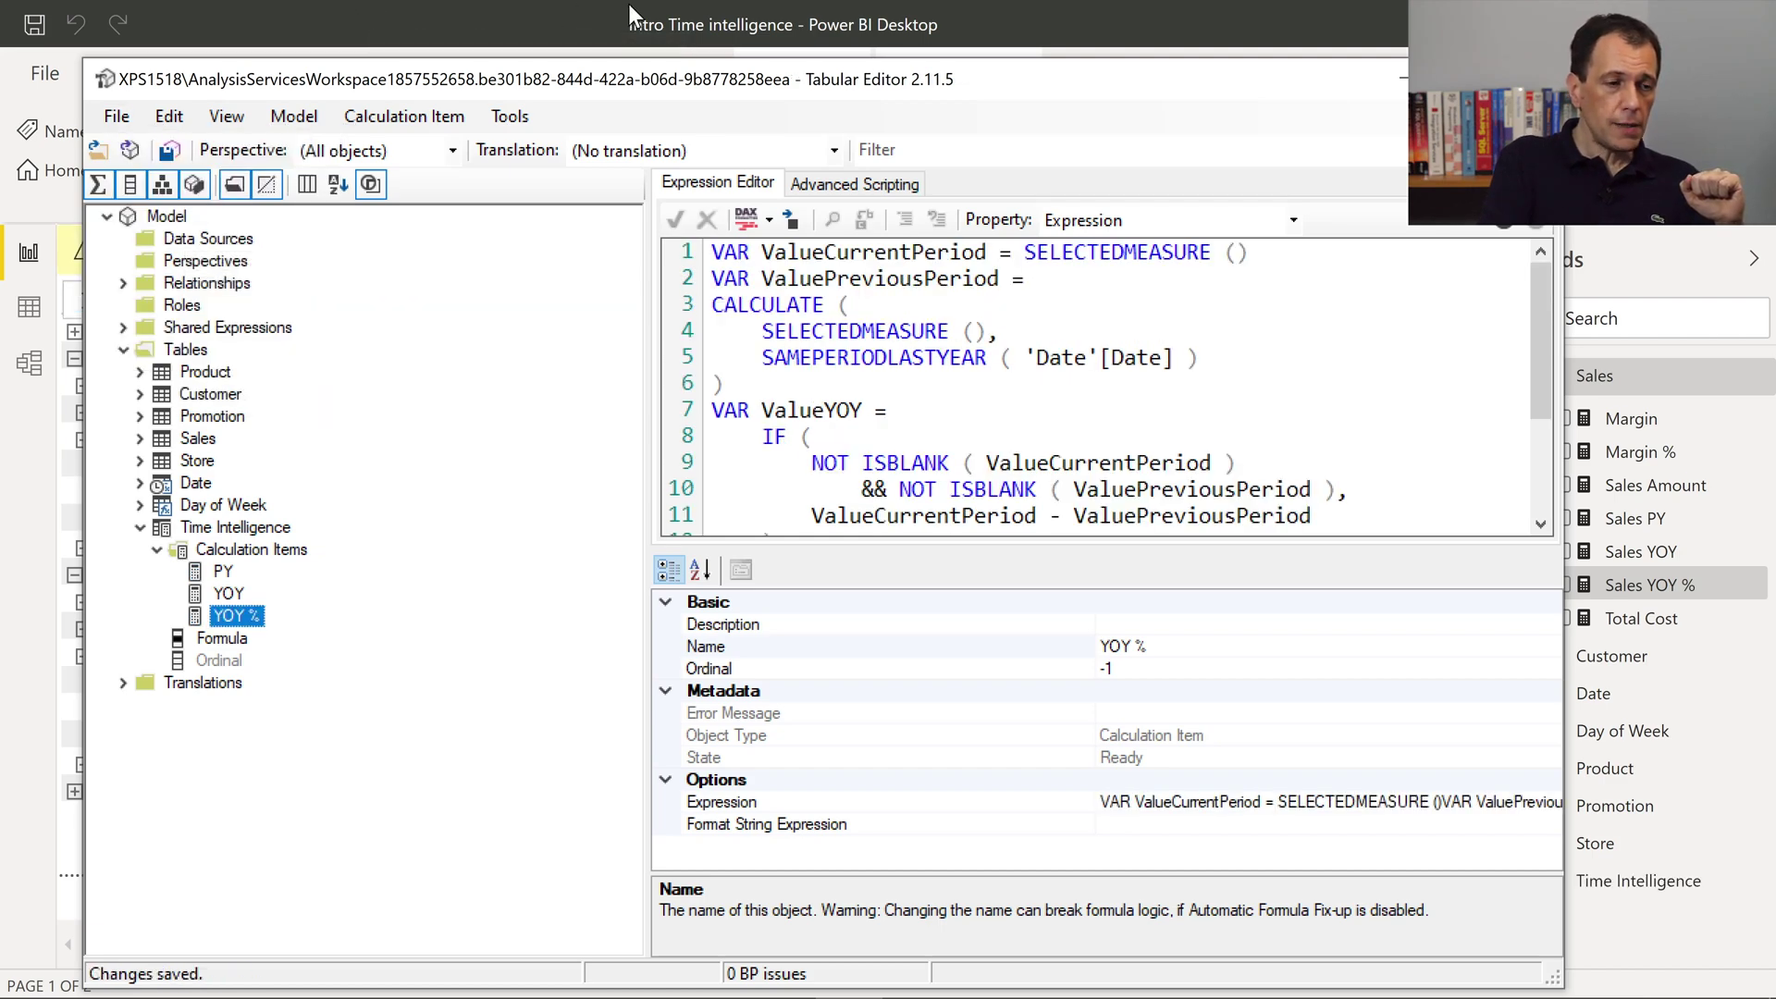
{"action": "left_click", "coordinate": [628, 4]}
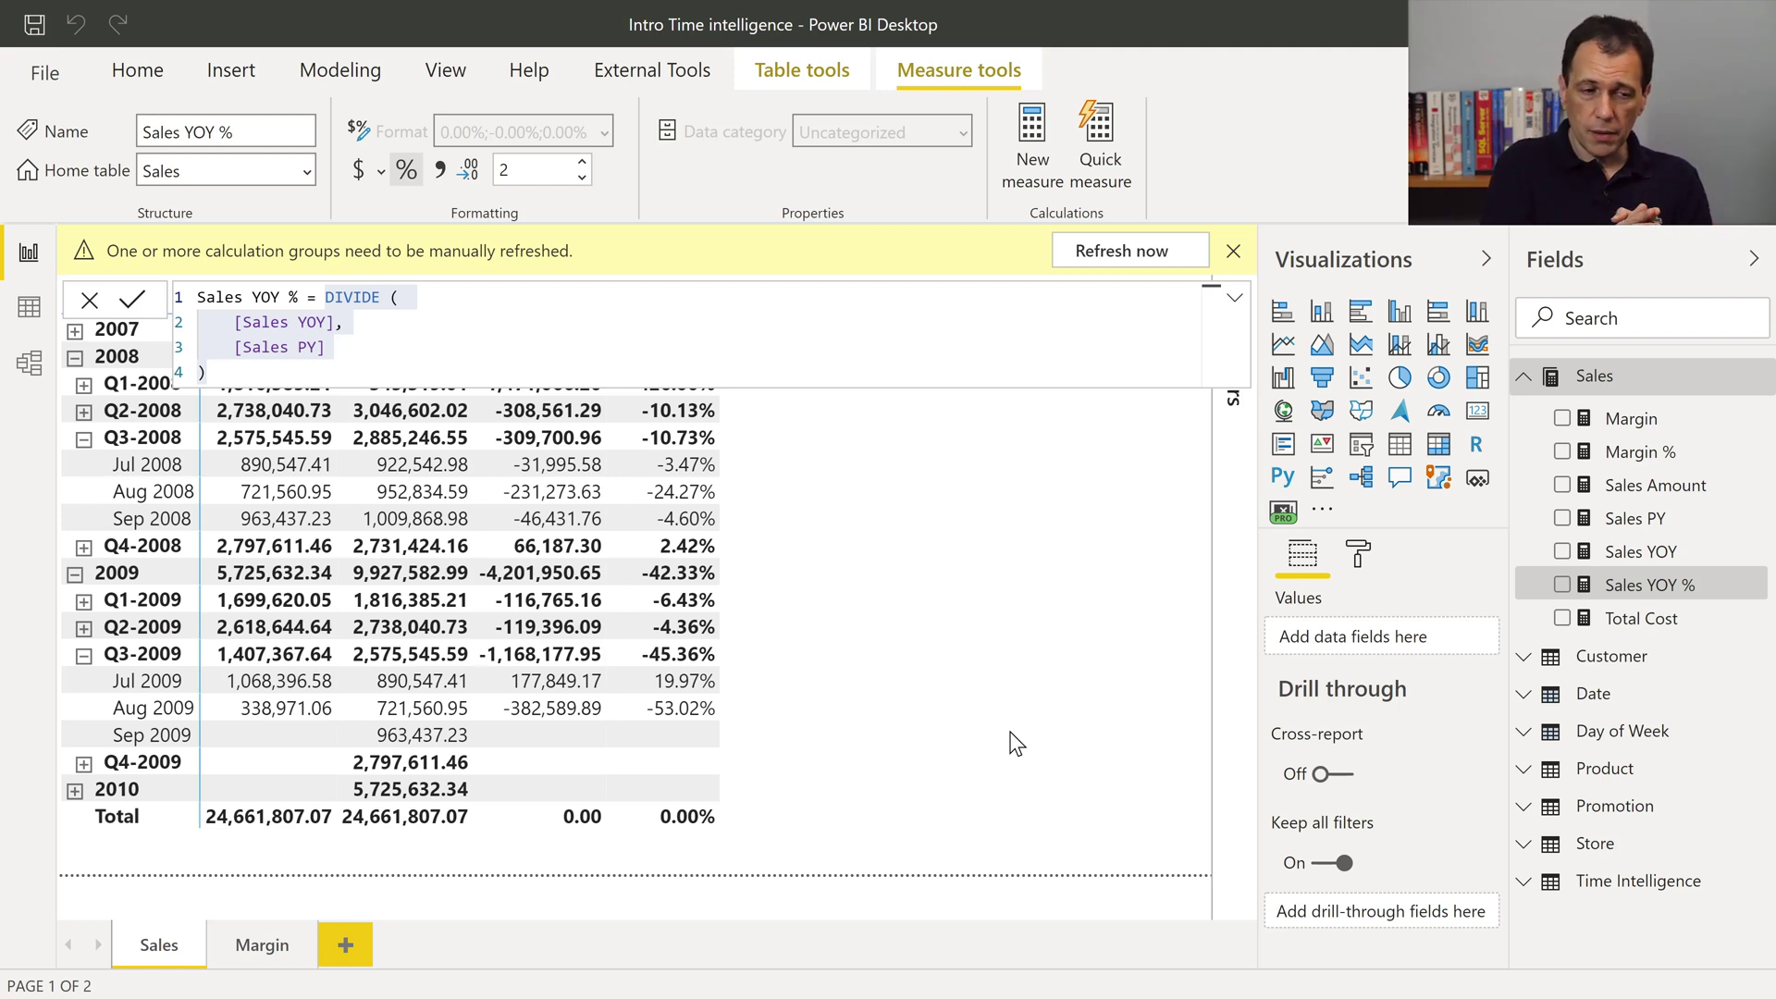
Refresh the calculation groups, expand the Time Intelligence fields, and duplicate the Sales page.
{"action": "left_click", "coordinate": [1145, 267]}
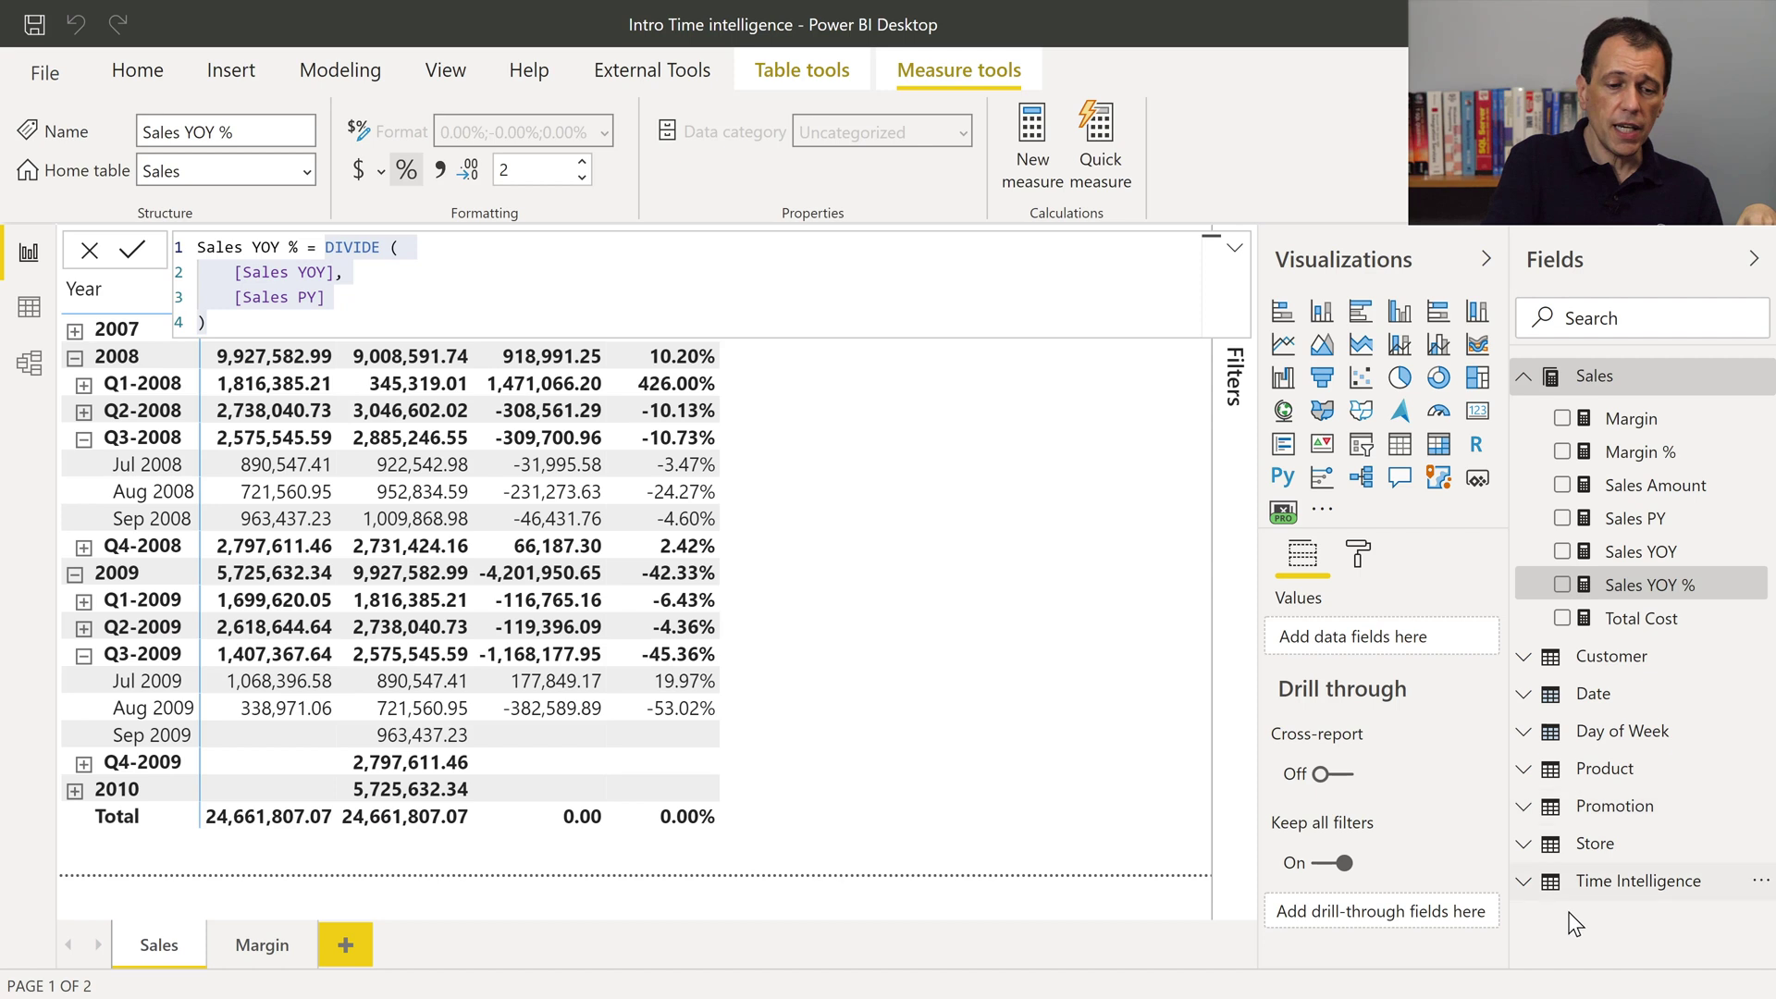
{"action": "left_click", "coordinate": [1522, 883]}
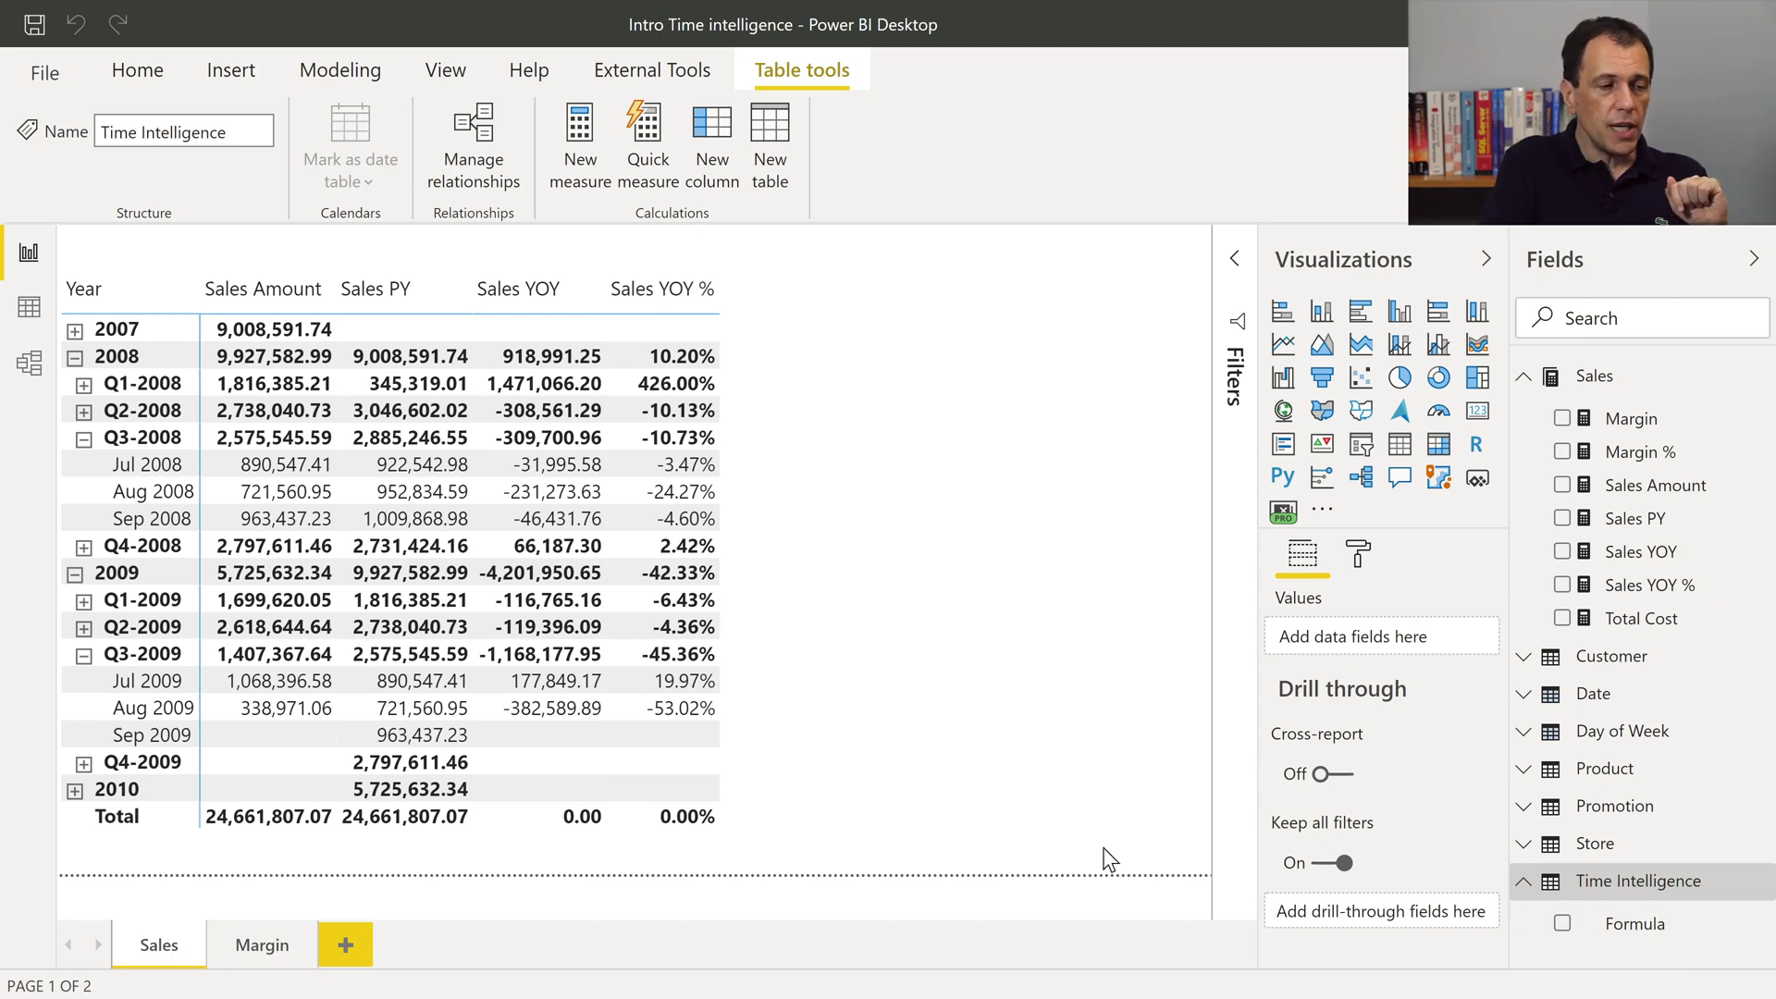
{"action": "right_click", "coordinate": [157, 978]}
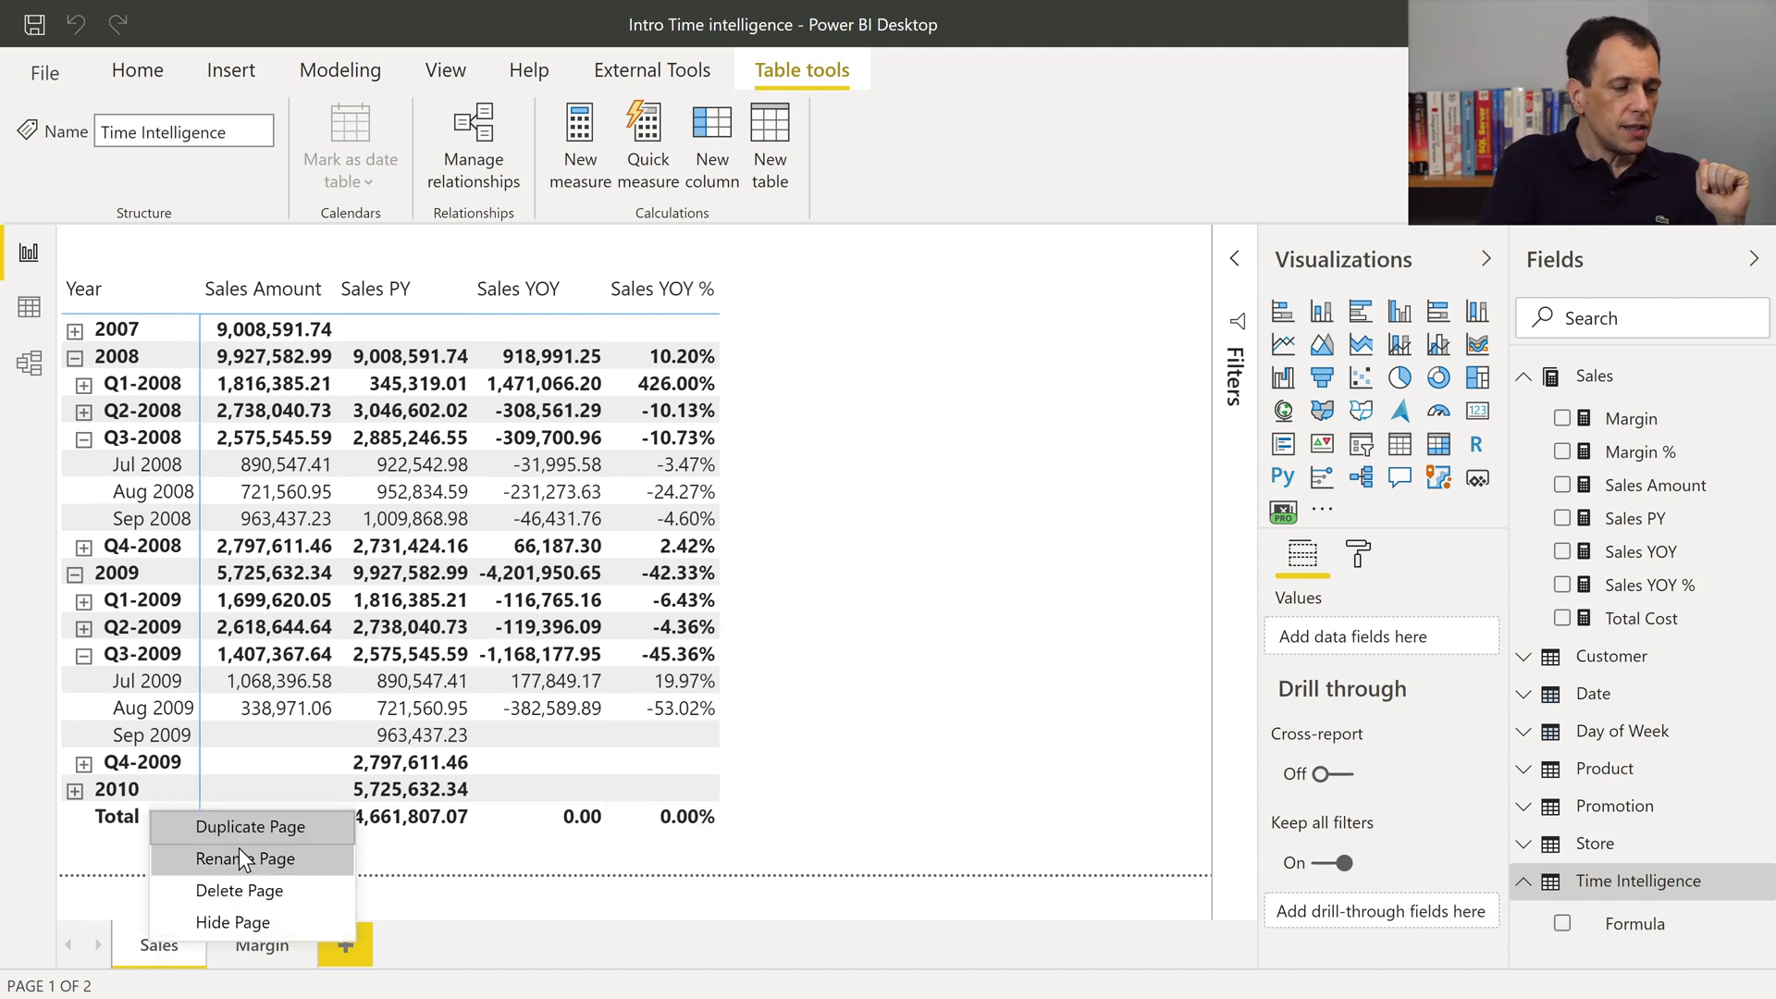
{"action": "left_click", "coordinate": [185, 829]}
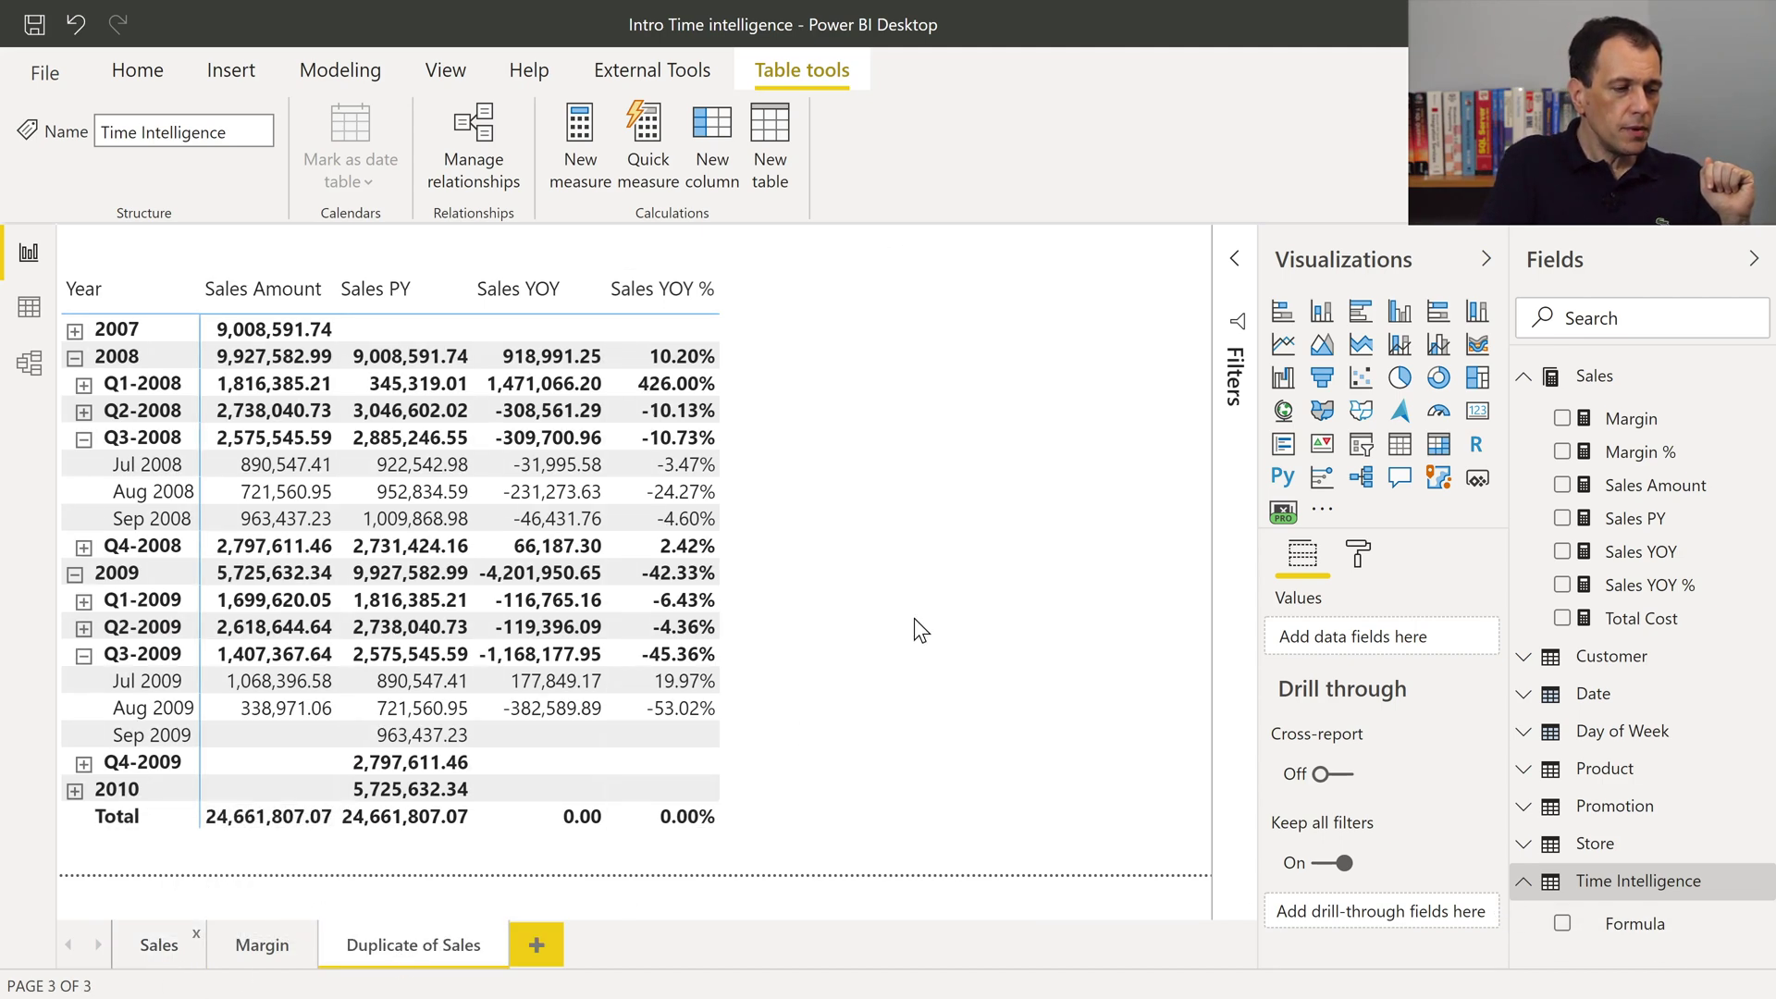
Remove Sales PY, Sales YOY and Sales YOY % from the copied matrix, leaving Sales Amount.
{"action": "left_click", "coordinate": [936, 615]}
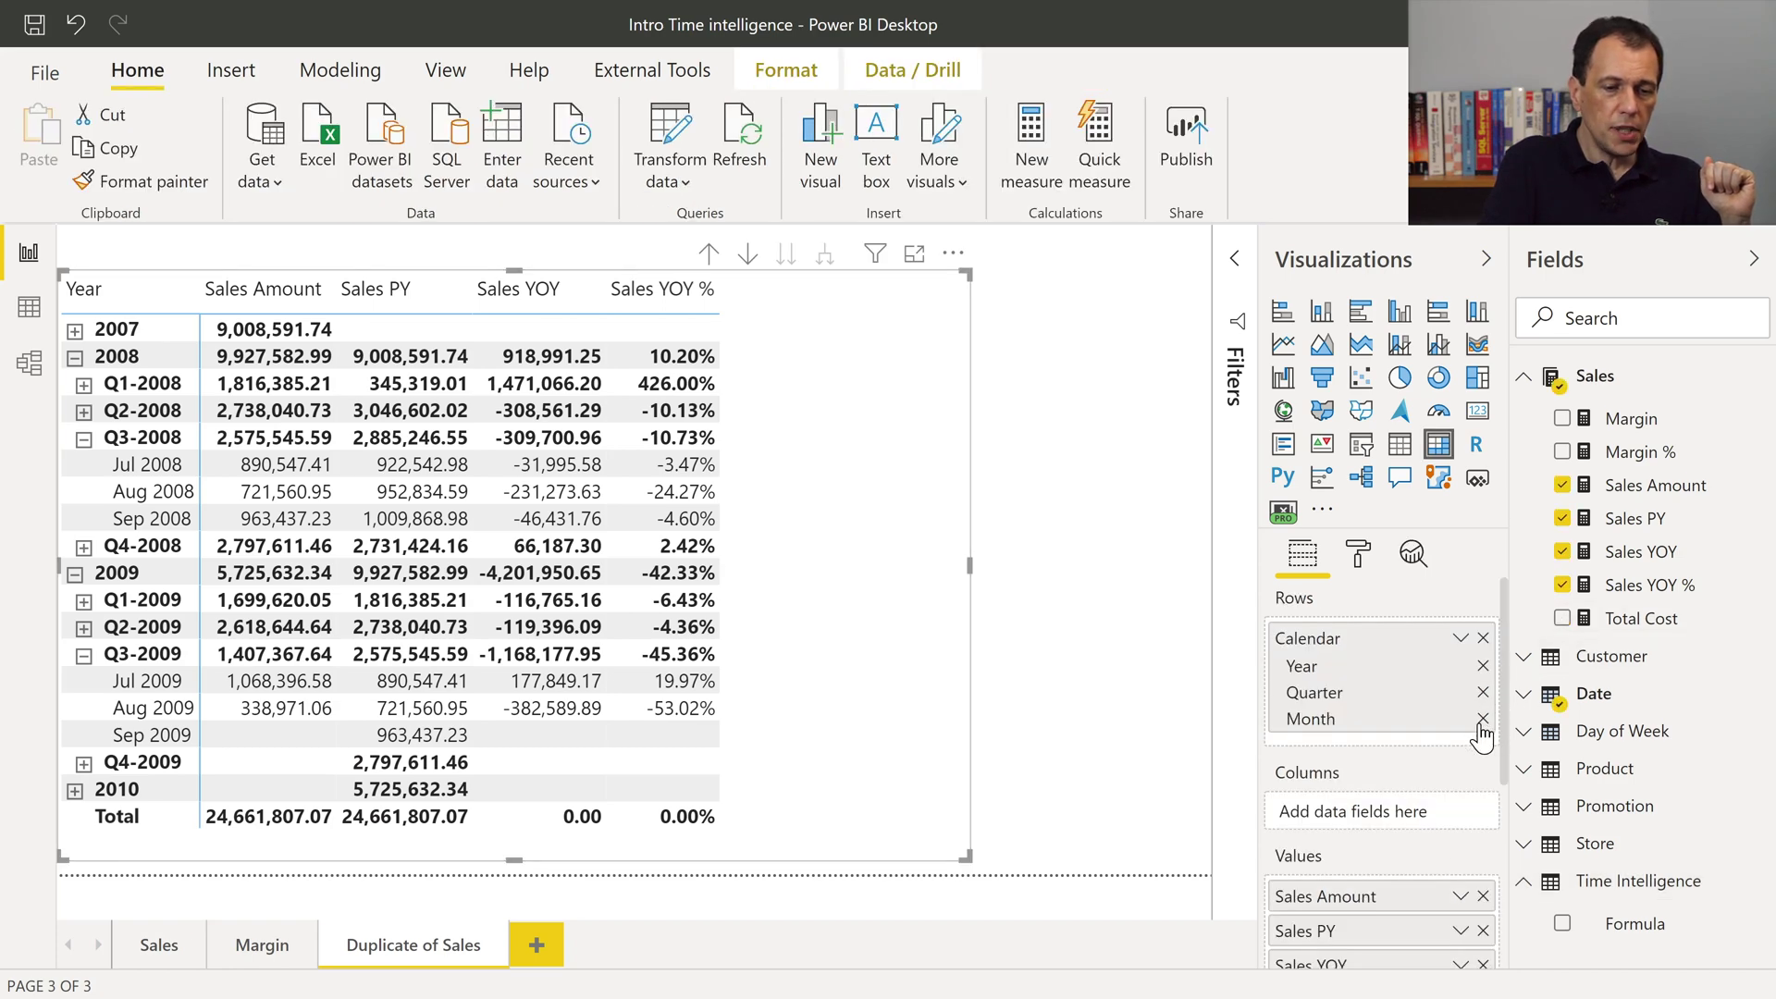
{"action": "left_click", "coordinate": [1483, 930]}
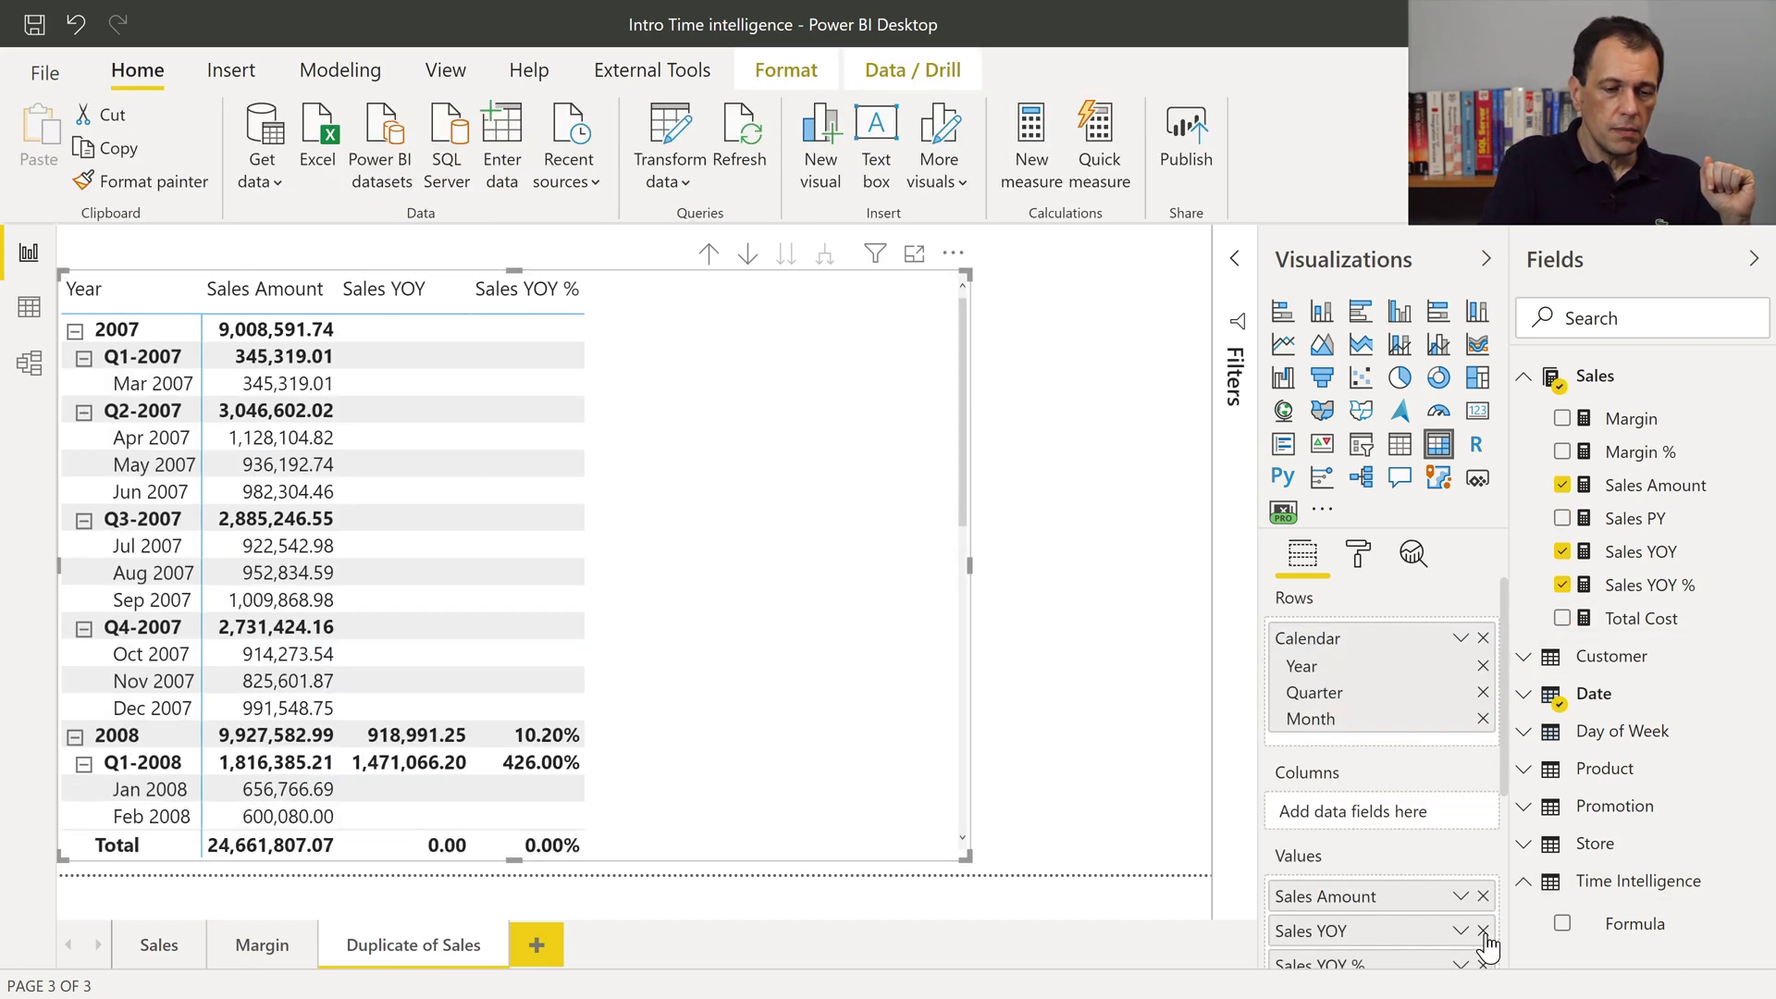
{"action": "left_click", "coordinate": [1483, 931]}
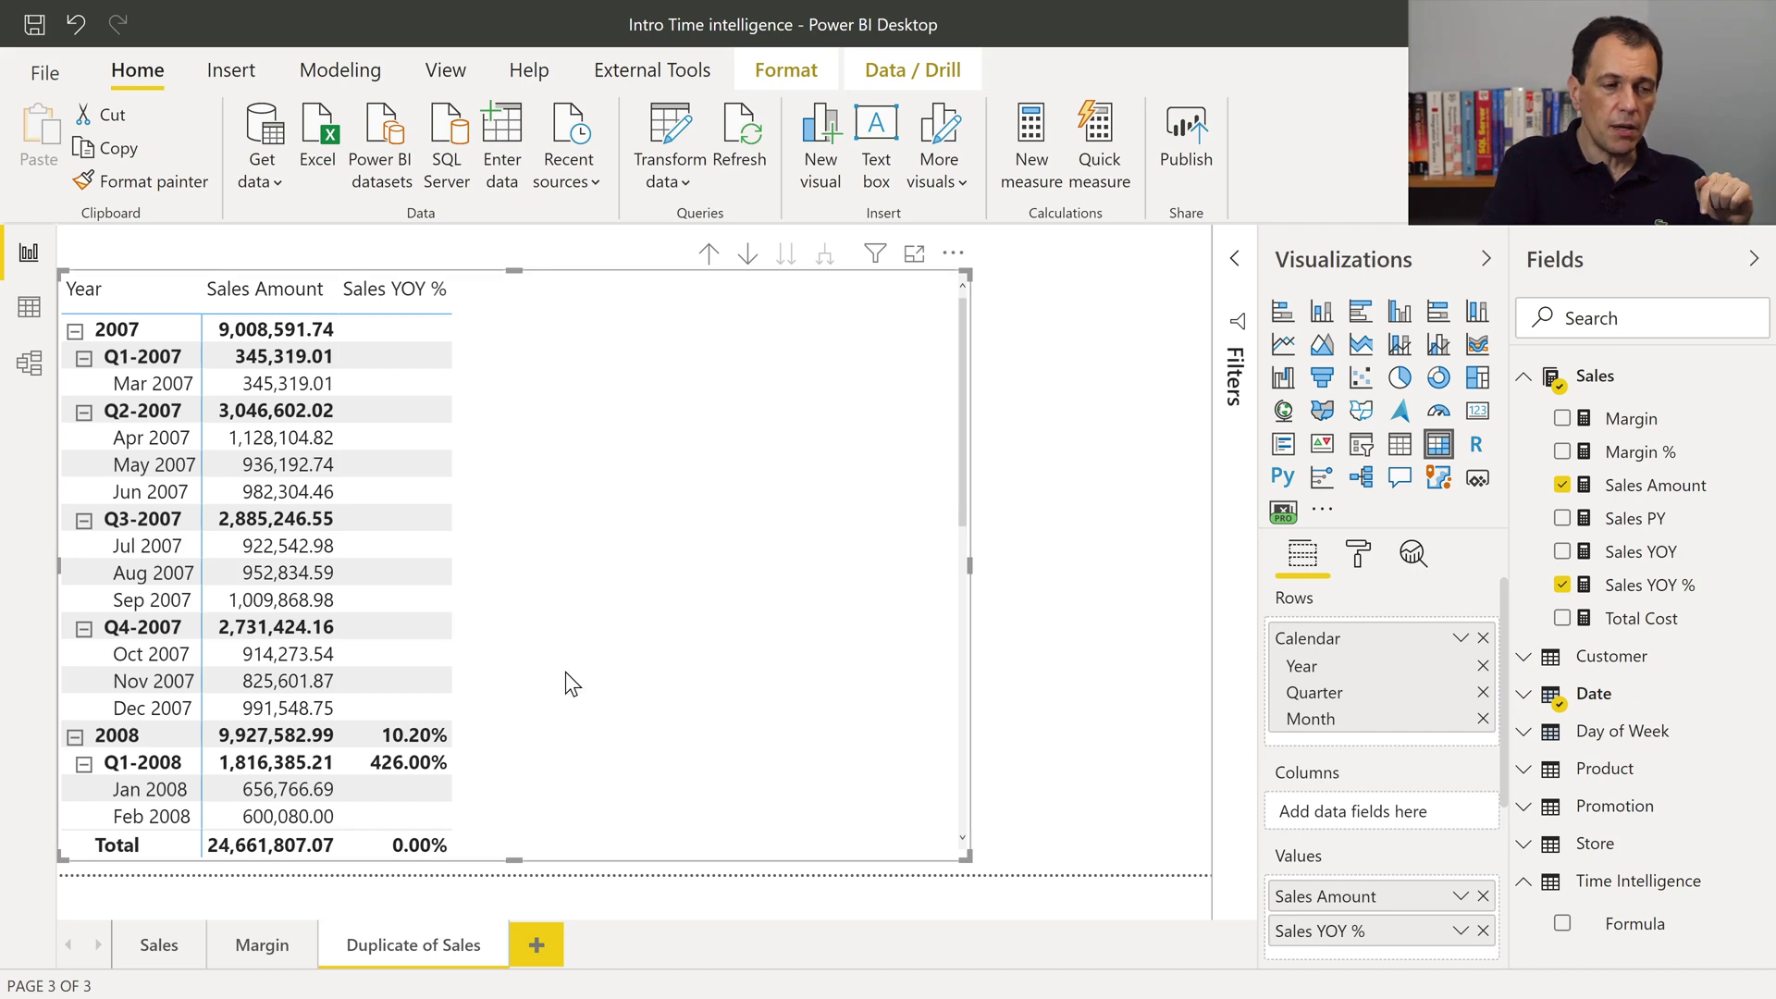
{"action": "left_click", "coordinate": [1483, 930]}
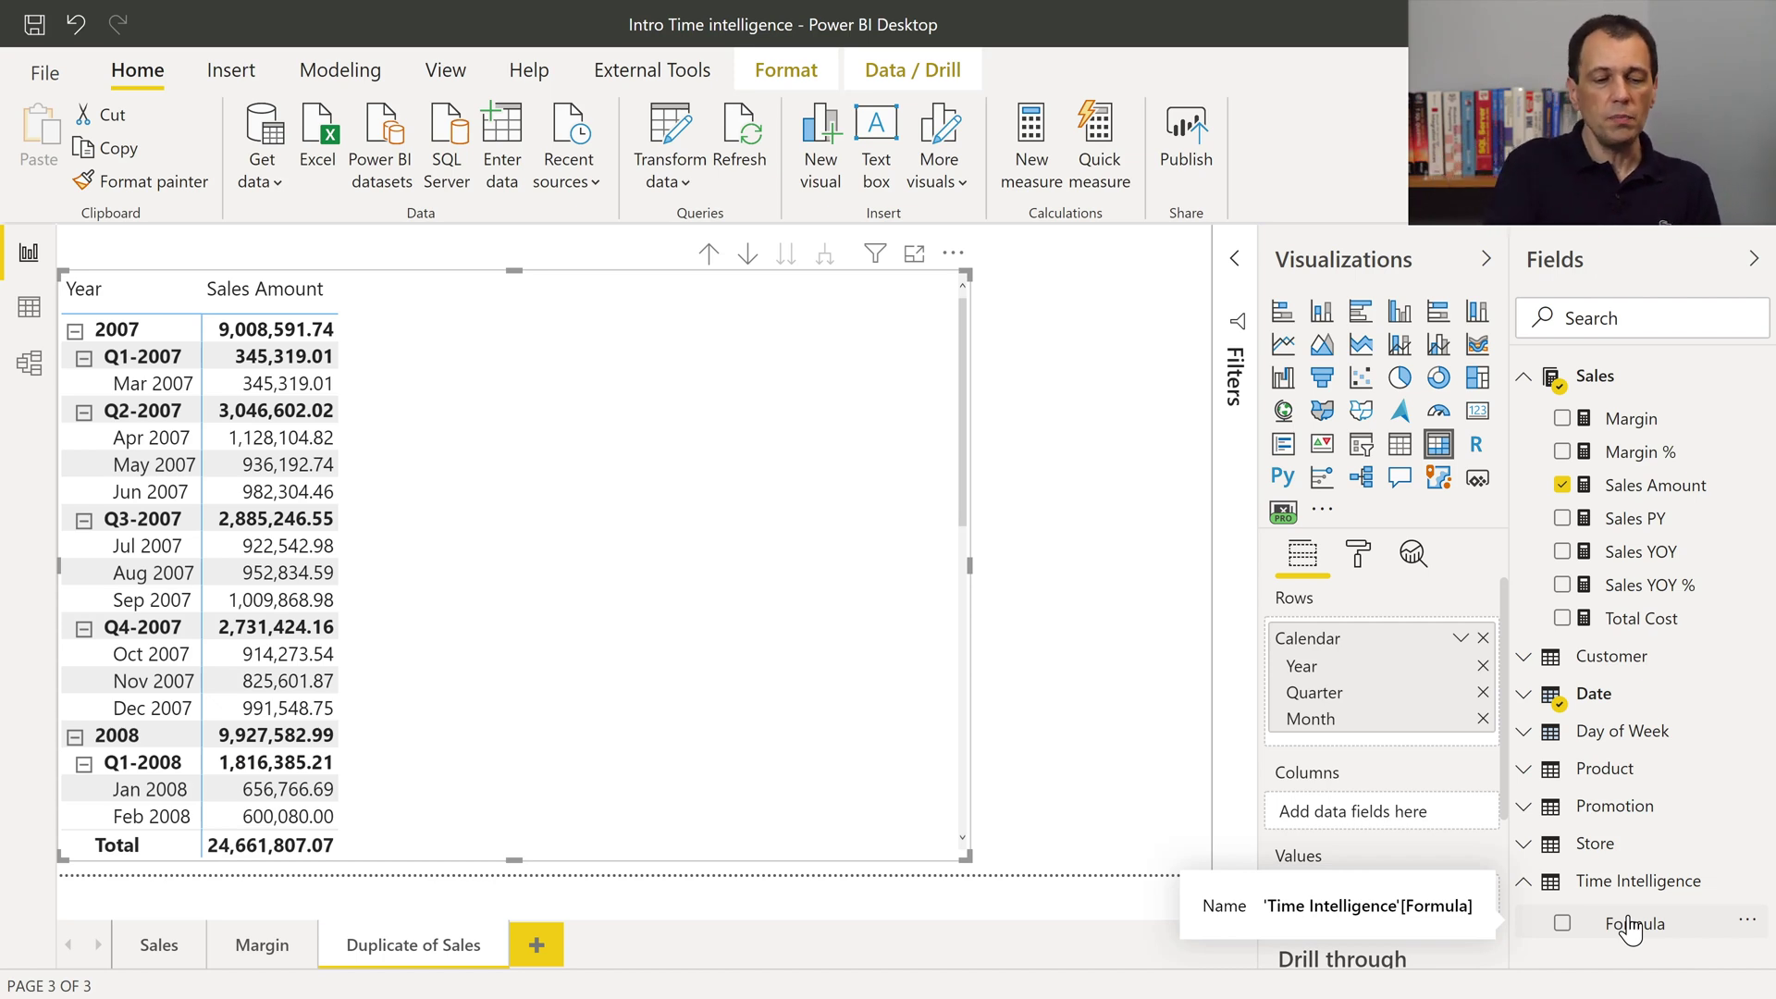
Put the Time Intelligence Formula field on the matrix Columns, briefly adding then removing Margin from Values.
{"action": "left_click_drag", "start_coordinate": [1633, 929], "coordinate": [1378, 823]}
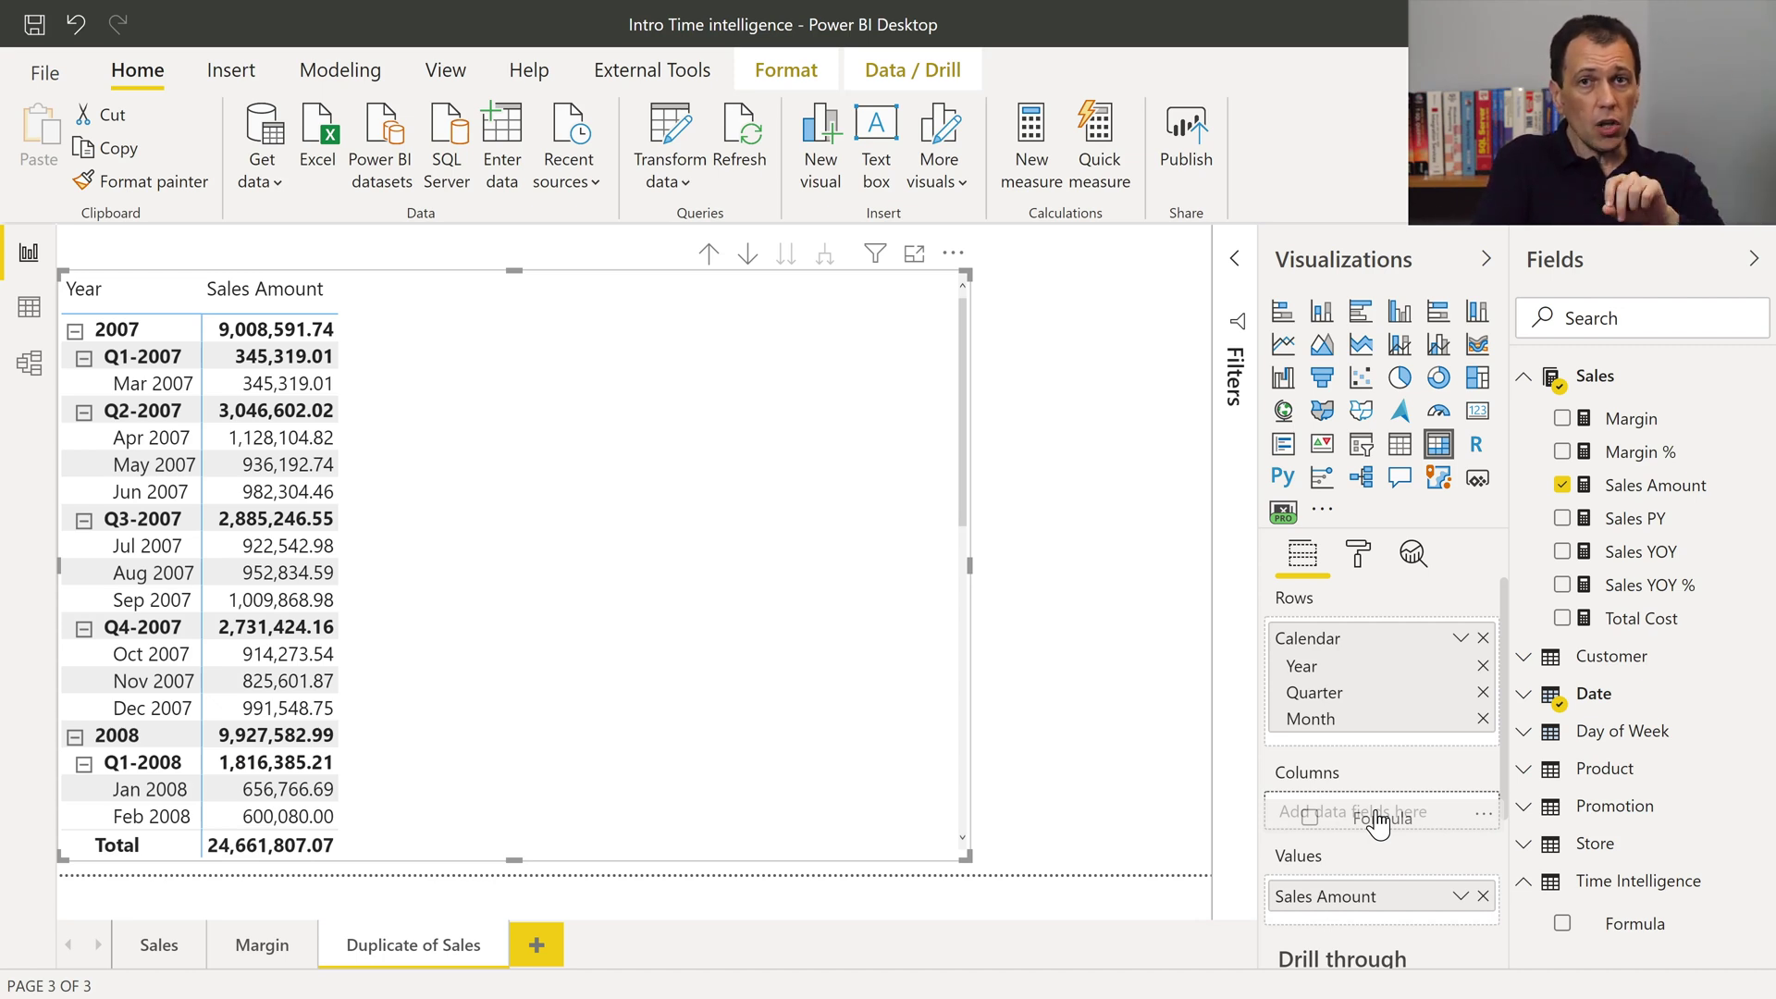
{"action": "left_click_drag", "start_coordinate": [1378, 823], "coordinate": [1378, 819]}
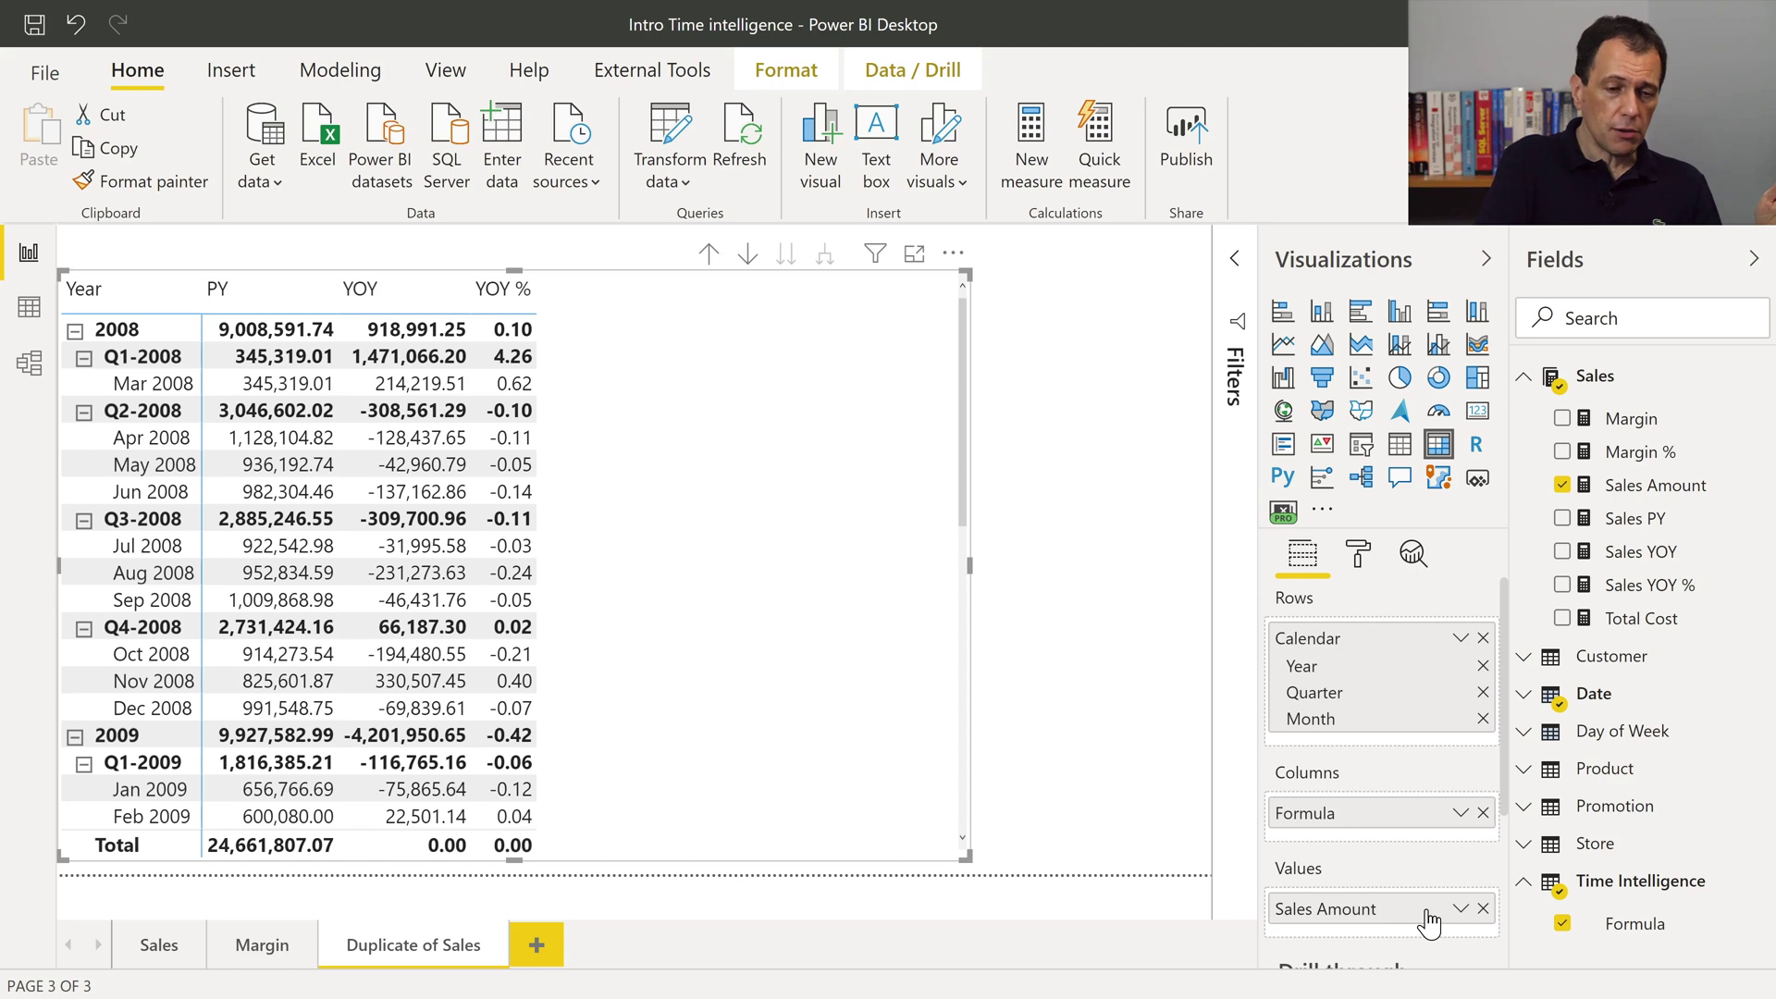
{"action": "left_click_drag", "start_coordinate": [1631, 419], "coordinate": [1434, 939]}
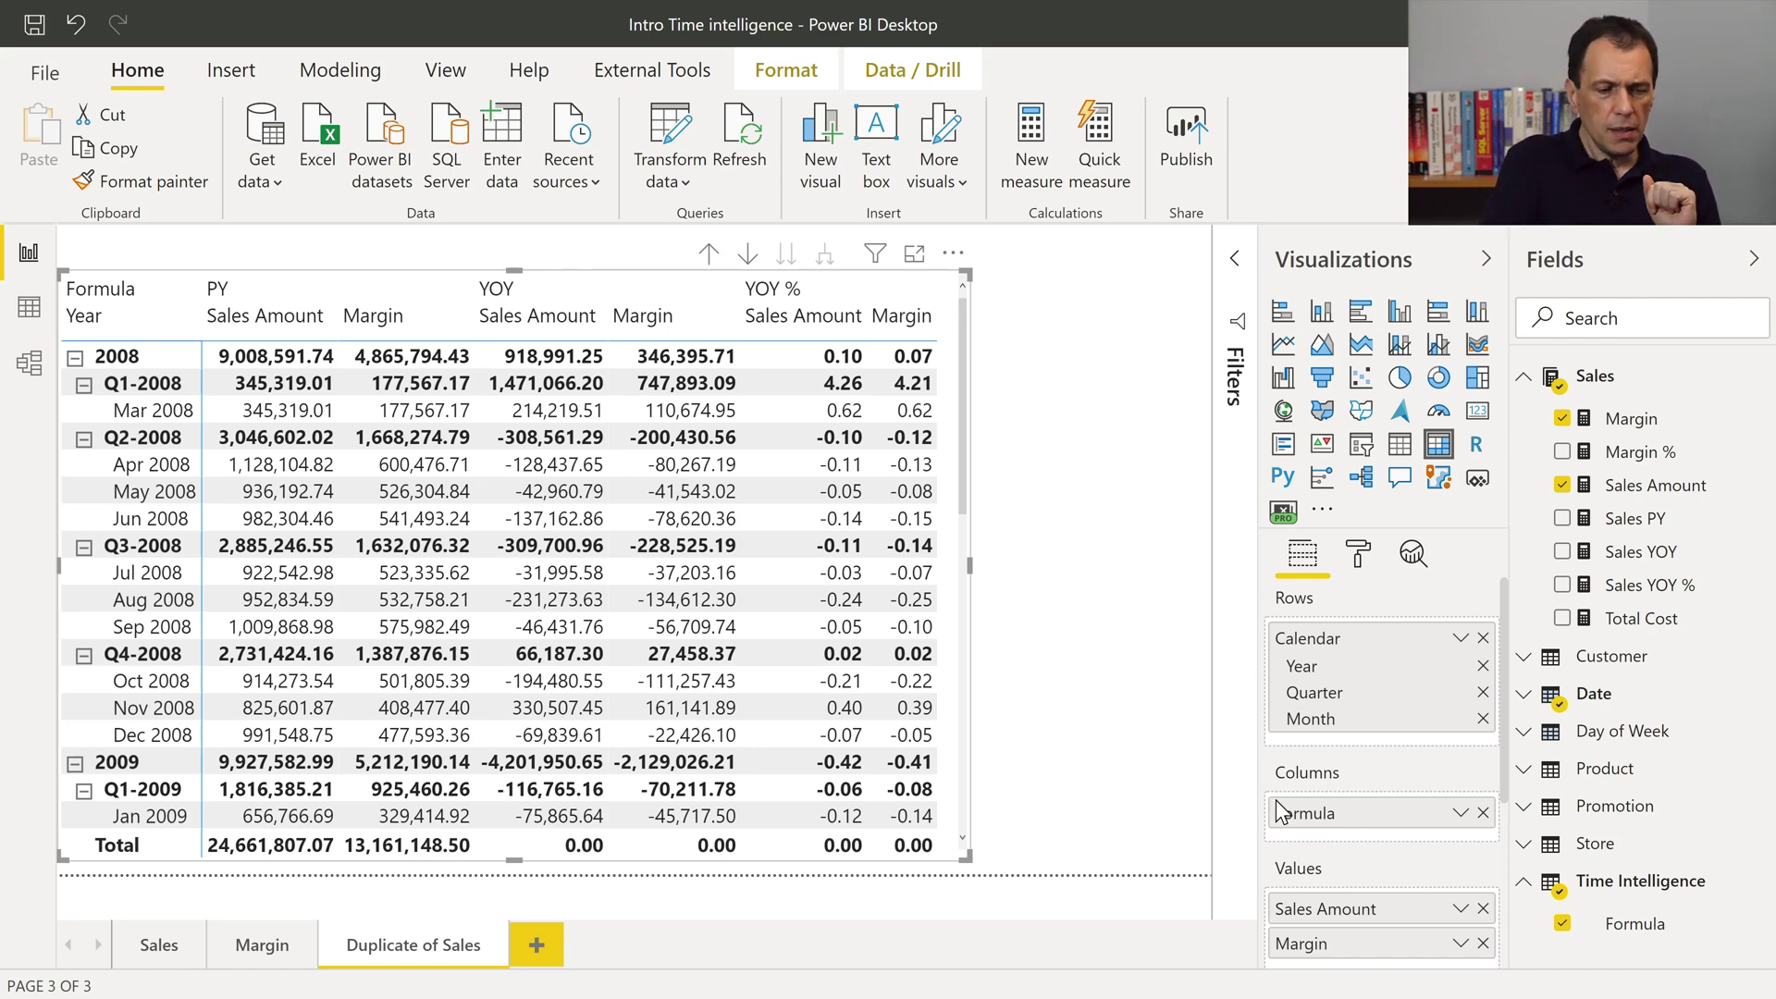
{"action": "left_click", "coordinate": [1482, 943]}
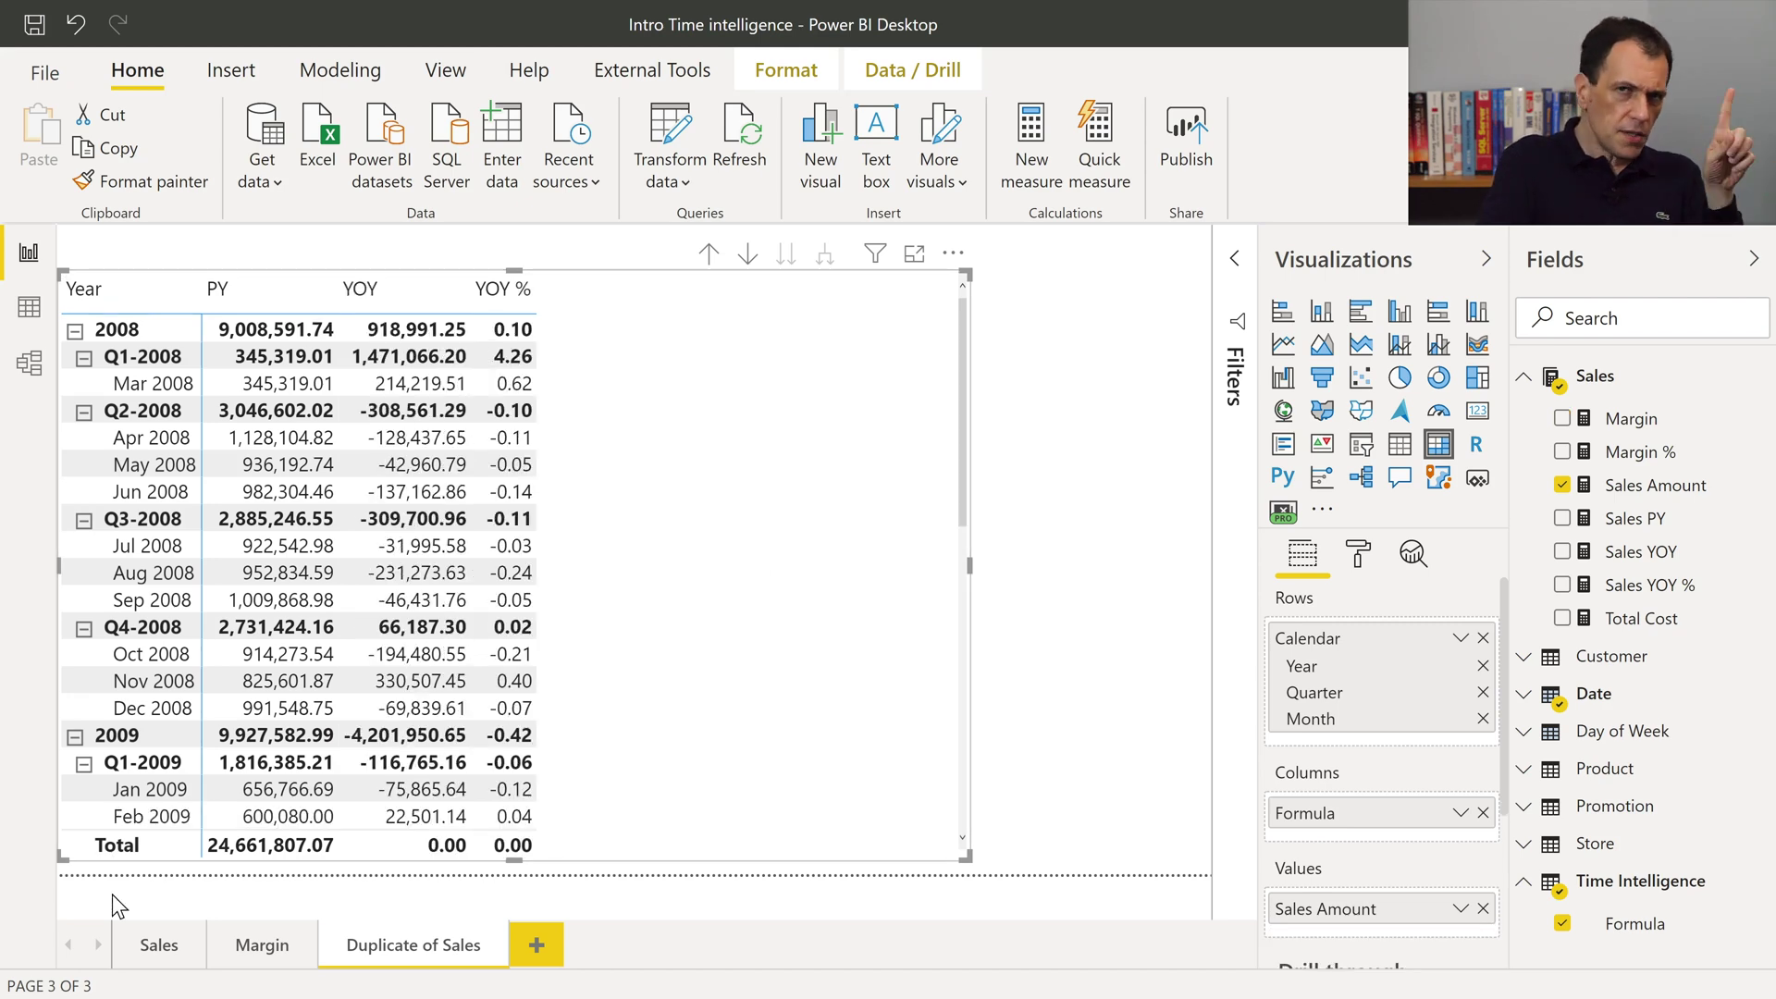
Return to the original Sales page and bring Tabular Editor back to the front.
{"action": "left_click", "coordinate": [153, 957]}
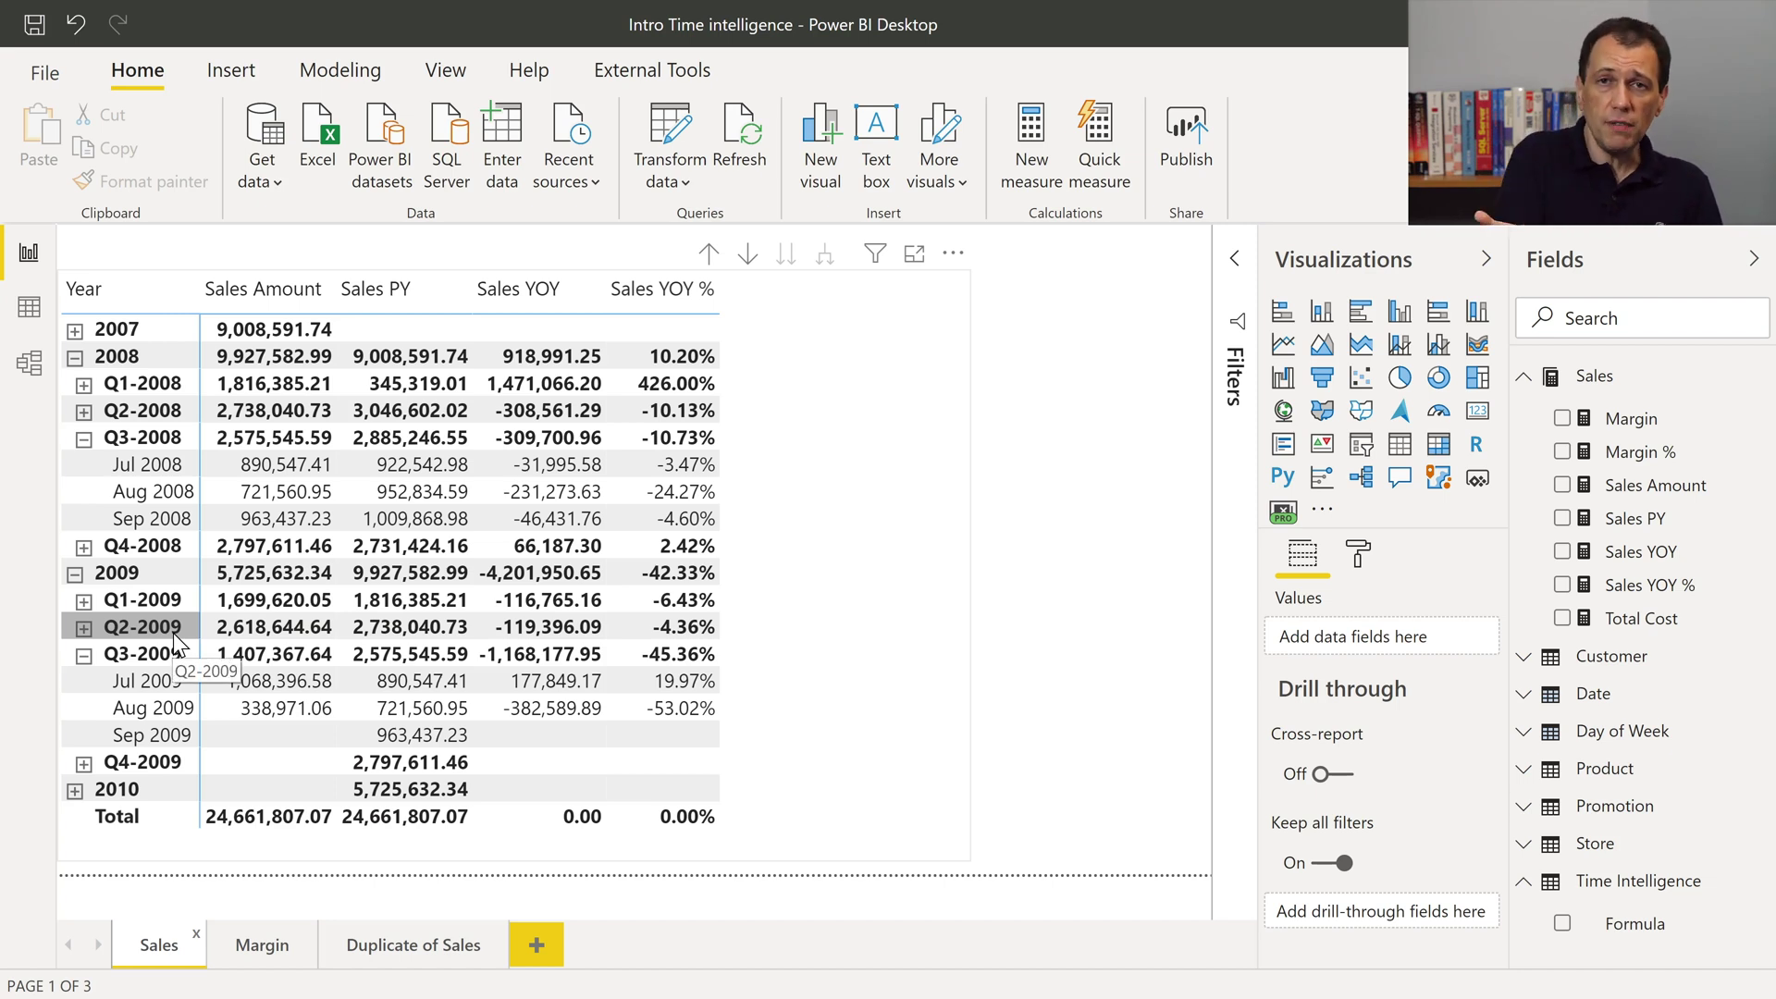
{"action": "key", "text": "alt+Tab"}
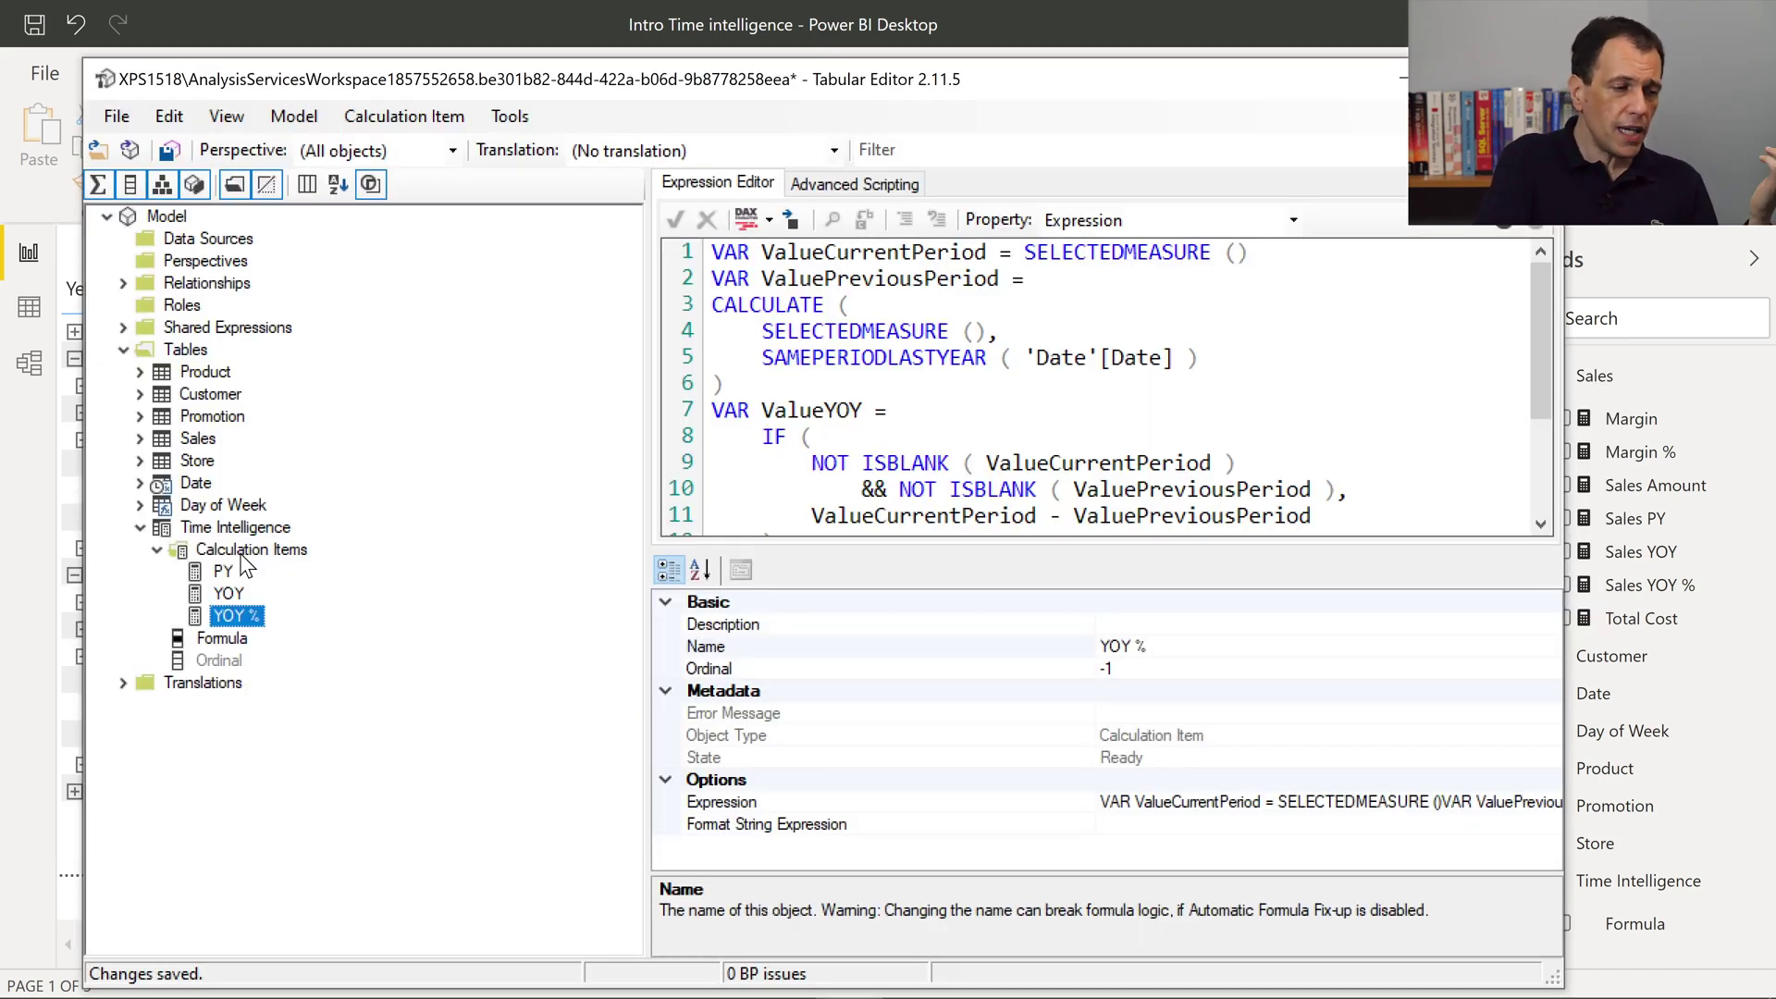
Add a new calculation item named Current and start editing its Ordinal.
{"action": "left_click", "coordinate": [248, 550]}
{"action": "right_click", "coordinate": [247, 551]}
{"action": "left_click", "coordinate": [370, 566]}
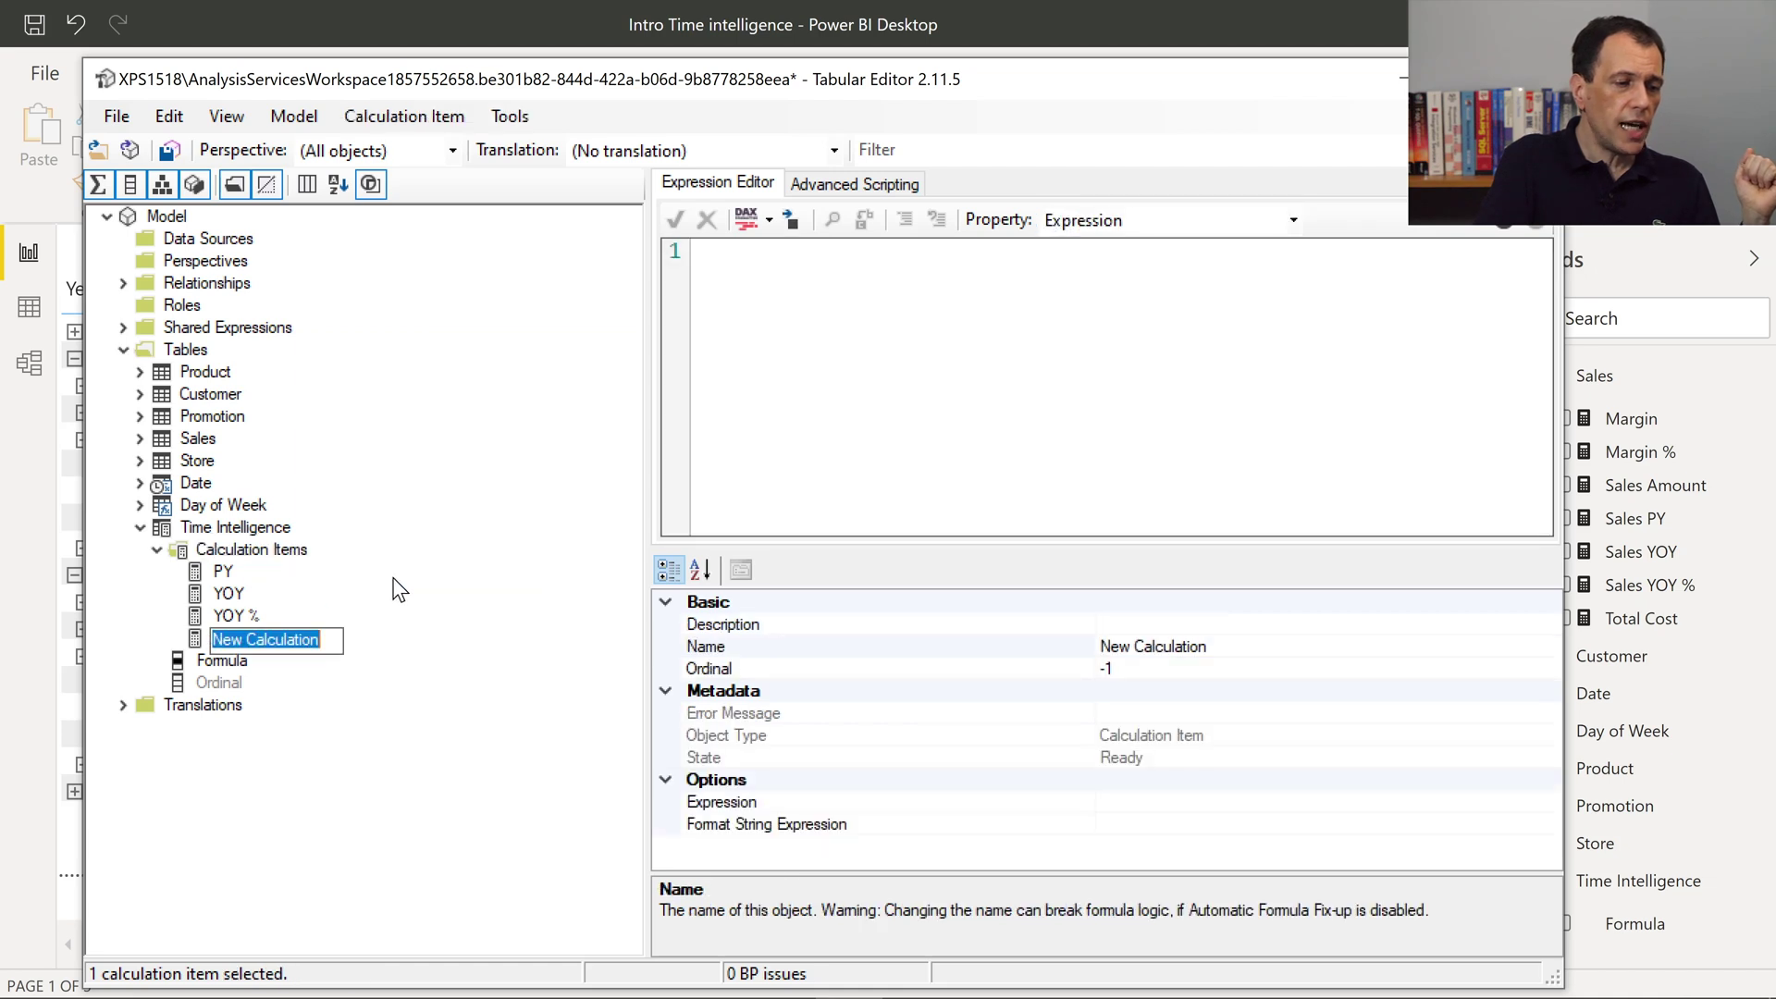
{"action": "type", "text": "Current"}
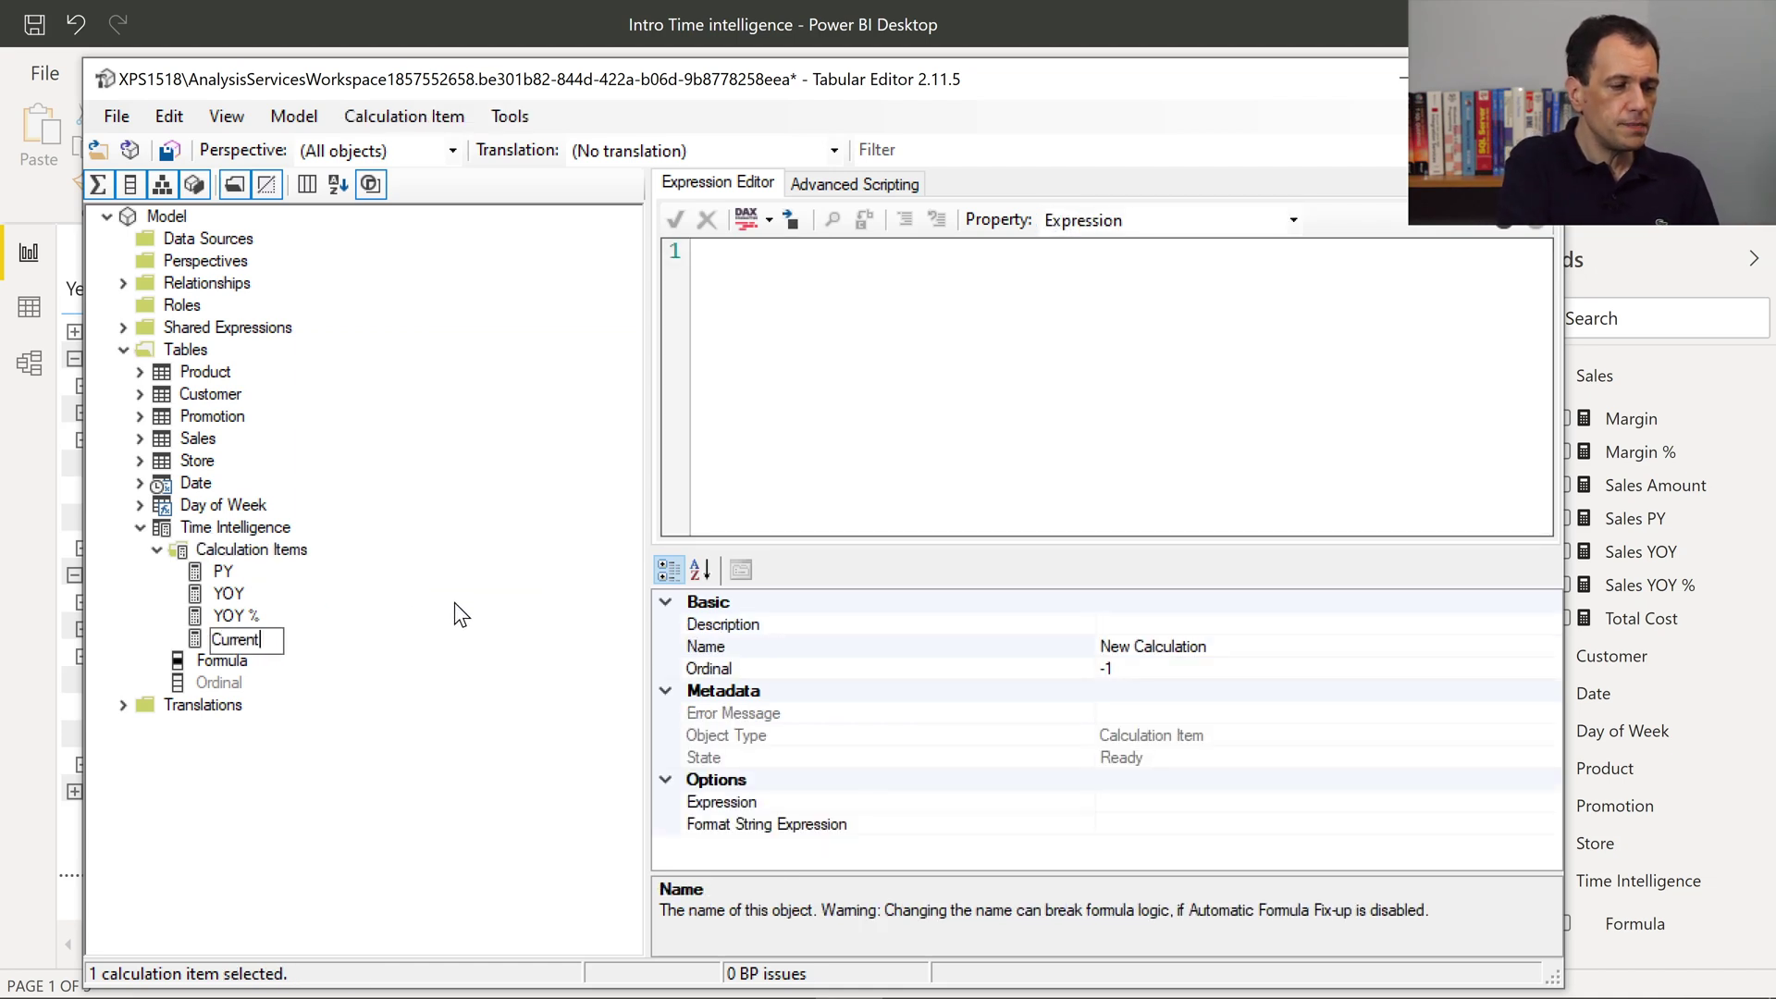
{"action": "key", "text": "Return"}
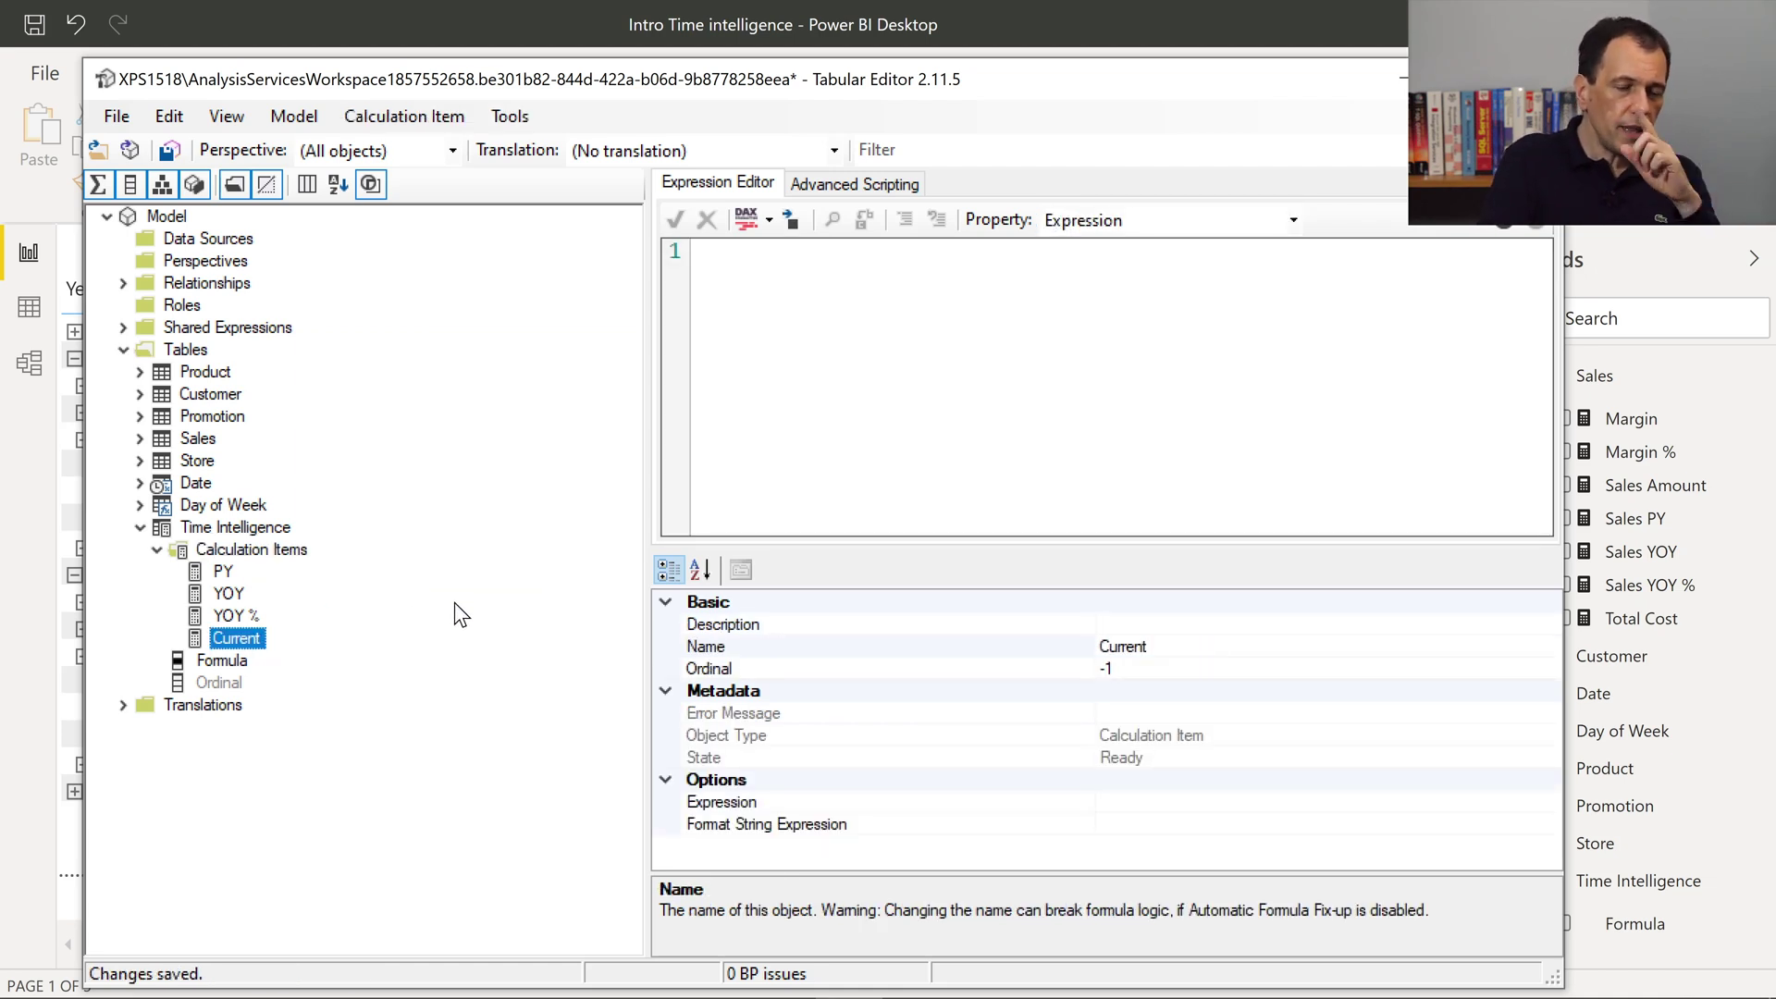
{"action": "left_click", "coordinate": [1150, 667]}
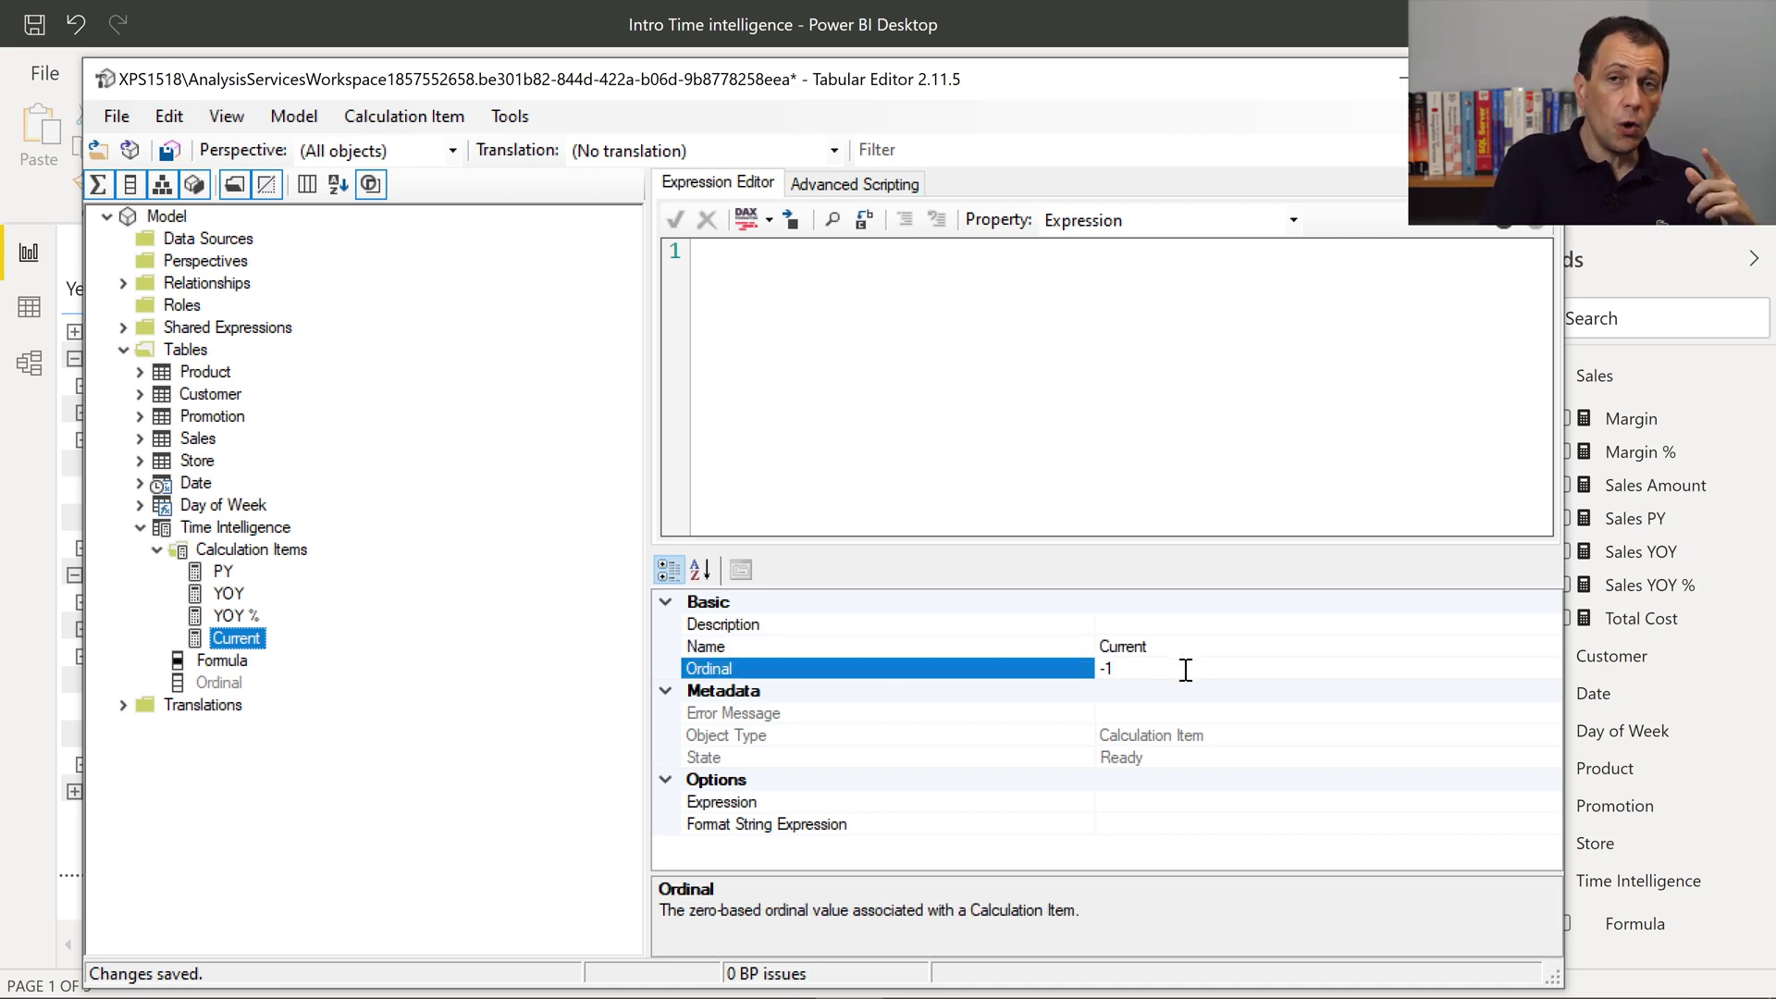
Review the YOY %, YOY and PY items, then save the model back to Power BI.
{"action": "left_click", "coordinate": [244, 616]}
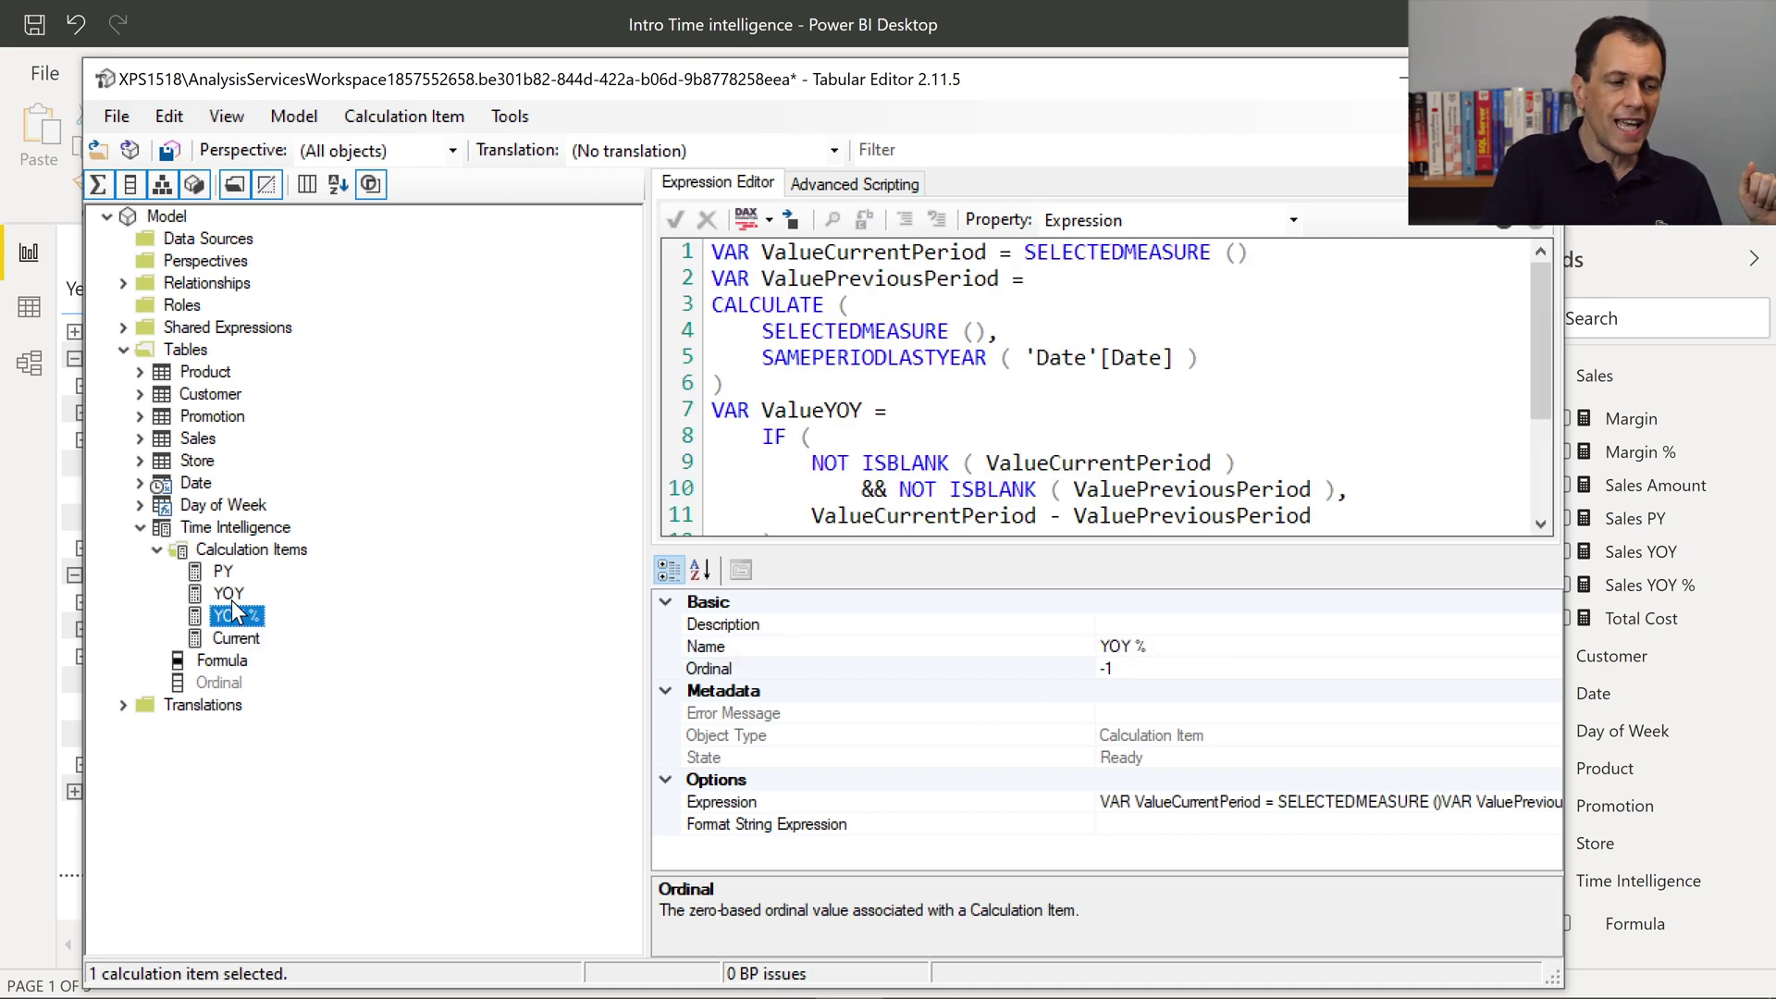
{"action": "left_click", "coordinate": [228, 595]}
{"action": "left_click", "coordinate": [222, 574]}
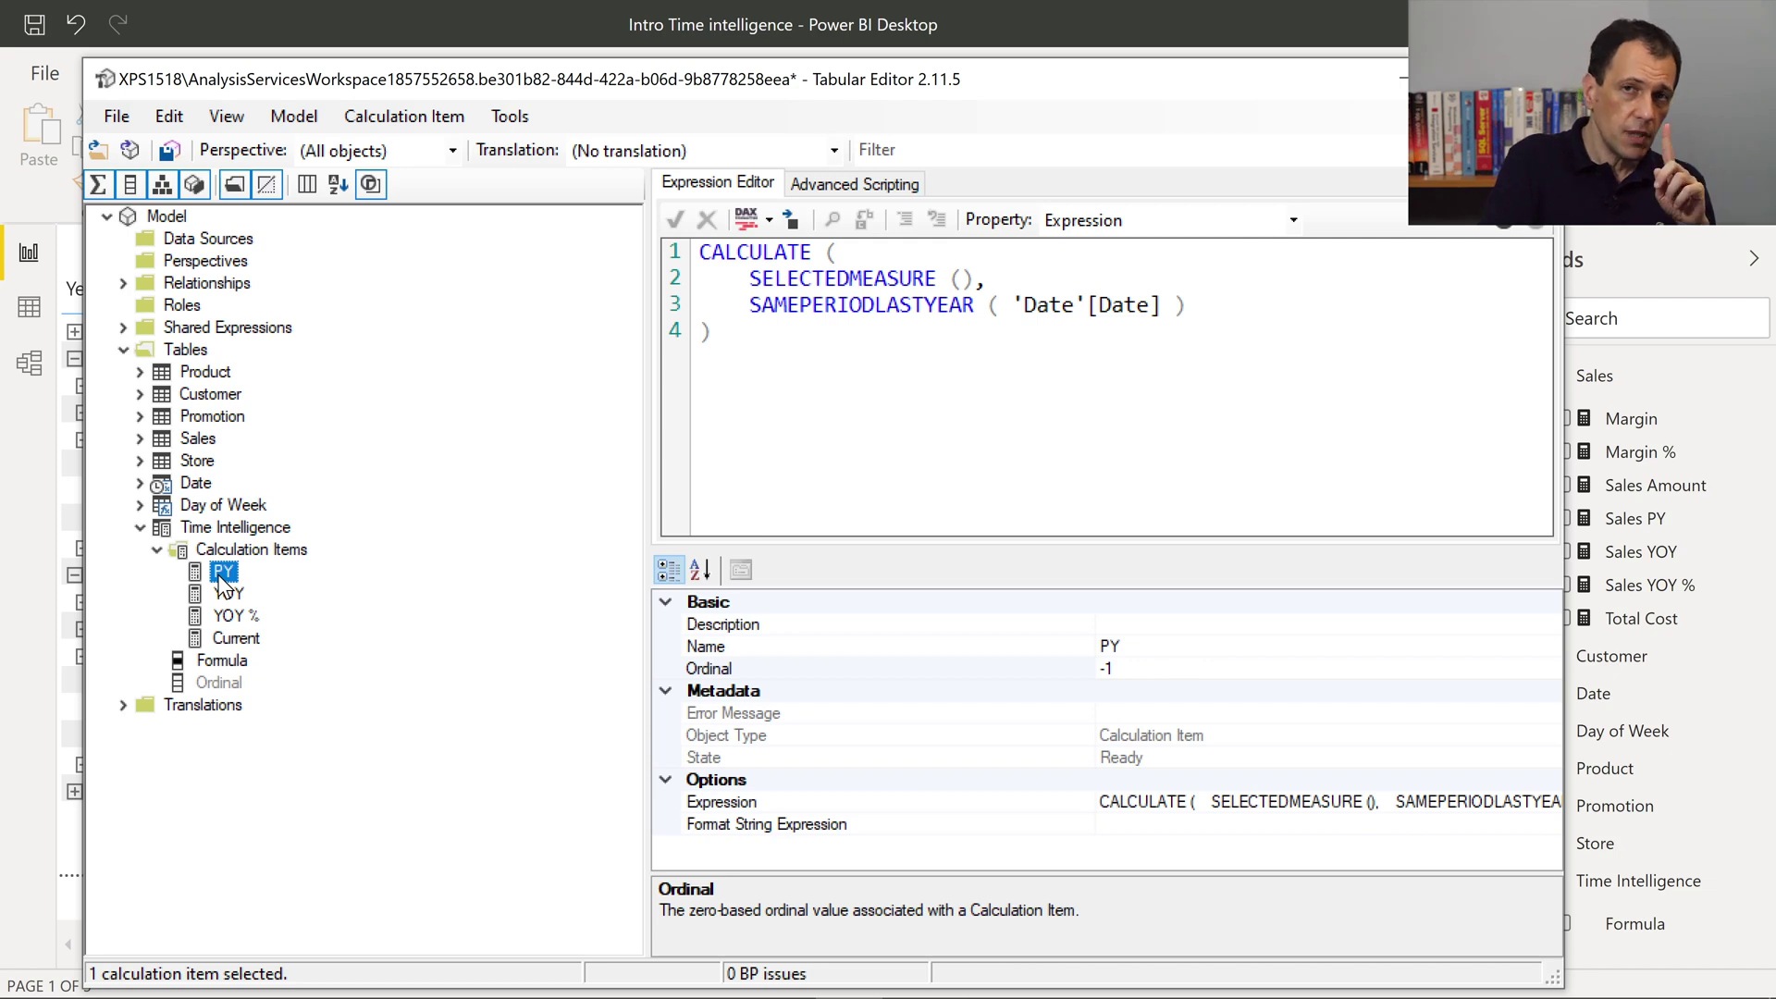
{"action": "left_click", "coordinate": [116, 116]}
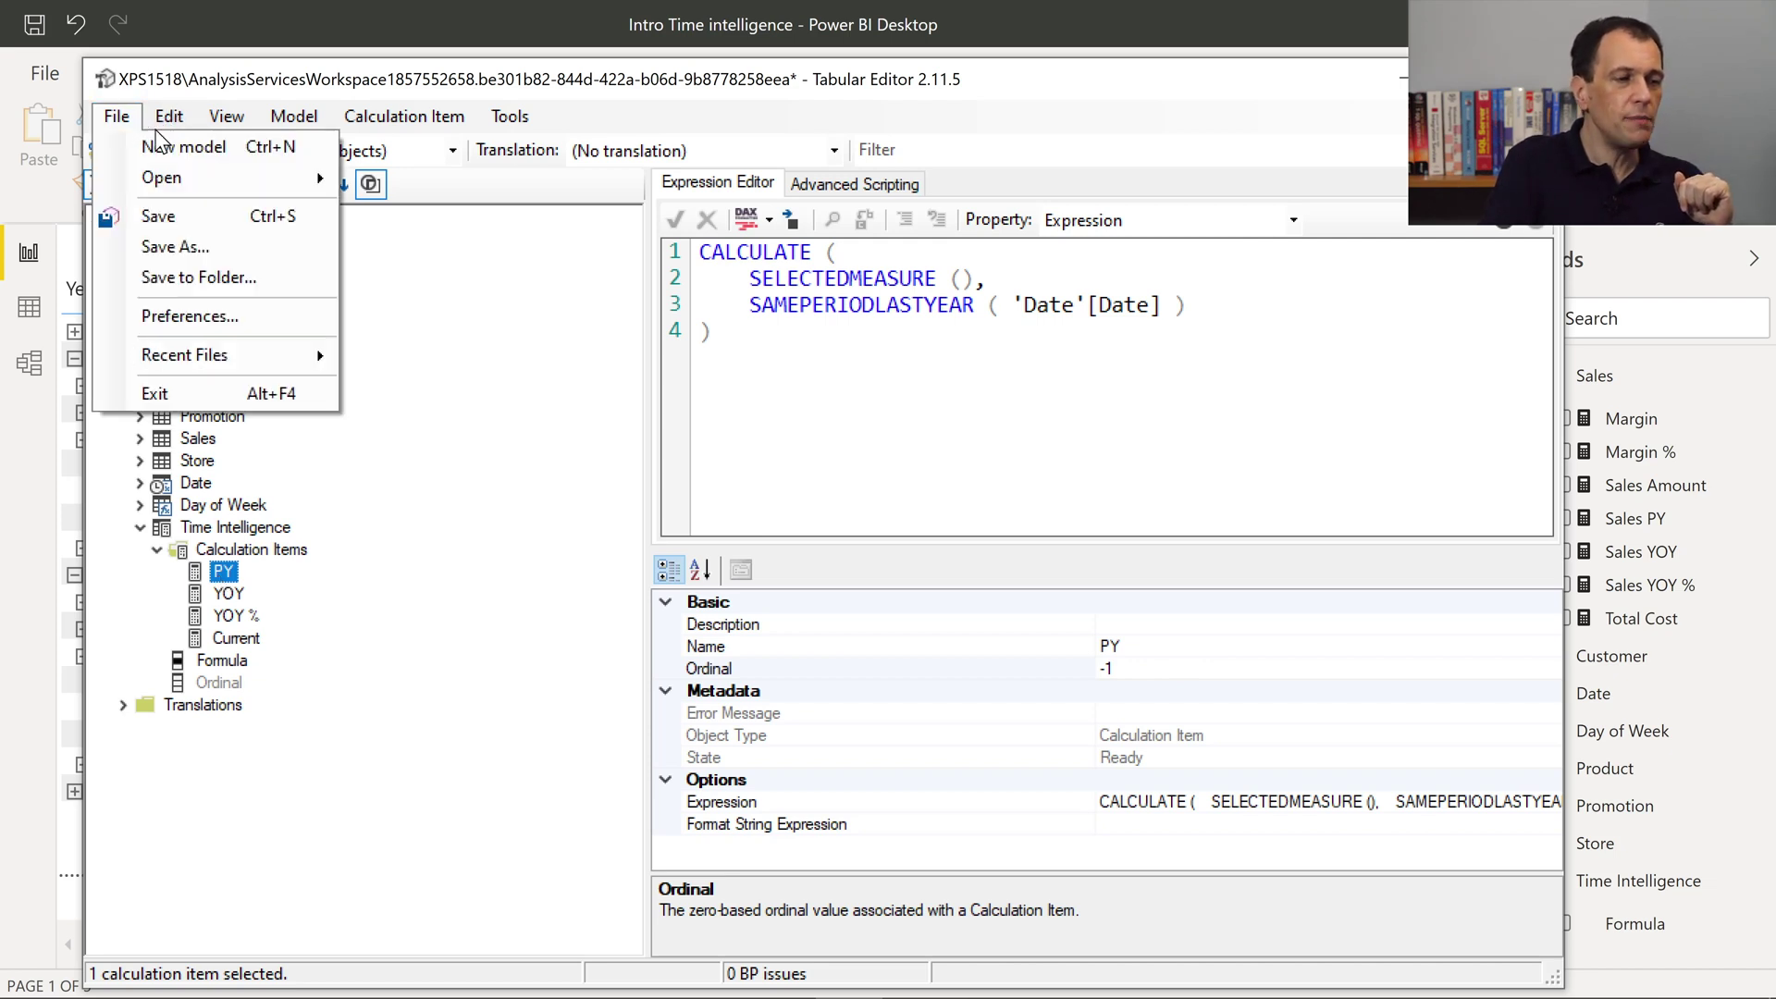
{"action": "left_click", "coordinate": [120, 136]}
{"action": "left_click", "coordinate": [116, 116]}
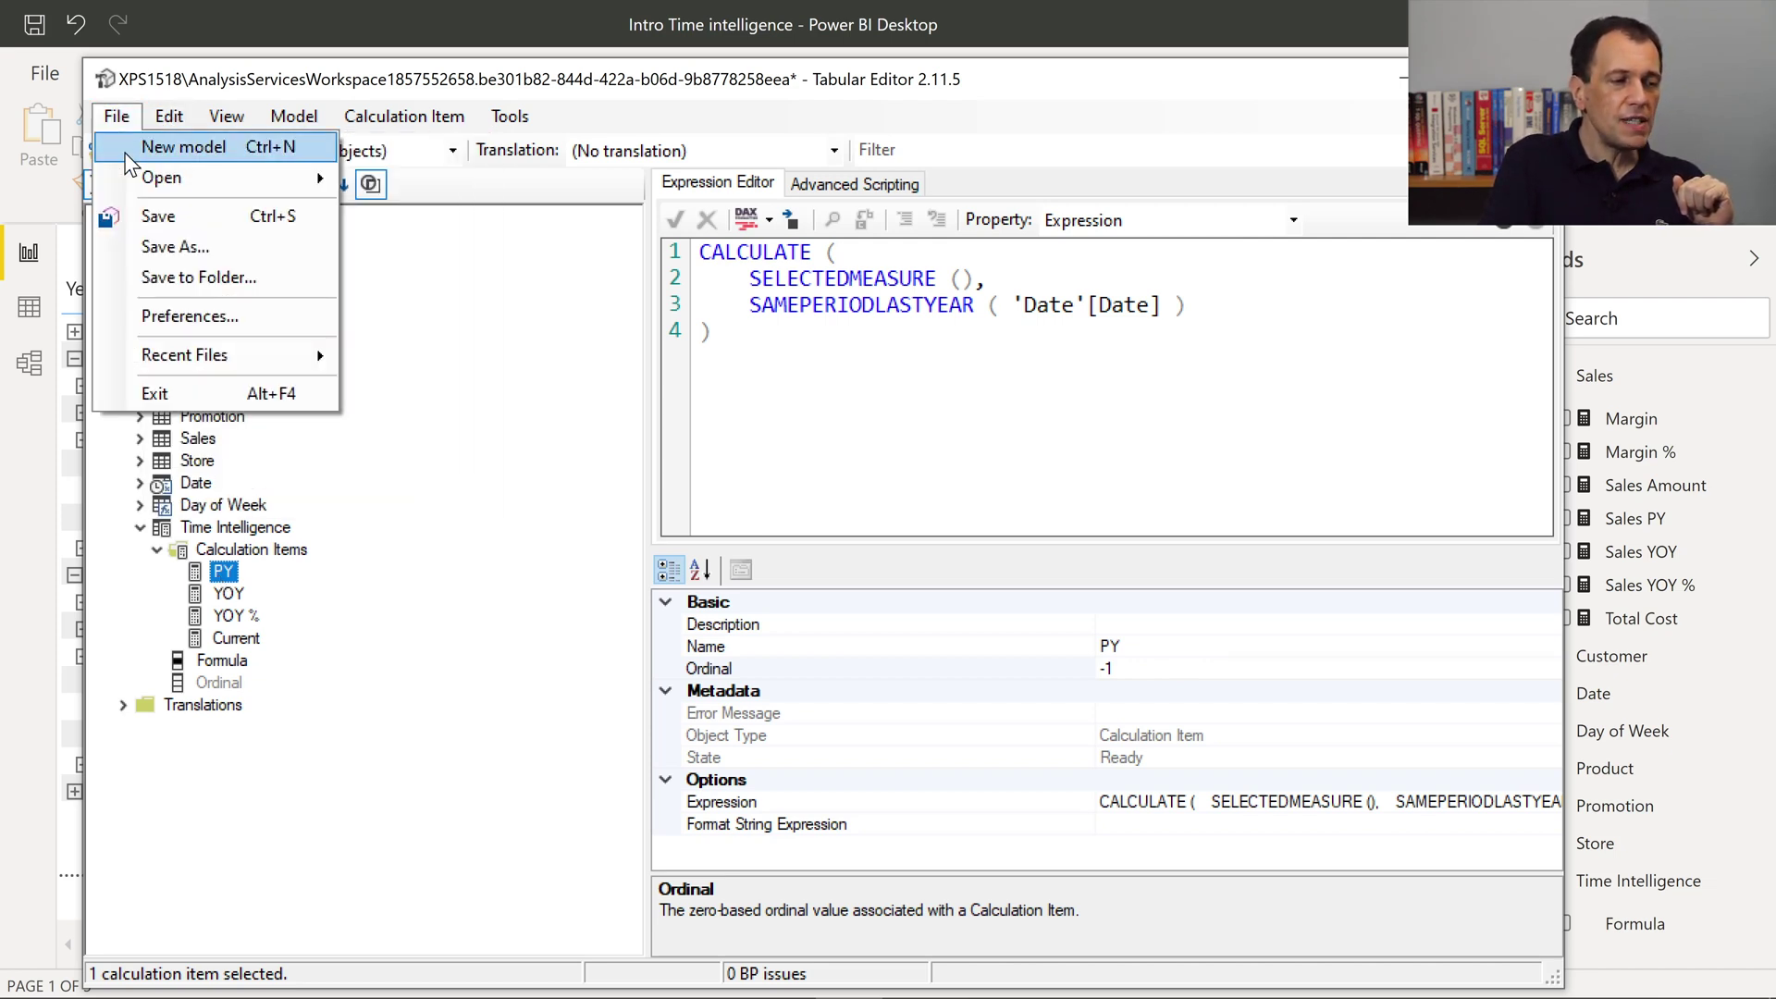
{"action": "left_click", "coordinate": [140, 219]}
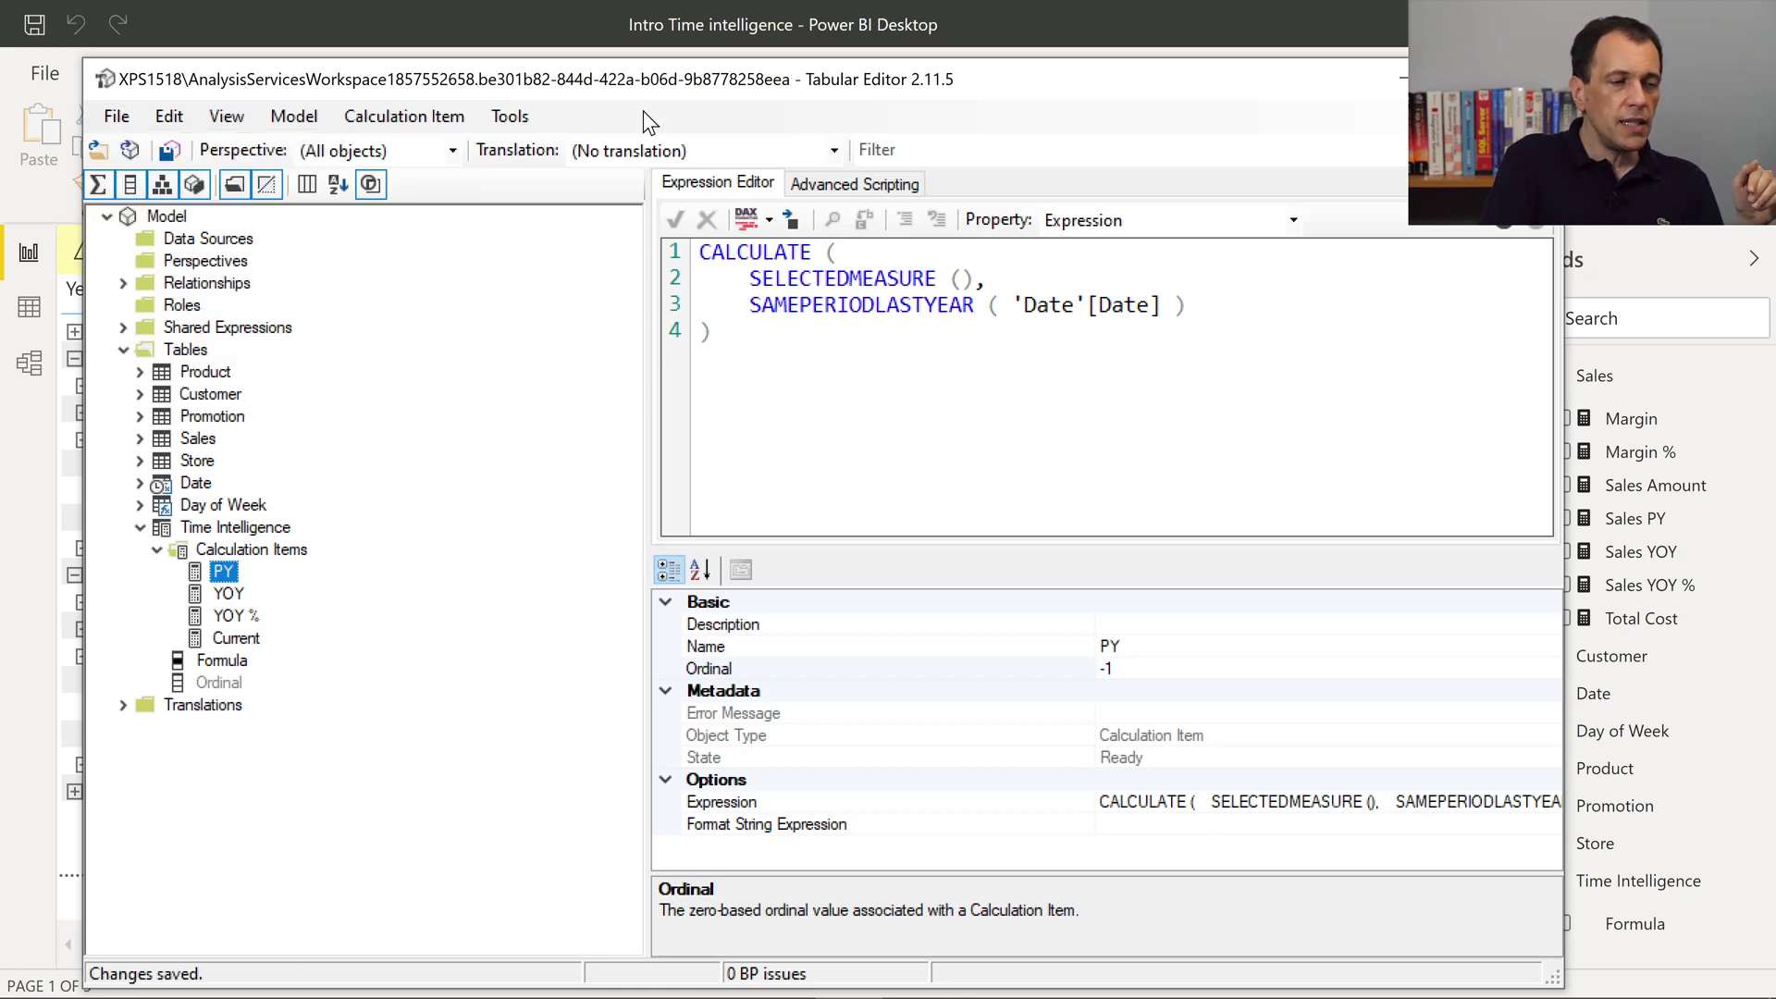
{"action": "left_click", "coordinate": [664, 24]}
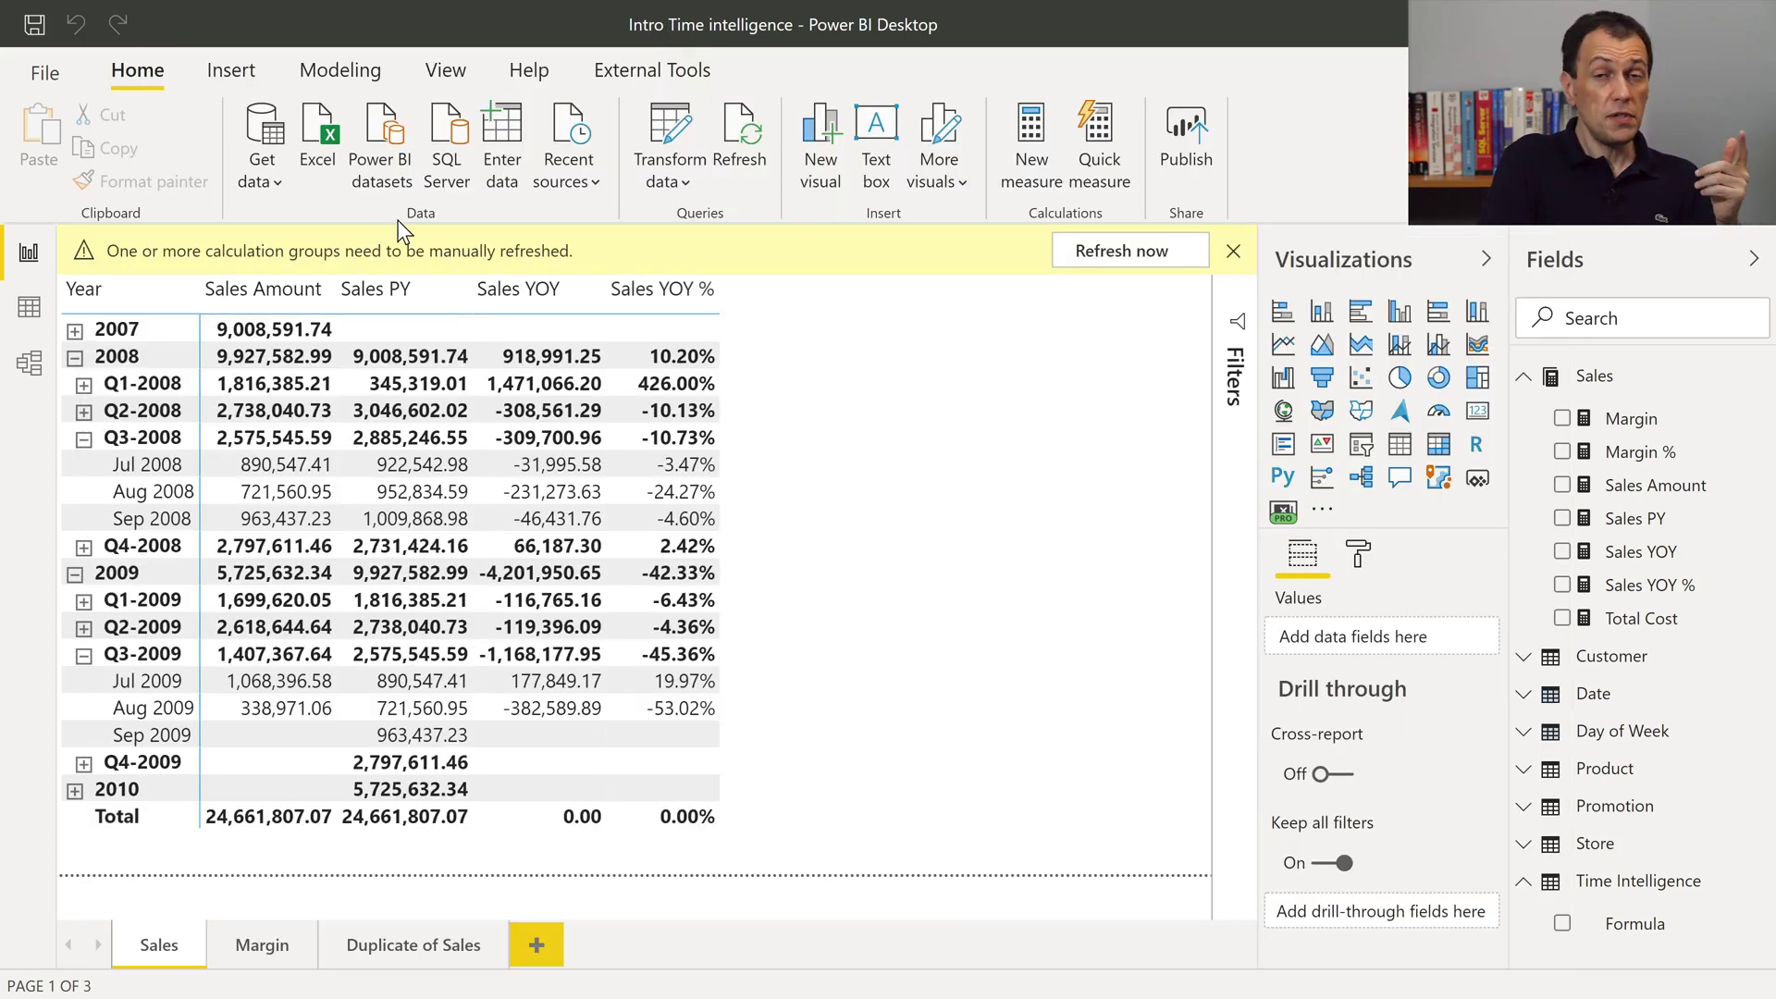
Refresh calculation groups, open Duplicate of Sales, and read the matrix's empty-expression error details.
{"action": "left_click", "coordinate": [1112, 250]}
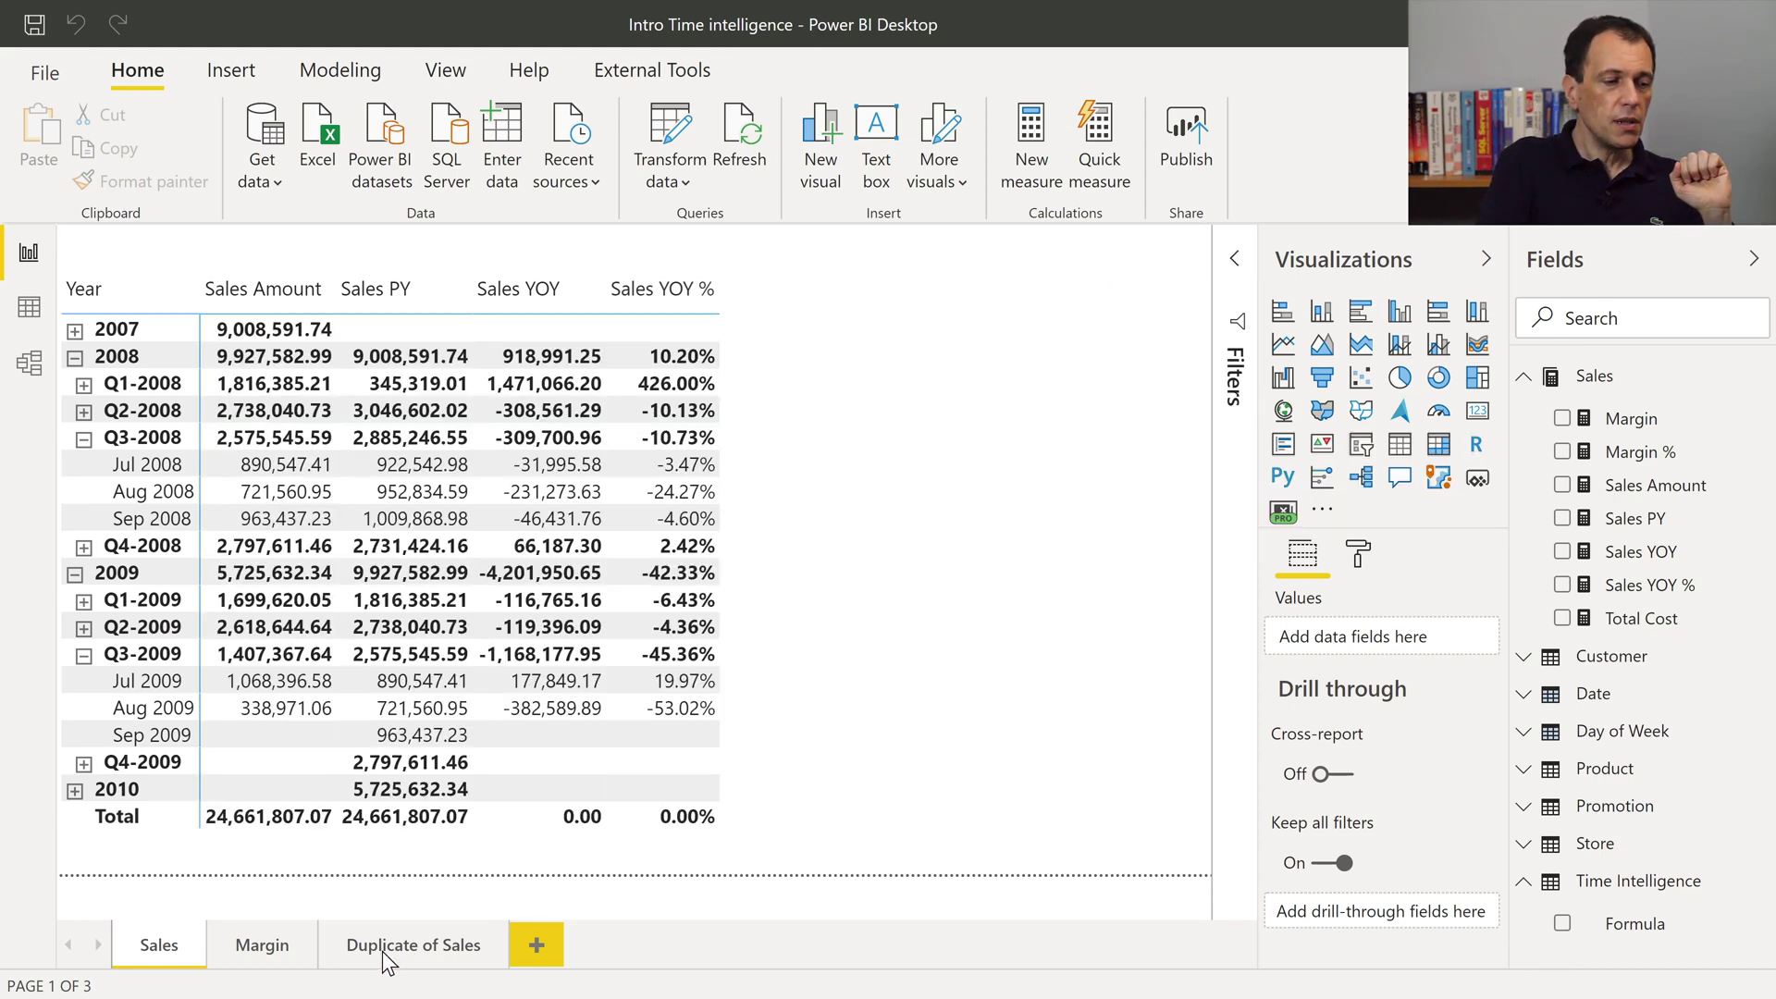
{"action": "left_click", "coordinate": [417, 949]}
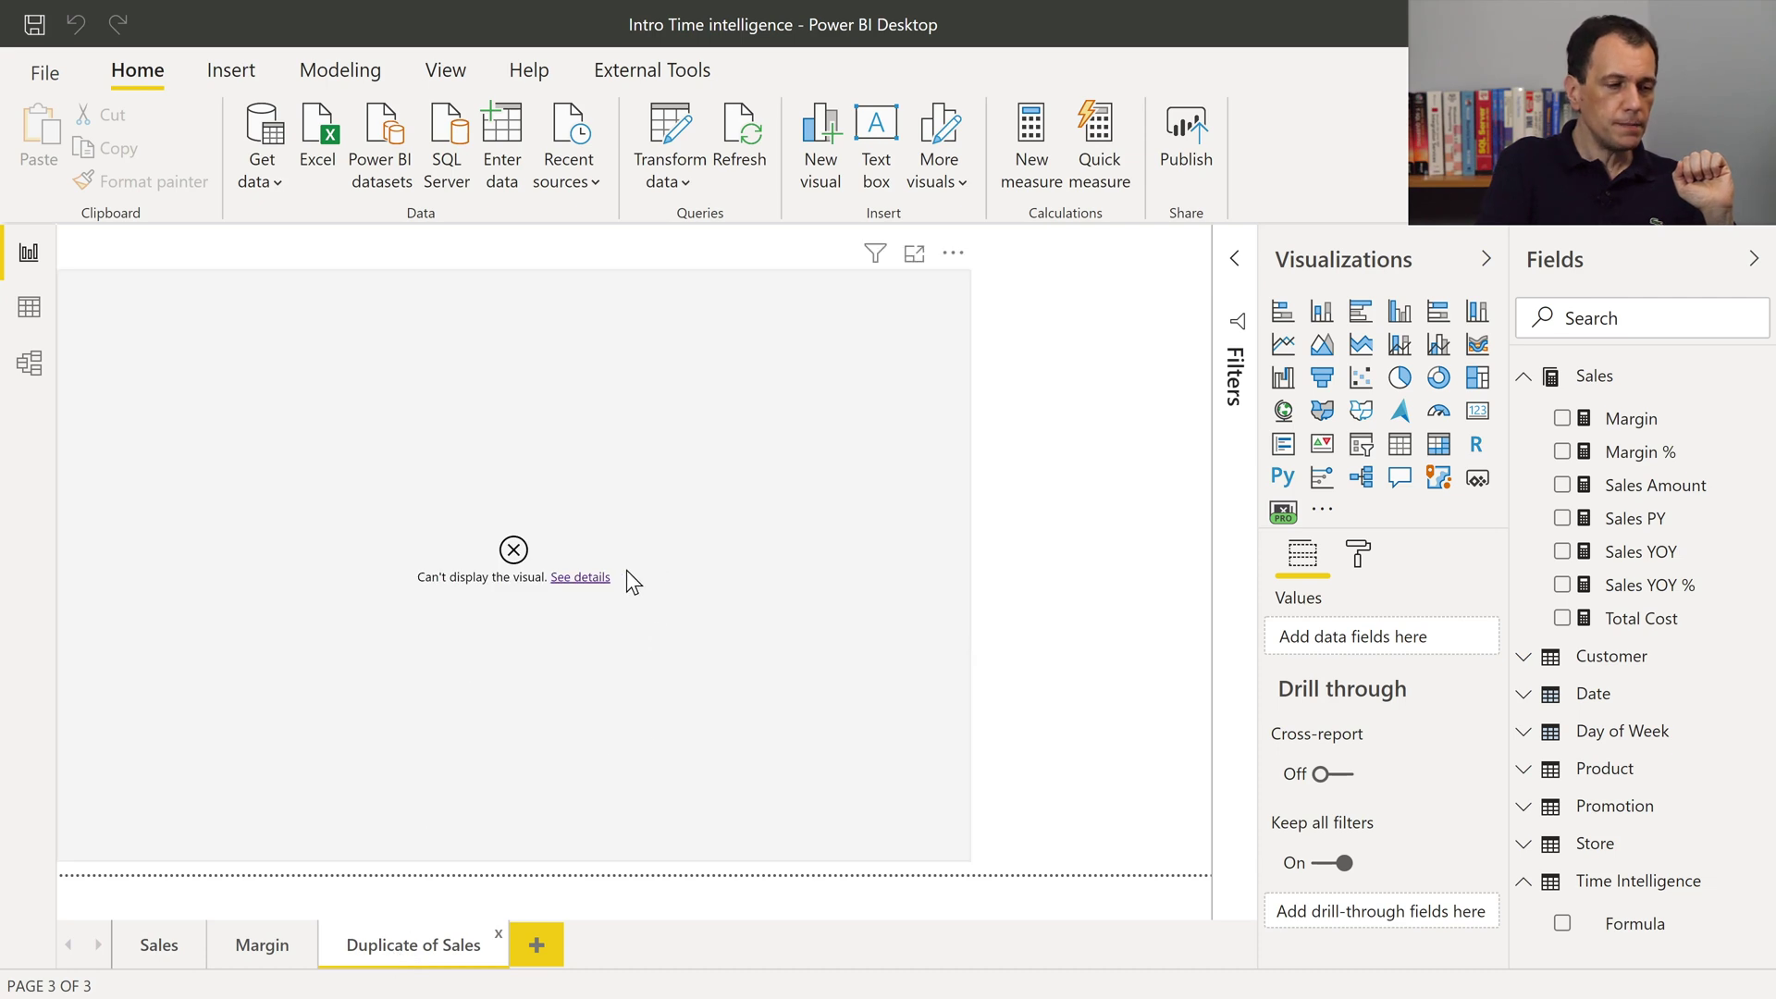
{"action": "left_click", "coordinate": [592, 577]}
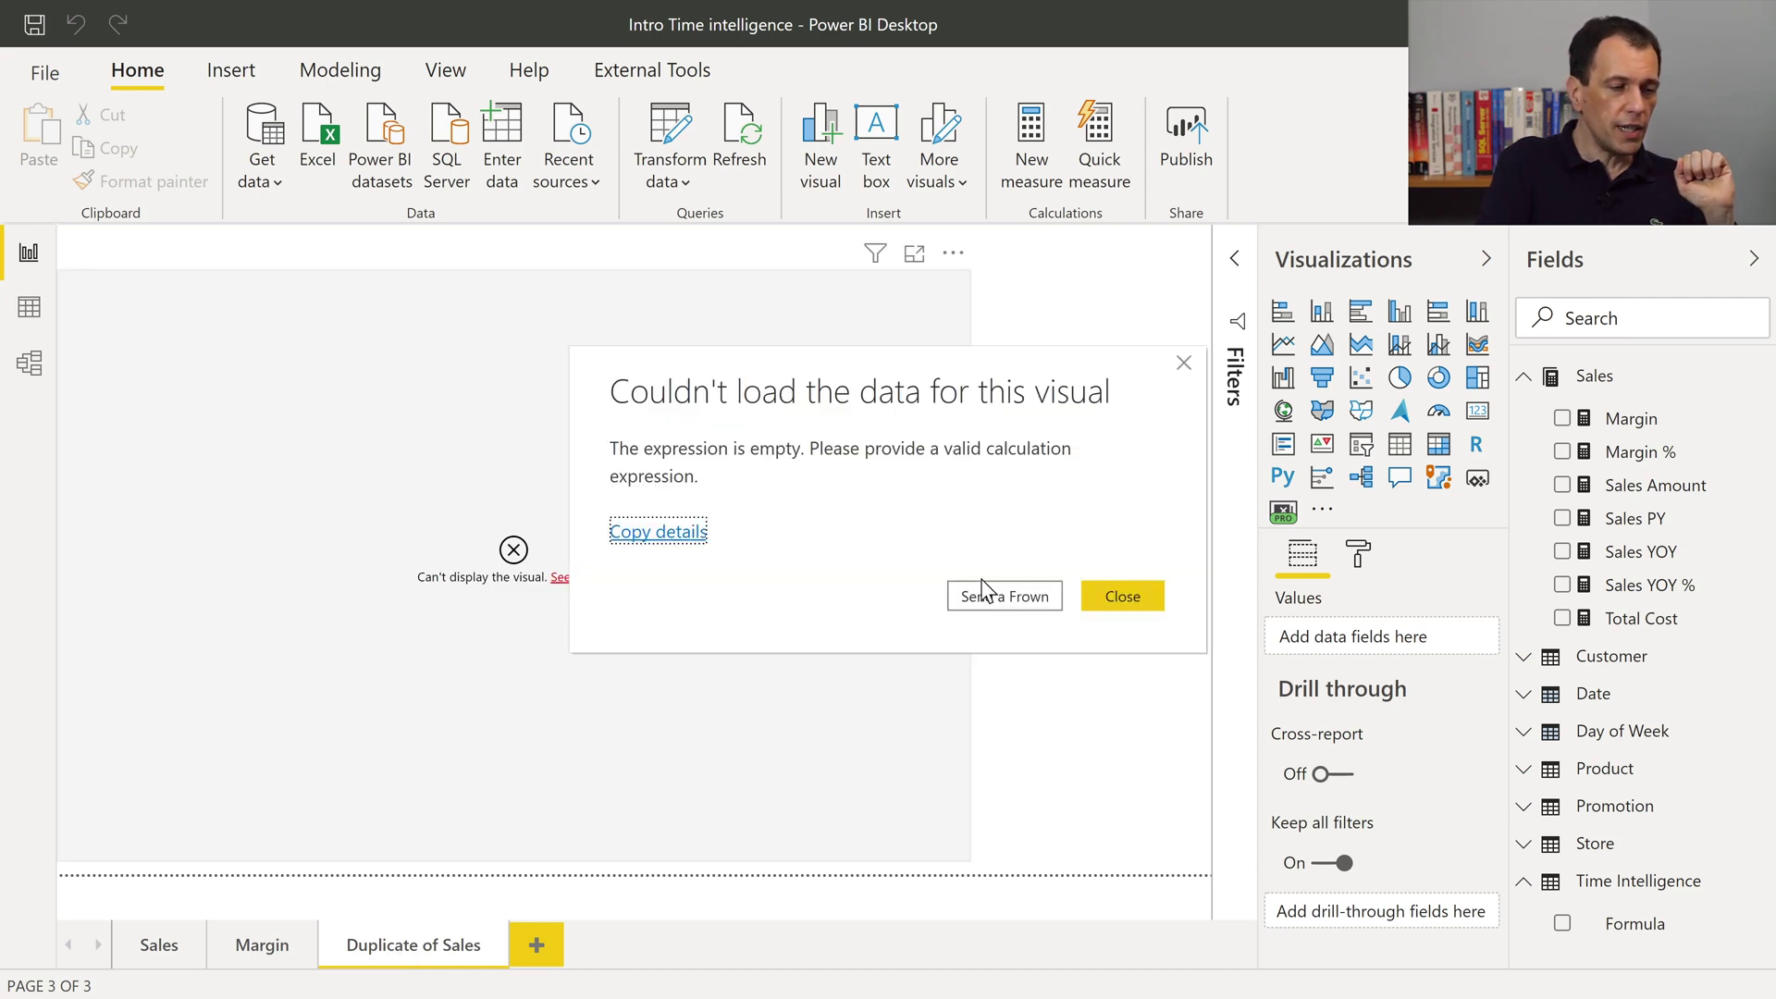
{"action": "left_click", "coordinate": [1143, 597]}
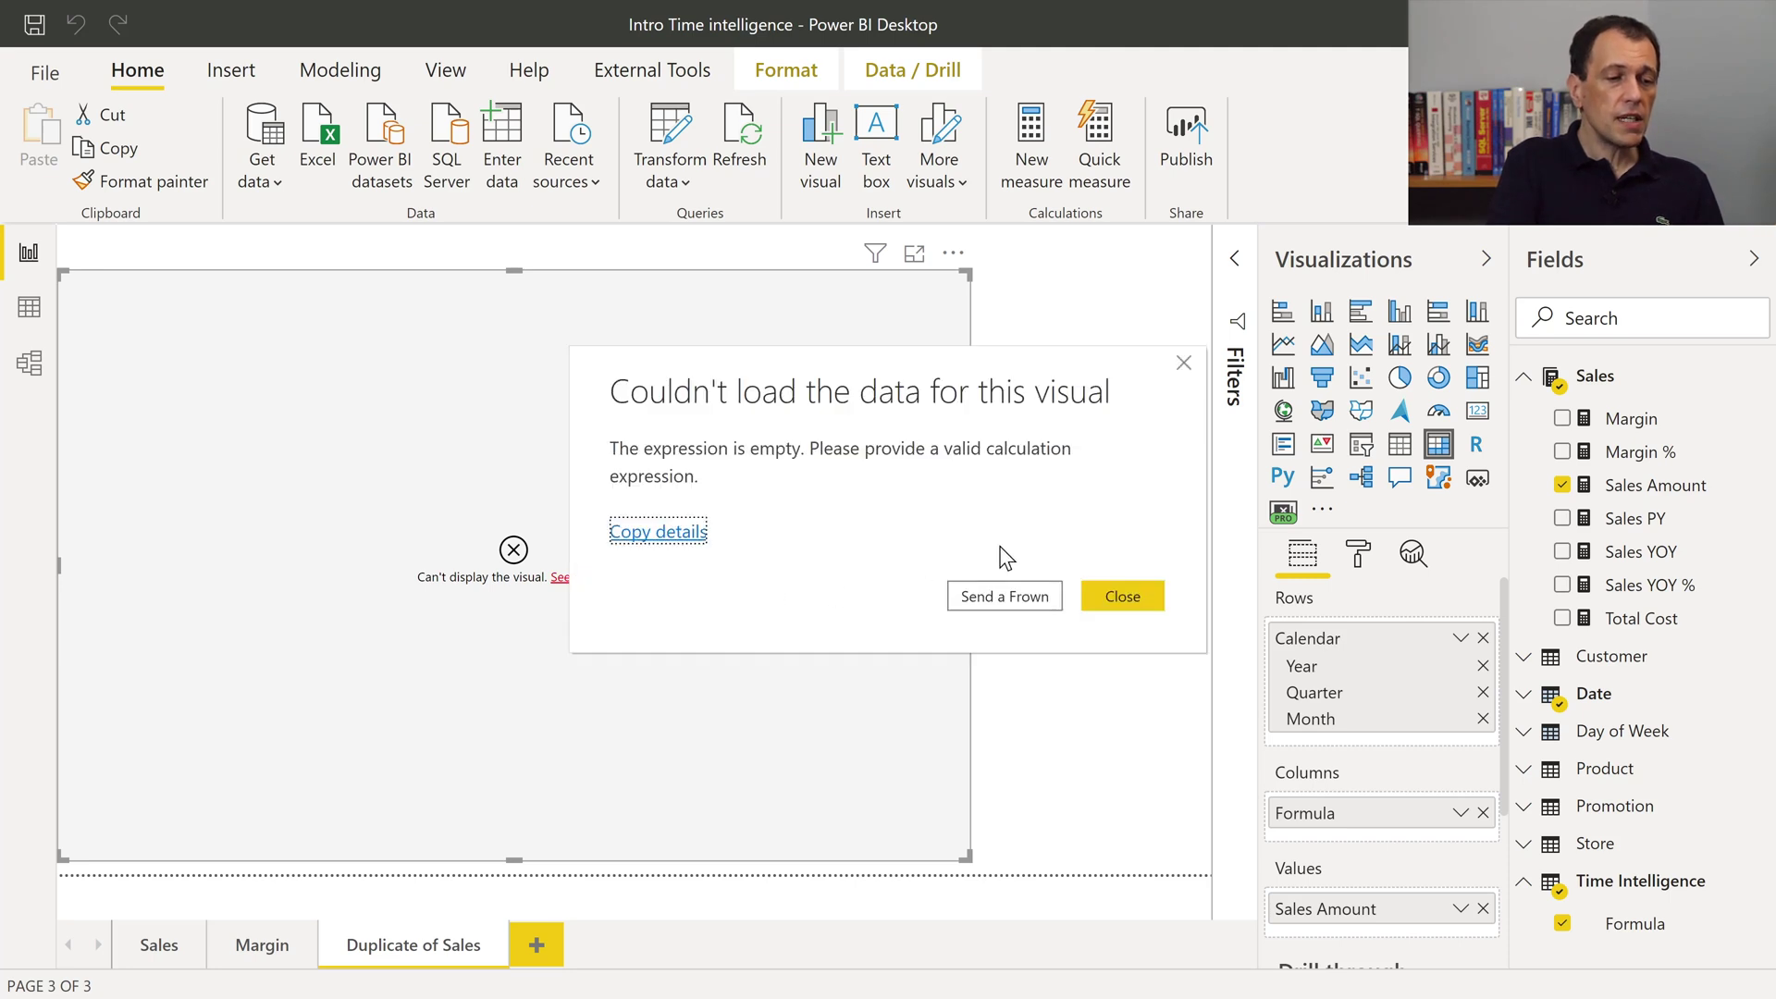
{"action": "left_click", "coordinate": [1121, 596]}
{"action": "key", "text": "alt+Tab"}
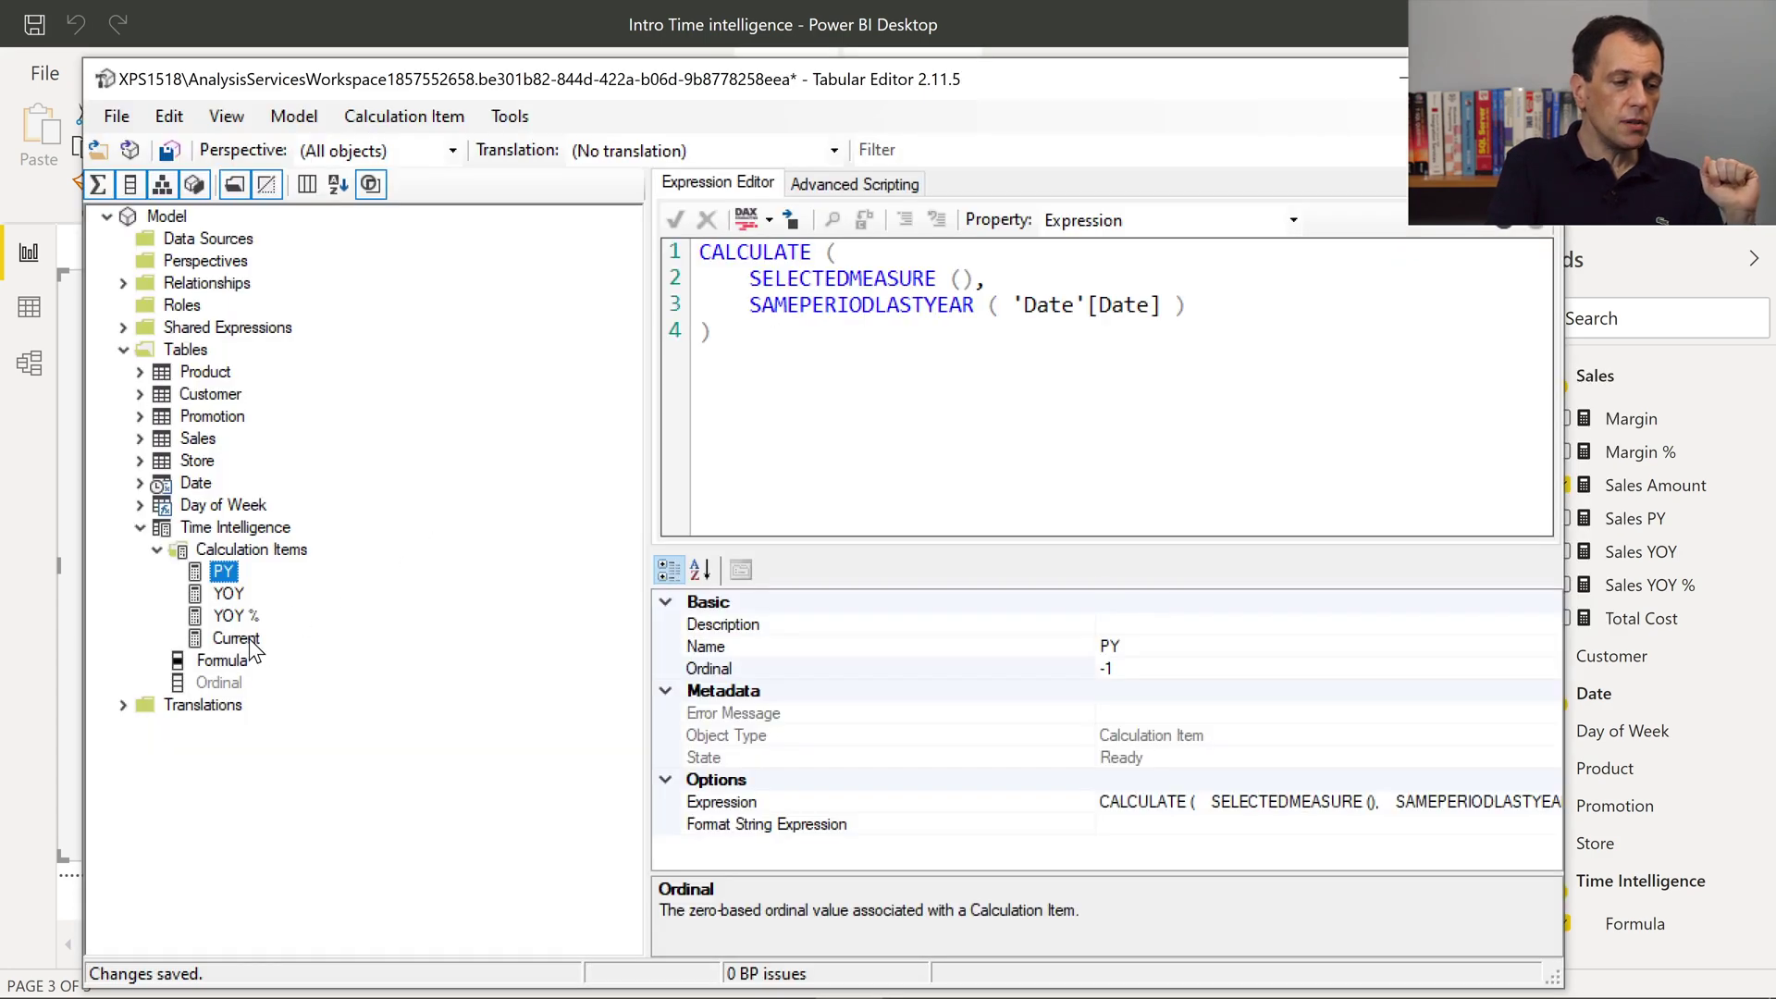
Enter SELECTEDMEASURE () as the Current calculation item's expression.
{"action": "left_click", "coordinate": [242, 639]}
{"action": "left_click", "coordinate": [948, 299]}
{"action": "type", "text": "SELECT"}
{"action": "key", "text": "BackSpace"}
{"action": "type", "text": "CTEDN"}
{"action": "key", "text": "BackSpace"}
{"action": "type", "text": "MEASURE ()"}
Save the model and return to the Power BI report.
{"action": "left_click", "coordinate": [130, 122]}
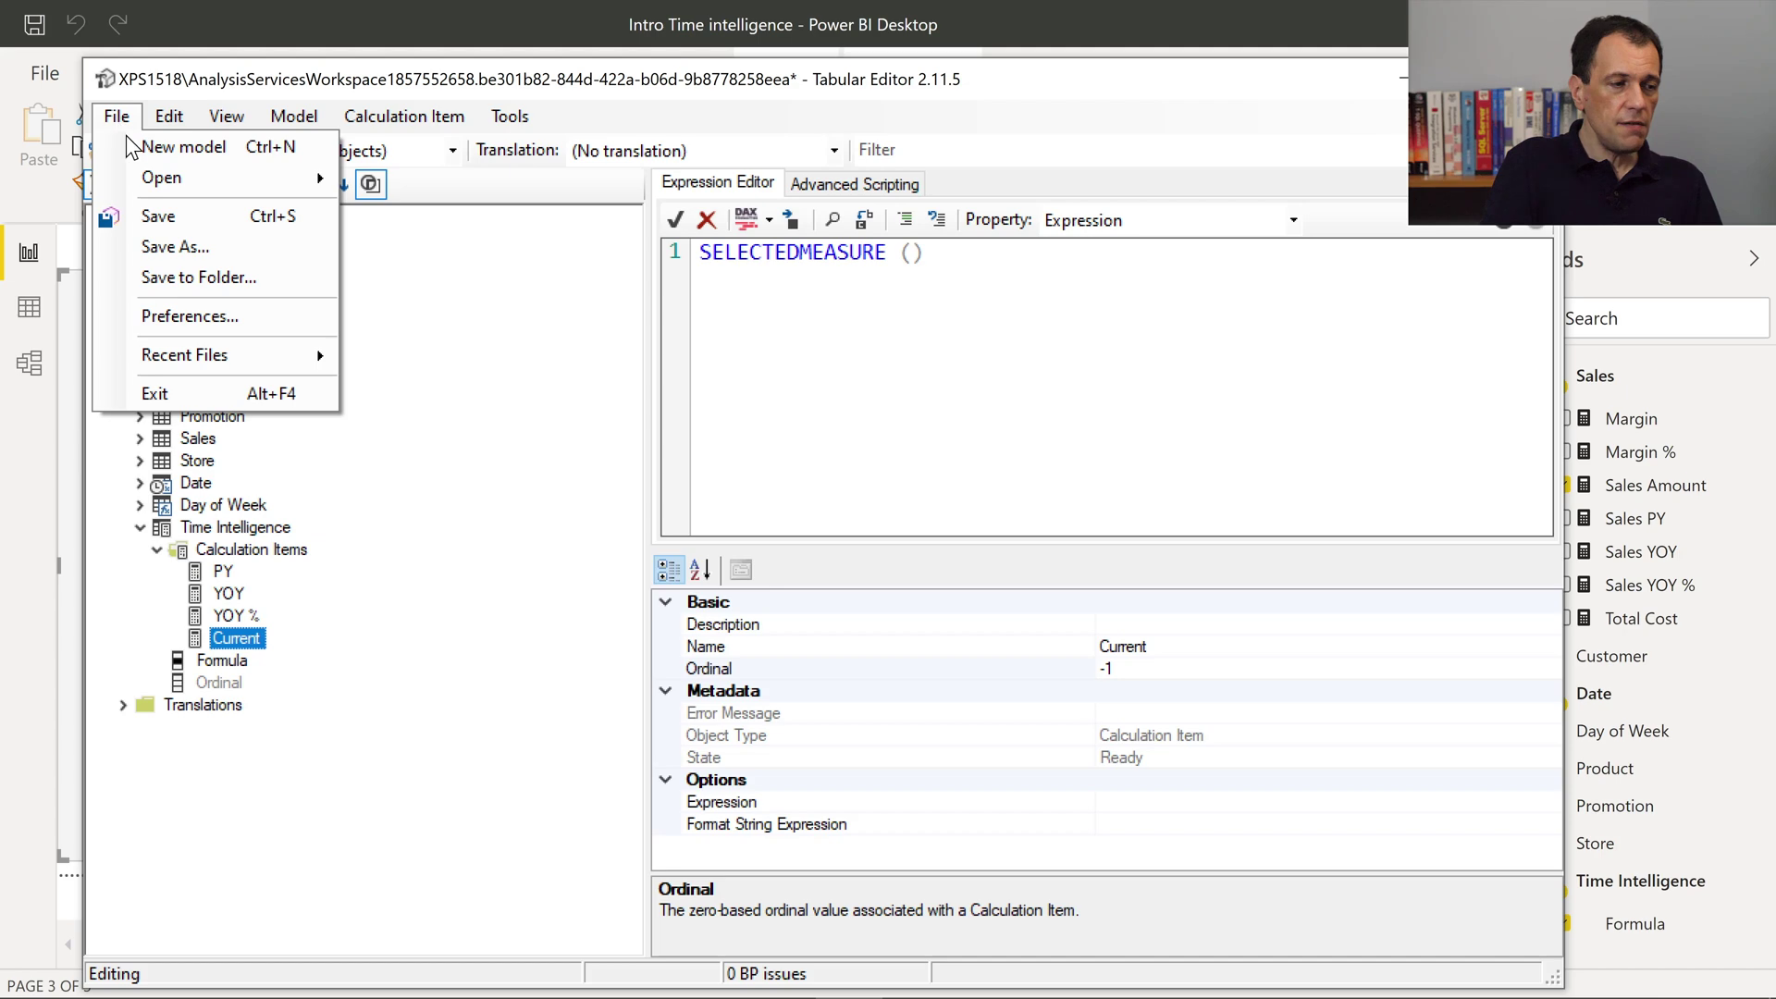
{"action": "left_click", "coordinate": [157, 216]}
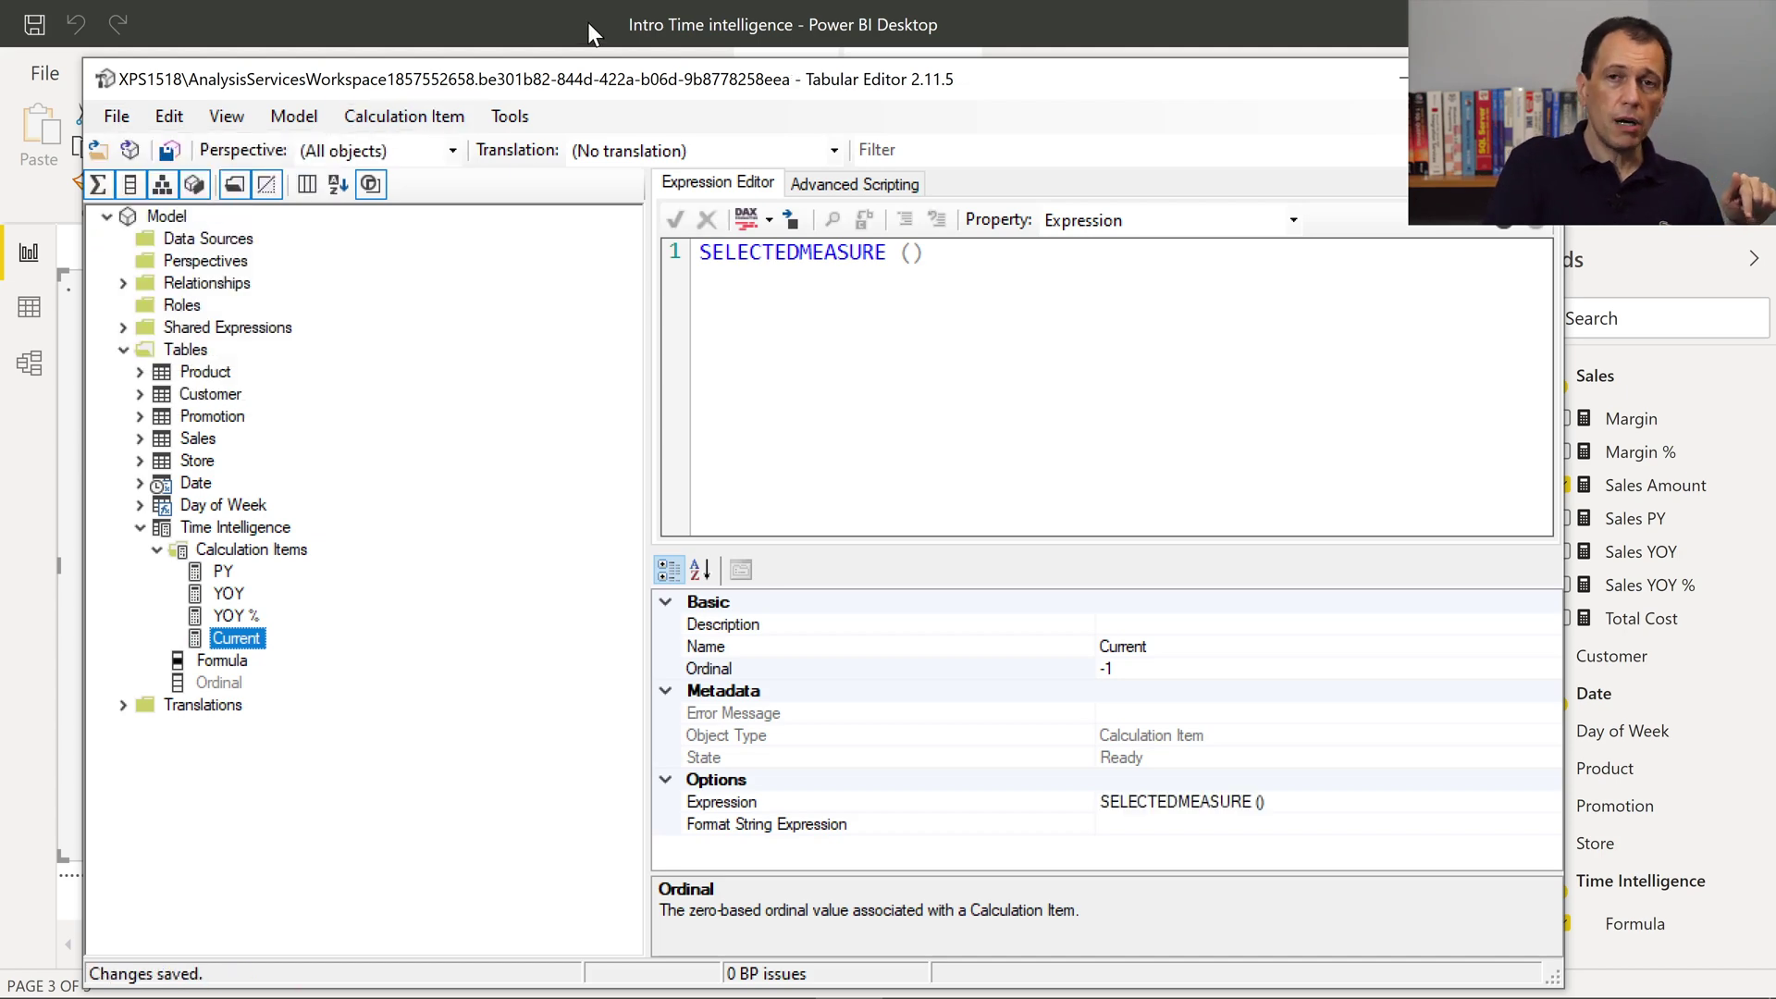
{"action": "left_click", "coordinate": [587, 22]}
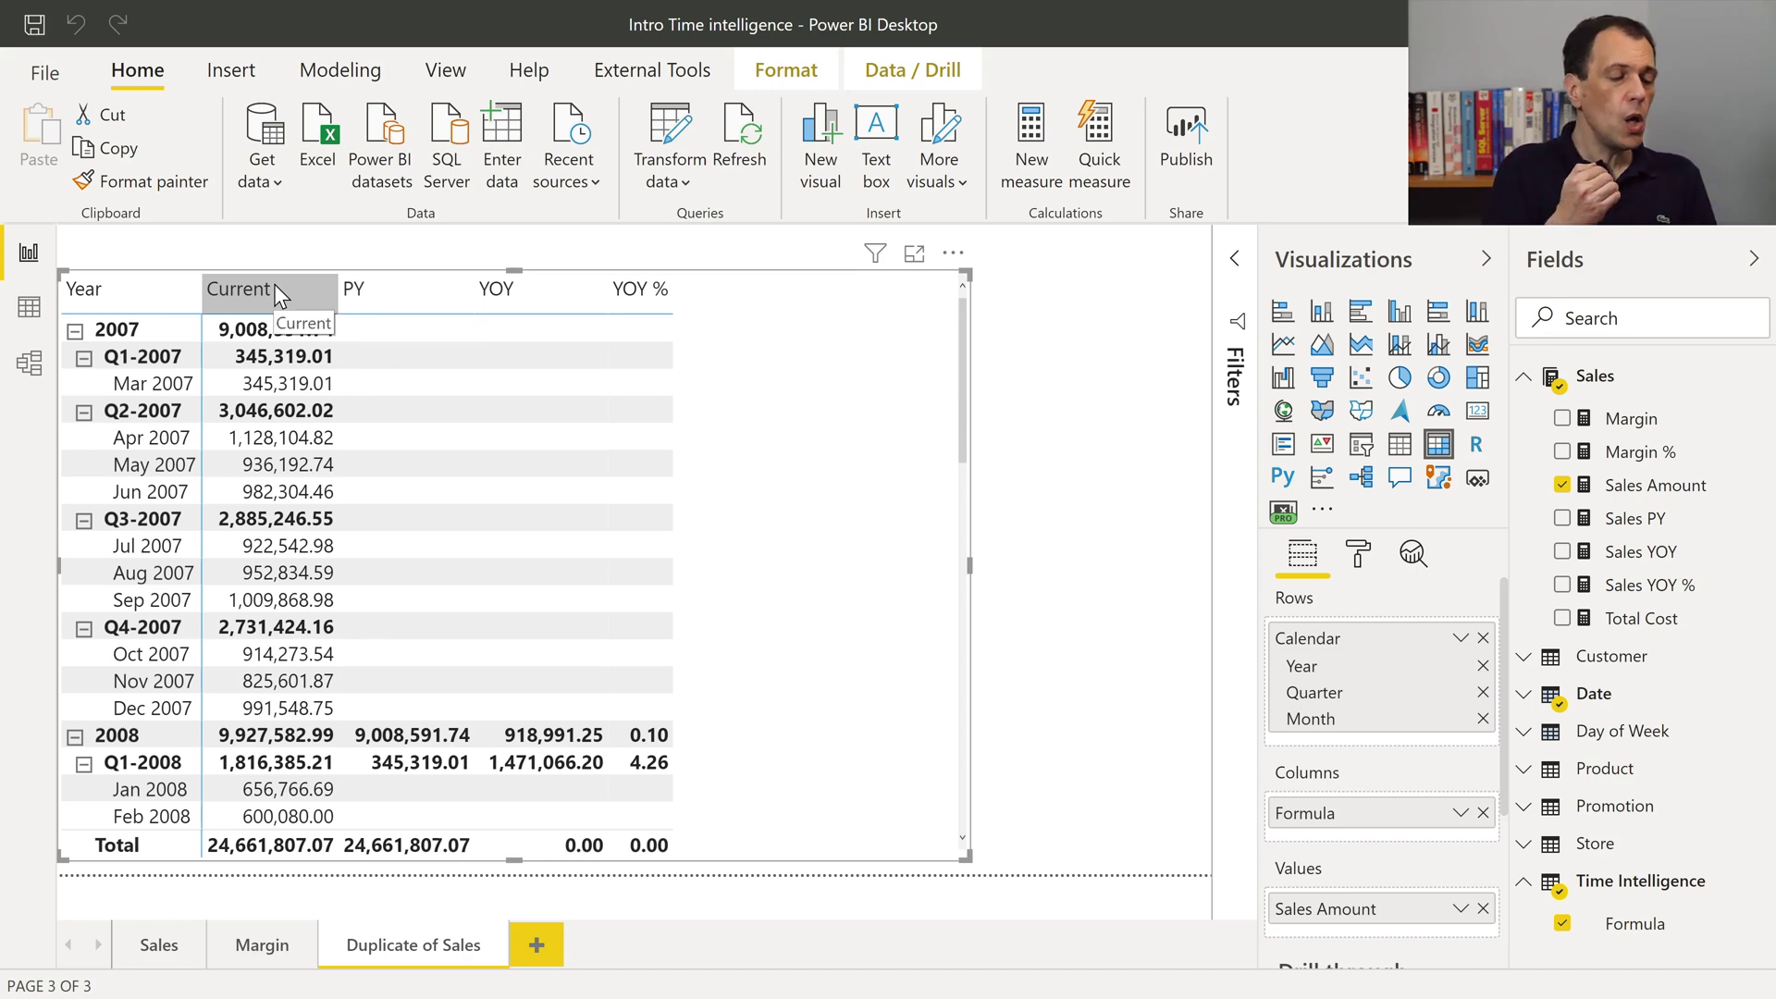
After checking the Current, PY, YOY and YOY % matrix columns, switch back to Tabular Editor.
{"action": "key", "text": "alt+Tab"}
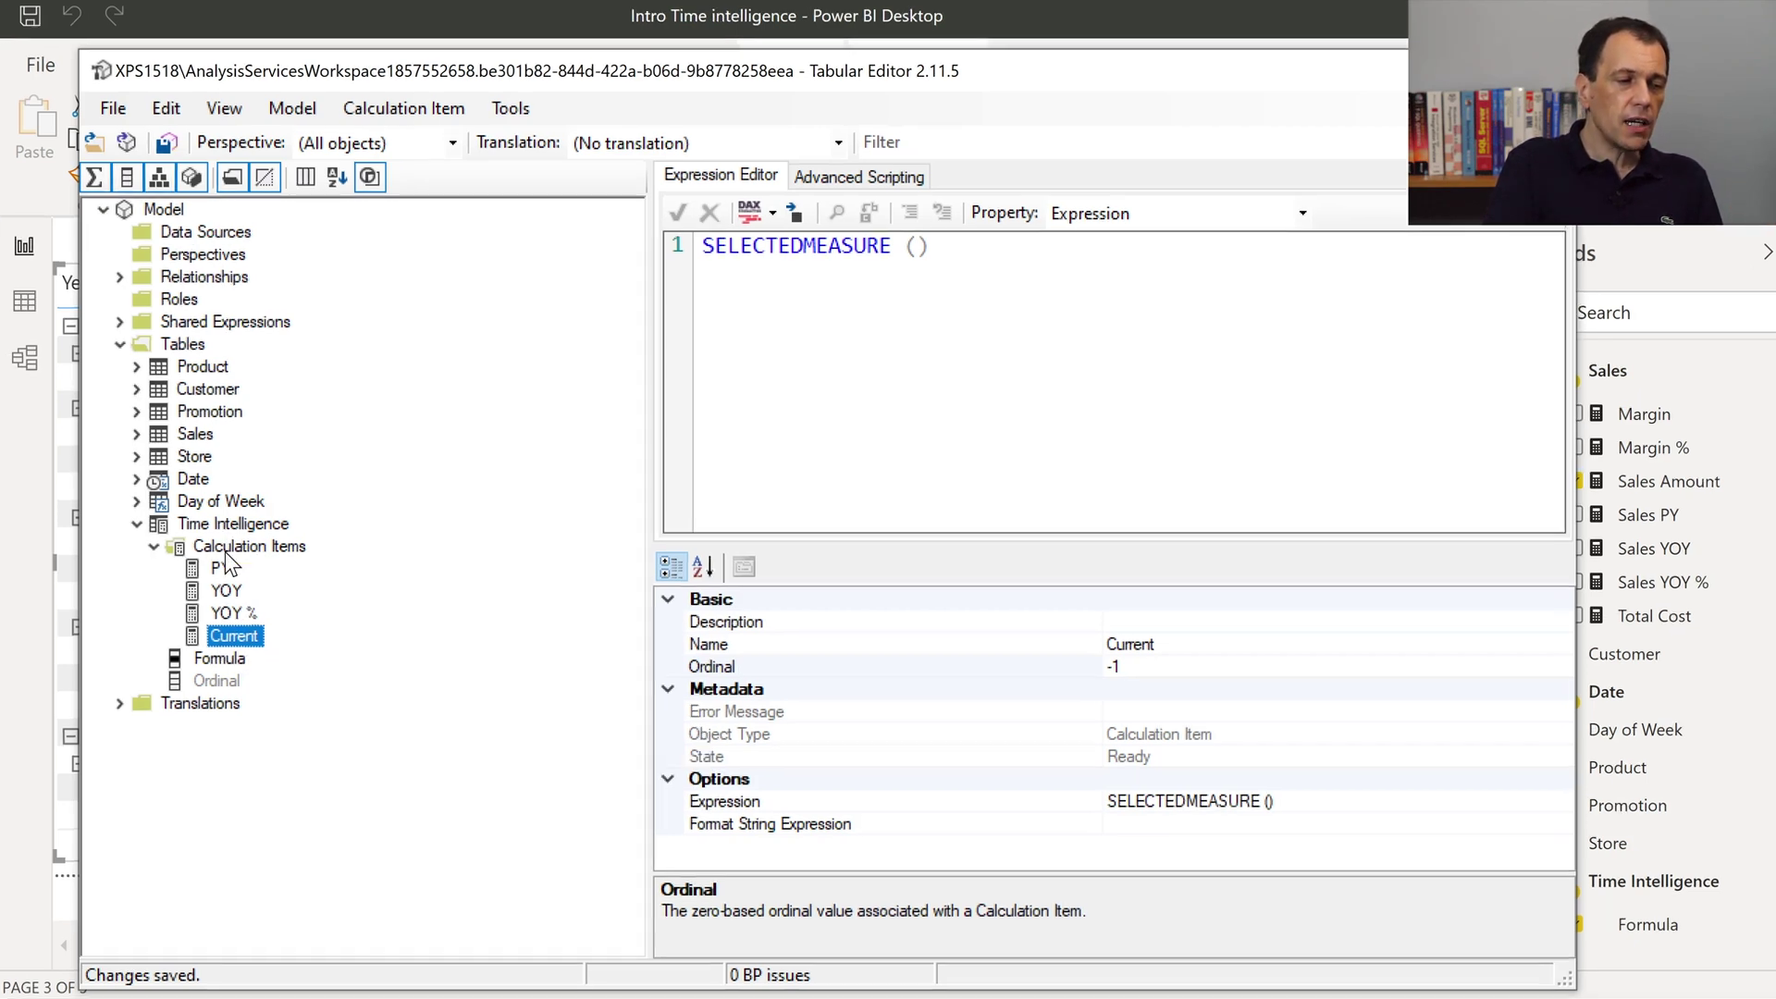
Move Current to the top and PY to the bottom, confirming ordinals 0 to 3.
{"action": "left_click_drag", "start_coordinate": [233, 634], "coordinate": [226, 566]}
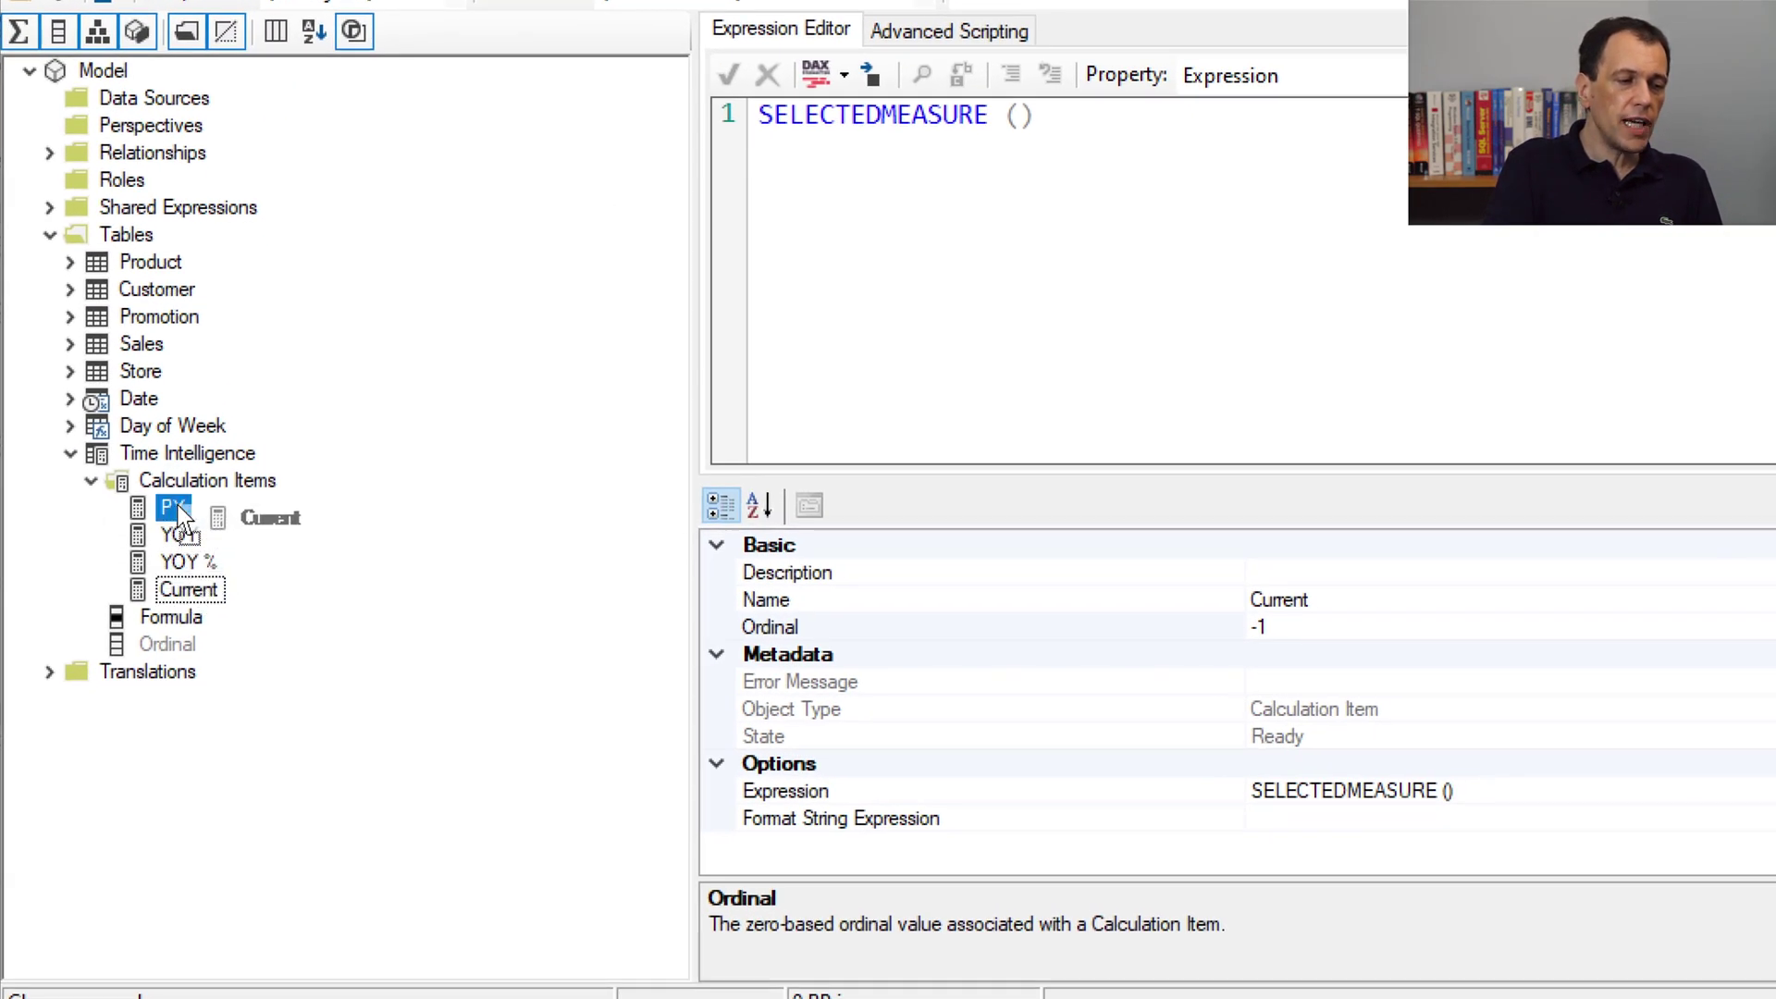
{"action": "left_click_drag", "start_coordinate": [177, 505], "coordinate": [183, 611]}
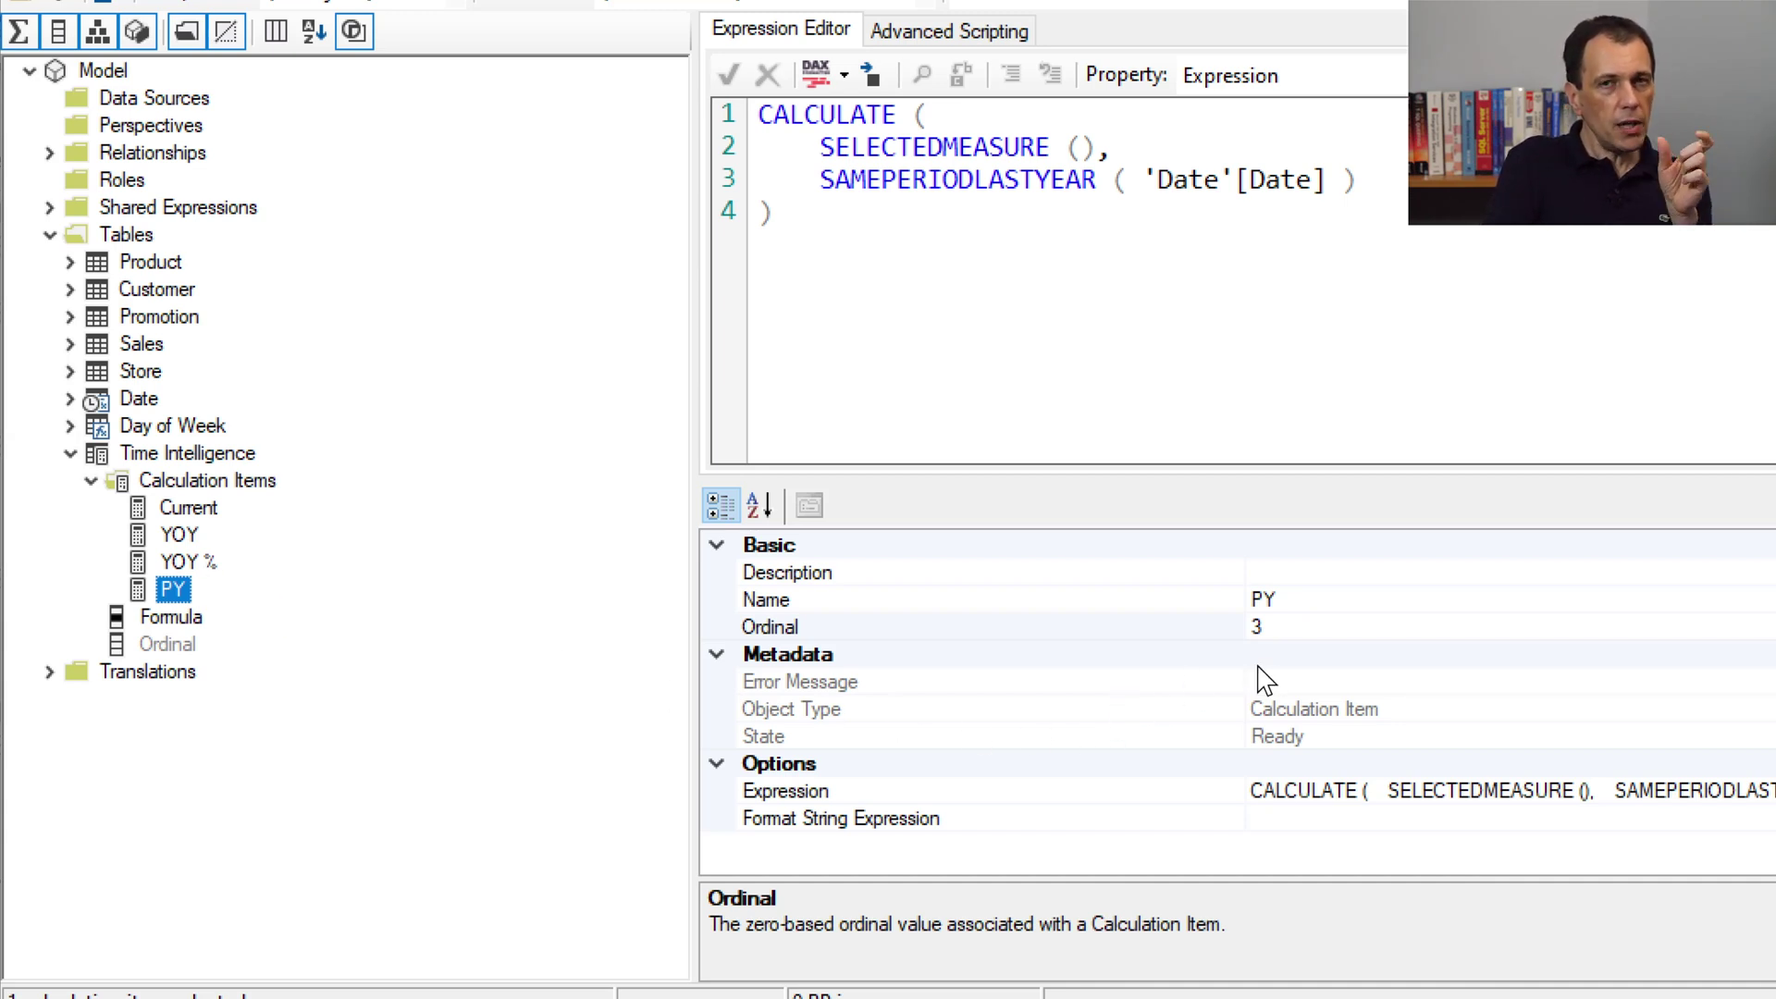
{"action": "left_click", "coordinate": [1297, 627]}
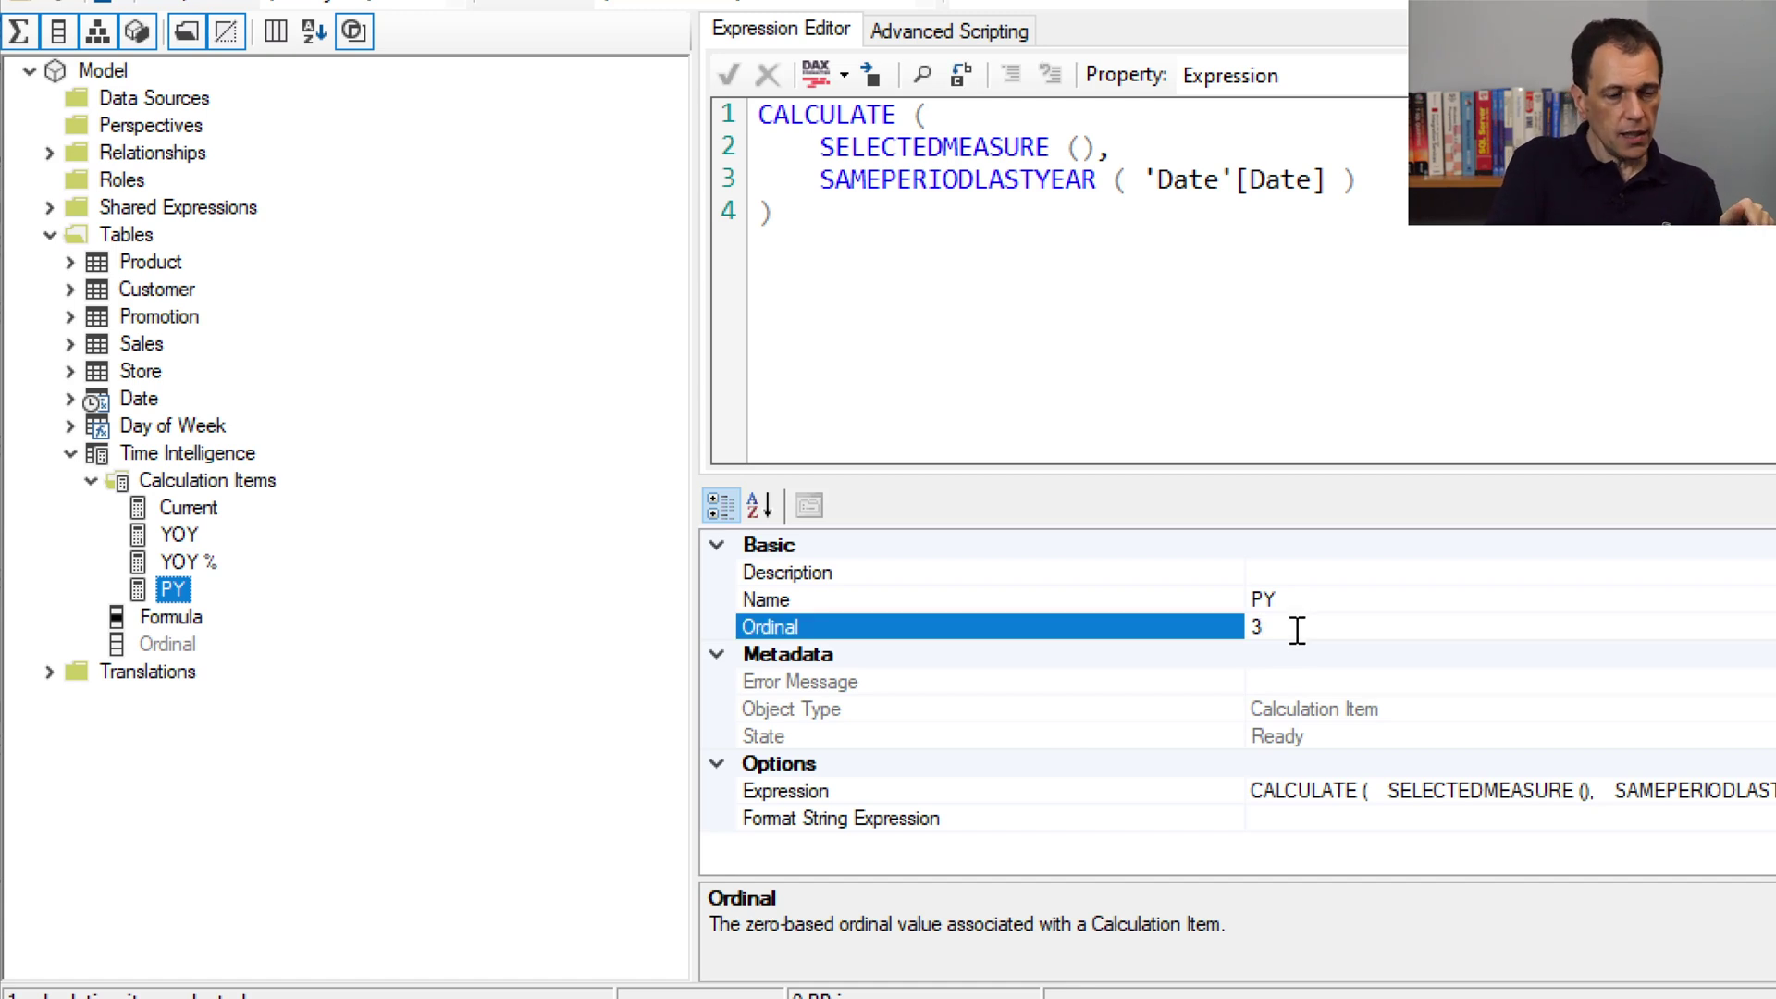
{"action": "left_click", "coordinate": [185, 562]}
{"action": "left_click", "coordinate": [190, 534]}
{"action": "left_click", "coordinate": [184, 507]}
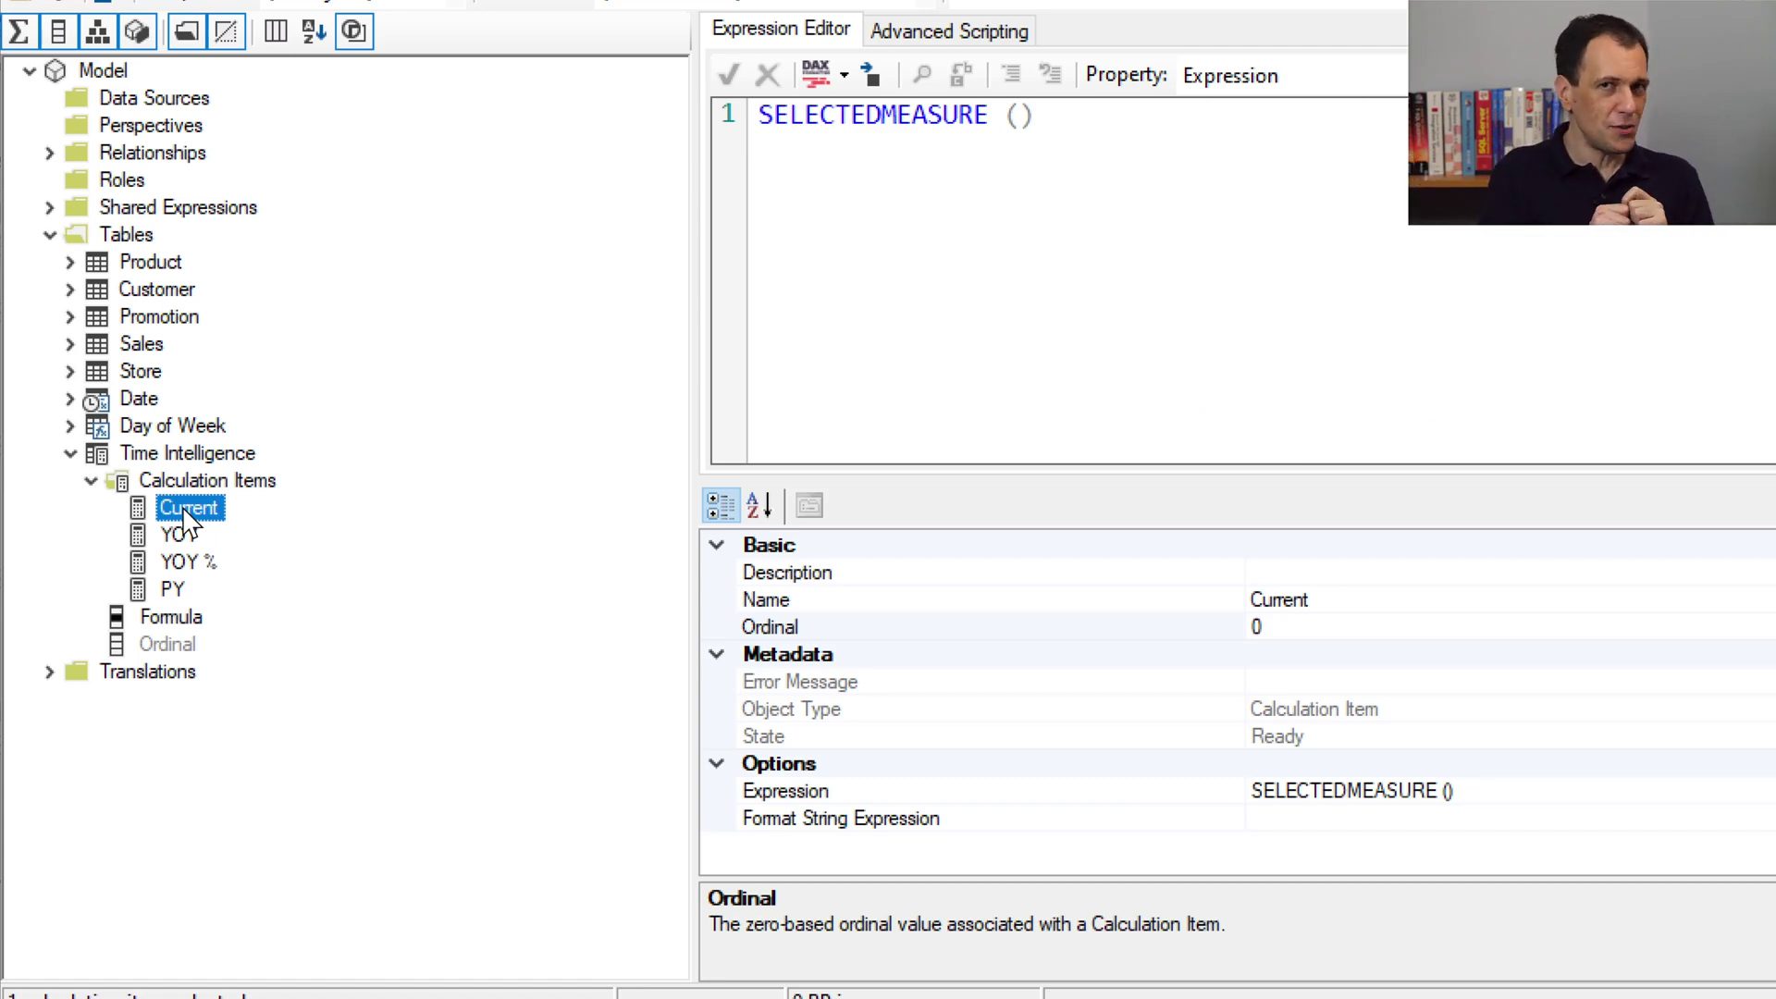
Save the new item order to the model and go to Power BI.
{"action": "left_click", "coordinate": [116, 116]}
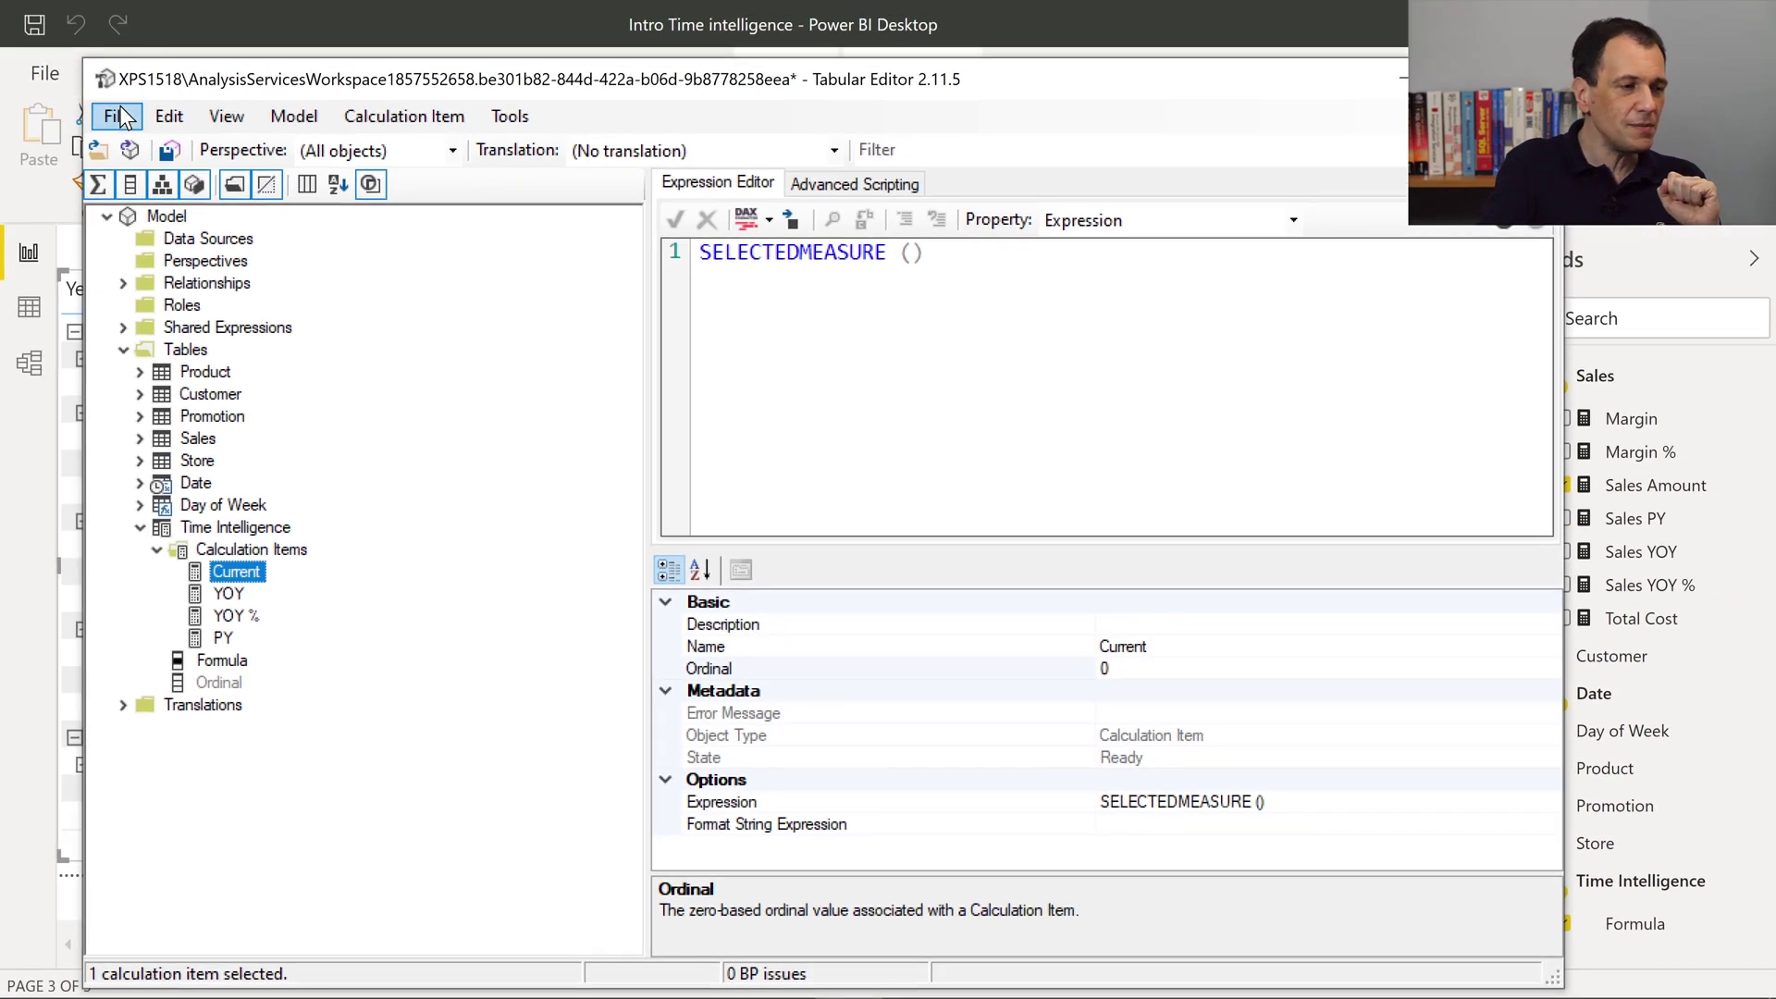
{"action": "left_click", "coordinate": [157, 214]}
{"action": "left_click", "coordinate": [481, 19]}
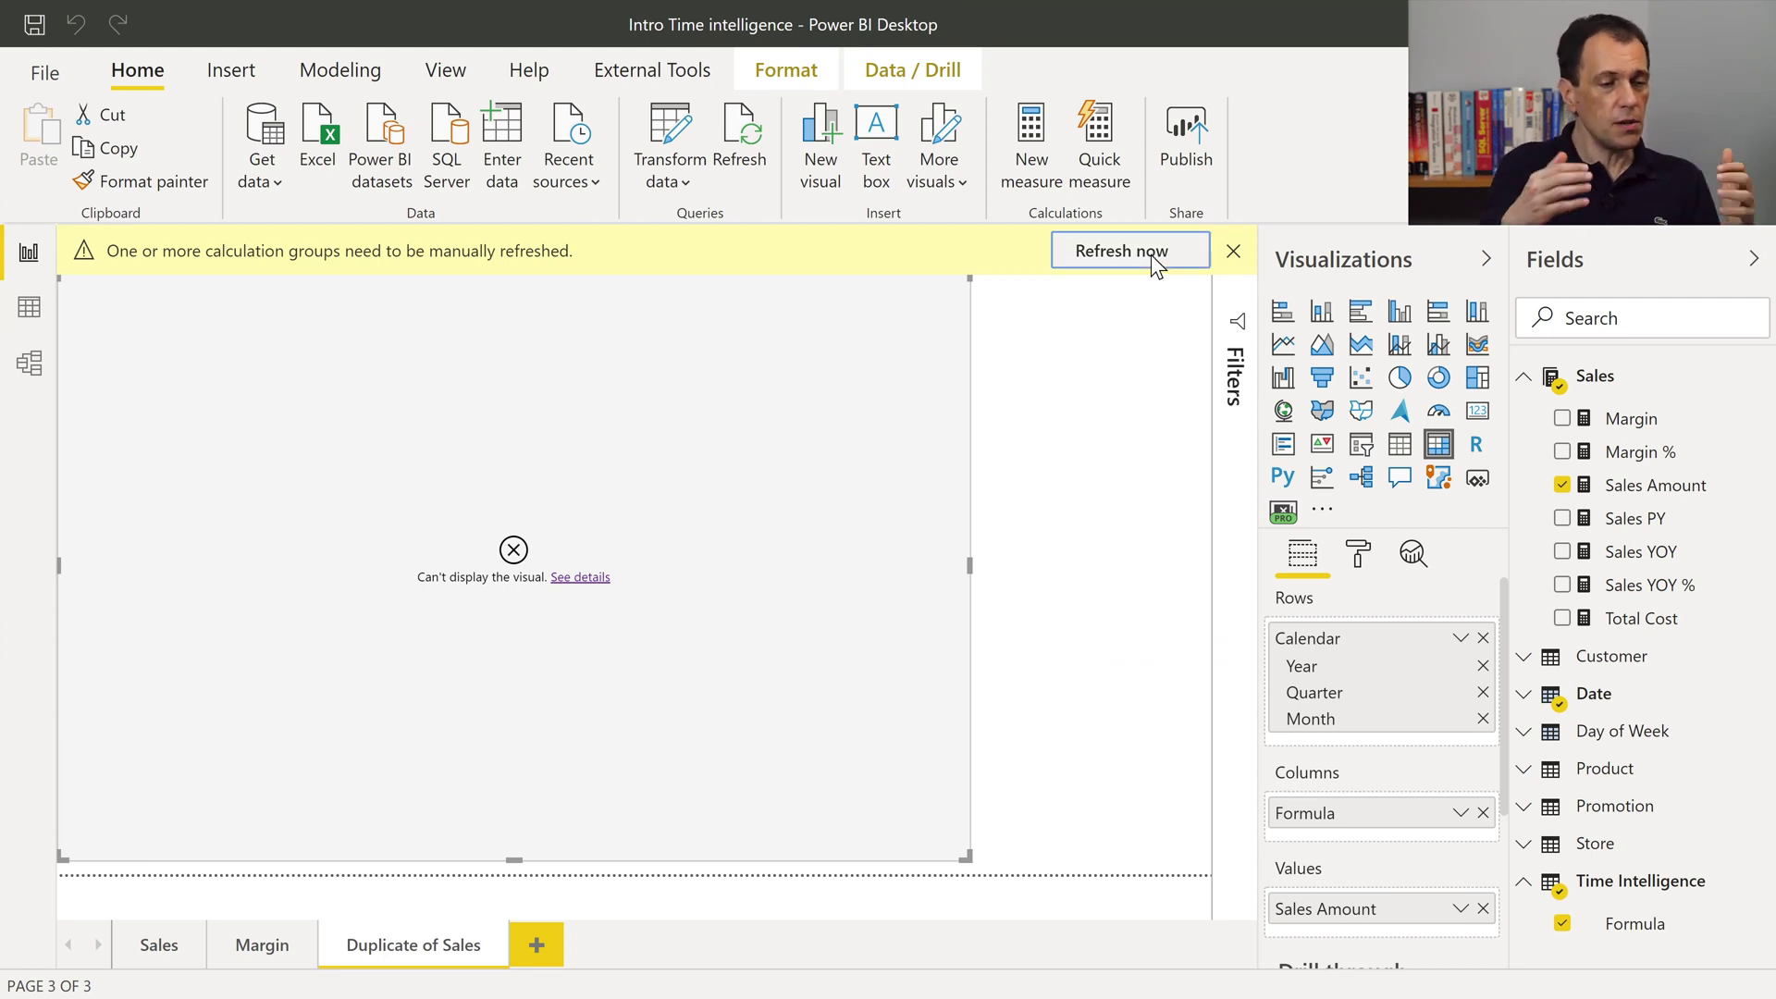
Refresh the calculation groups, dismiss the banner, and collapse the 2007 rows in the matrix.
{"action": "left_click", "coordinate": [1150, 254]}
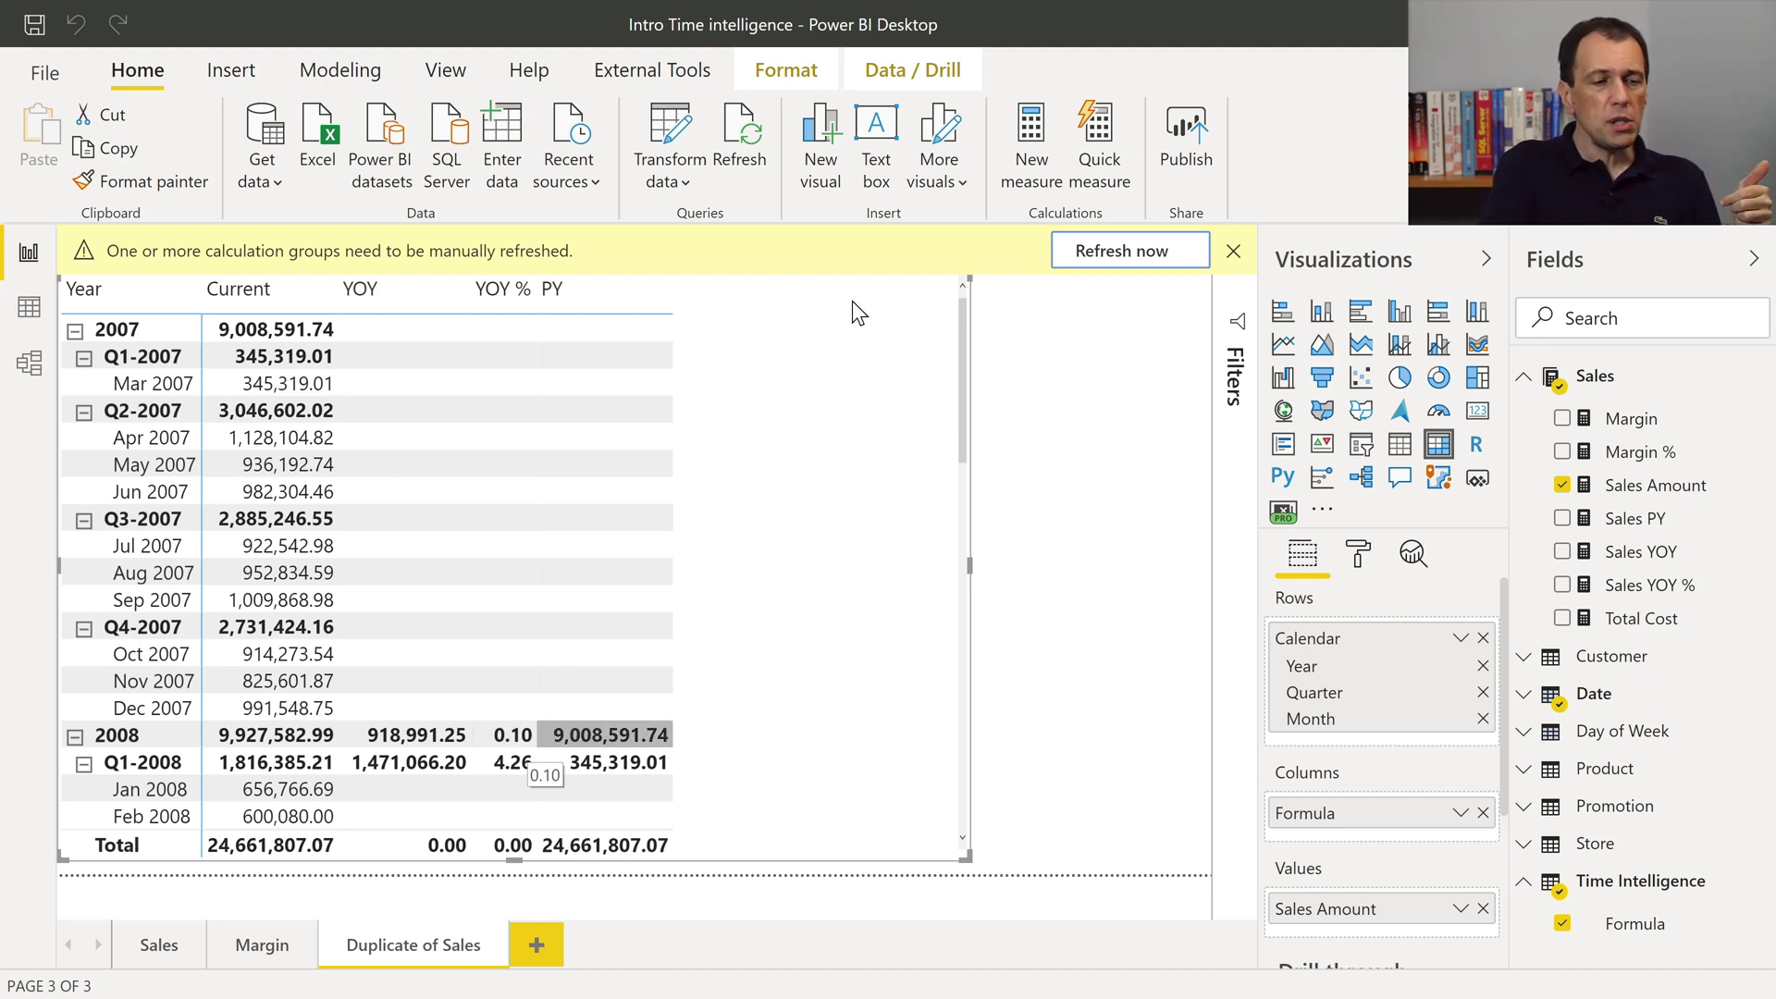
{"action": "left_click", "coordinate": [1140, 254]}
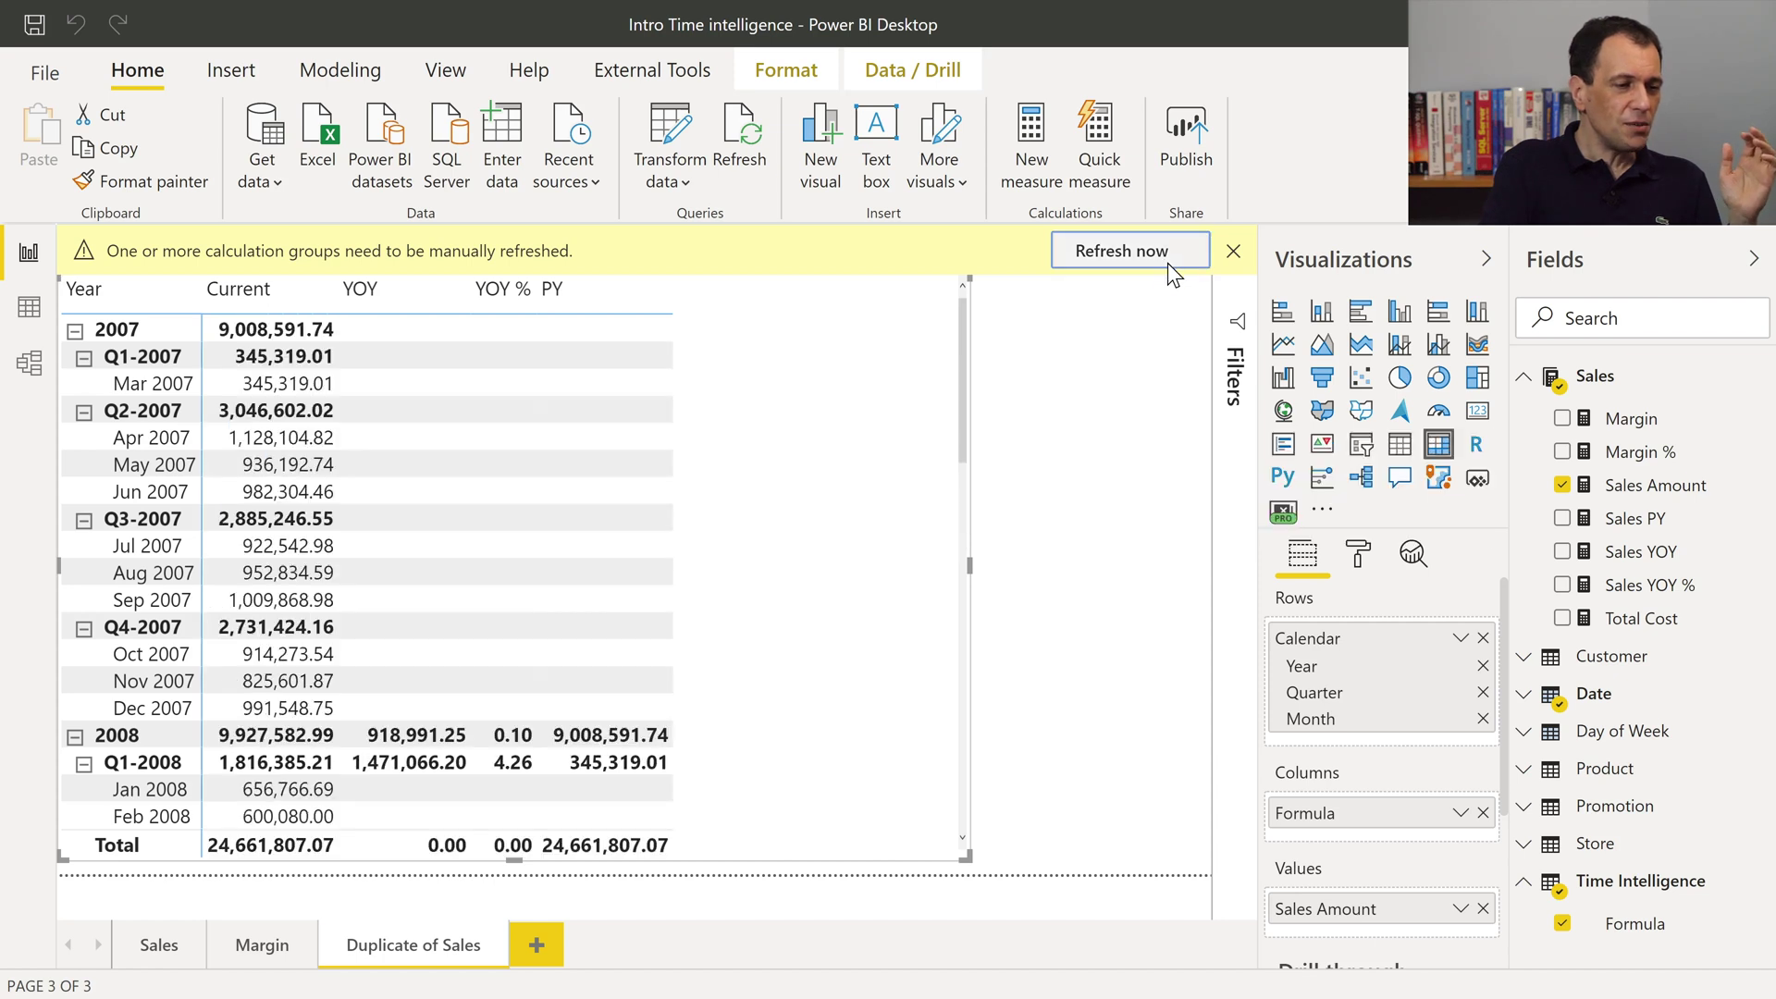
{"action": "left_click", "coordinate": [1234, 251]}
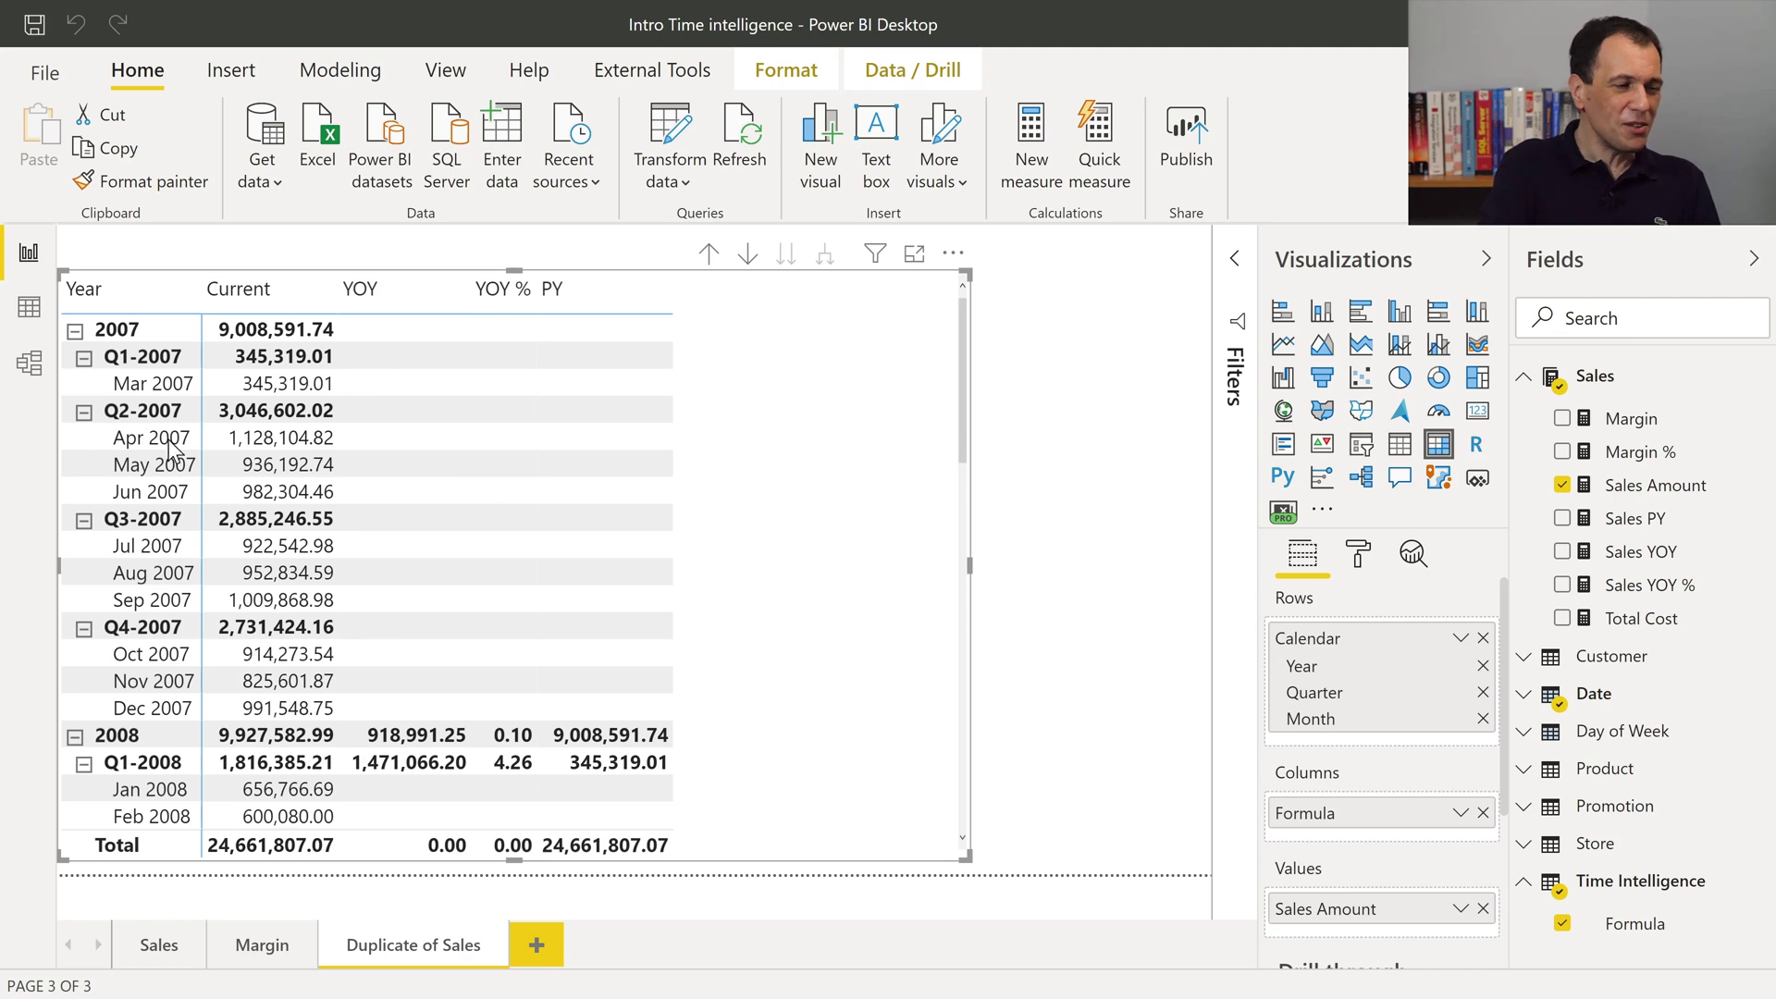
{"action": "left_click", "coordinate": [75, 330]}
{"action": "left_click", "coordinate": [586, 498]}
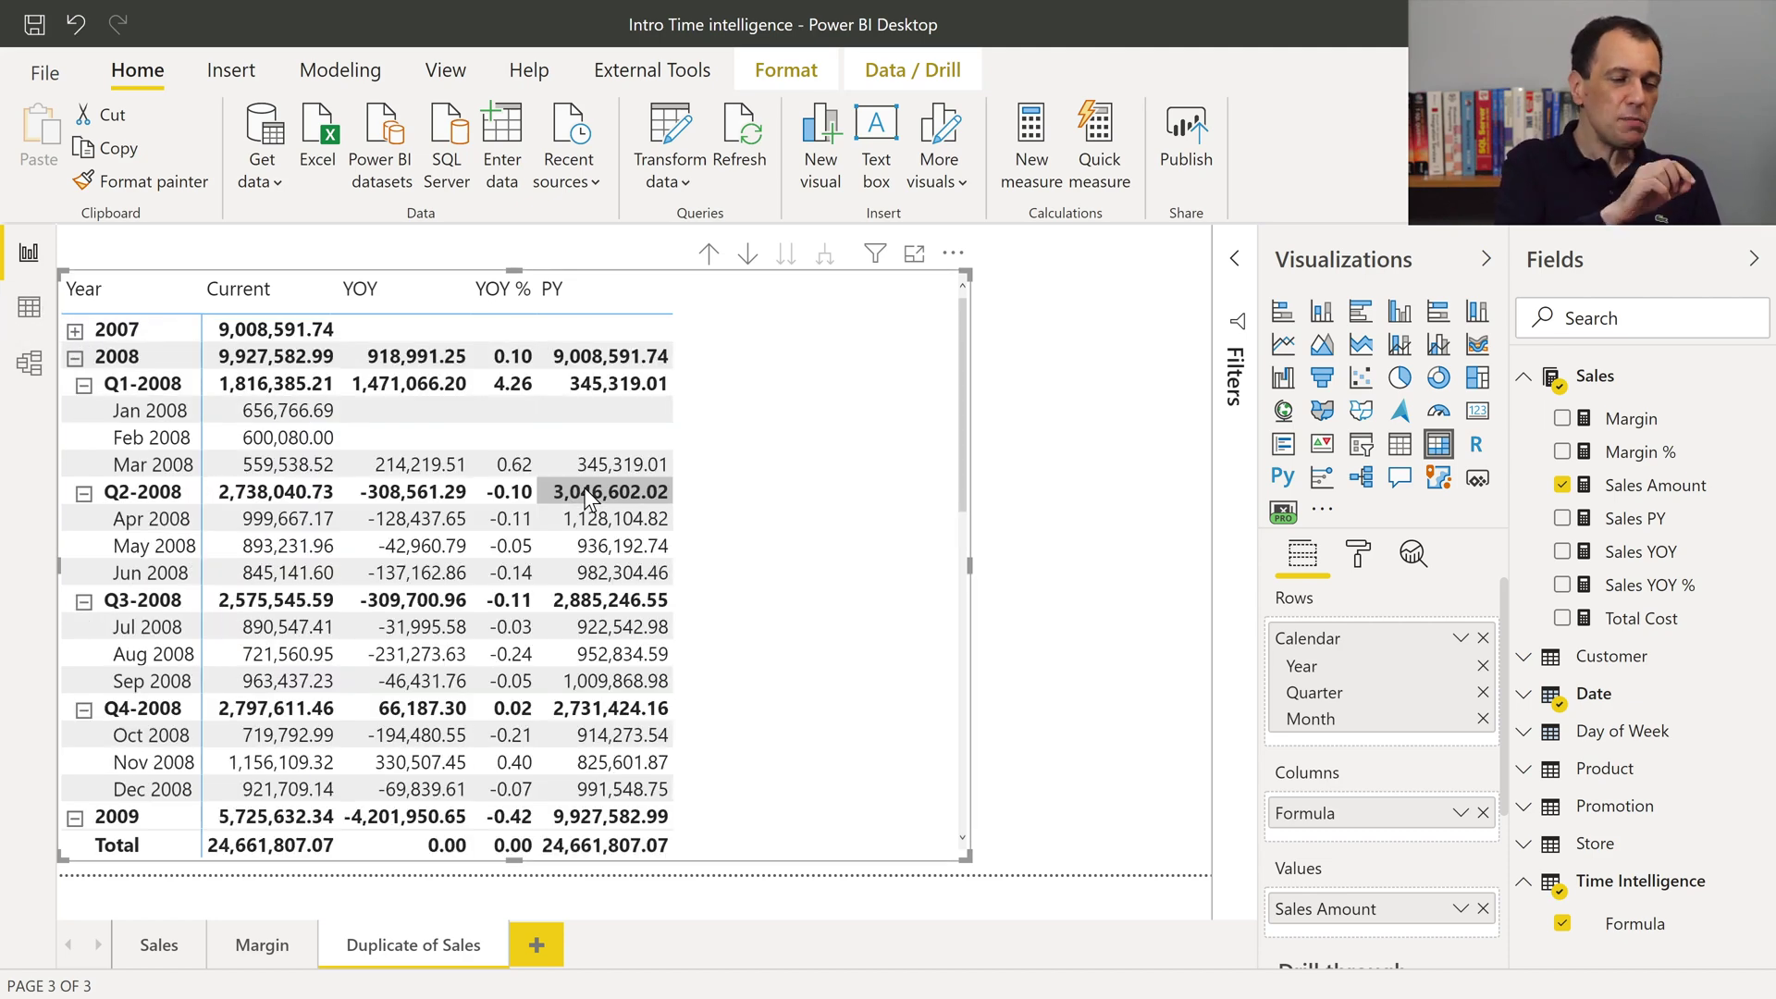
{"action": "key", "text": "alt+Tab"}
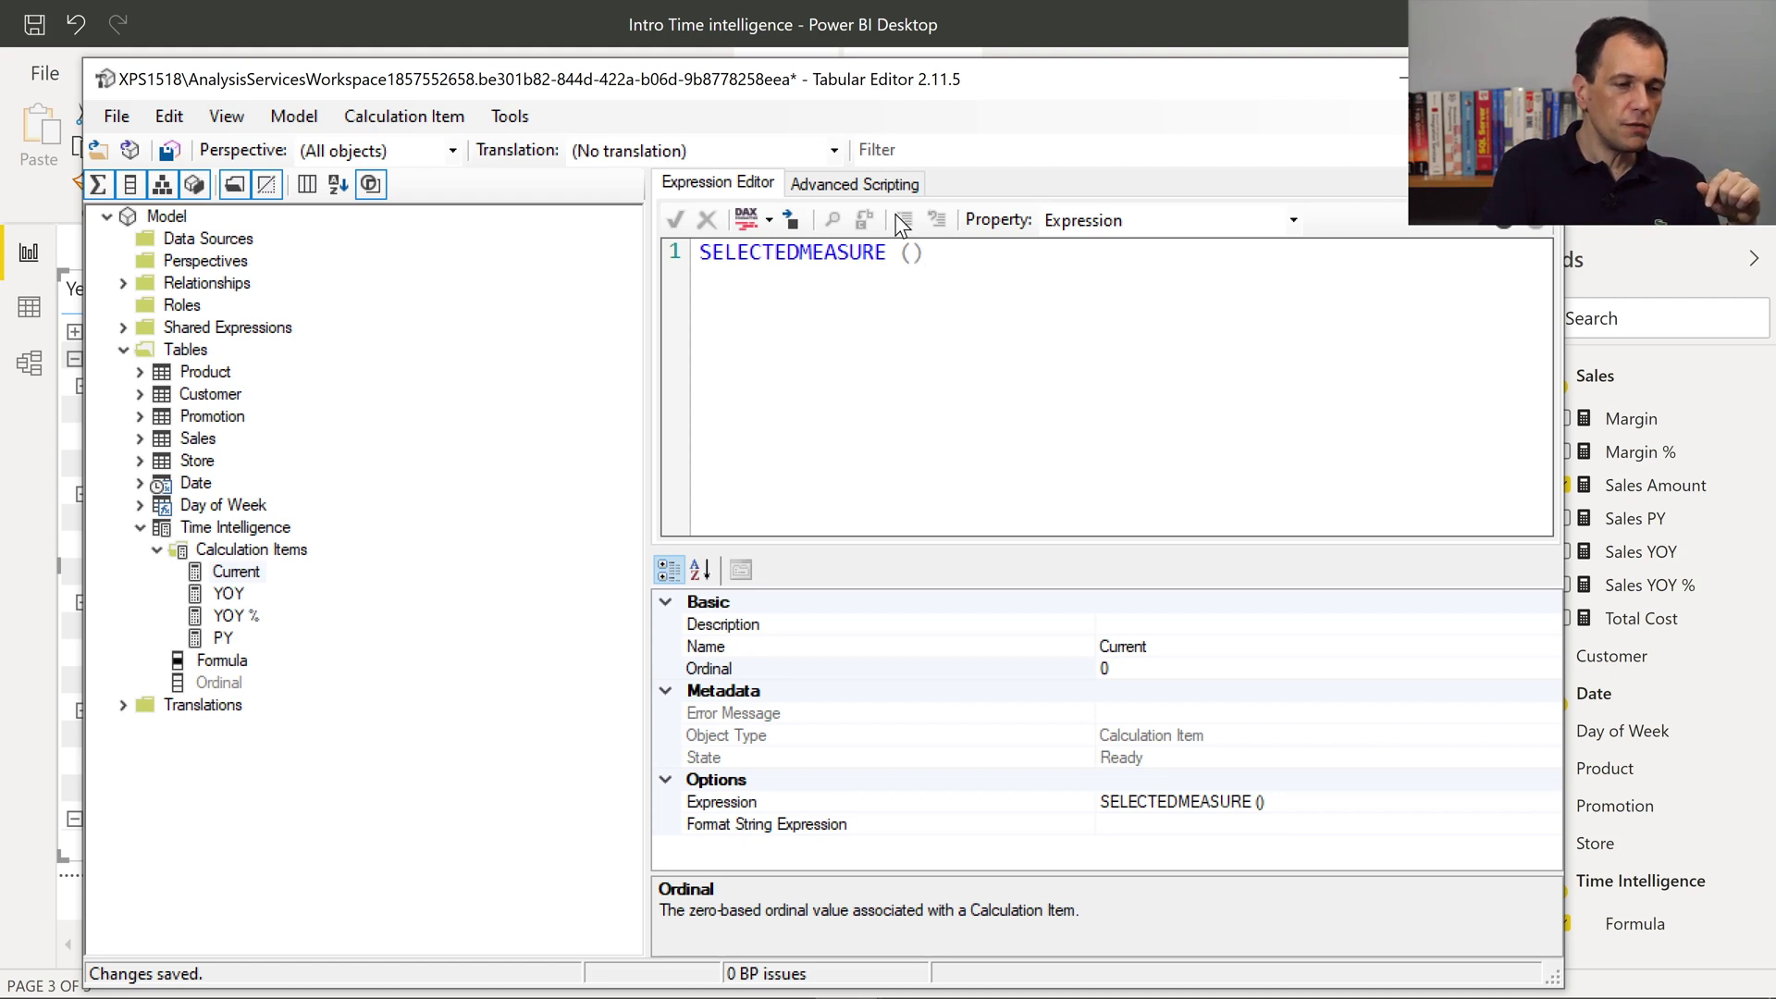
Give YOY % the format string "0.00%", save the model and return to Power BI.
{"action": "left_click", "coordinate": [229, 616]}
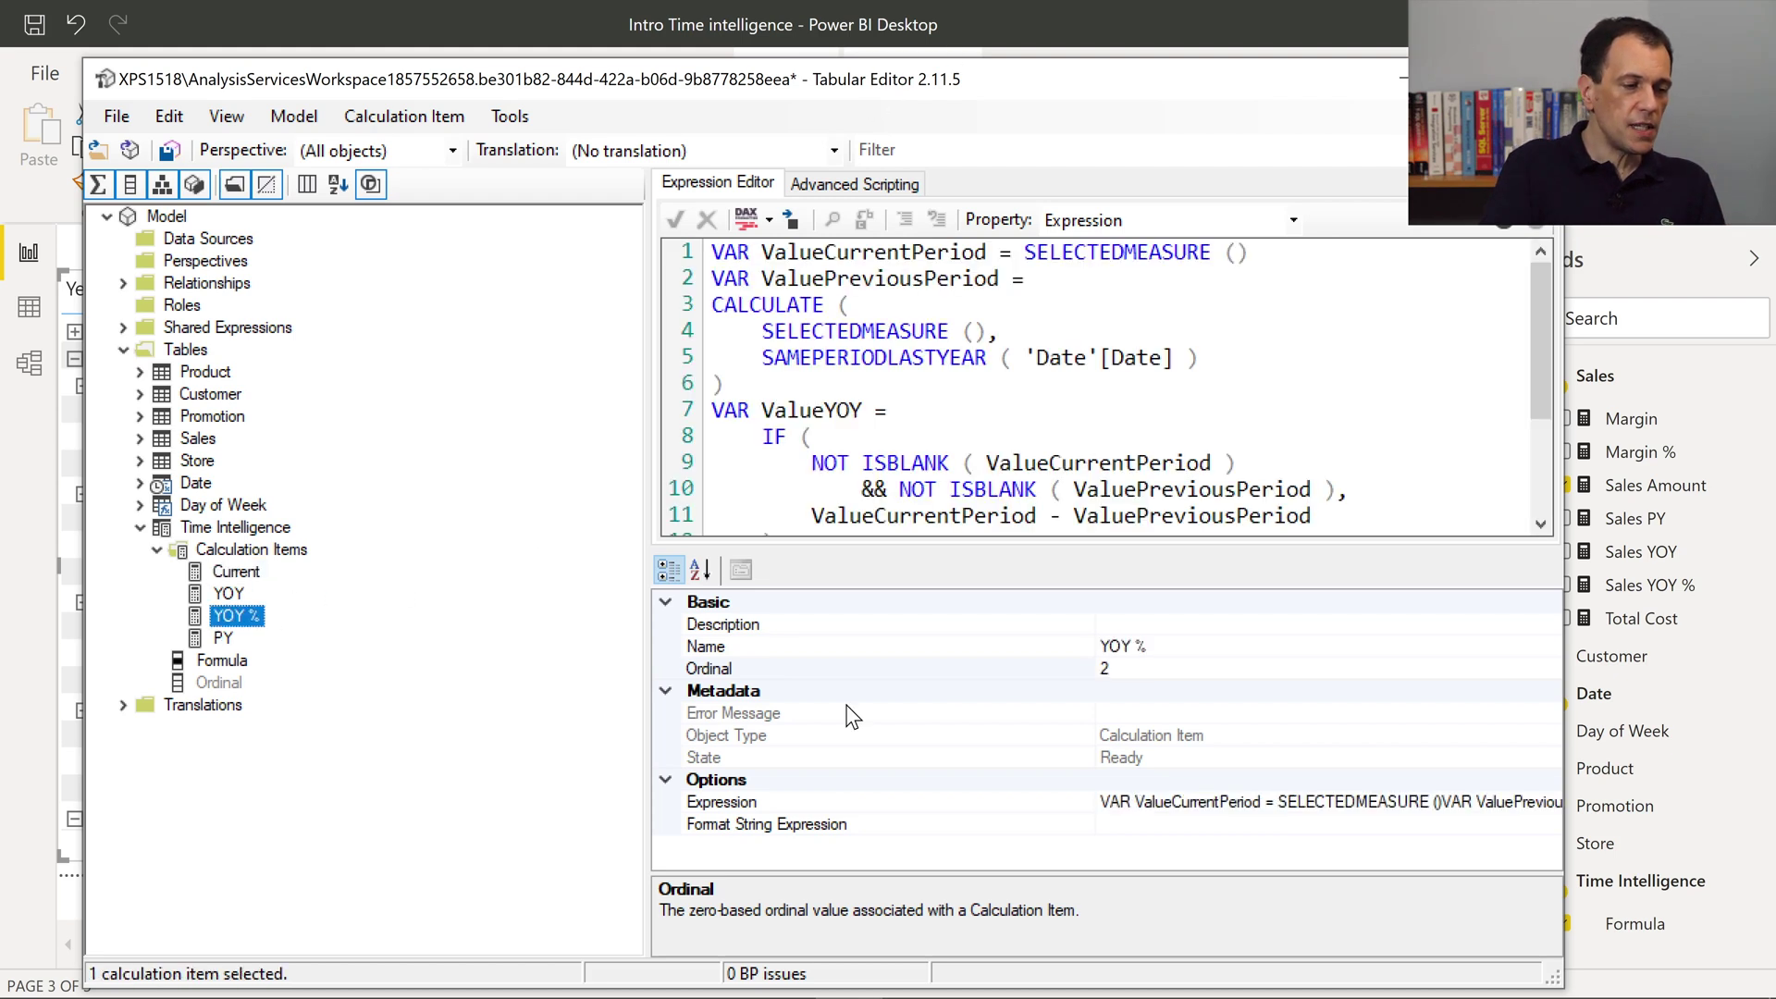
{"action": "left_click", "coordinate": [1177, 823]}
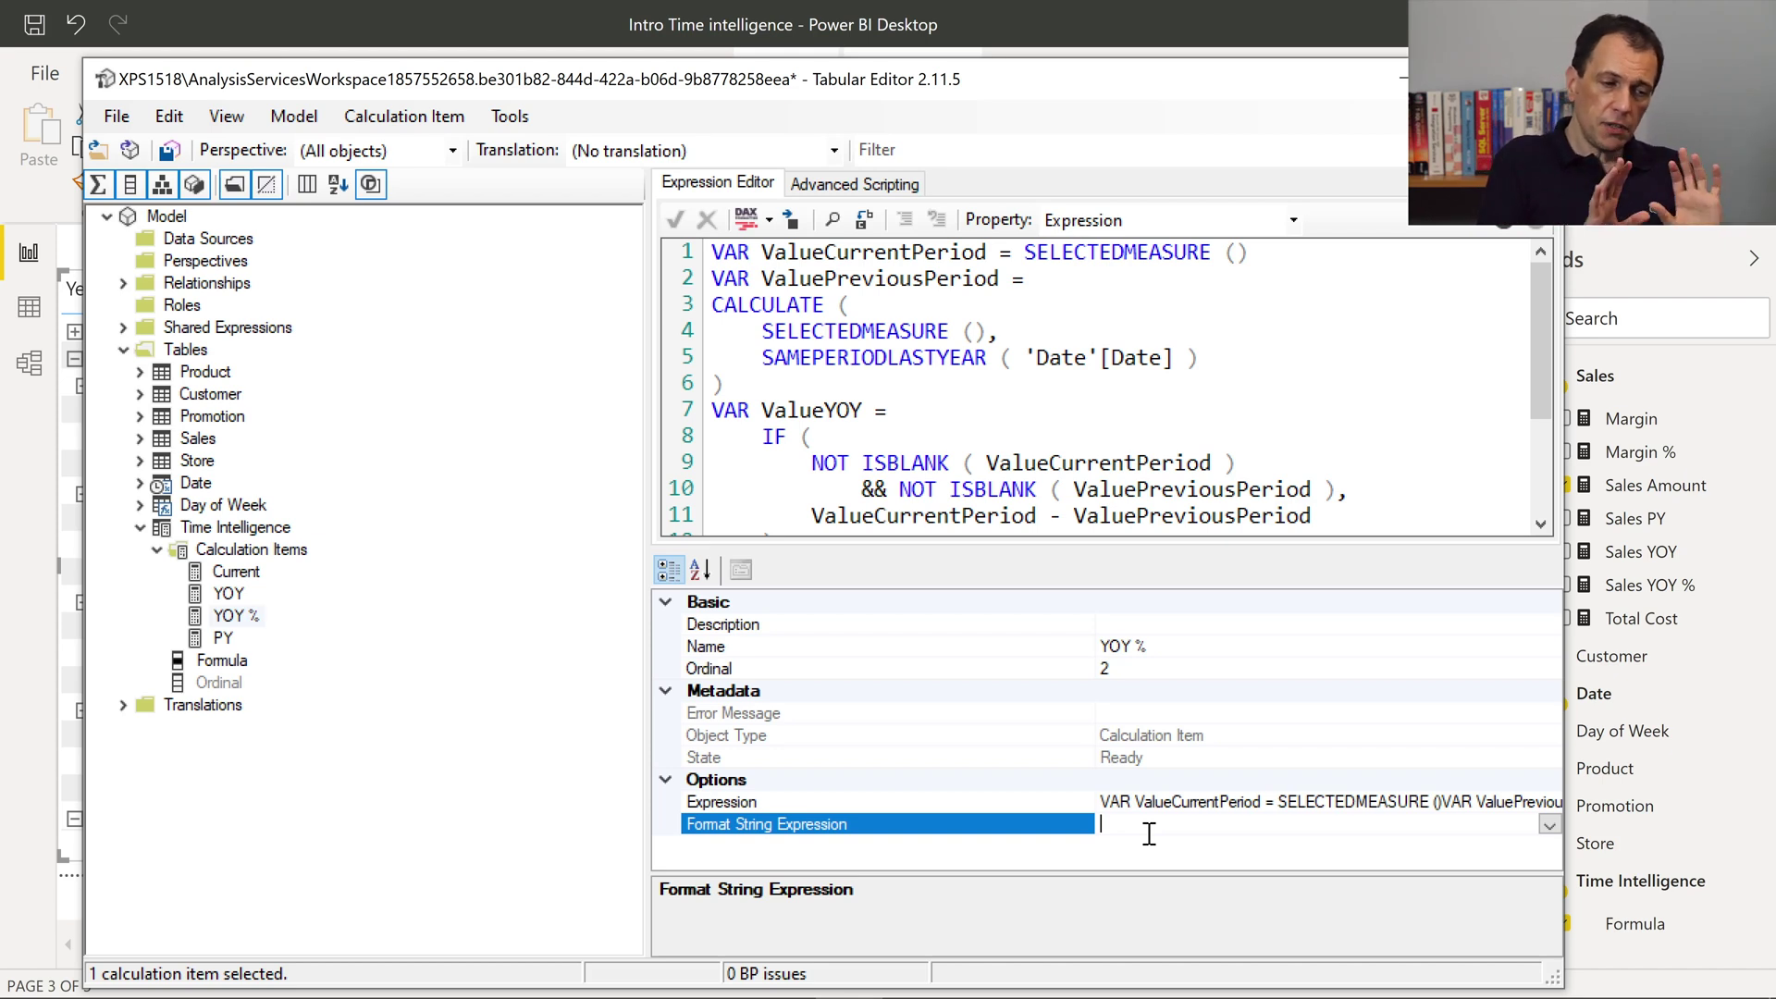
{"action": "type", "text": "\"0.00"}
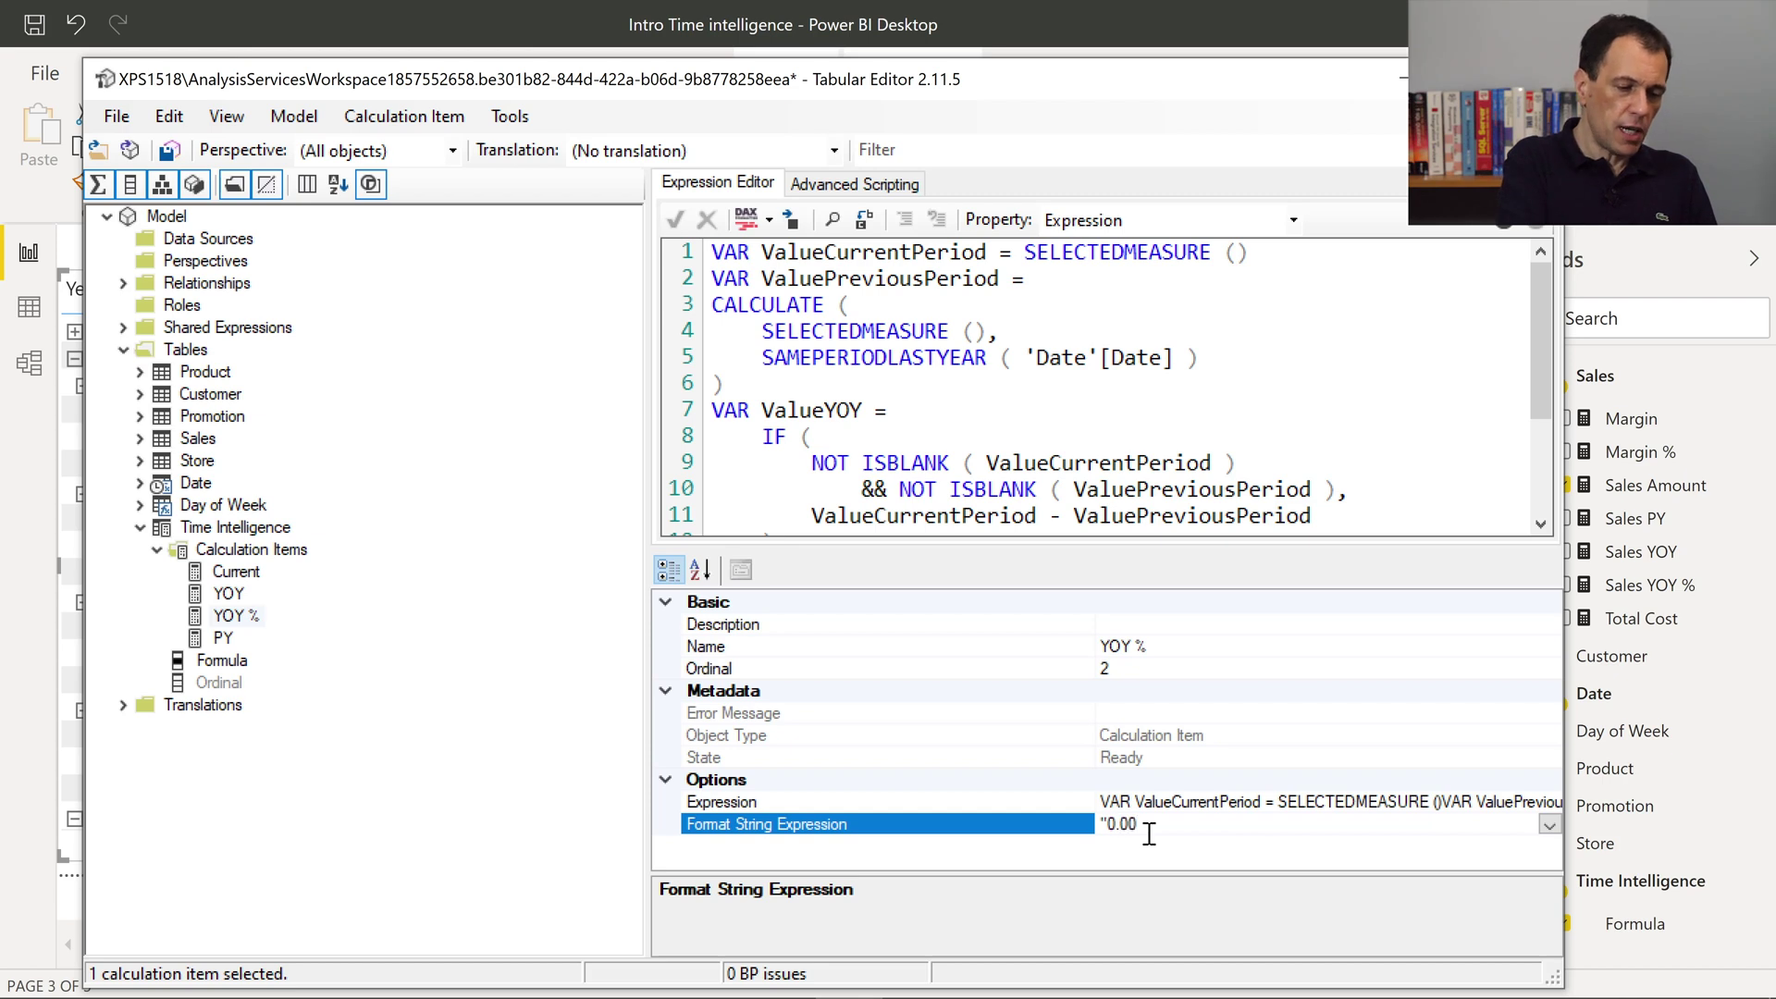
{"action": "type", "text": "%\""}
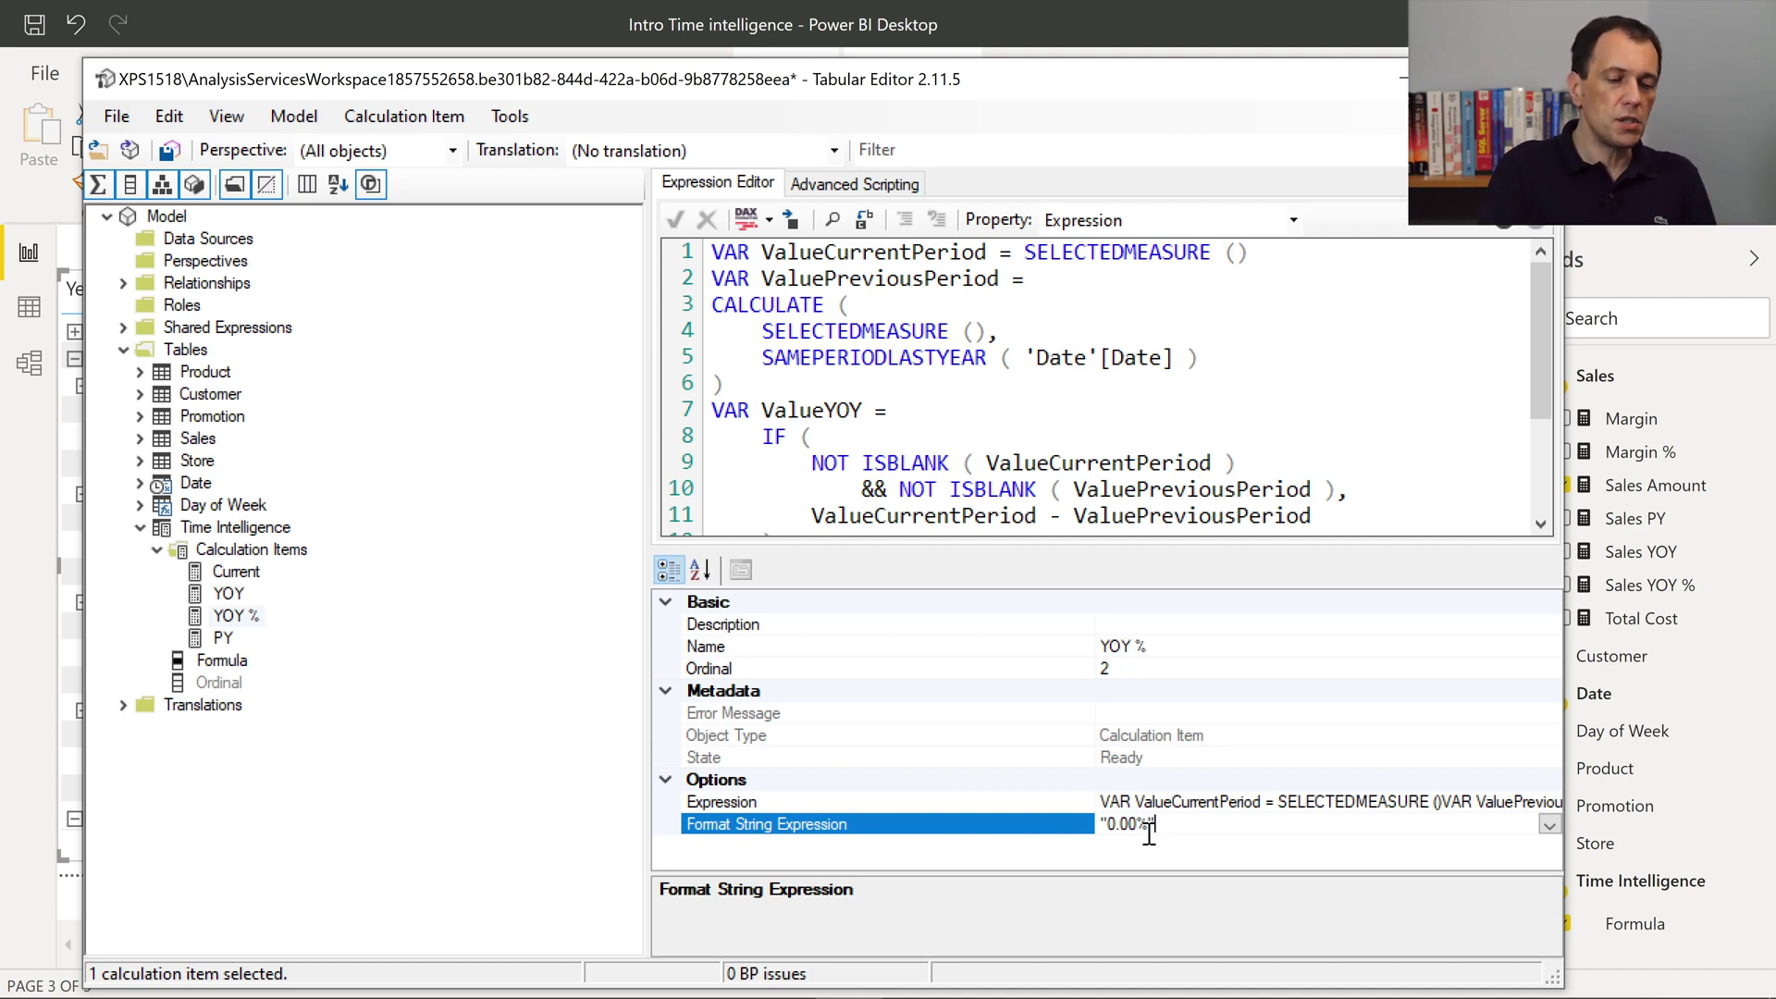
{"action": "left_click", "coordinate": [117, 115]}
{"action": "left_click", "coordinate": [161, 214]}
{"action": "left_click", "coordinate": [507, 23]}
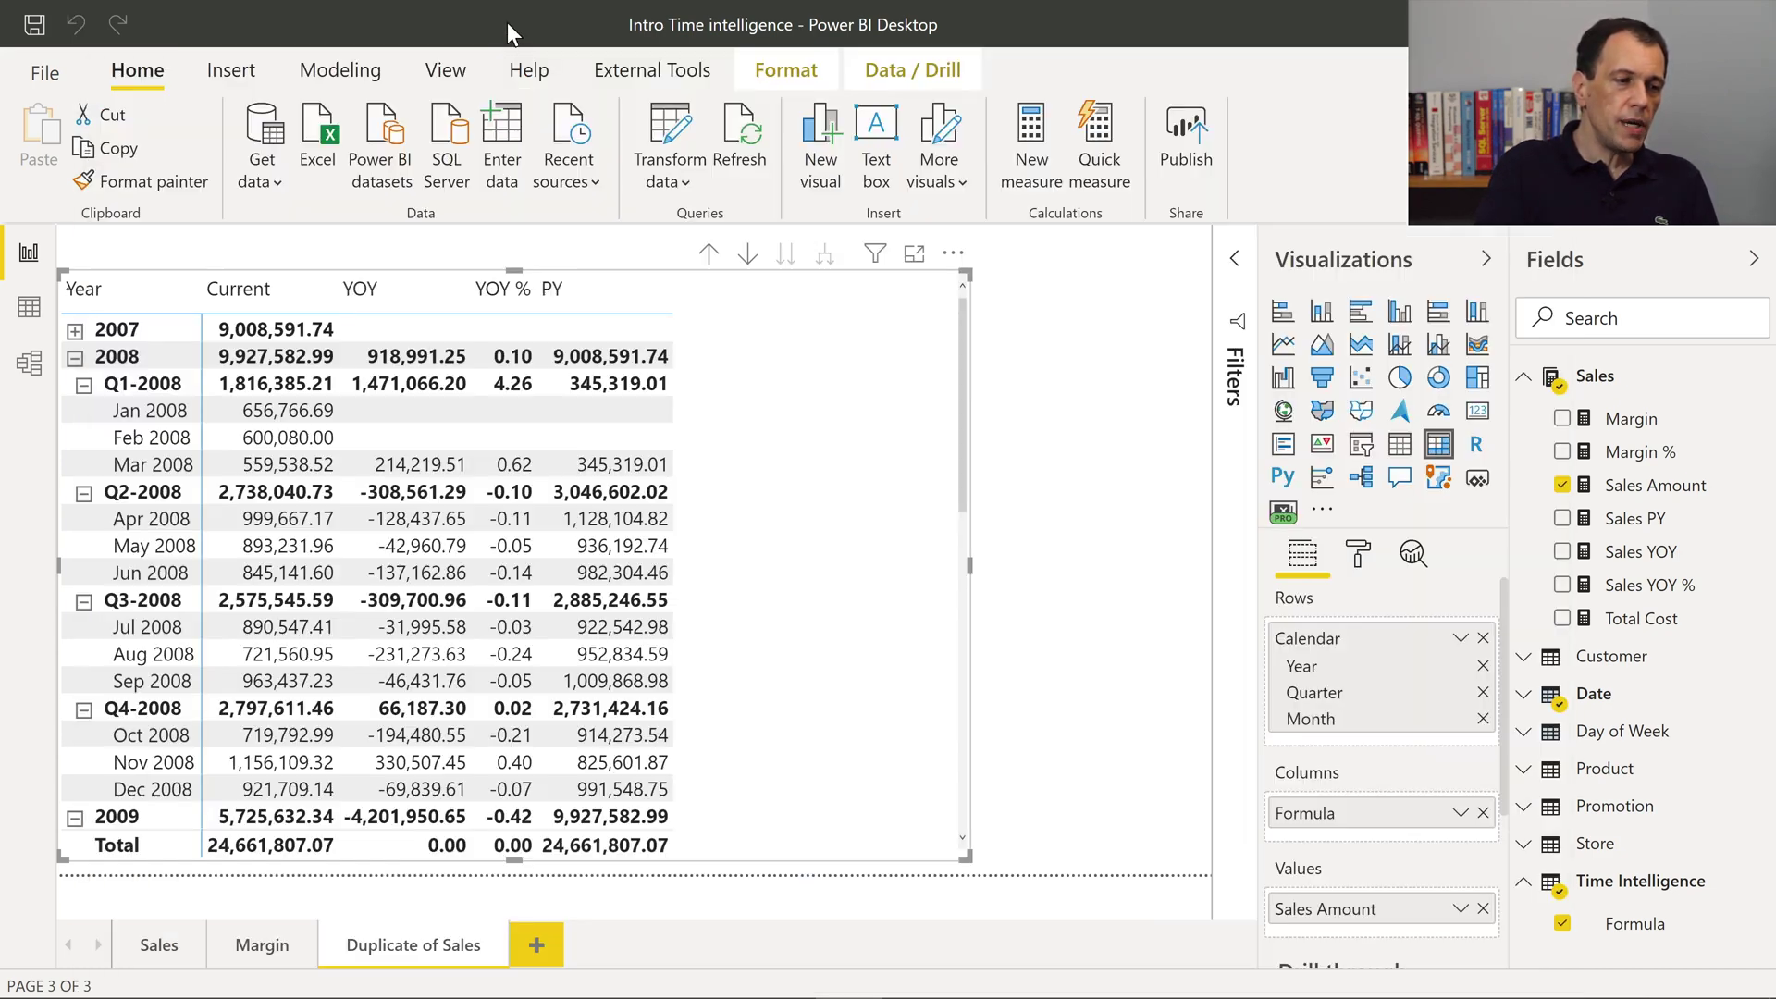